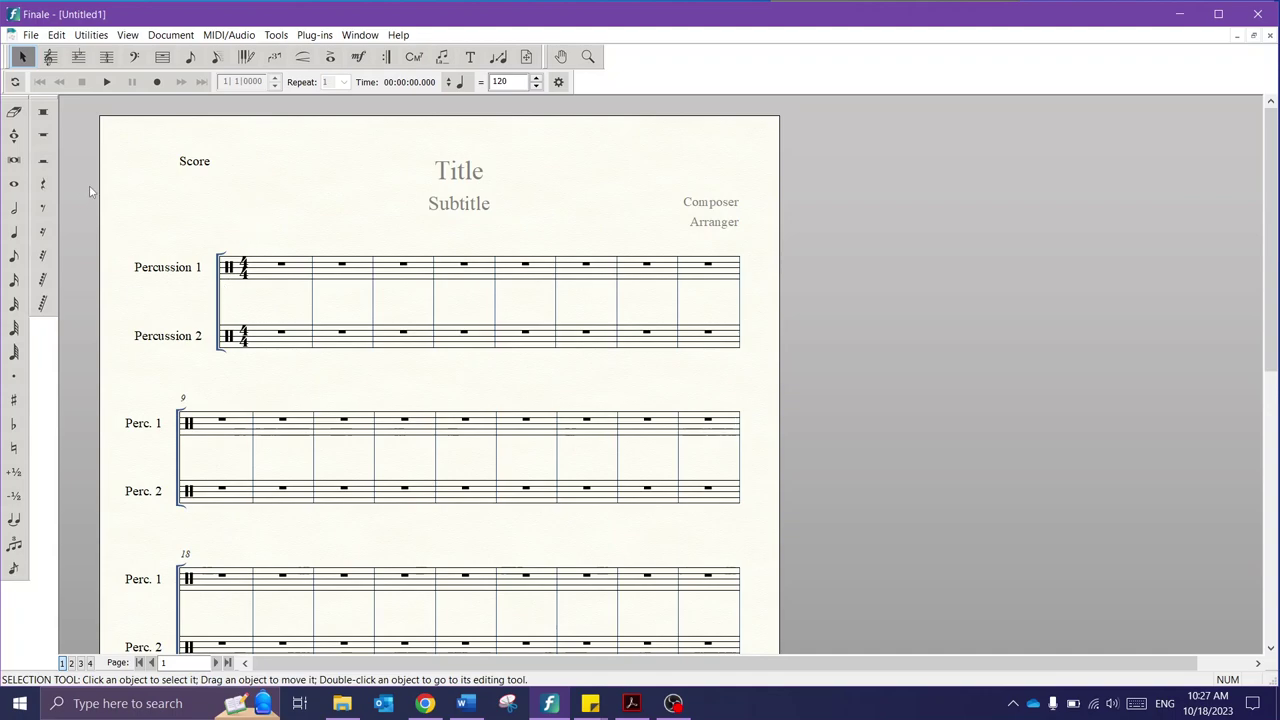
Step: Start a new score in the setup wizard and add two Percussion staves
{"action": "left_click", "coordinate": [31, 35]}
{"action": "mouse_move", "coordinate": [80, 70]}
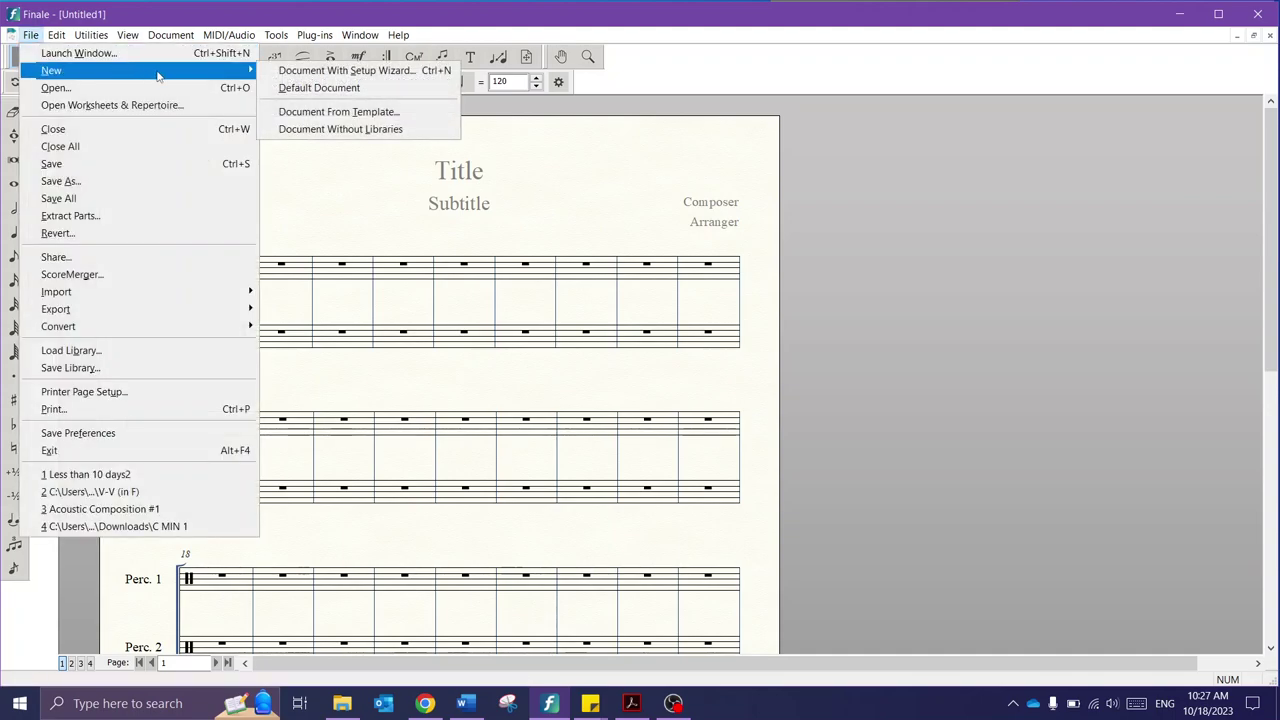
{"action": "left_click", "coordinate": [323, 73]}
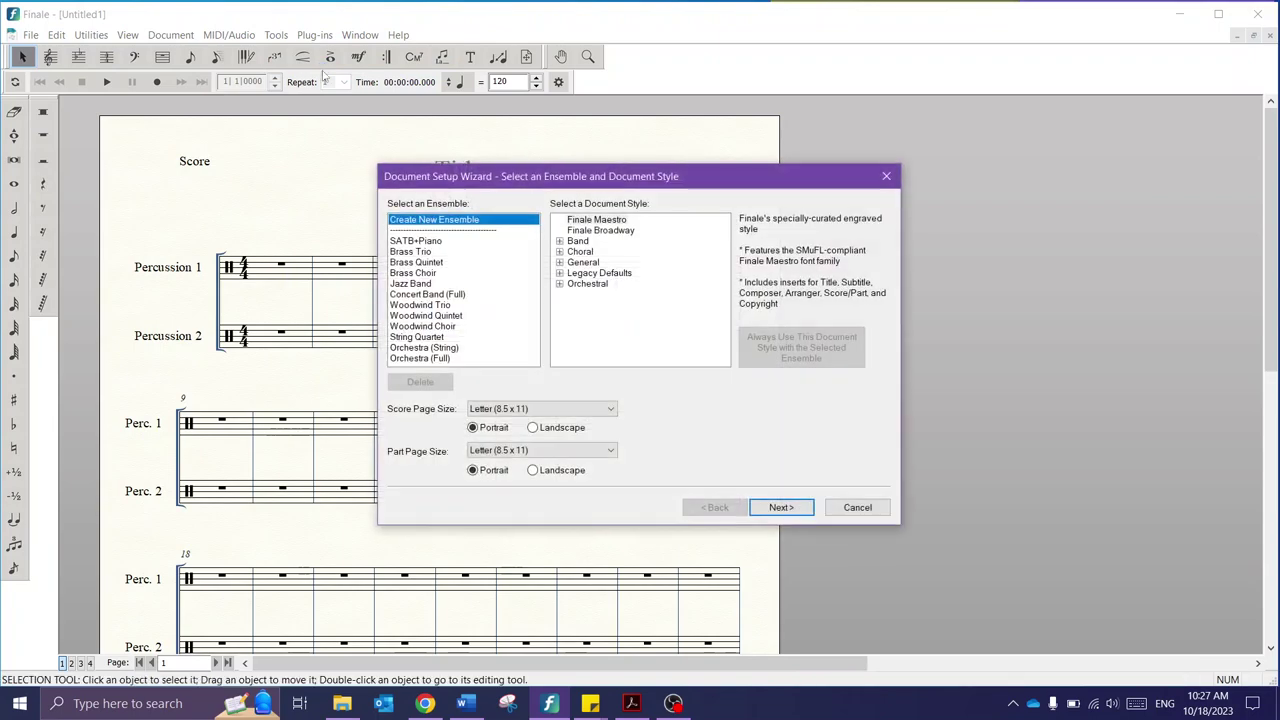
{"action": "left_click", "coordinate": [784, 509]}
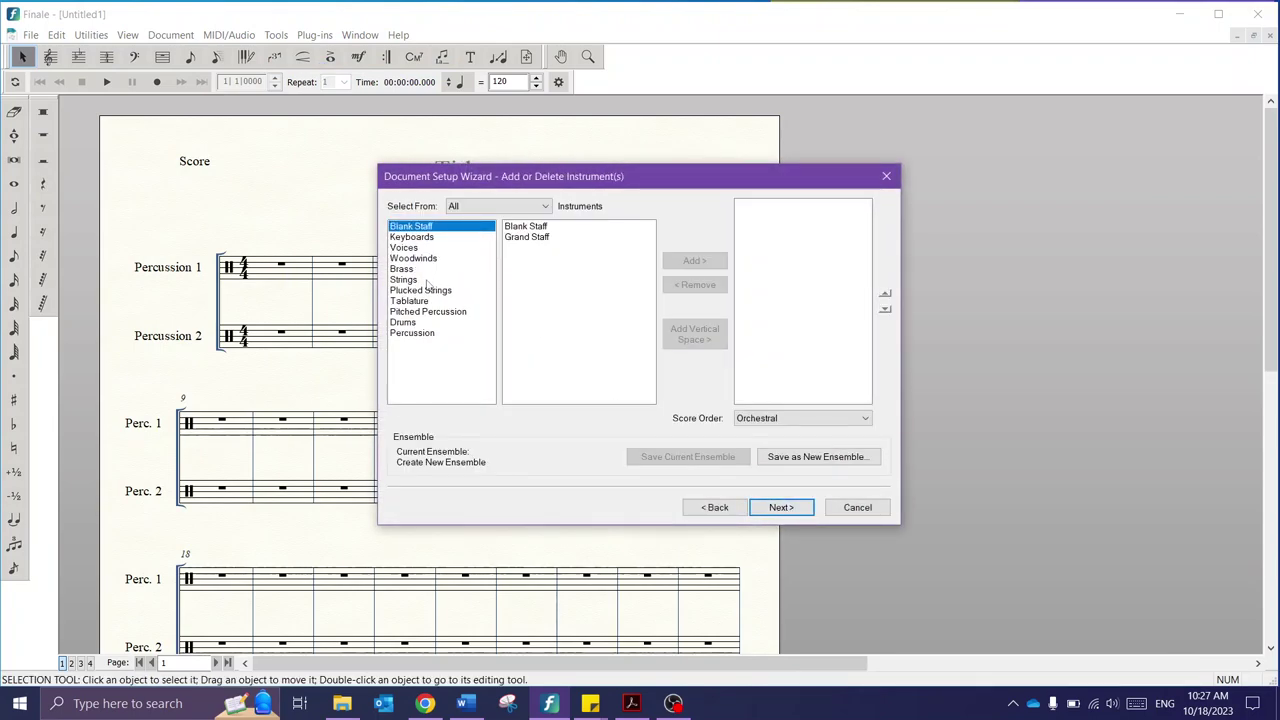
{"action": "left_click", "coordinate": [432, 333]}
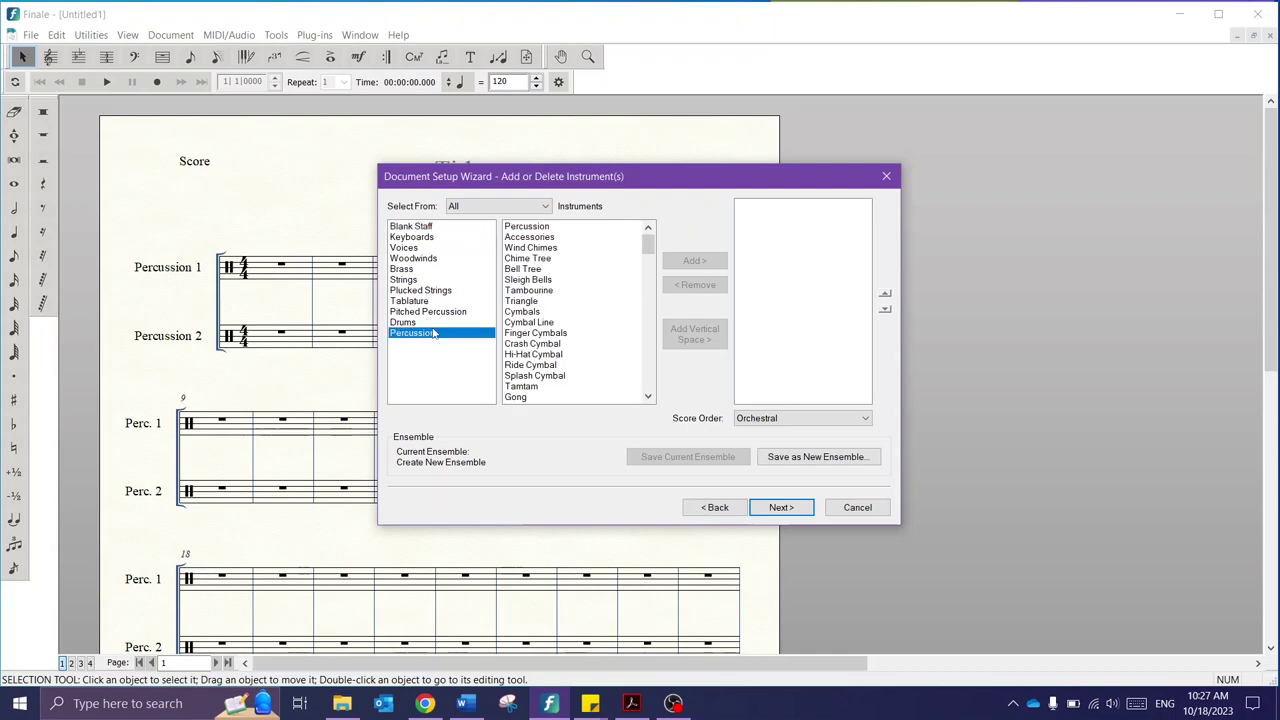
{"action": "left_click", "coordinate": [548, 230]}
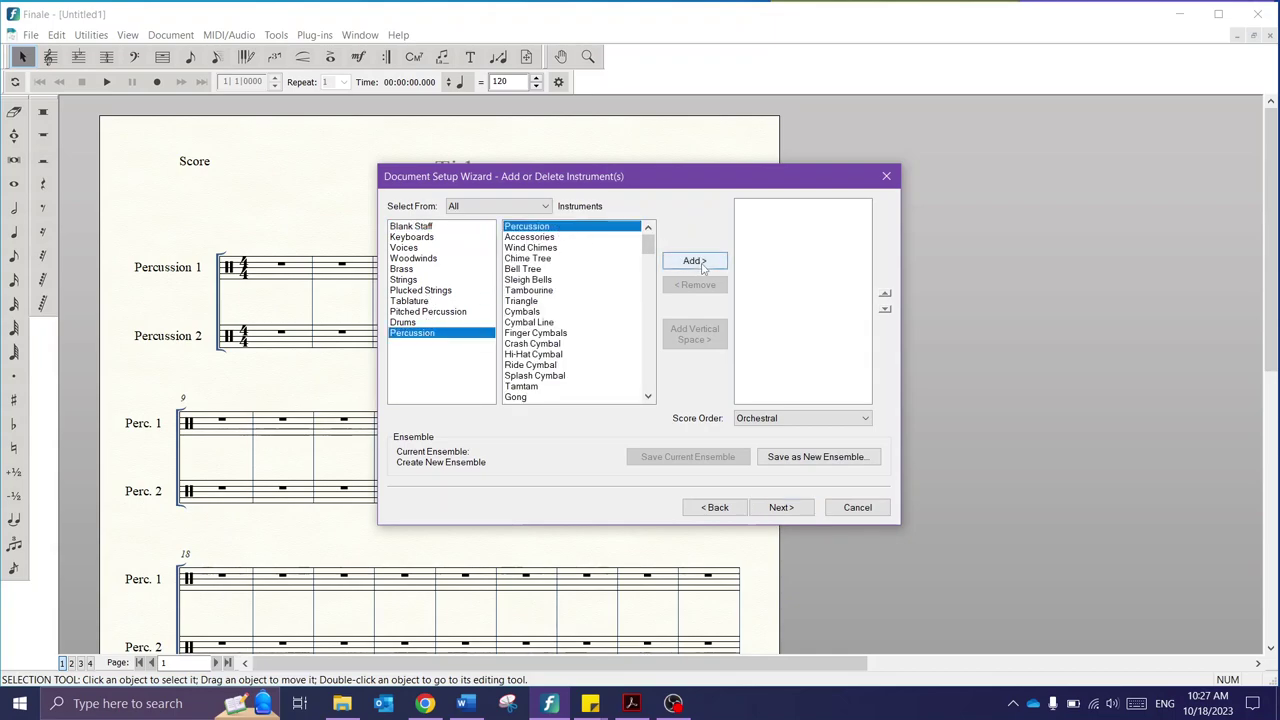
{"action": "double_click", "coordinate": [700, 262]}
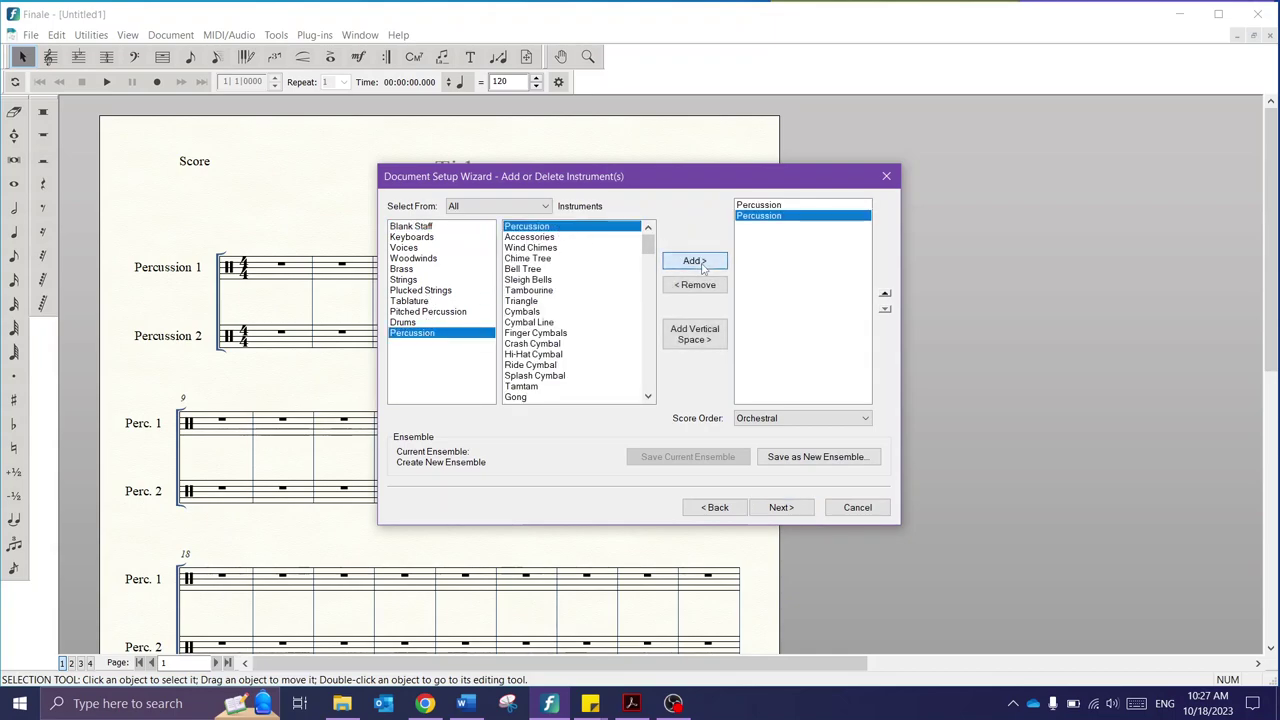
Step: Look at the Triangle, Tambourine and Snare Drum instruments, then abandon the new score setup
{"action": "left_click", "coordinate": [539, 302]}
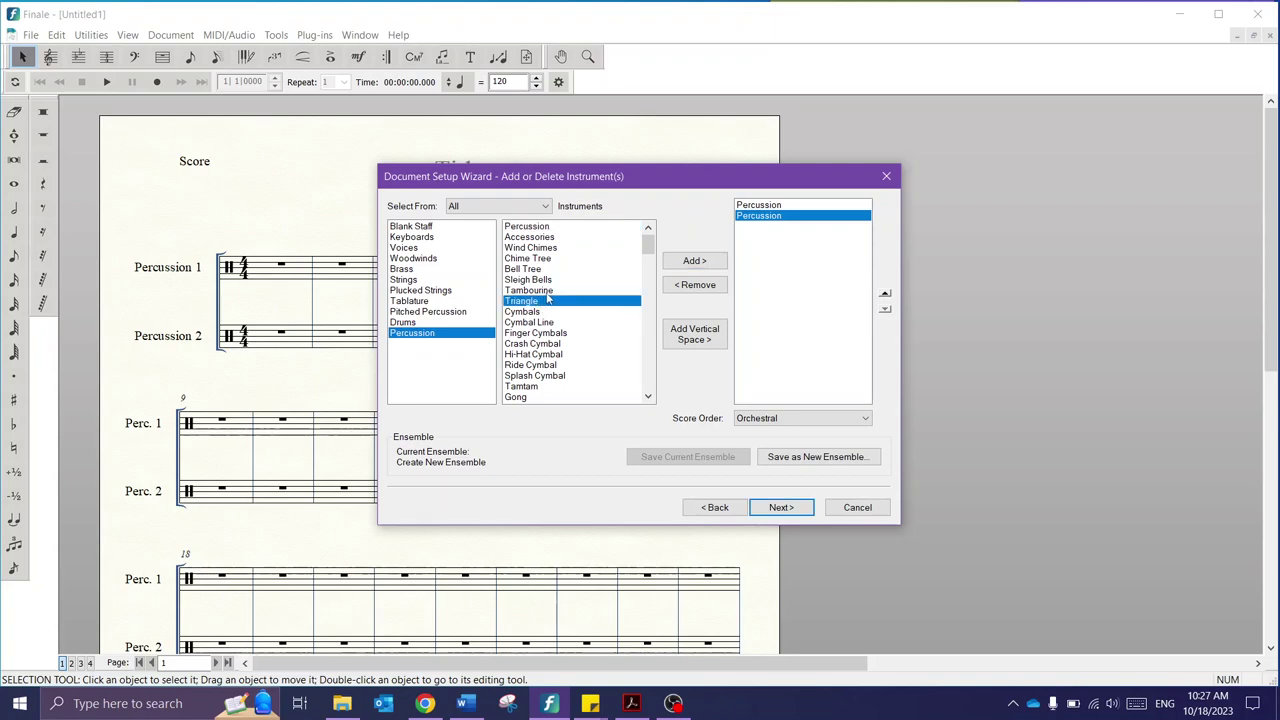
{"action": "left_click", "coordinate": [548, 291]}
{"action": "left_click", "coordinate": [430, 322]}
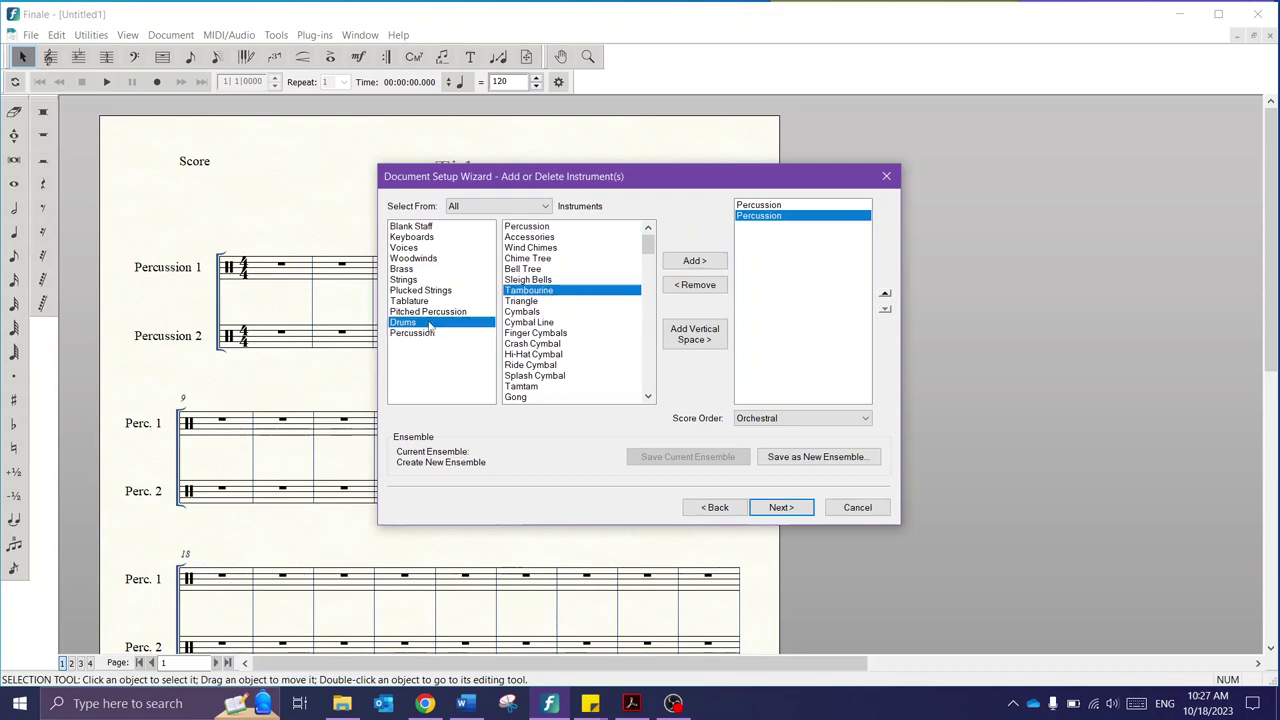
{"action": "left_click", "coordinate": [569, 228]}
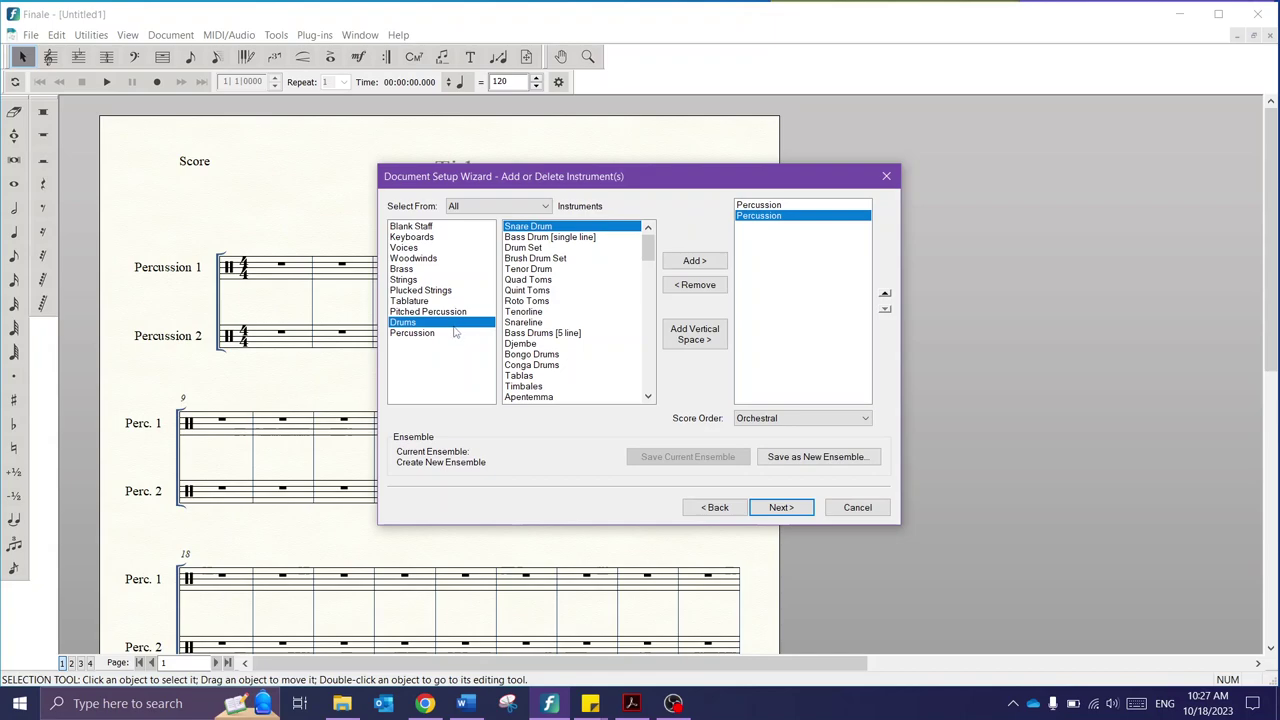
{"action": "left_click", "coordinate": [455, 333]}
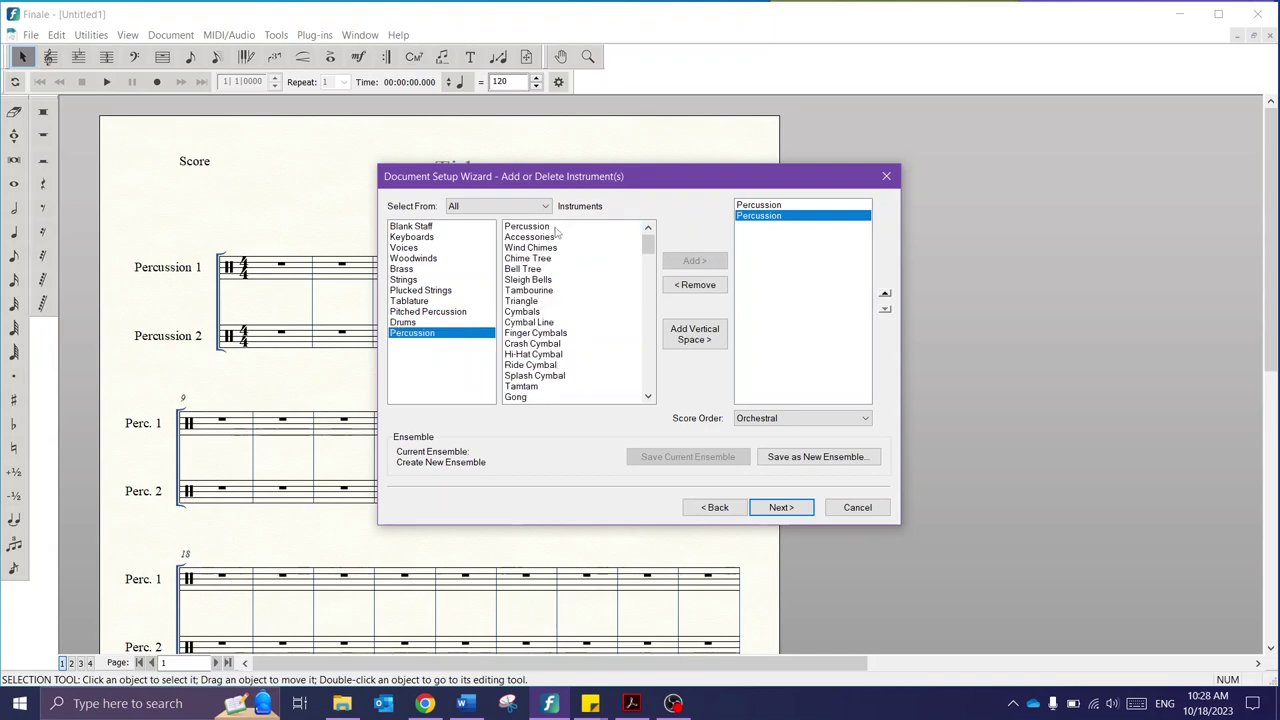
{"action": "left_click", "coordinate": [785, 508]}
{"action": "left_click", "coordinate": [781, 508]}
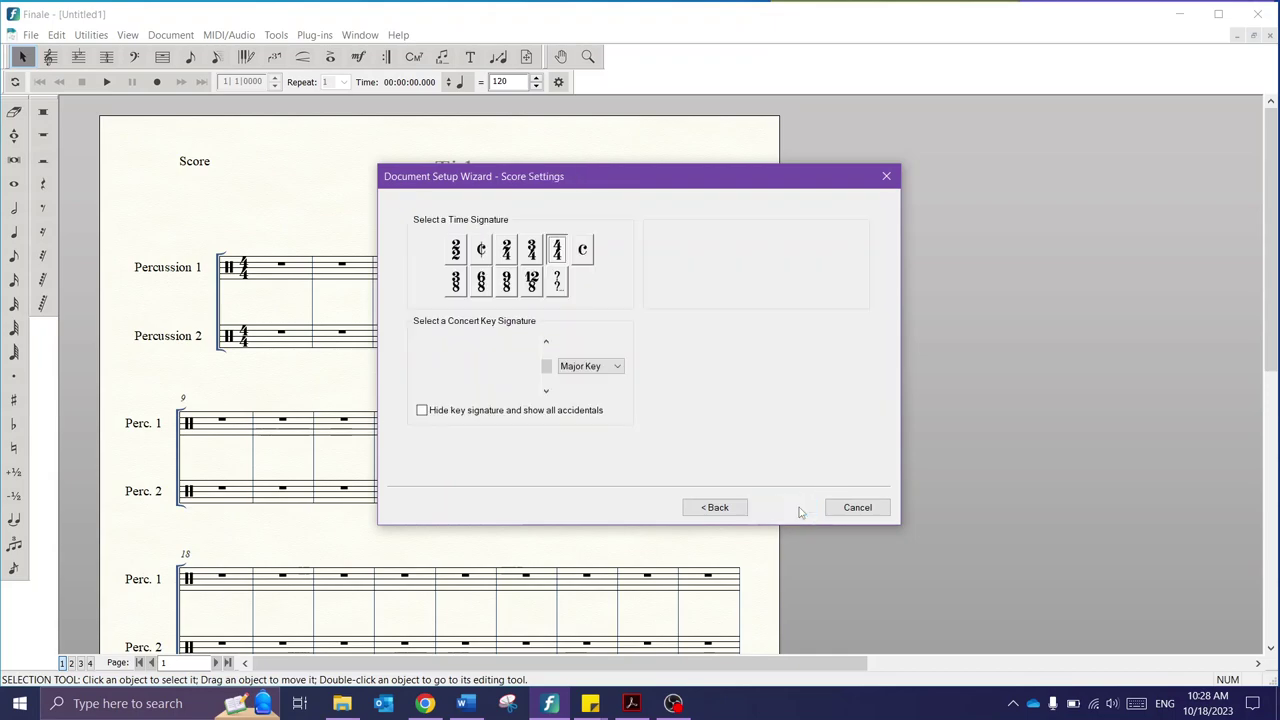
{"action": "left_click", "coordinate": [856, 508]}
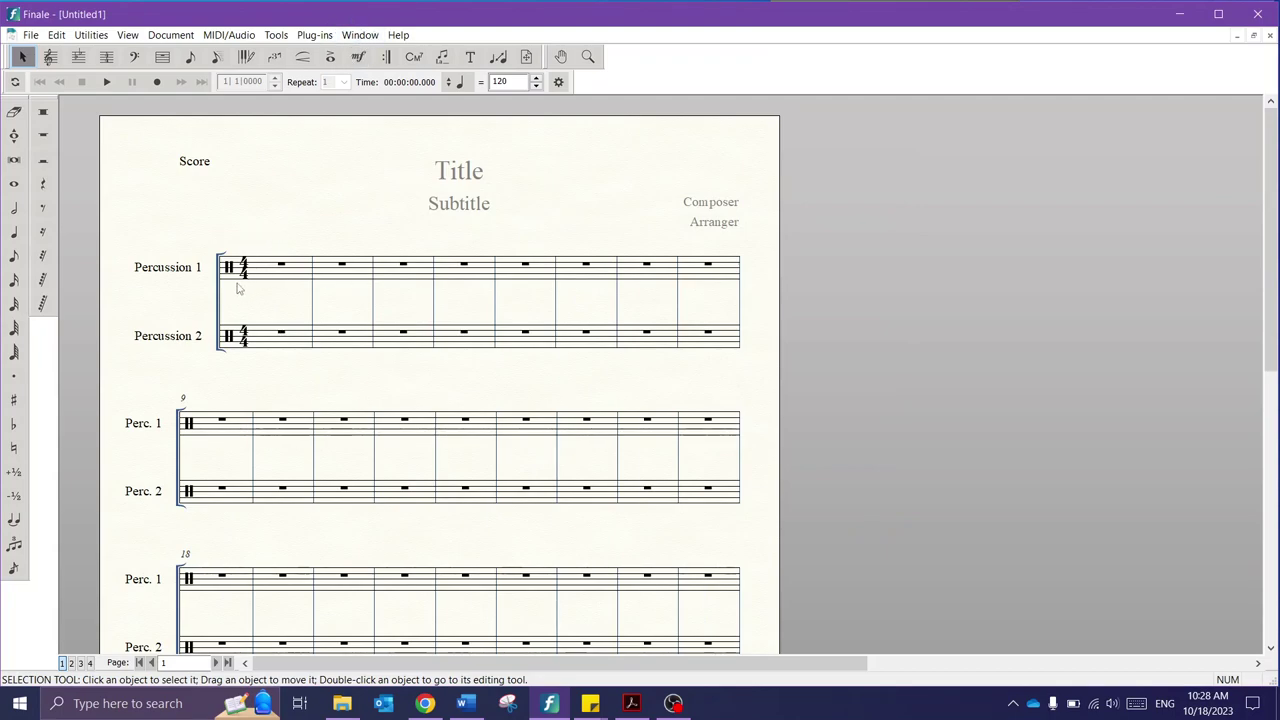
Step: Enter a Bass Drum quarter note in bar 1, then a second note moved up to Snare Drum
{"action": "left_click", "coordinate": [14, 231]}
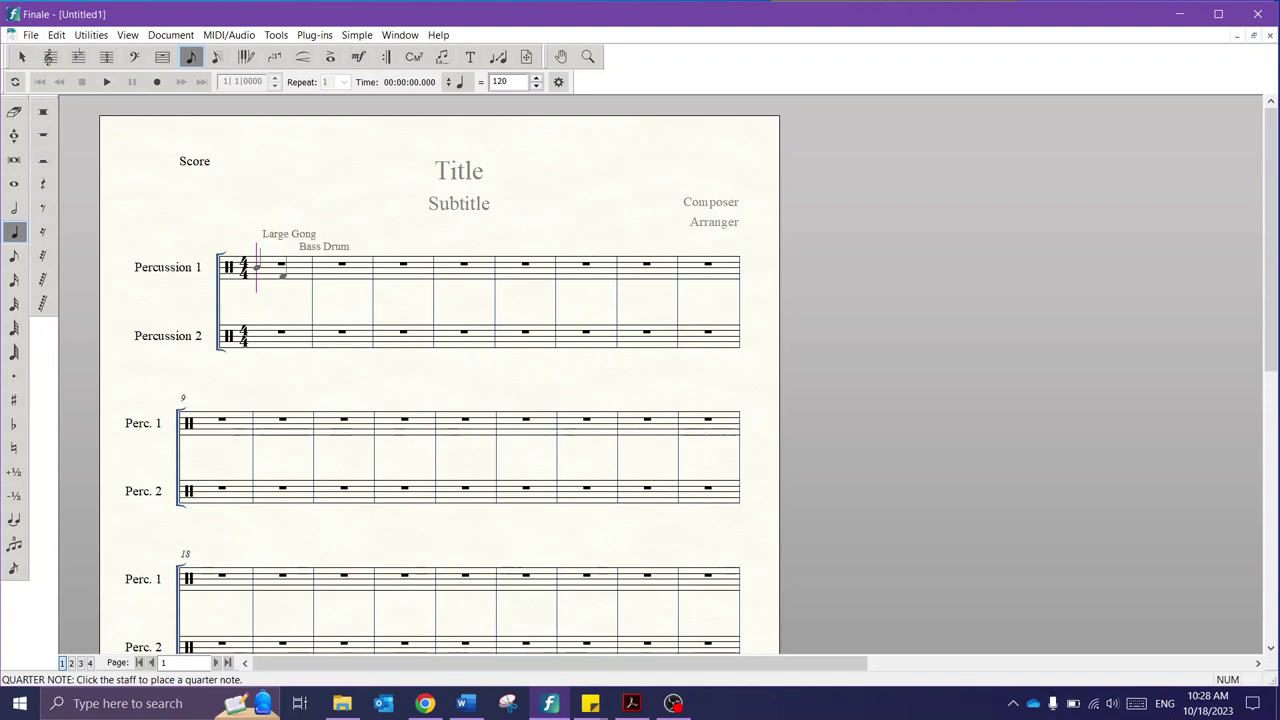
{"action": "left_click", "coordinate": [282, 270]}
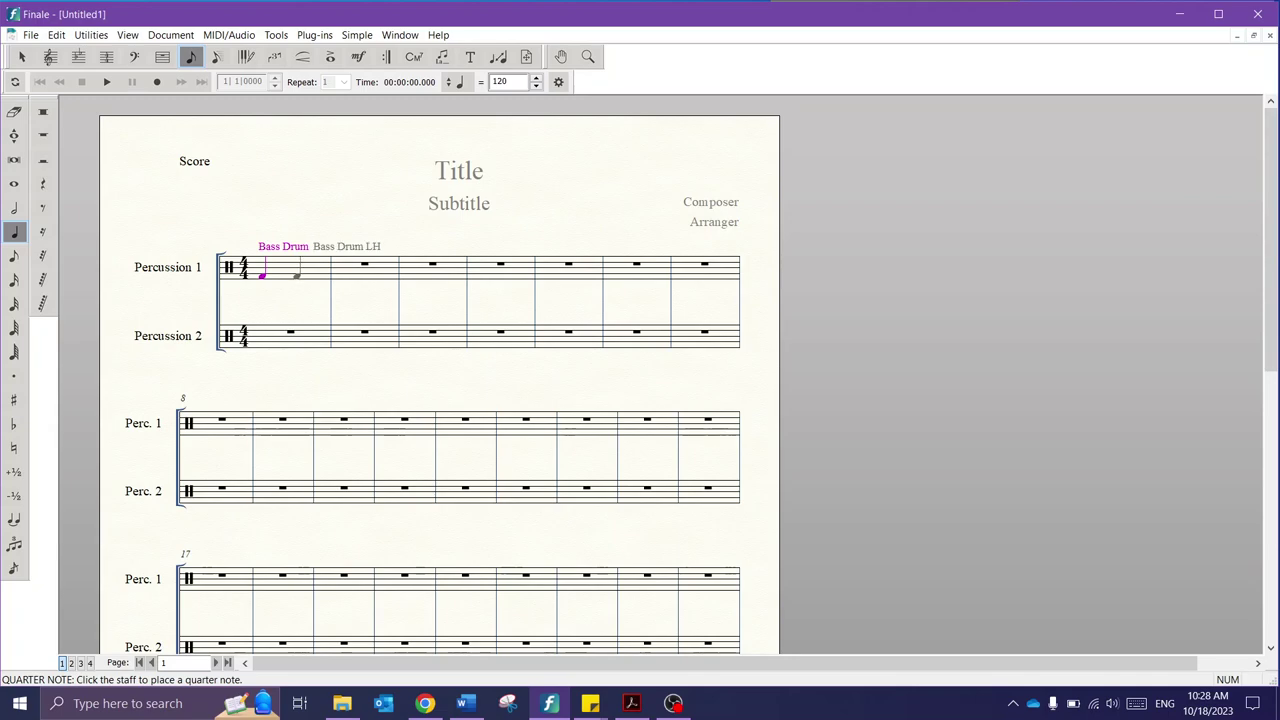
{"action": "left_click", "coordinate": [284, 270]}
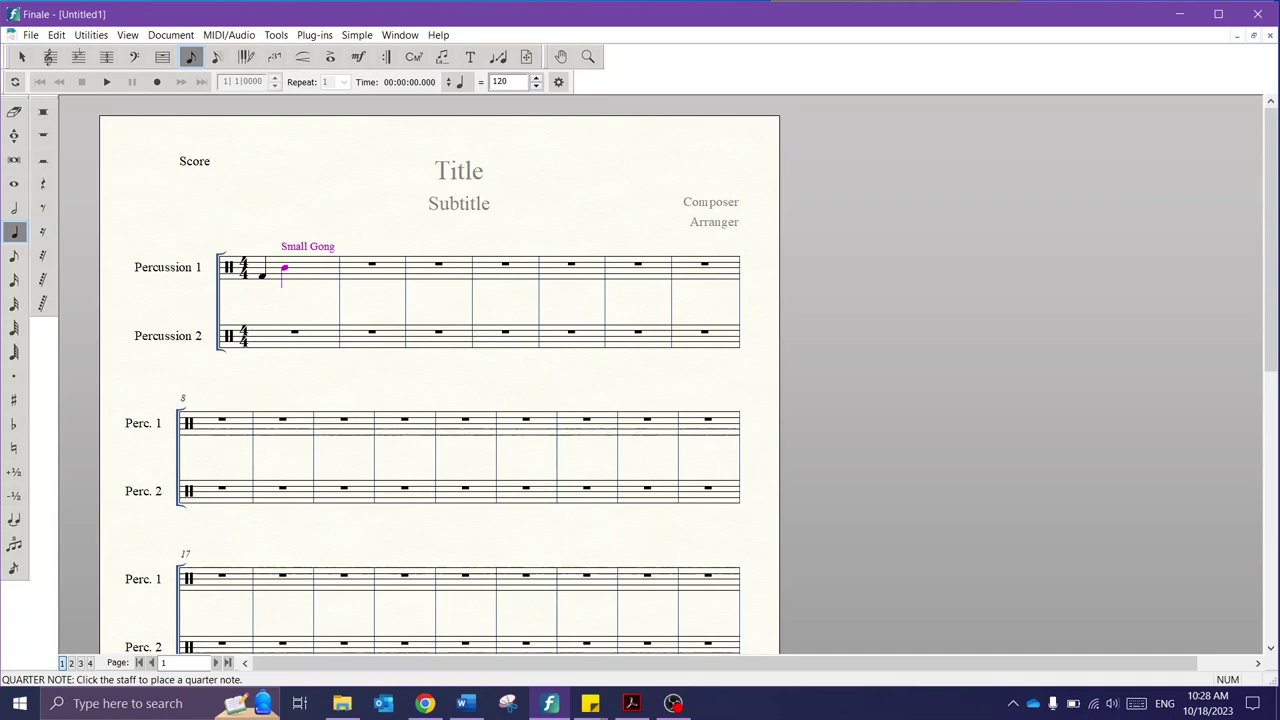
{"action": "key", "text": "Up"}
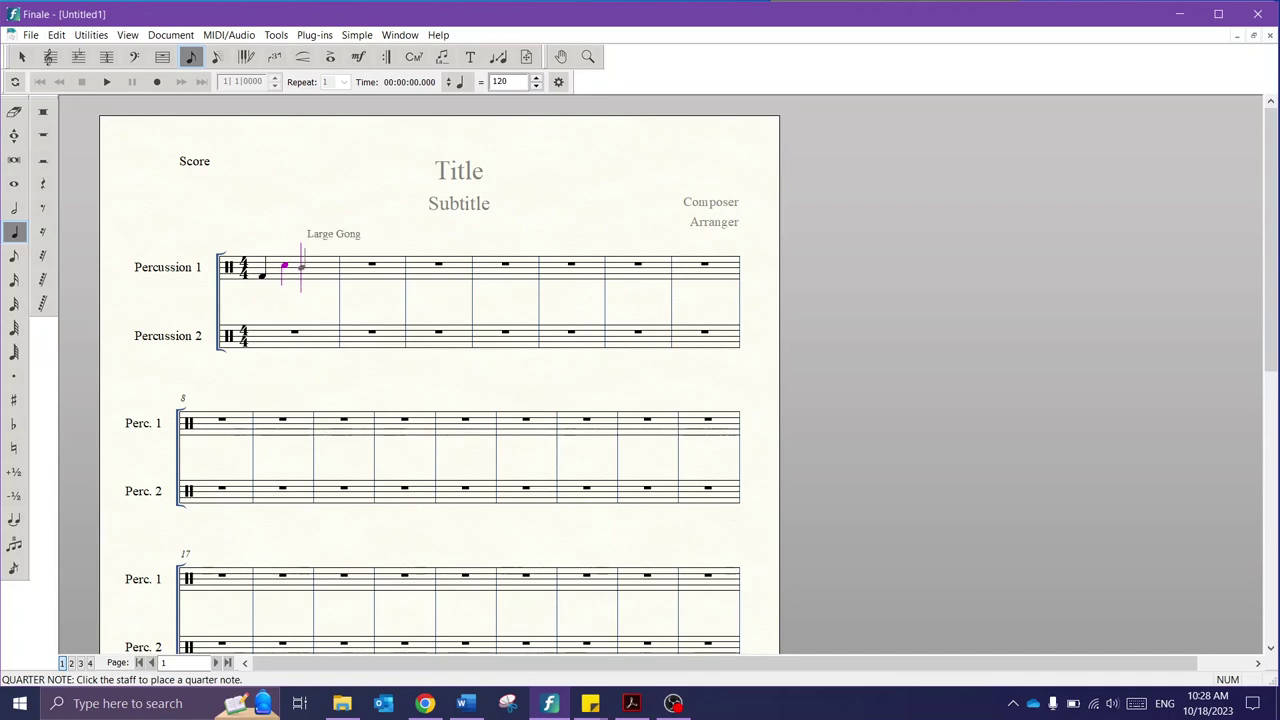
Step: Try extra notes through Tam-Tam, Side Drum LH, Large Gong and others, then delete them from bar 1
{"action": "left_click", "coordinate": [301, 266]}
{"action": "key", "text": "Down"}
{"action": "key", "text": "Down"}
{"action": "key", "text": "Down"}
{"action": "key", "text": "Up"}
{"action": "key", "text": "Up"}
{"action": "key", "text": "Up"}
{"action": "key", "text": "Up"}
{"action": "key", "text": "Down"}
{"action": "key", "text": "Up"}
{"action": "key", "text": "Up"}
{"action": "key", "text": "Up"}
{"action": "key", "text": "Up"}
{"action": "key", "text": "Up"}
{"action": "key", "text": "Up"}
{"action": "key", "text": "Up"}
{"action": "key", "text": "Up"}
{"action": "key", "text": "Up"}
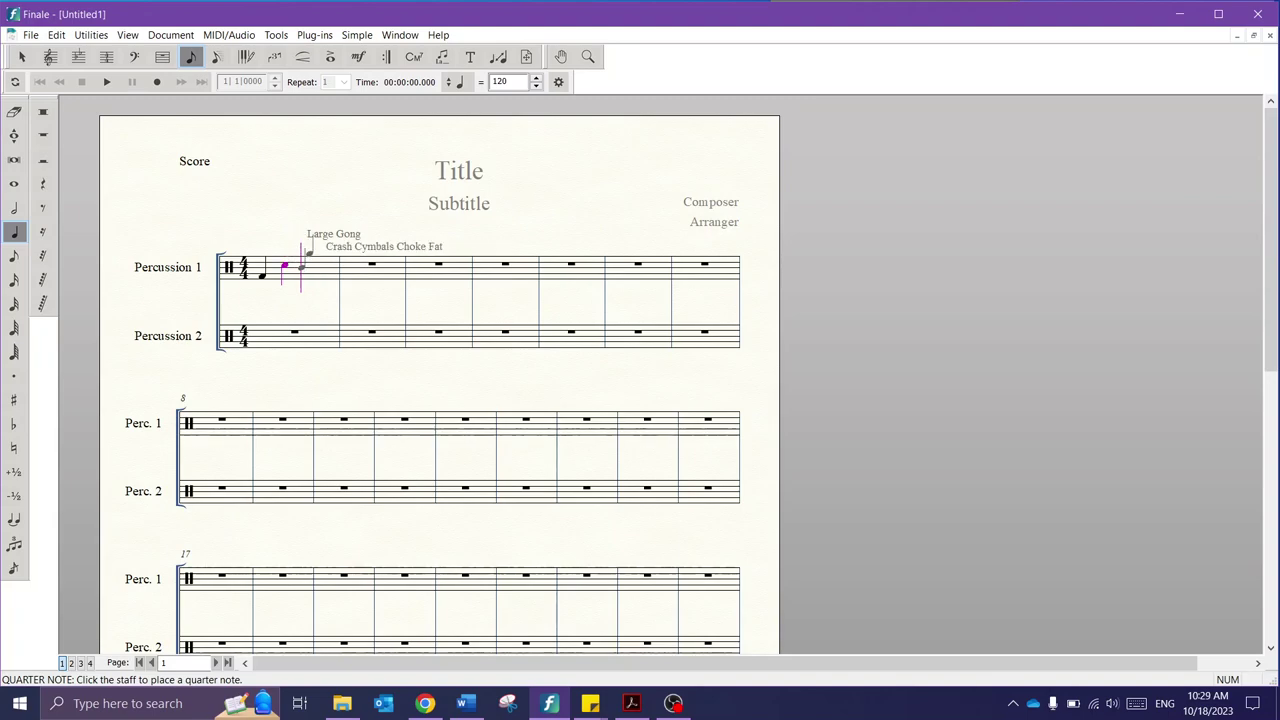
{"action": "key", "text": "Down"}
{"action": "key", "text": "Down"}
{"action": "key", "text": "Return"}
{"action": "key", "text": "Up"}
{"action": "key", "text": "Up"}
{"action": "key", "text": "Up"}
{"action": "key", "text": "Up"}
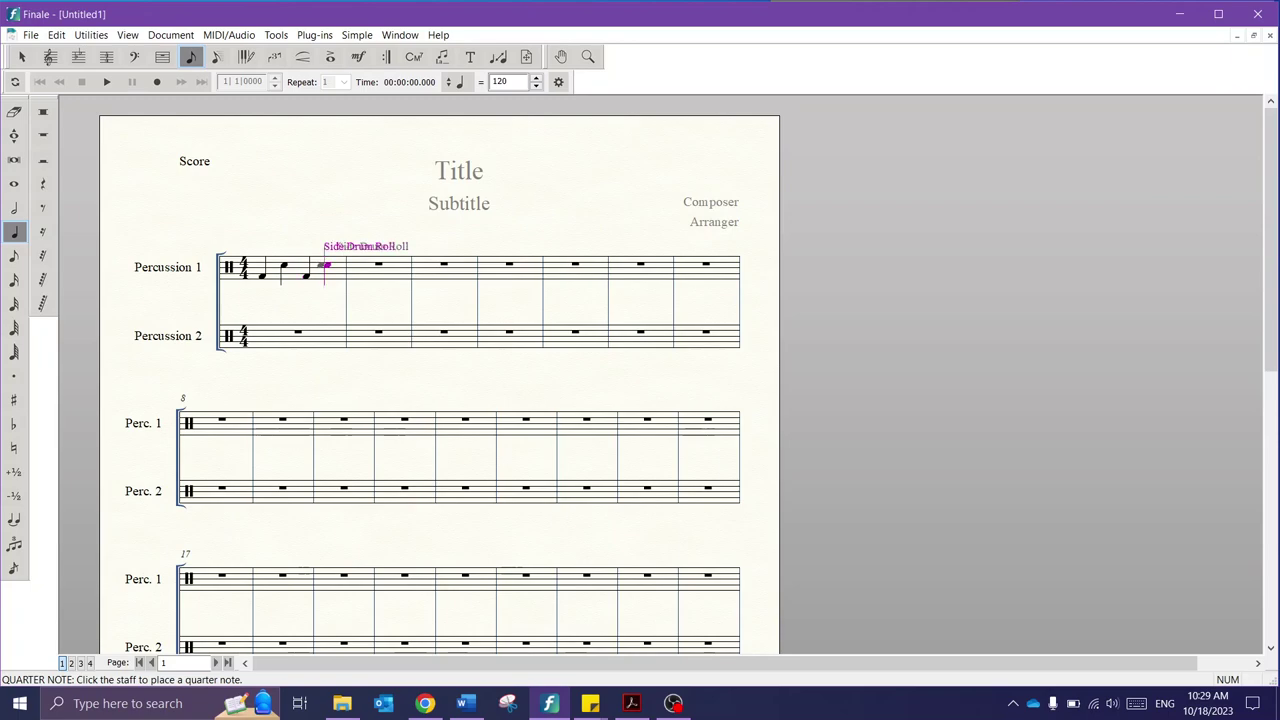
{"action": "key", "text": "Left"}
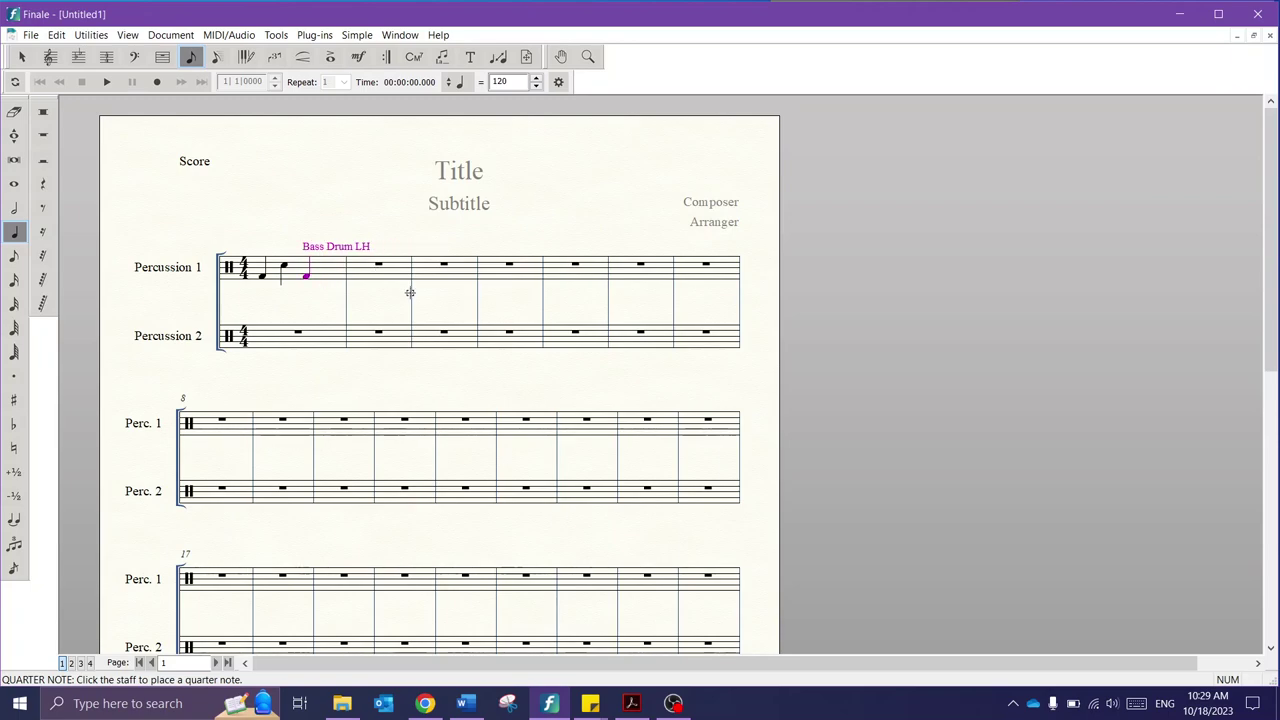
{"action": "key", "text": "BackSpace"}
{"action": "key", "text": "BackSpace"}
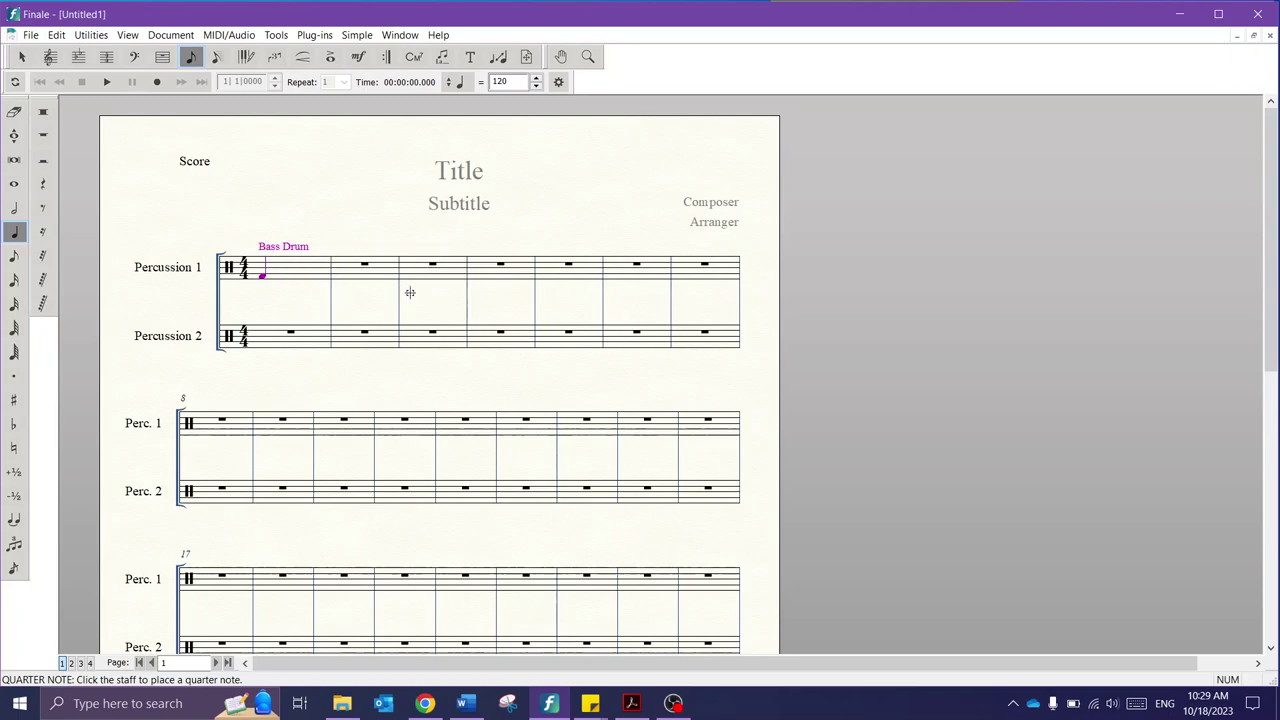
Step: Make the bar 1 Bass Drum a whole note, then add snare drum and Crash Cymbals Crash whole notes in bars 2 and 3
{"action": "key", "text": "7"}
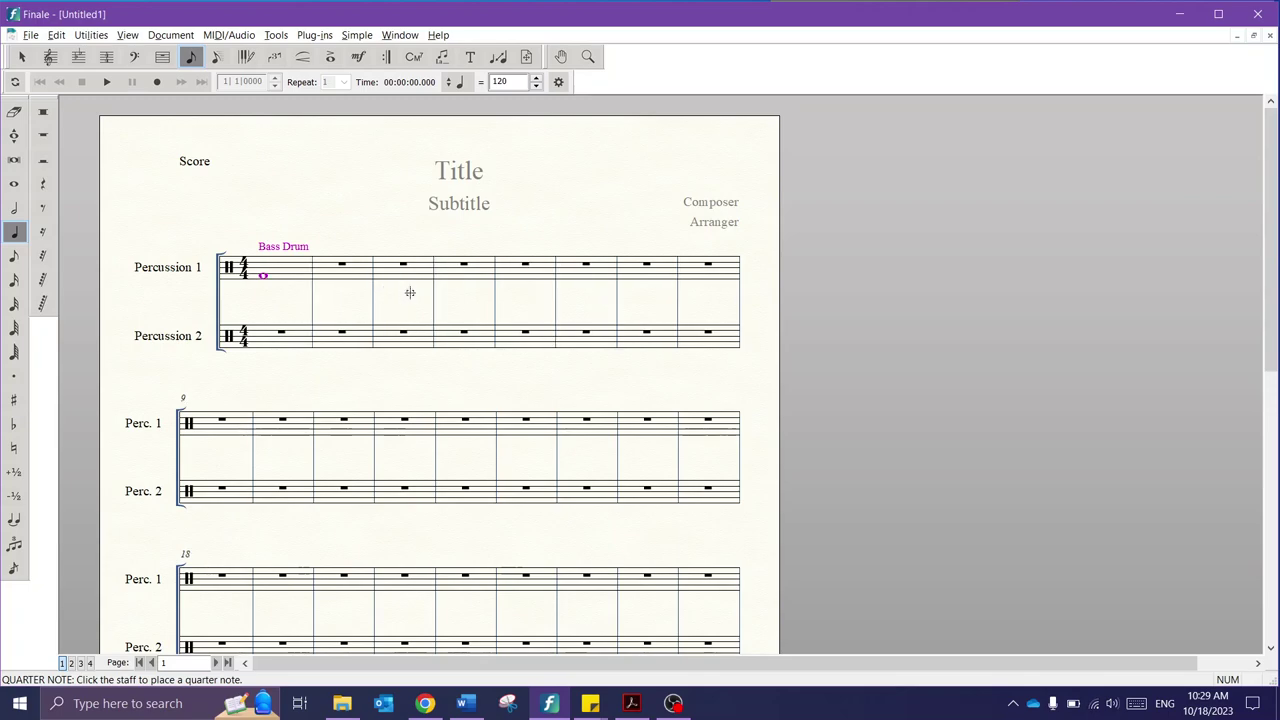
{"action": "left_click", "coordinate": [14, 183]}
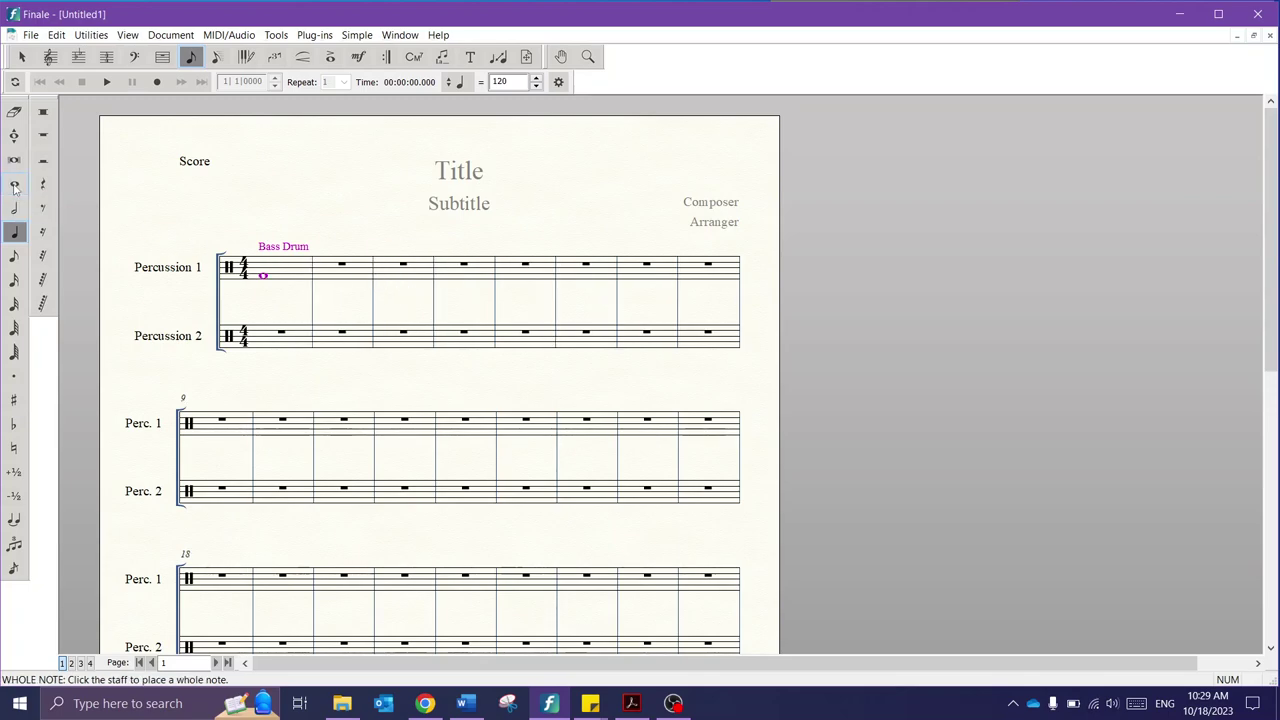
{"action": "left_click", "coordinate": [324, 263]}
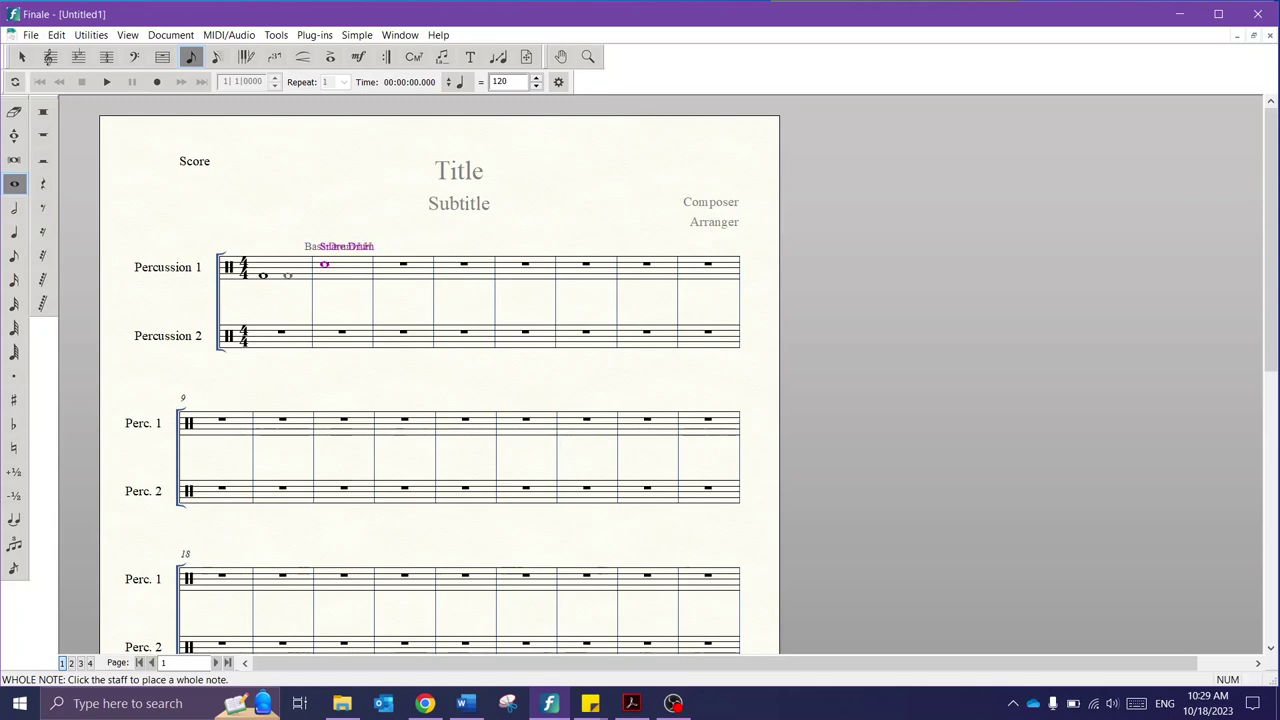
{"action": "left_click", "coordinate": [387, 252]}
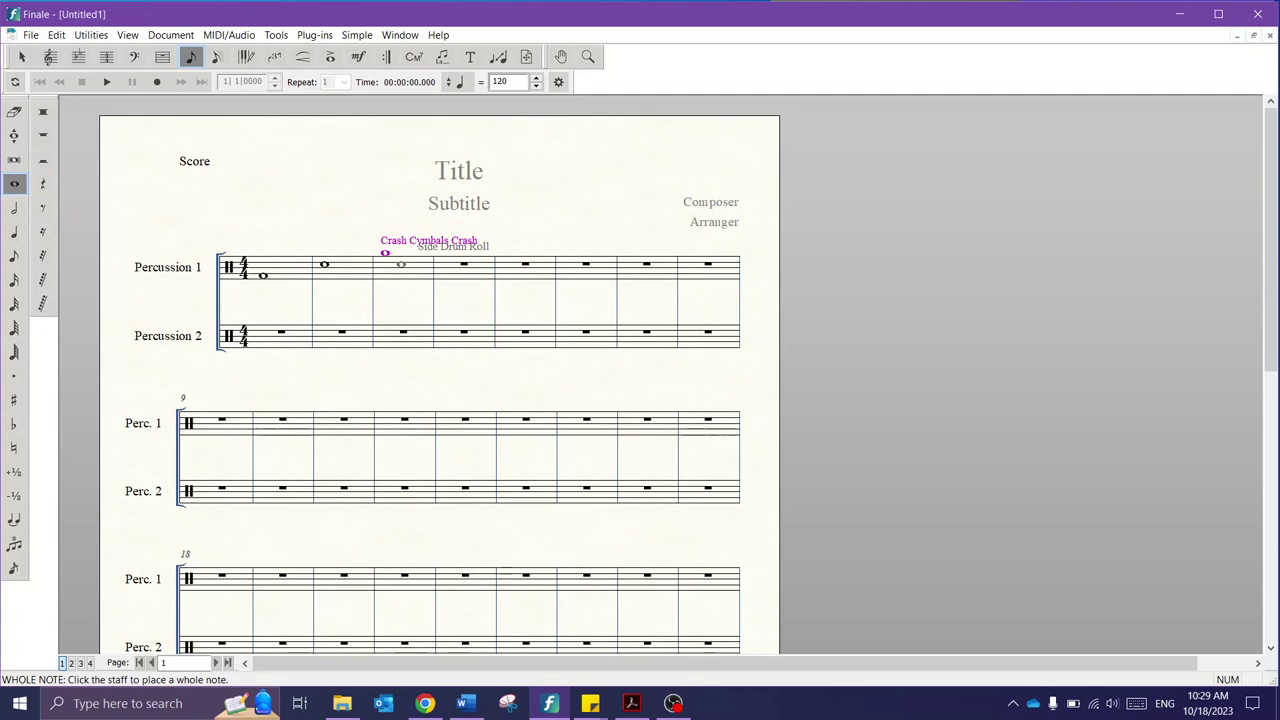
{"action": "left_click", "coordinate": [358, 57]}
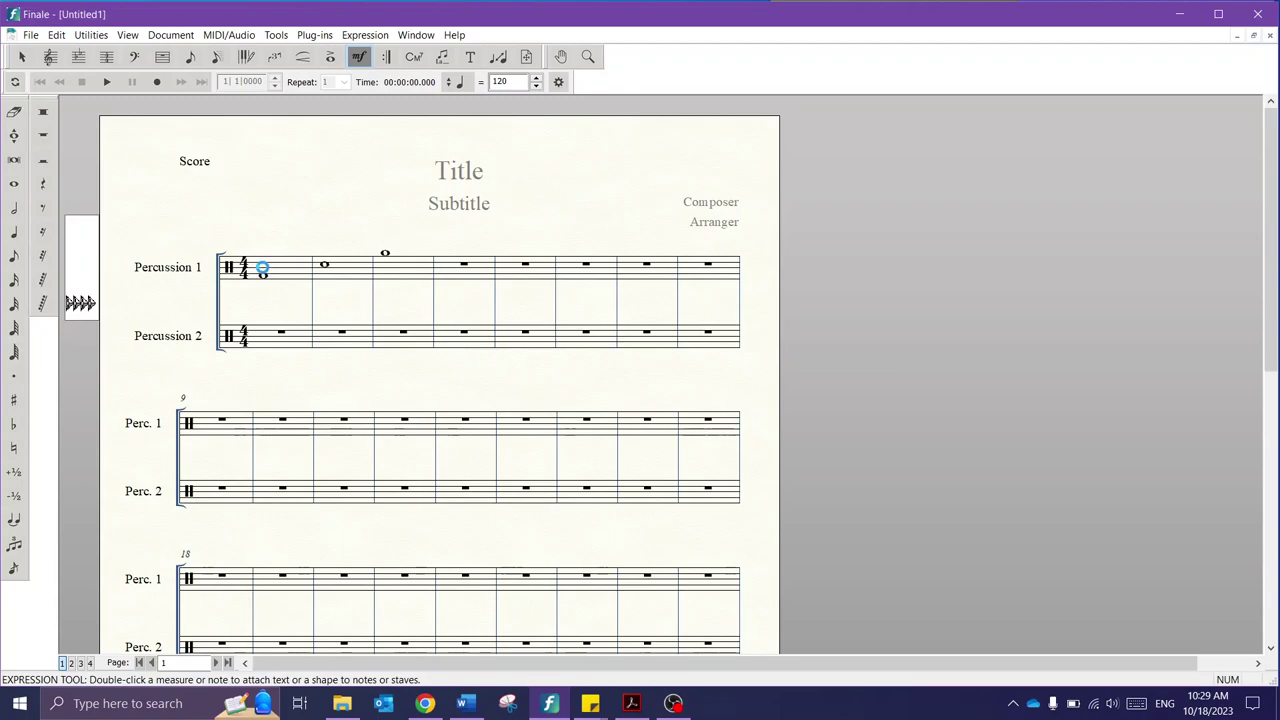
Step: Duplicate the Technique Text category as a new category named 'Percussion Names' from the first note
{"action": "double_click", "coordinate": [263, 270]}
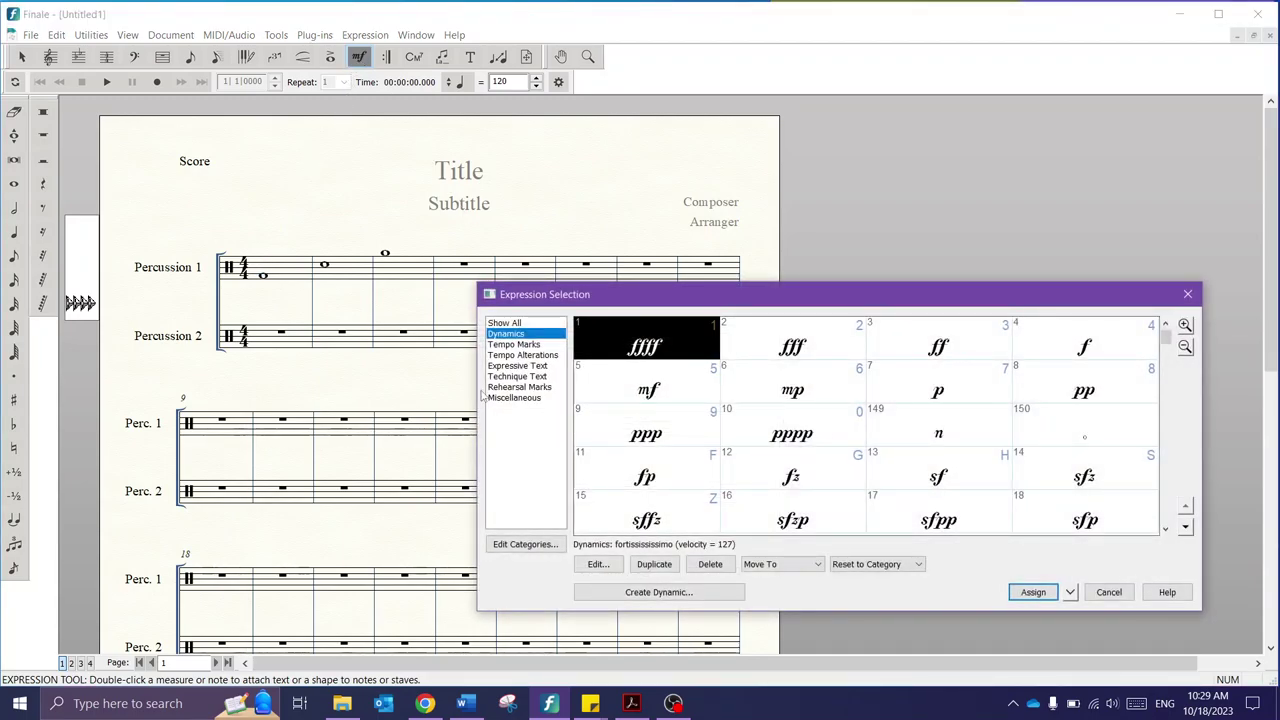
{"action": "left_click_drag", "start_coordinate": [634, 297], "coordinate": [663, 160]}
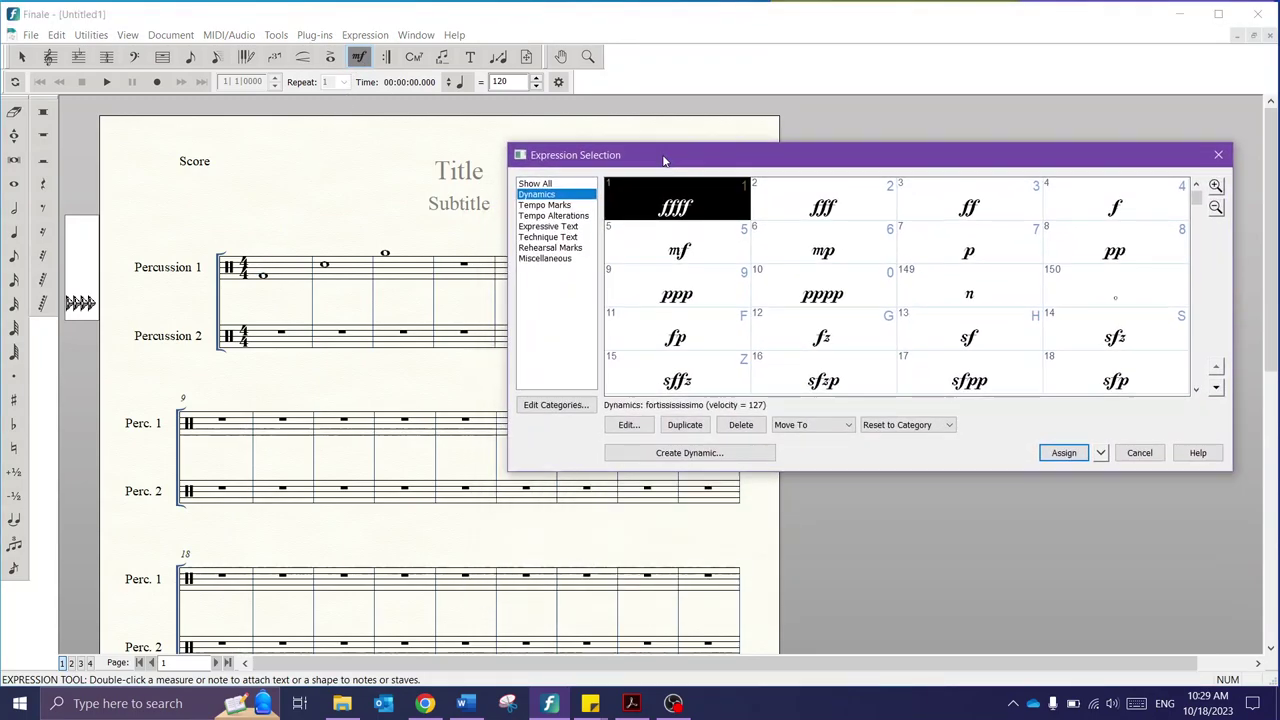
{"action": "left_click", "coordinate": [567, 411]}
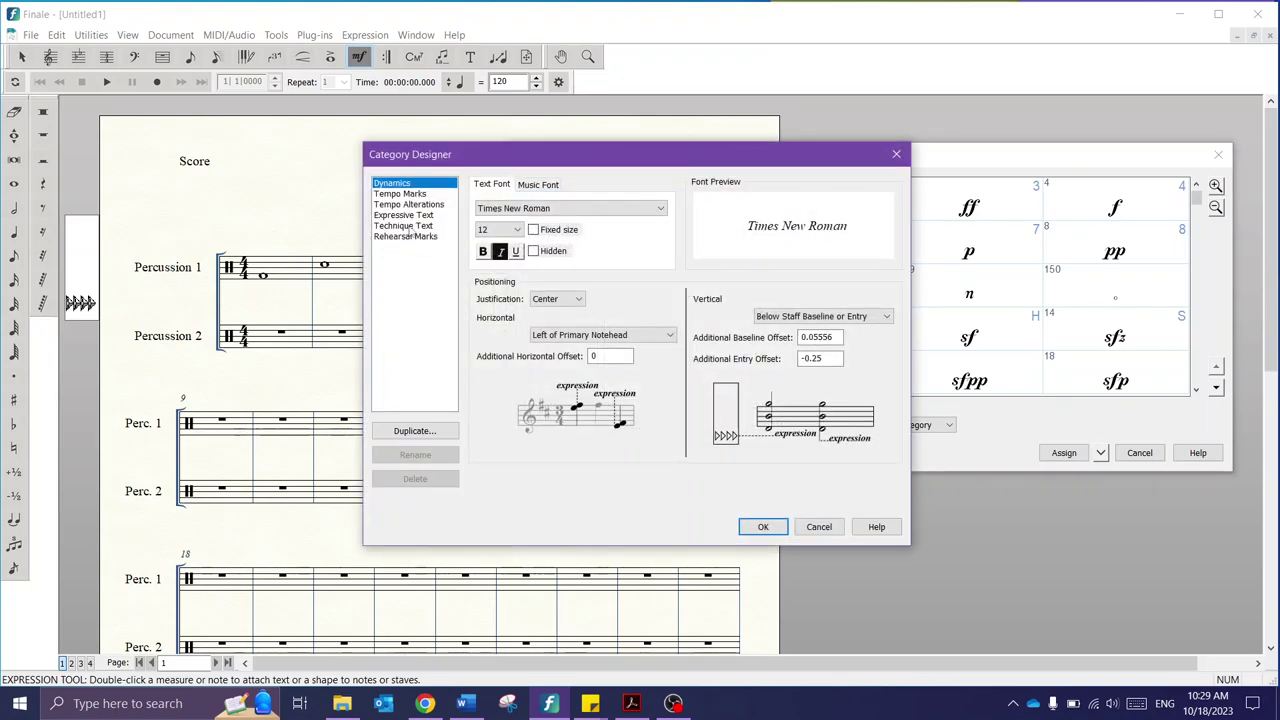
{"action": "left_click", "coordinate": [405, 226]}
{"action": "left_click", "coordinate": [415, 430]}
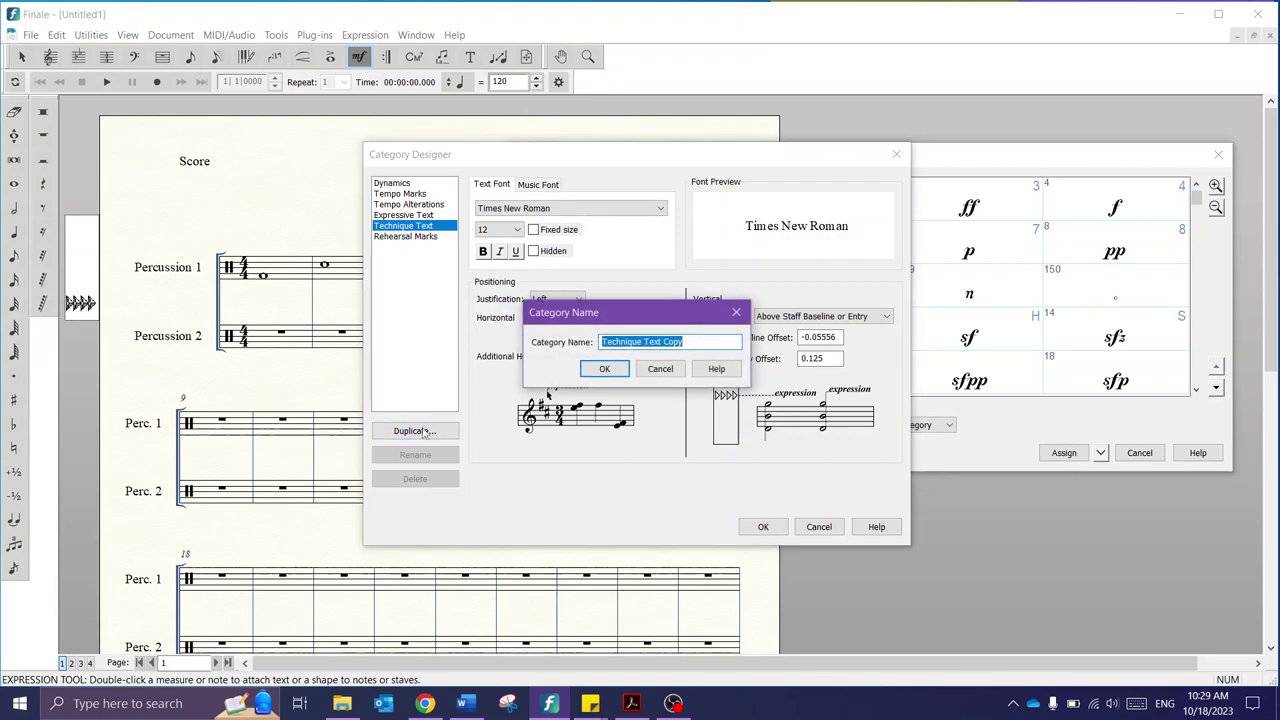
{"action": "type", "text": "Percus"}
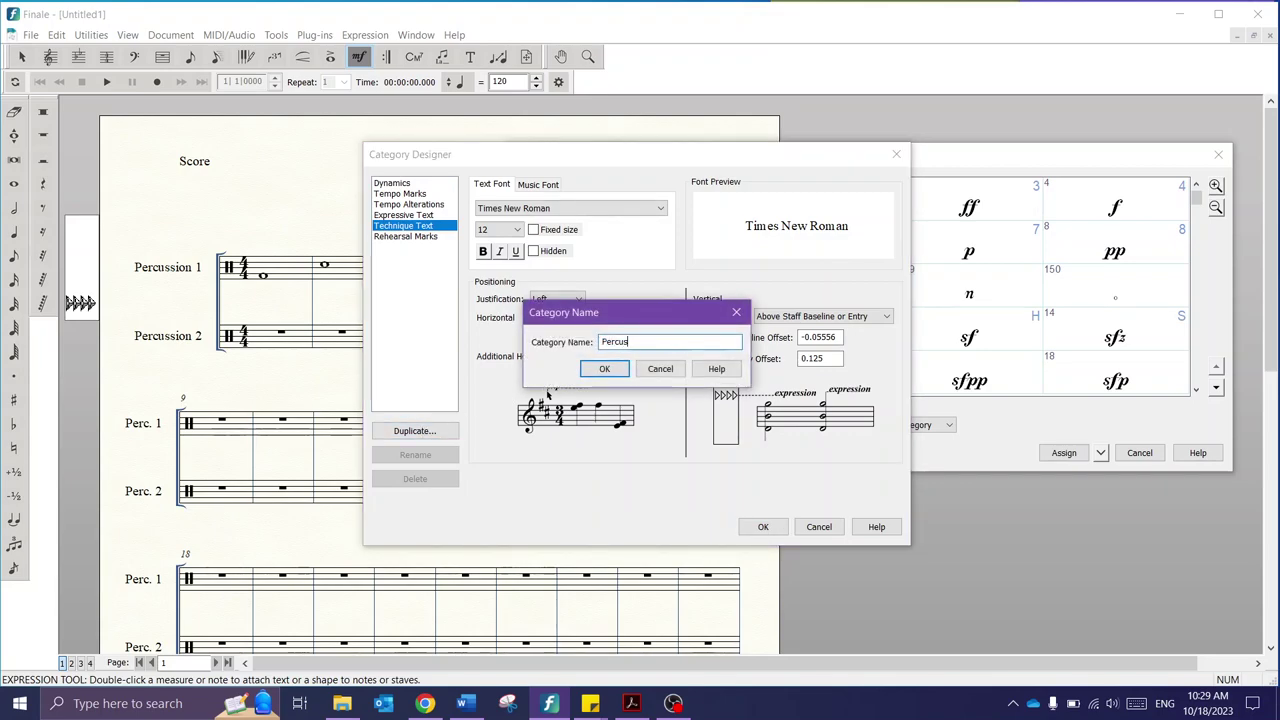
{"action": "type", "text": "sion Names"}
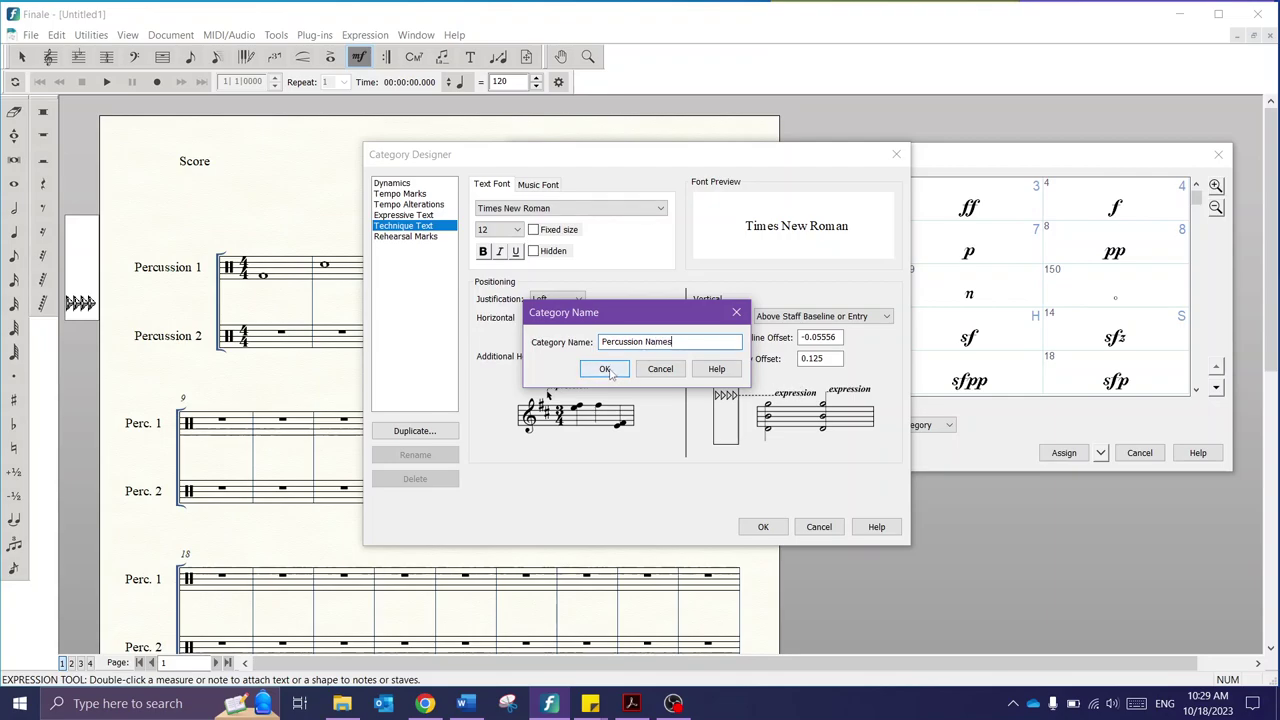
{"action": "left_click", "coordinate": [604, 368]}
Step: Finish the category setup and create the 'Bass drum' expression
{"action": "left_click", "coordinate": [763, 529]}
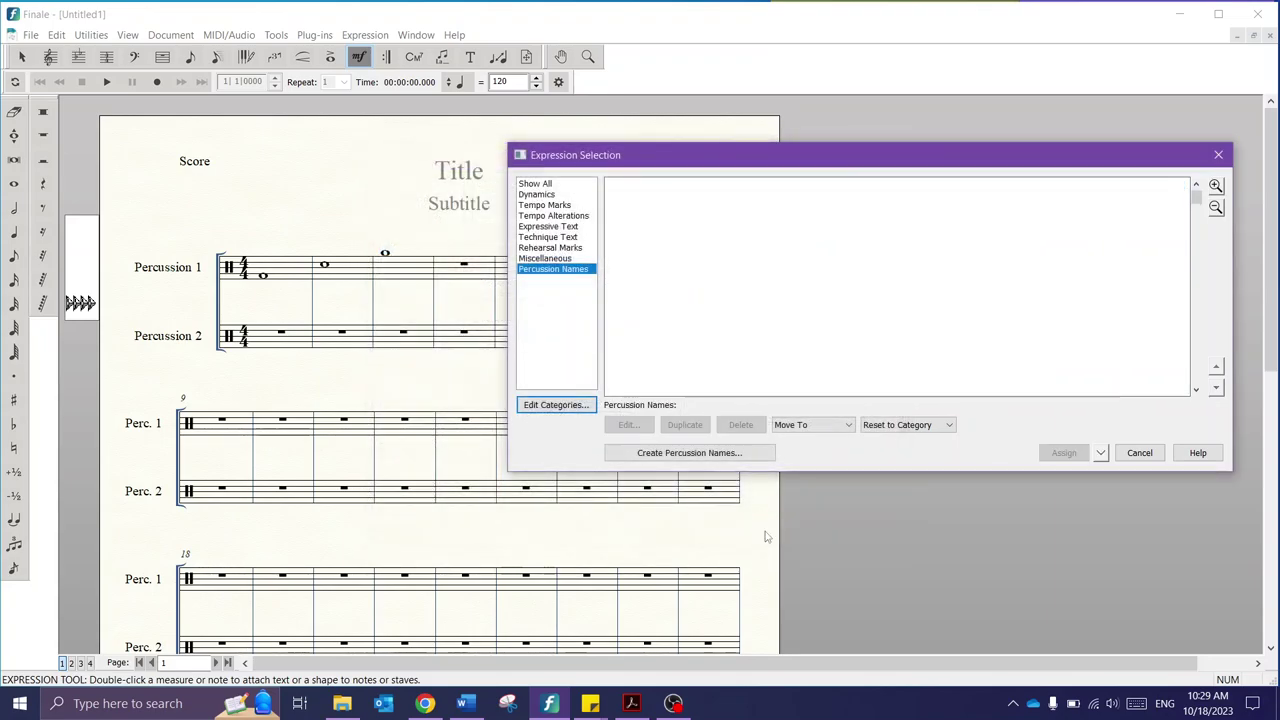
{"action": "left_click", "coordinate": [673, 458]}
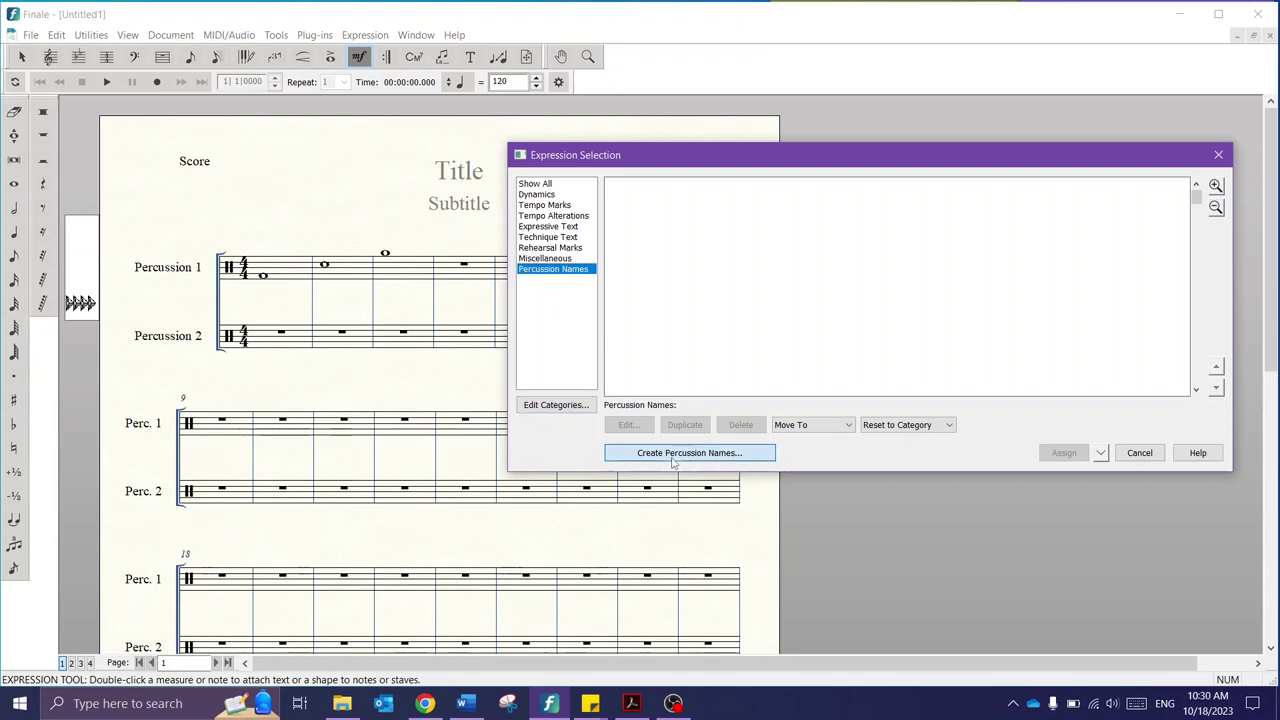
{"action": "type", "text": "Bass"}
{"action": "key", "text": "BackSpace"}
{"action": "key", "text": "BackSpace"}
{"action": "type", "text": "as"}
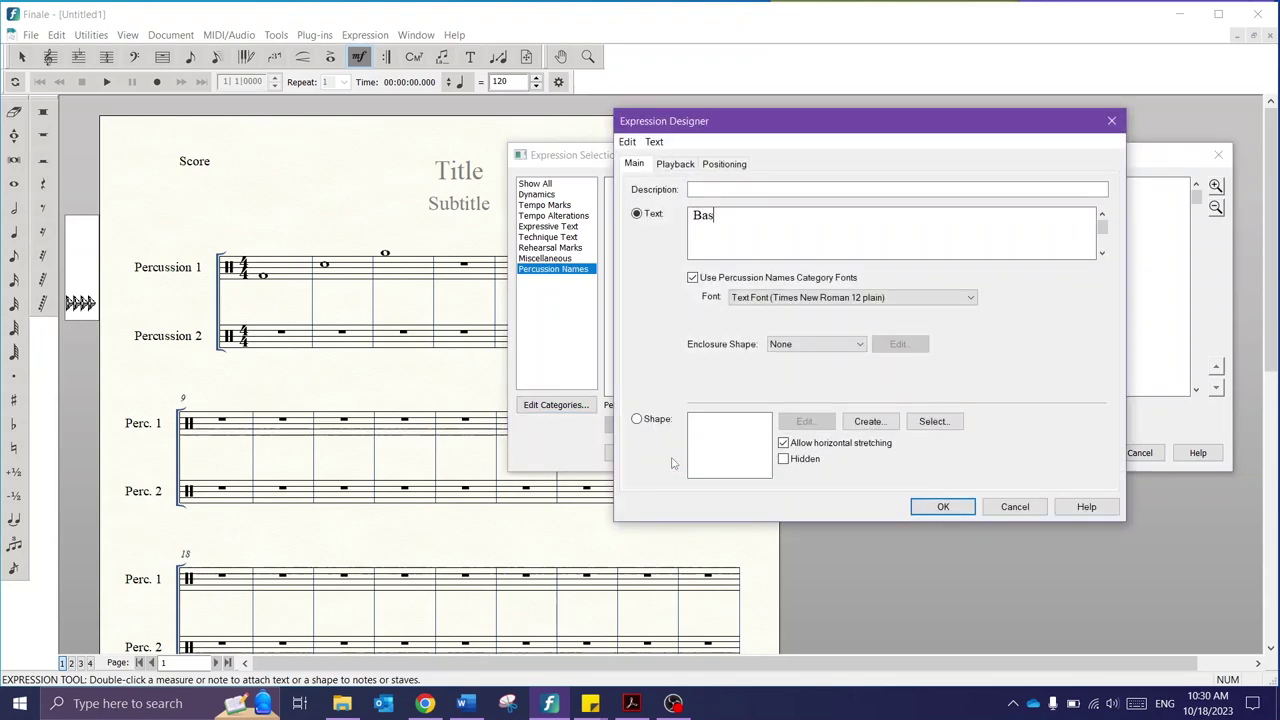
{"action": "type", "text": "s dru"}
{"action": "key", "text": "BackSpace"}
{"action": "type", "text": "rum"}
{"action": "left_click", "coordinate": [942, 506]}
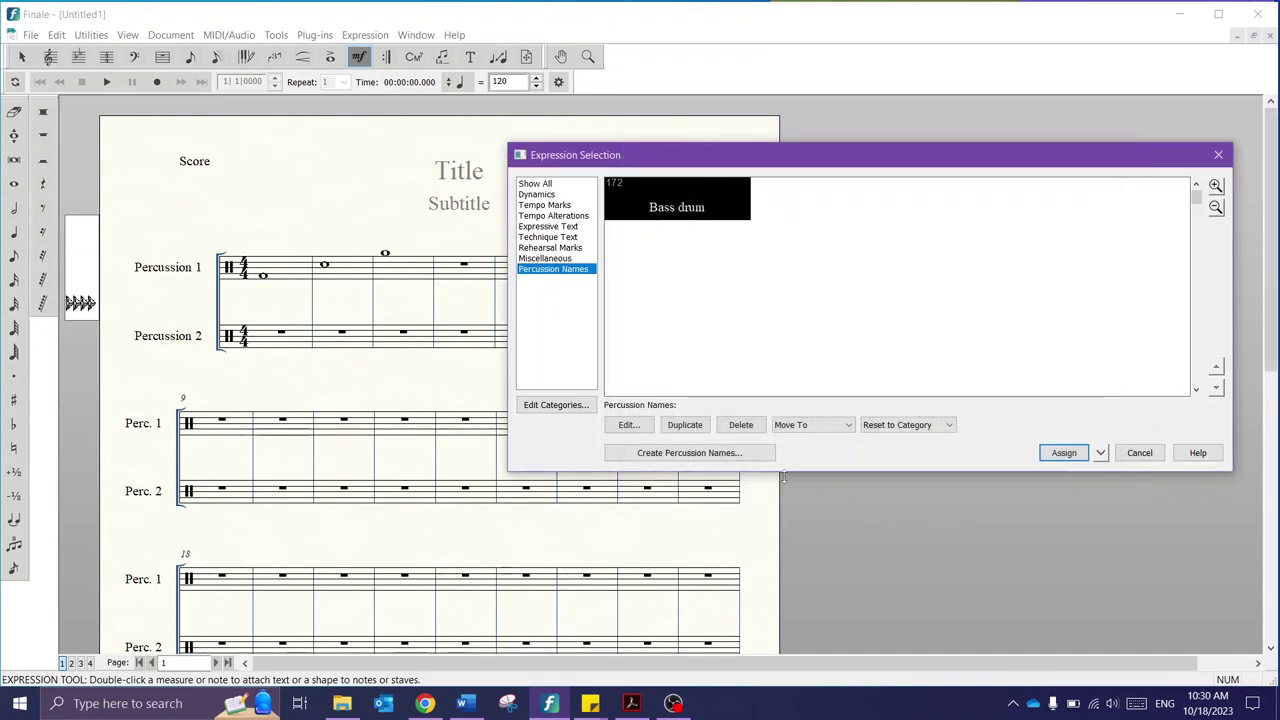
Step: Create the 'Snare drum', 'Suspended cymbal' and 'Triangle' expressions
{"action": "left_click", "coordinate": [691, 456]}
{"action": "type", "text": "Snare"}
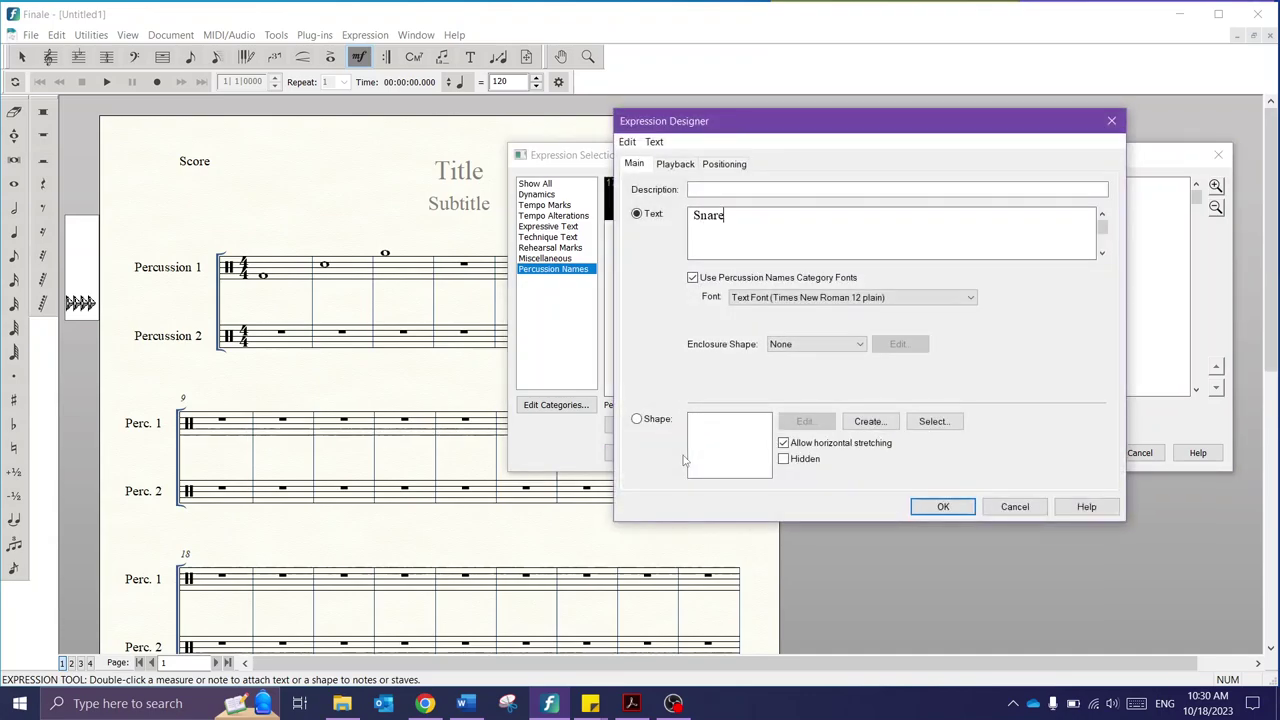
{"action": "type", "text": " drum"}
{"action": "left_click", "coordinate": [942, 506]}
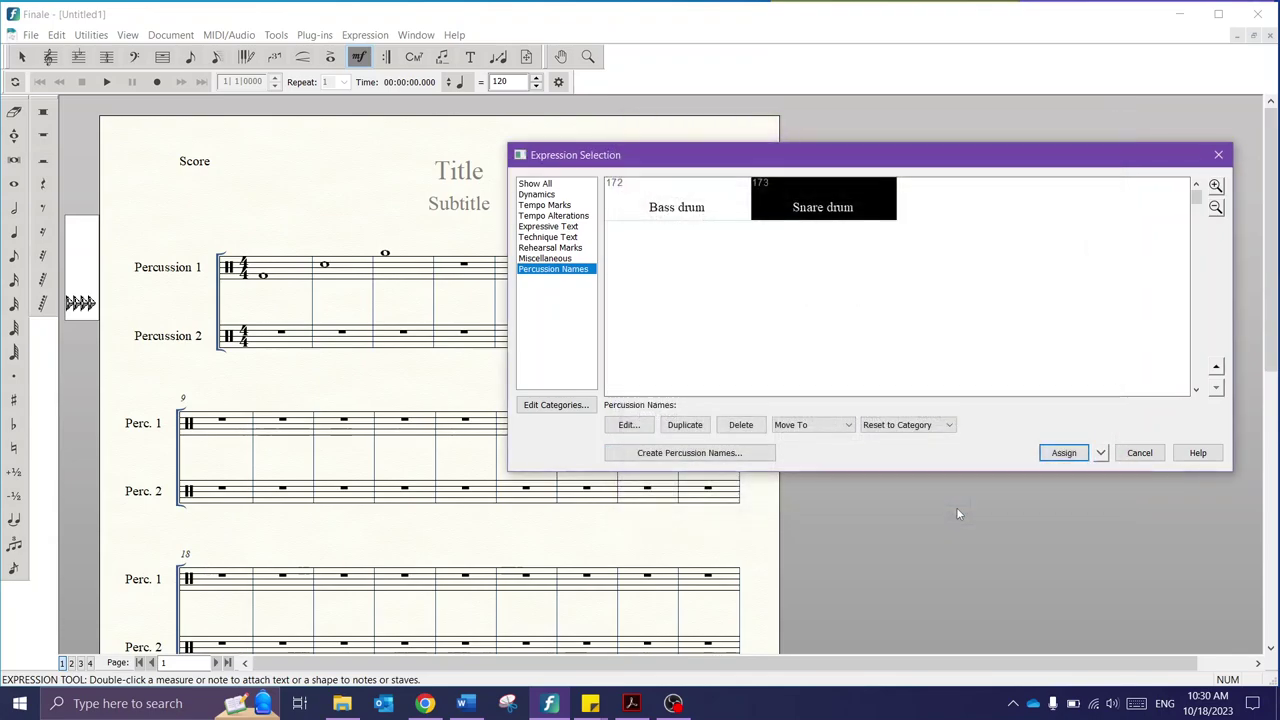
{"action": "left_click", "coordinate": [720, 456]}
{"action": "type", "text": "Susp"}
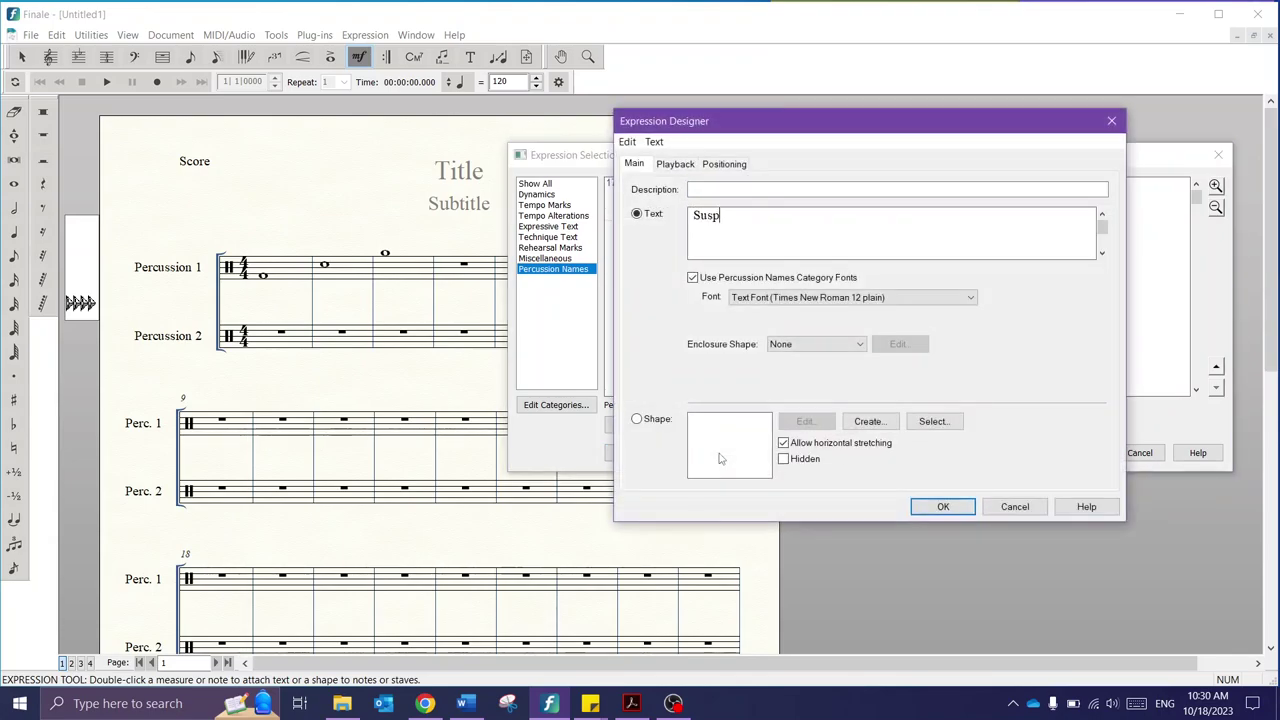
{"action": "type", "text": "ended cymbal"}
{"action": "left_click", "coordinate": [942, 506]}
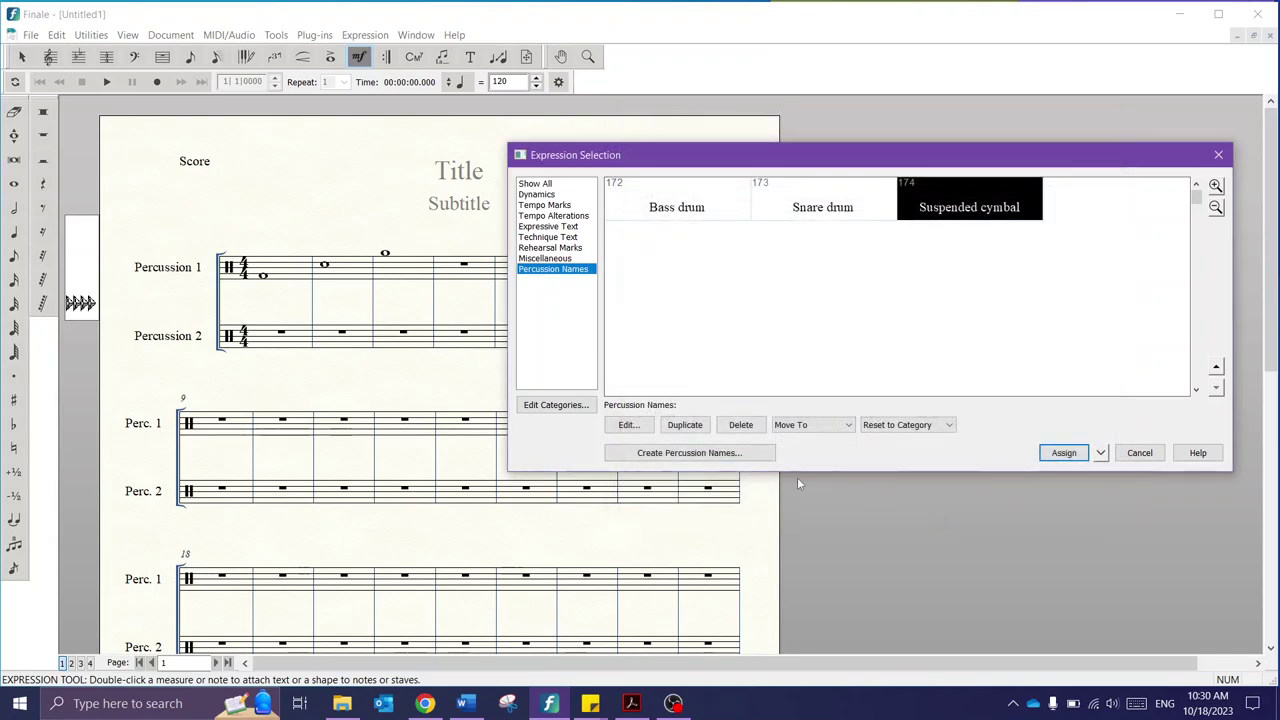
{"action": "left_click", "coordinate": [720, 456]}
{"action": "type", "text": "Triangle"}
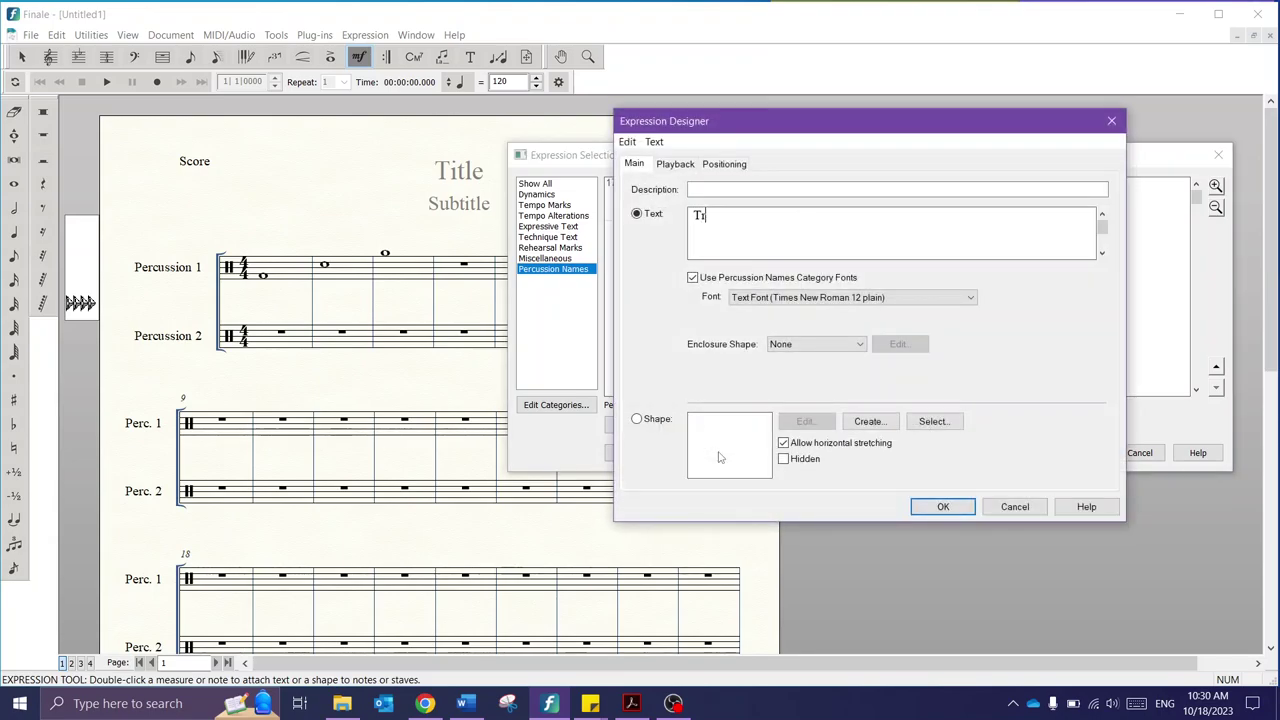
{"action": "left_click", "coordinate": [929, 508]}
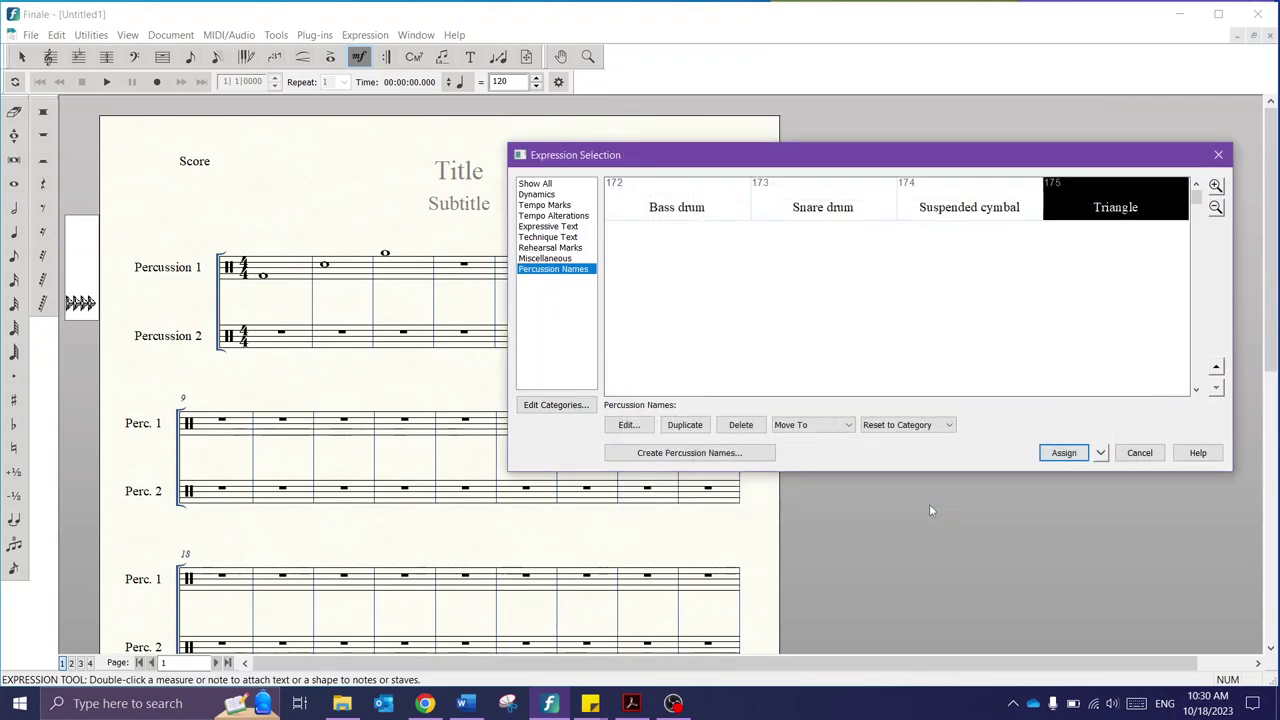
Step: Create the 'Chimes', 'Vibraphone' and 'Tambourine' expressions
{"action": "left_click", "coordinate": [743, 455]}
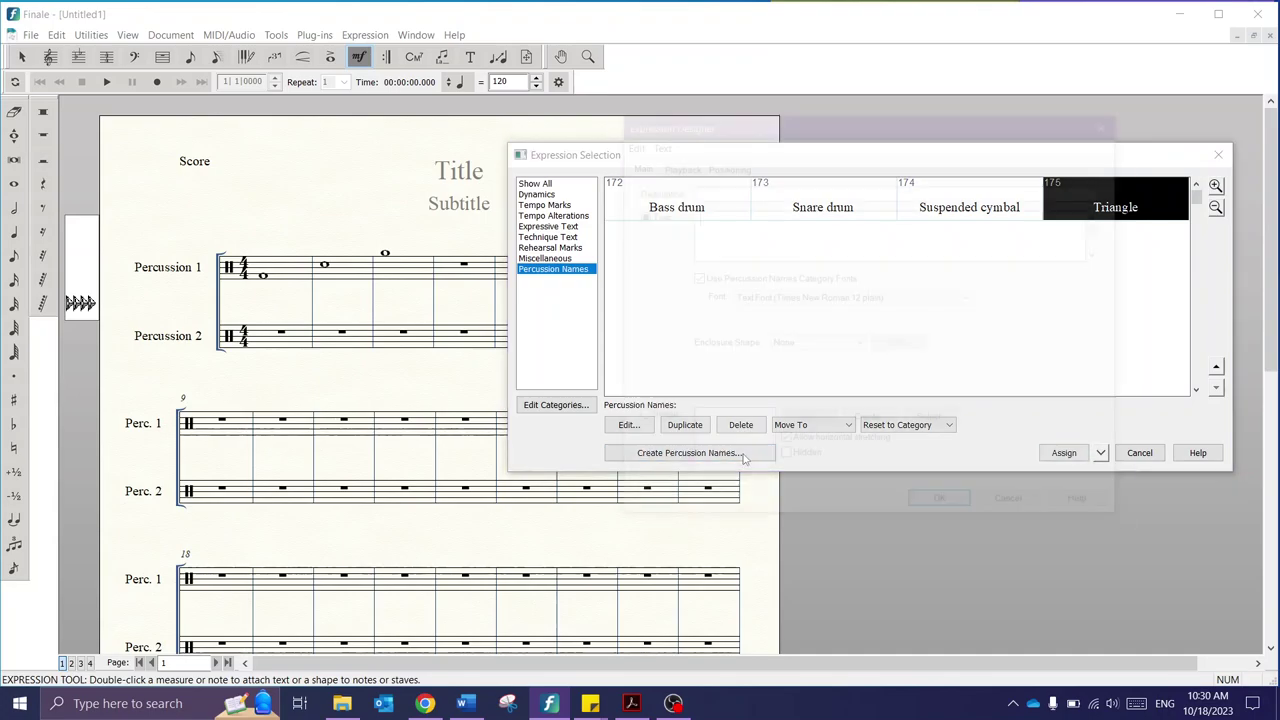
{"action": "type", "text": "Chimes"}
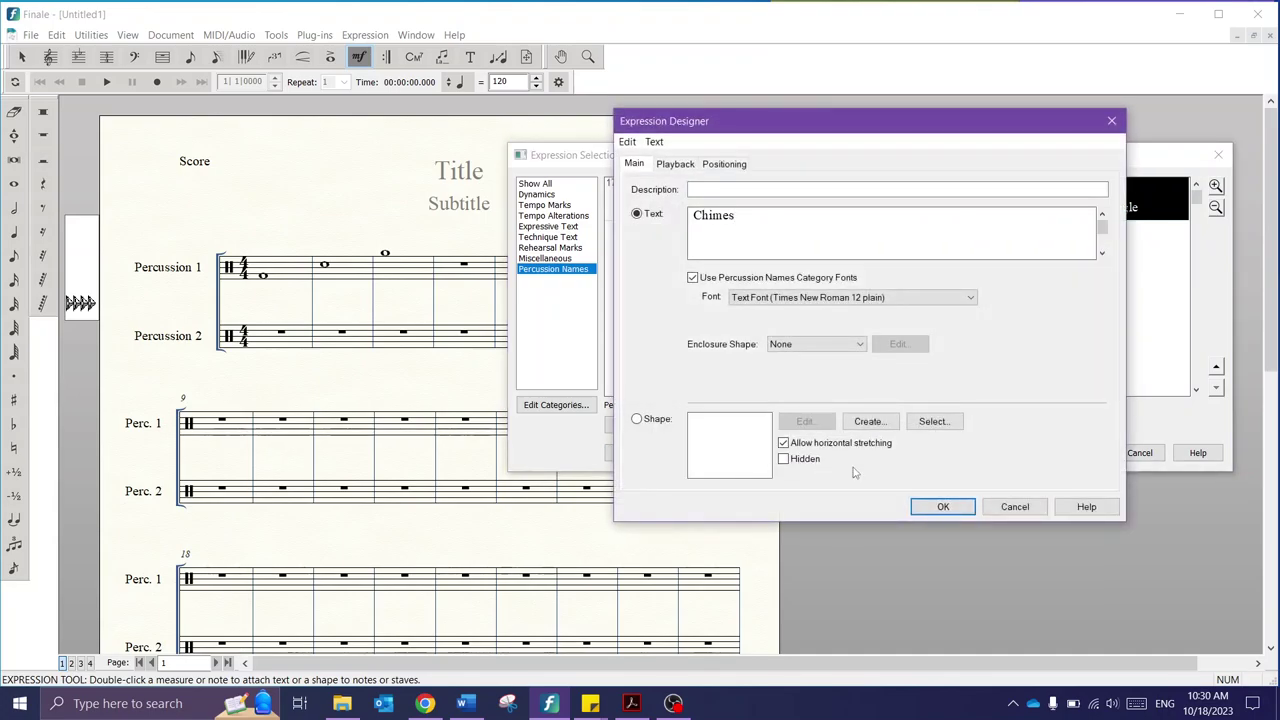
{"action": "left_click", "coordinate": [942, 507]}
{"action": "left_click", "coordinate": [700, 453]}
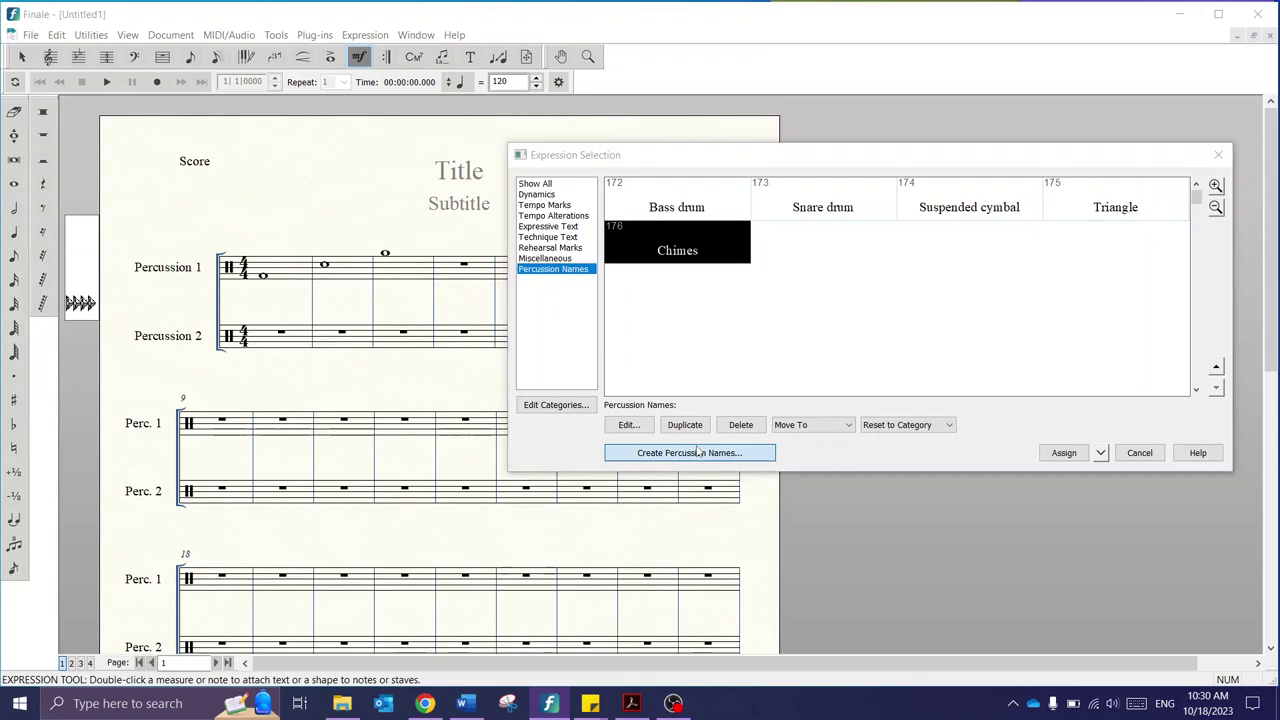
{"action": "type", "text": "Vibraphone"}
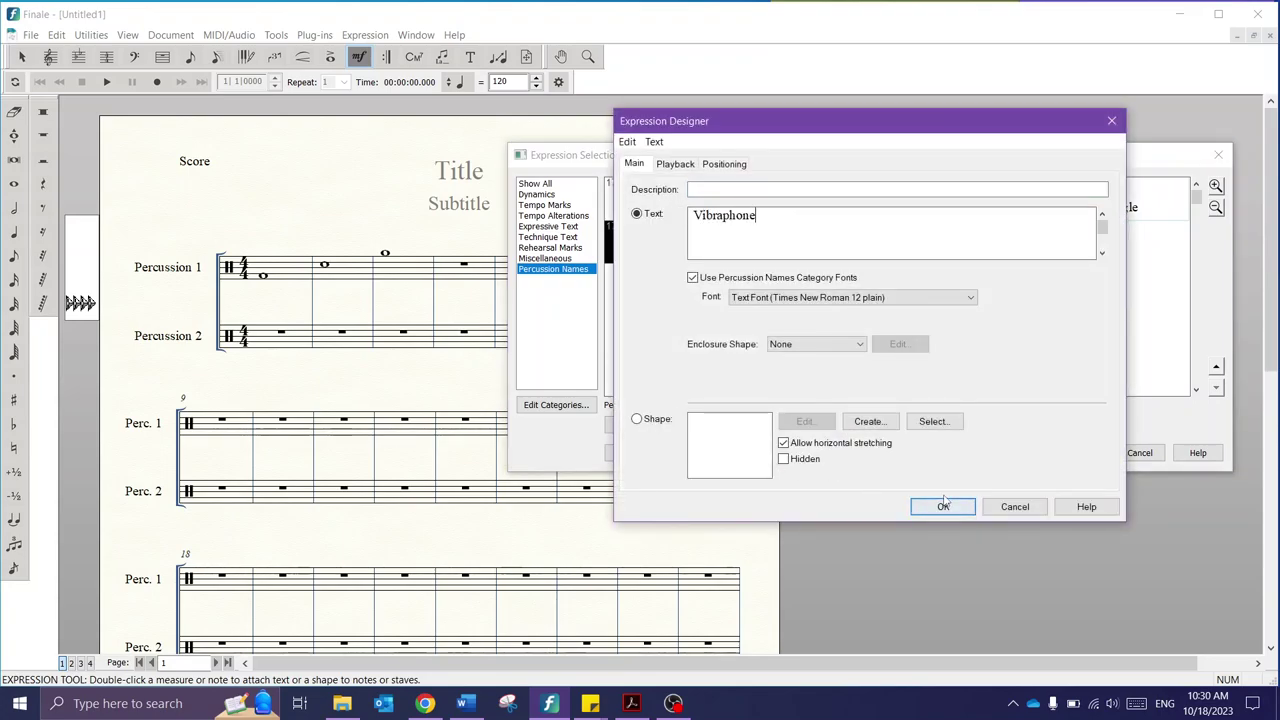
{"action": "left_click", "coordinate": [942, 507]}
{"action": "left_click", "coordinate": [721, 456]}
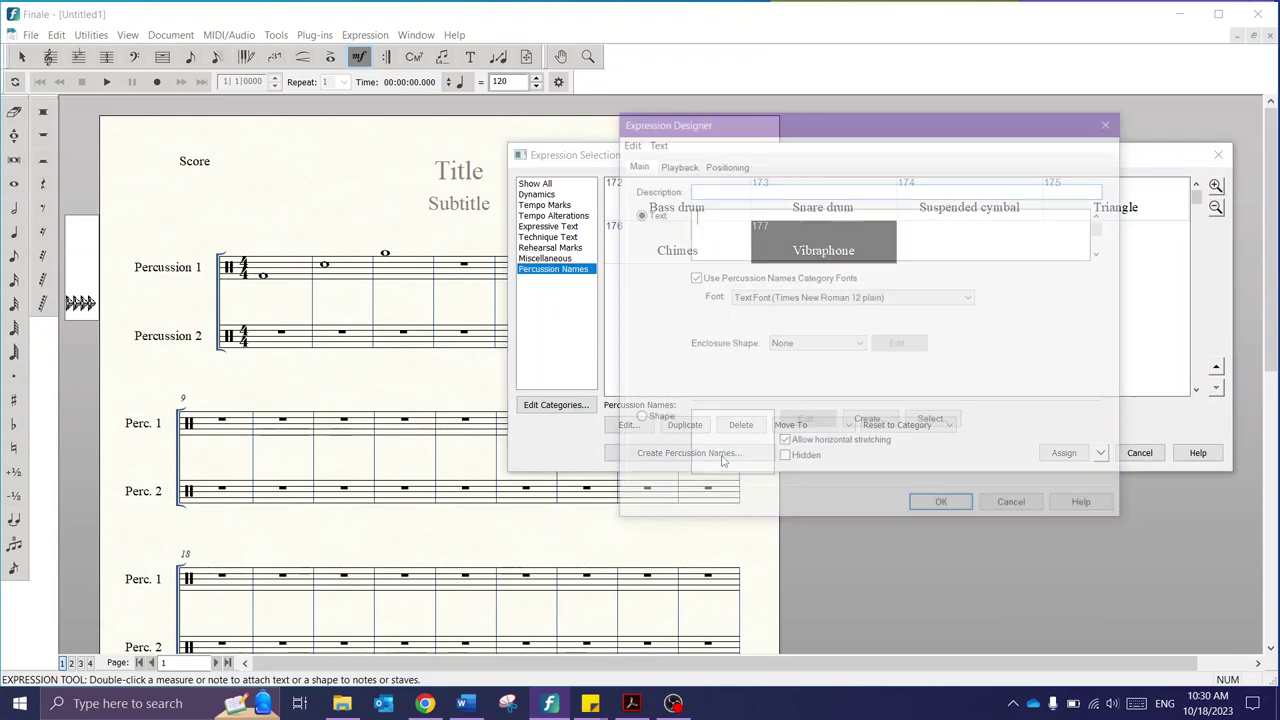
{"action": "type", "text": "Tambourine"}
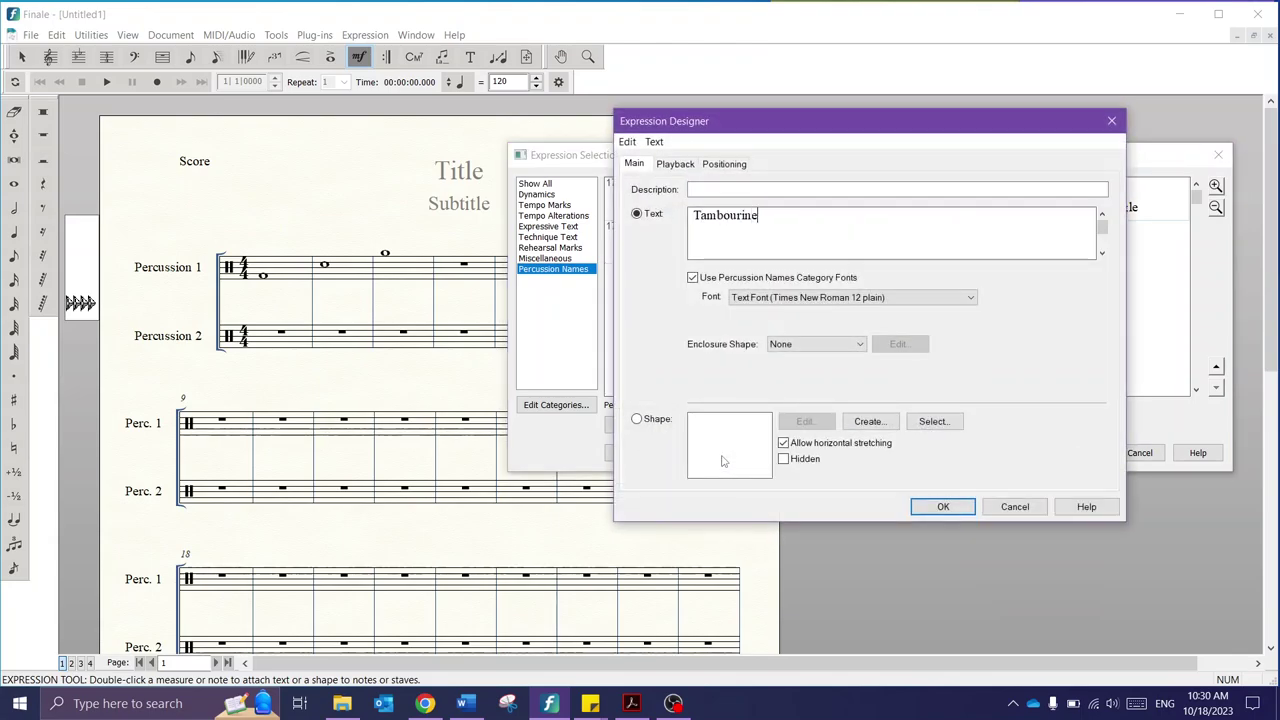
{"action": "left_click", "coordinate": [942, 506]}
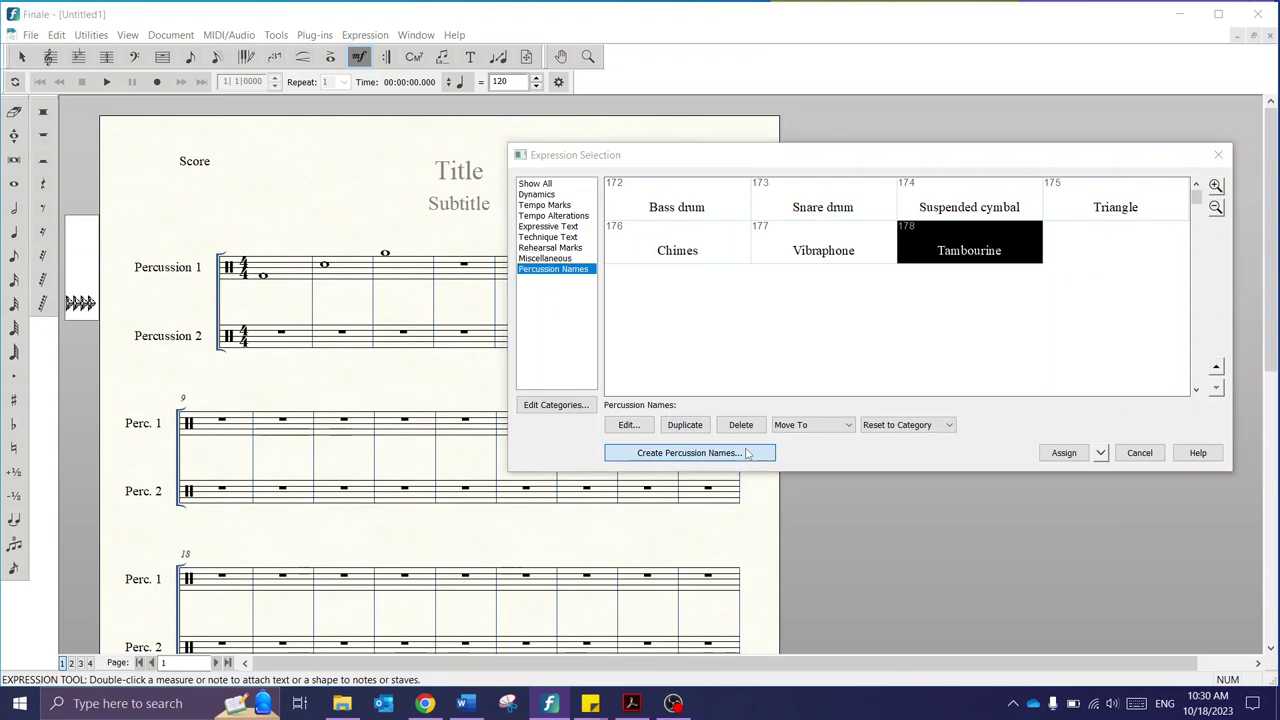
Step: Create the 'Shaker', 'Rainstick' and 'Cowbell' expressions
{"action": "left_click", "coordinate": [745, 454]}
{"action": "type", "text": "Shaker"}
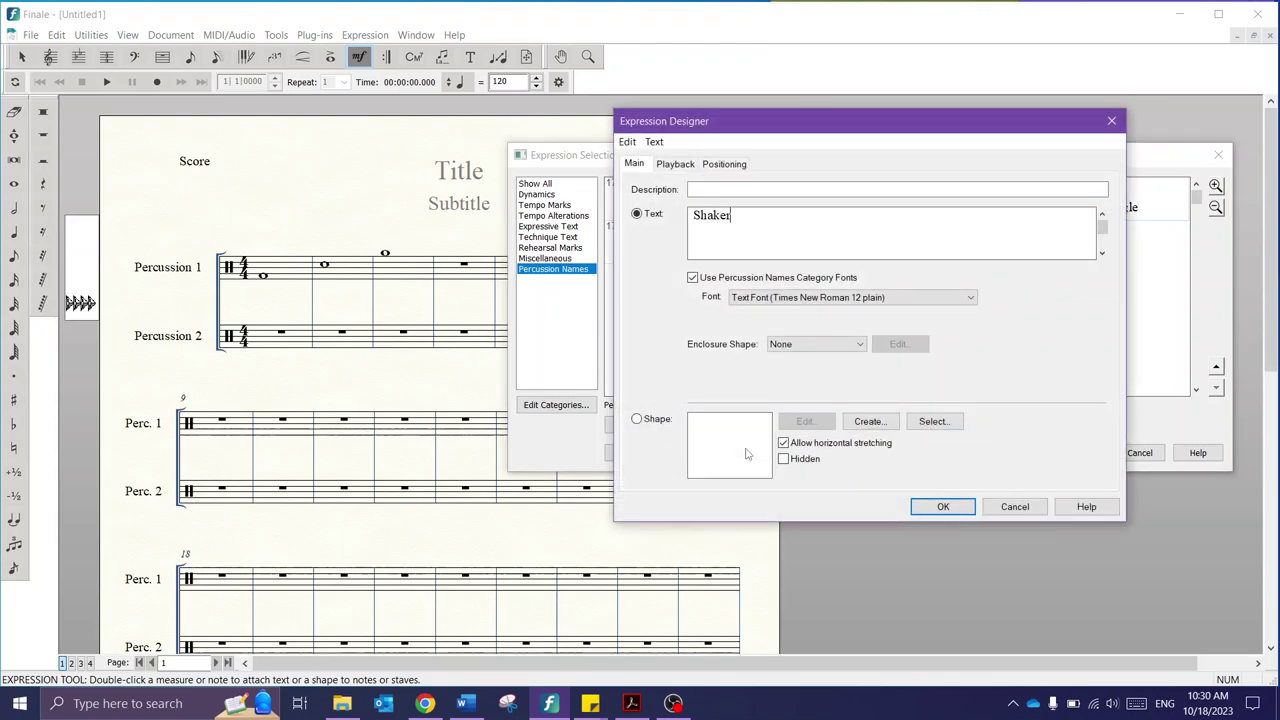
{"action": "left_click", "coordinate": [942, 507]}
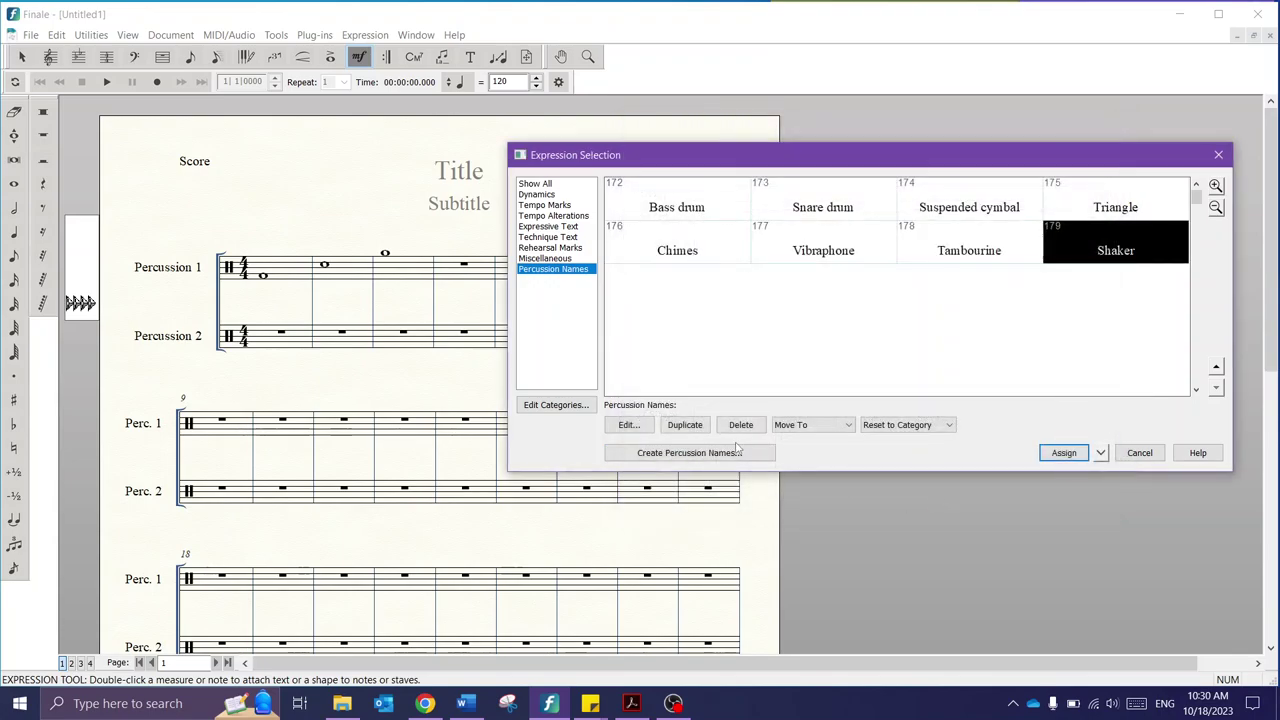
{"action": "left_click", "coordinate": [726, 454]}
{"action": "type", "text": "Rainstick"}
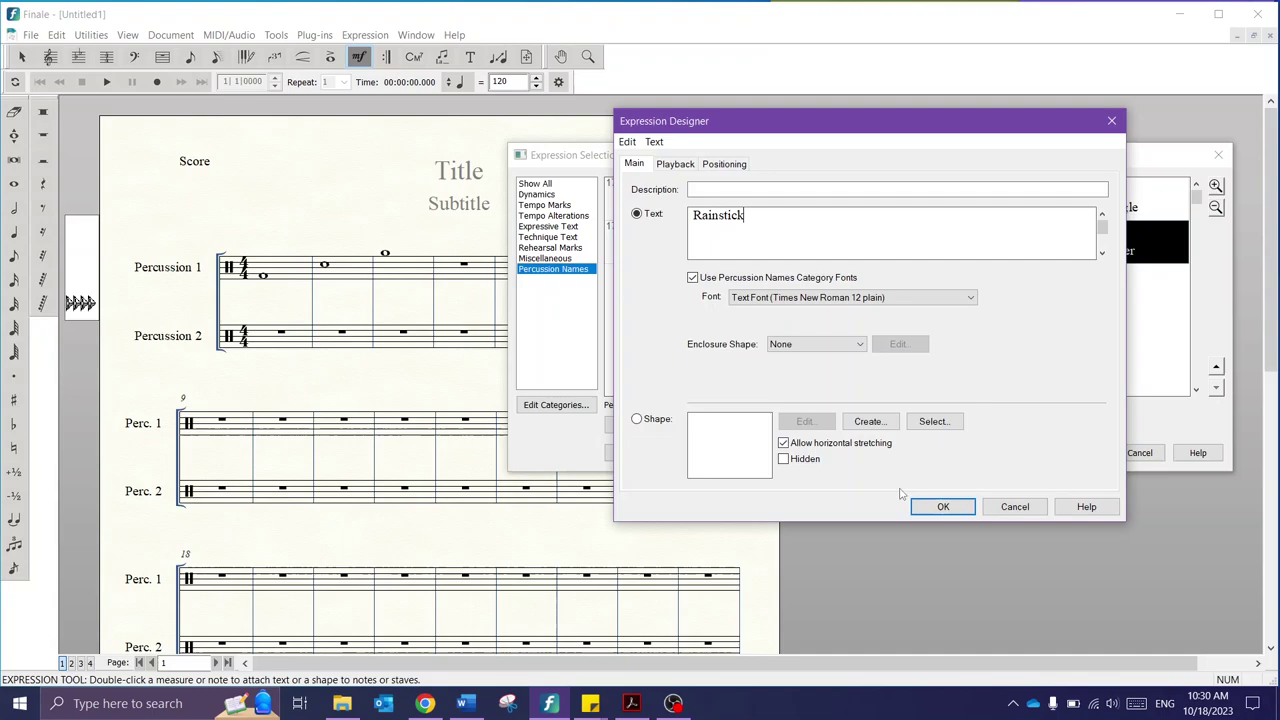
{"action": "left_click", "coordinate": [942, 504]}
{"action": "left_click", "coordinate": [740, 454]}
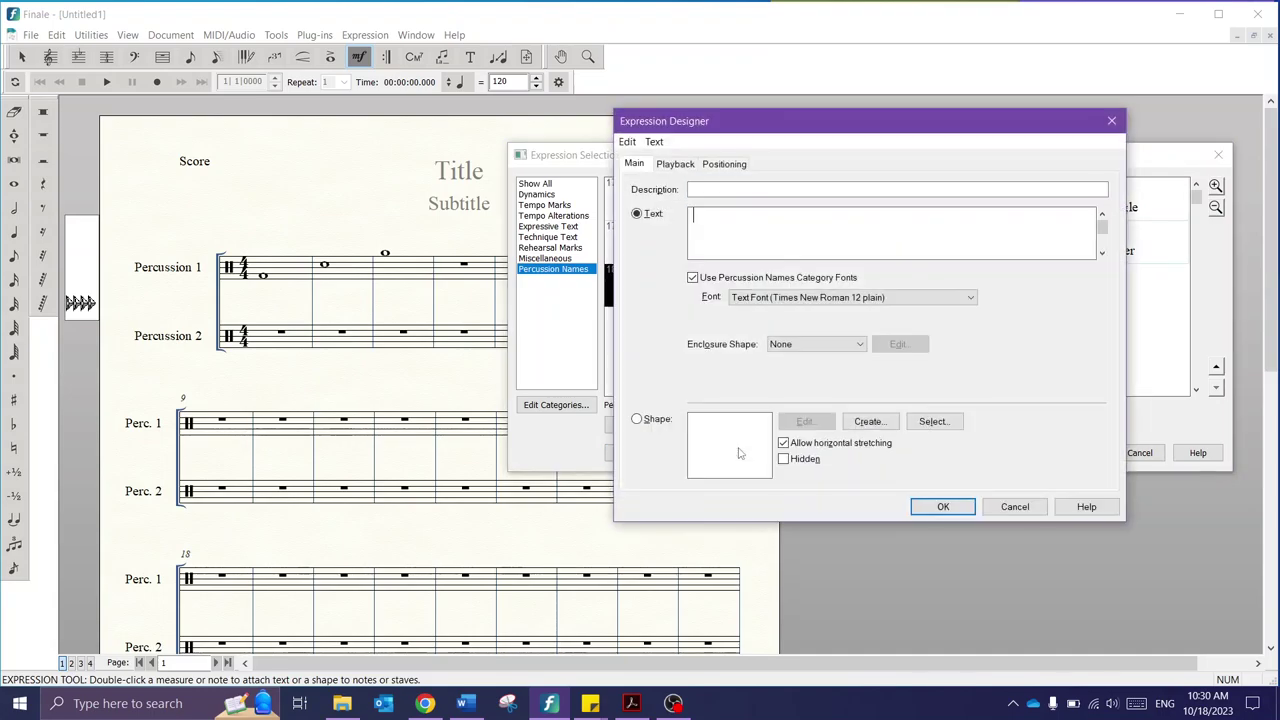
{"action": "type", "text": "Cowbell"}
{"action": "left_click", "coordinate": [942, 506]}
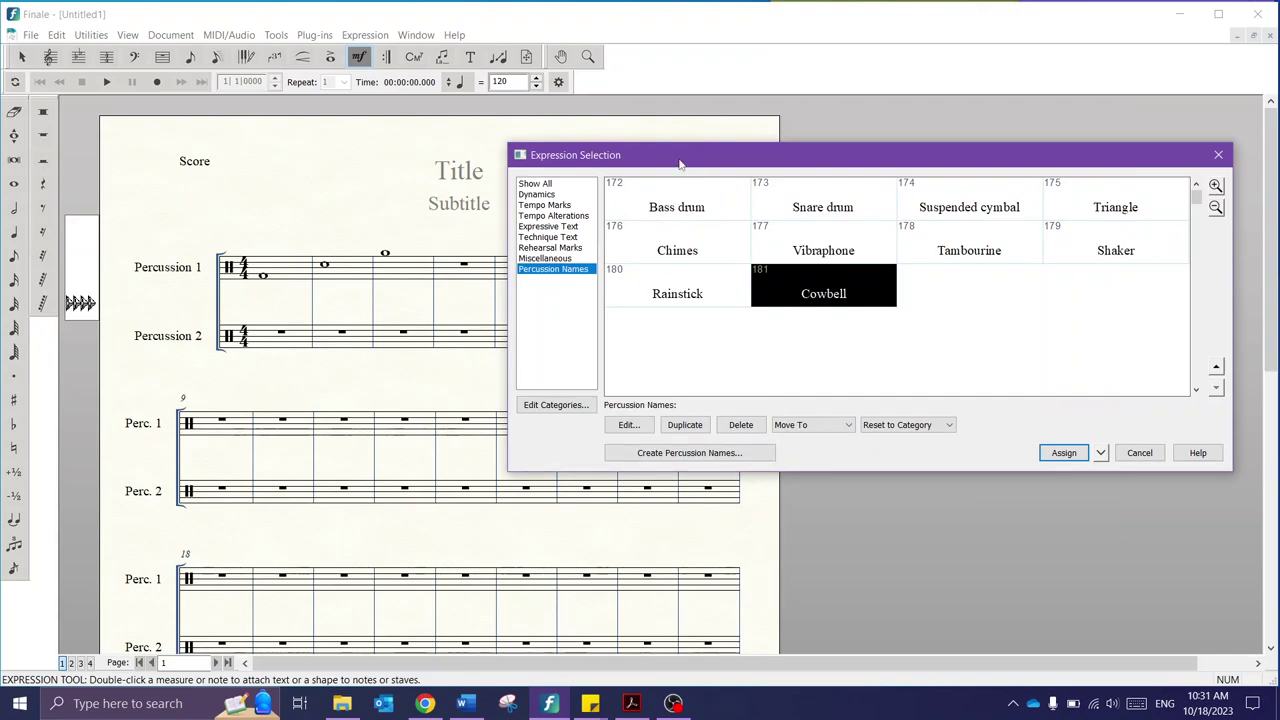
Step: Attach Bass drum above measure 1 and Snare drum above measure 2, nudging the Bass drum label down-left
{"action": "left_click", "coordinate": [688, 202]}
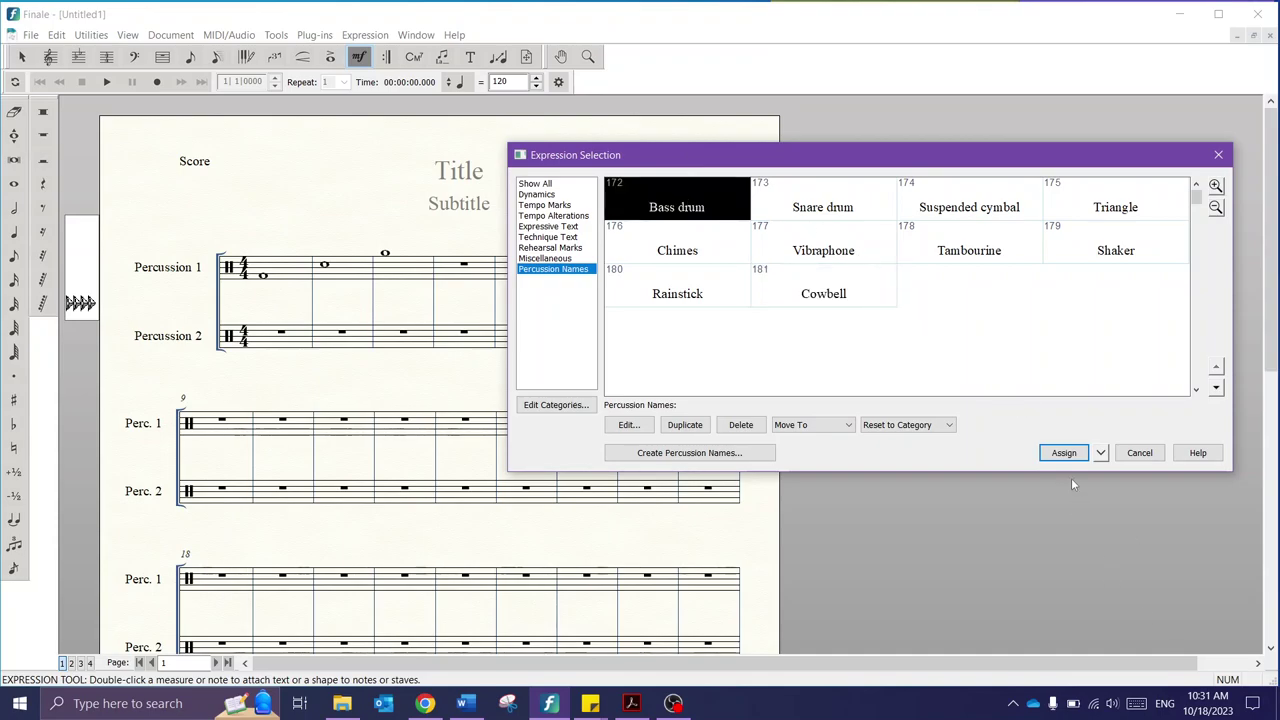
{"action": "left_click", "coordinate": [1063, 452]}
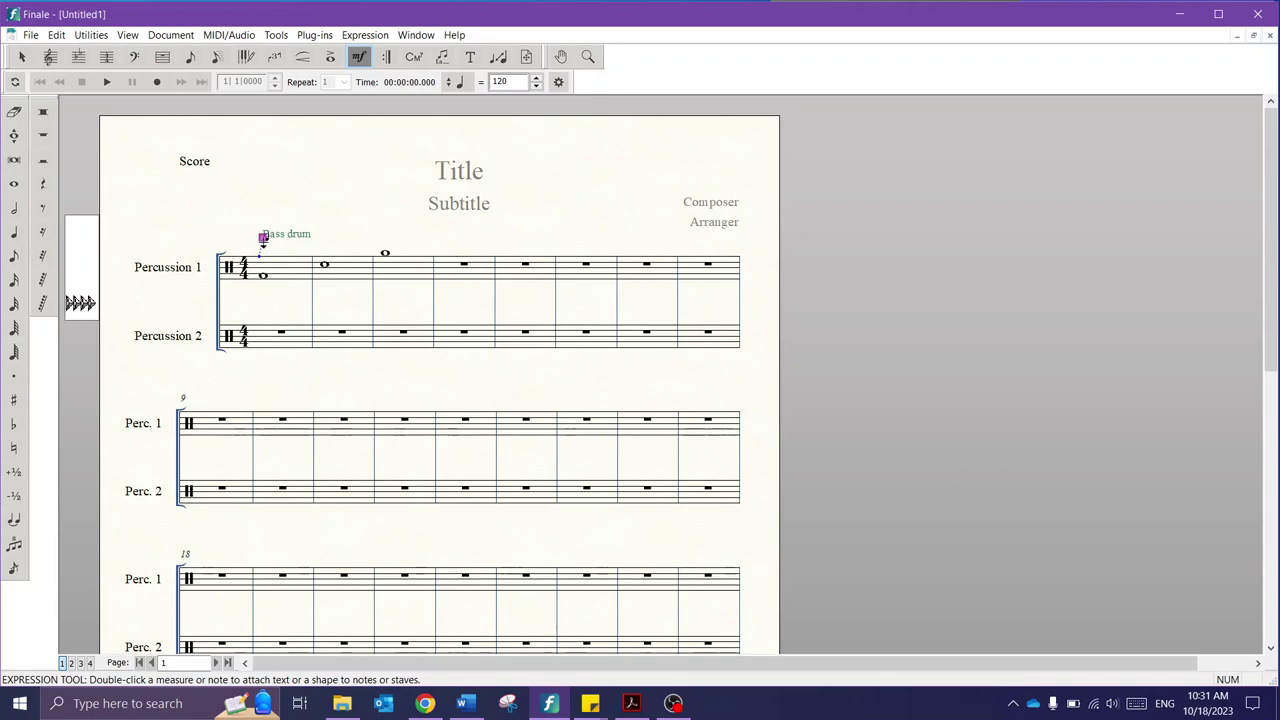
{"action": "left_click_drag", "start_coordinate": [262, 237], "coordinate": [250, 246]}
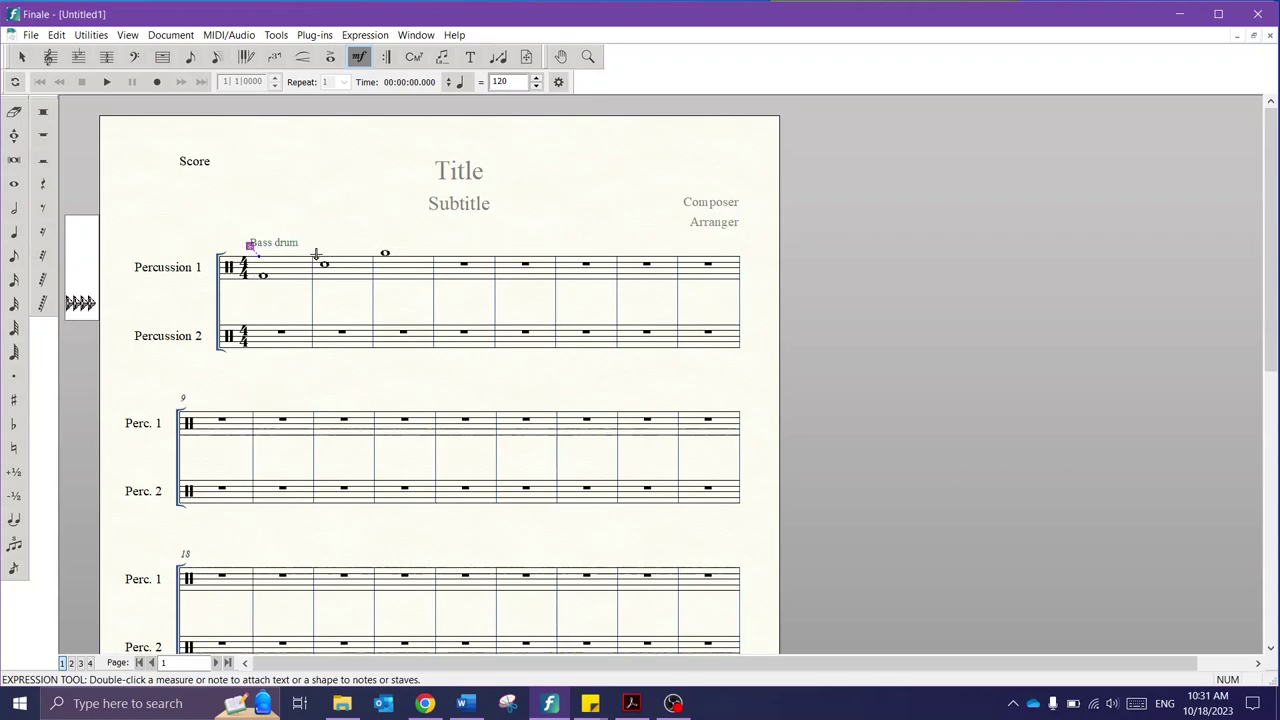
{"action": "double_click", "coordinate": [323, 264]}
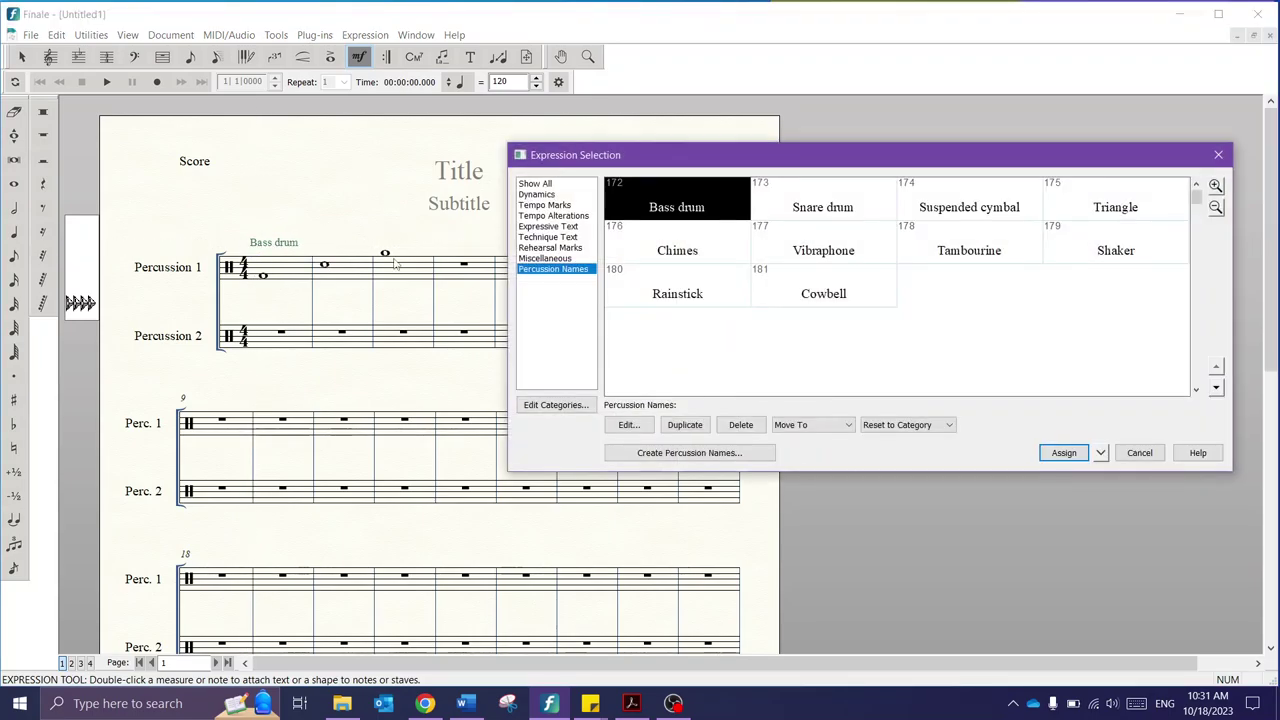
{"action": "key", "text": "Right"}
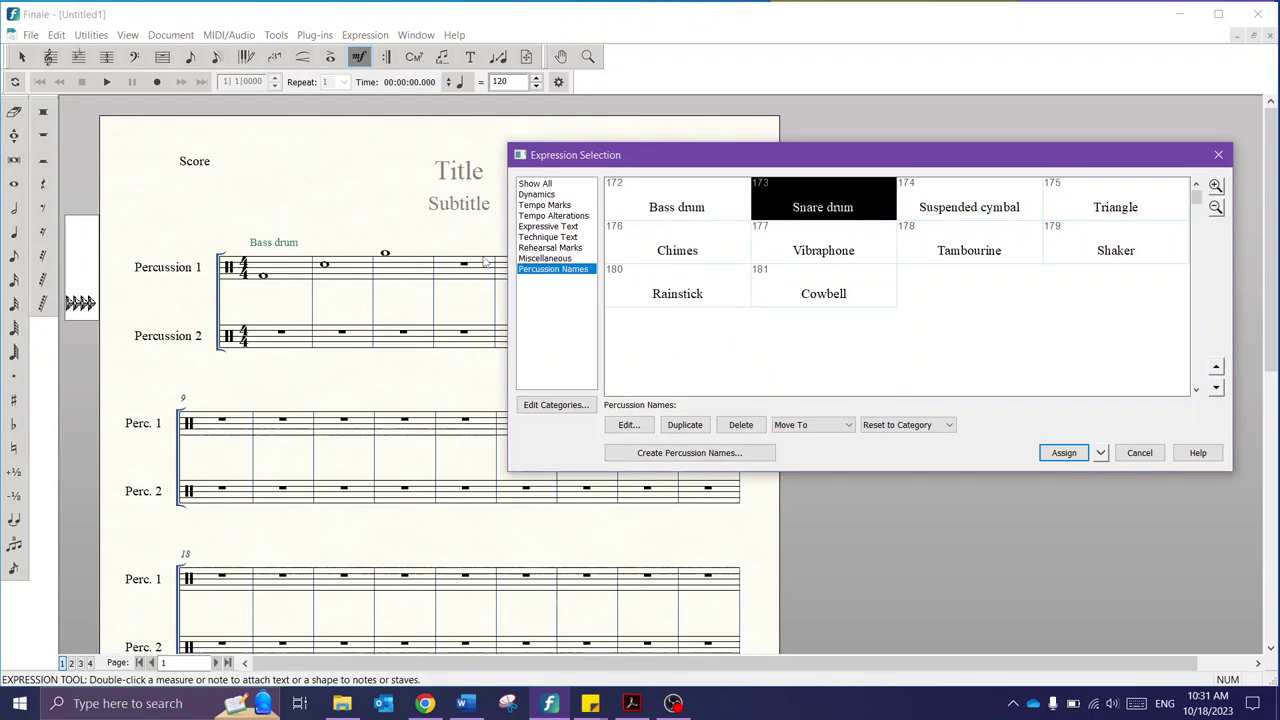
{"action": "left_click", "coordinate": [1064, 452]}
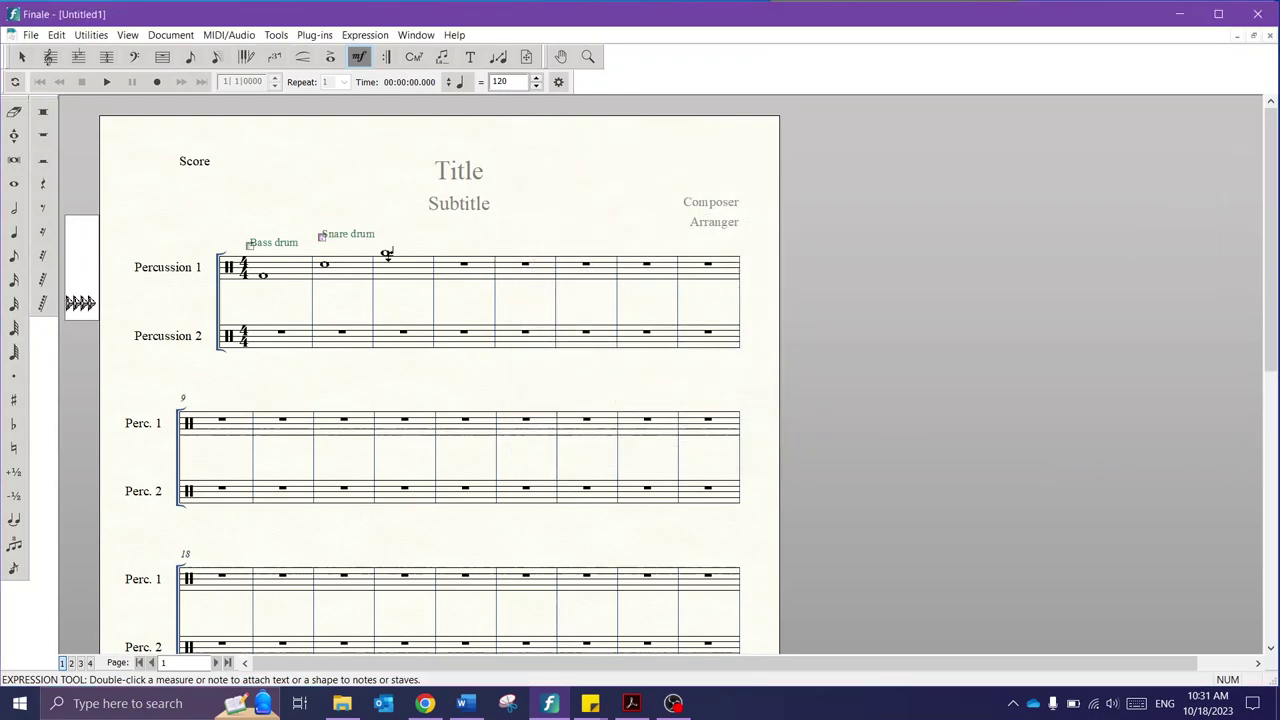
Step: Attach Suspended cymbal above measure 3 and nudge its label slightly down-left
{"action": "double_click", "coordinate": [387, 255]}
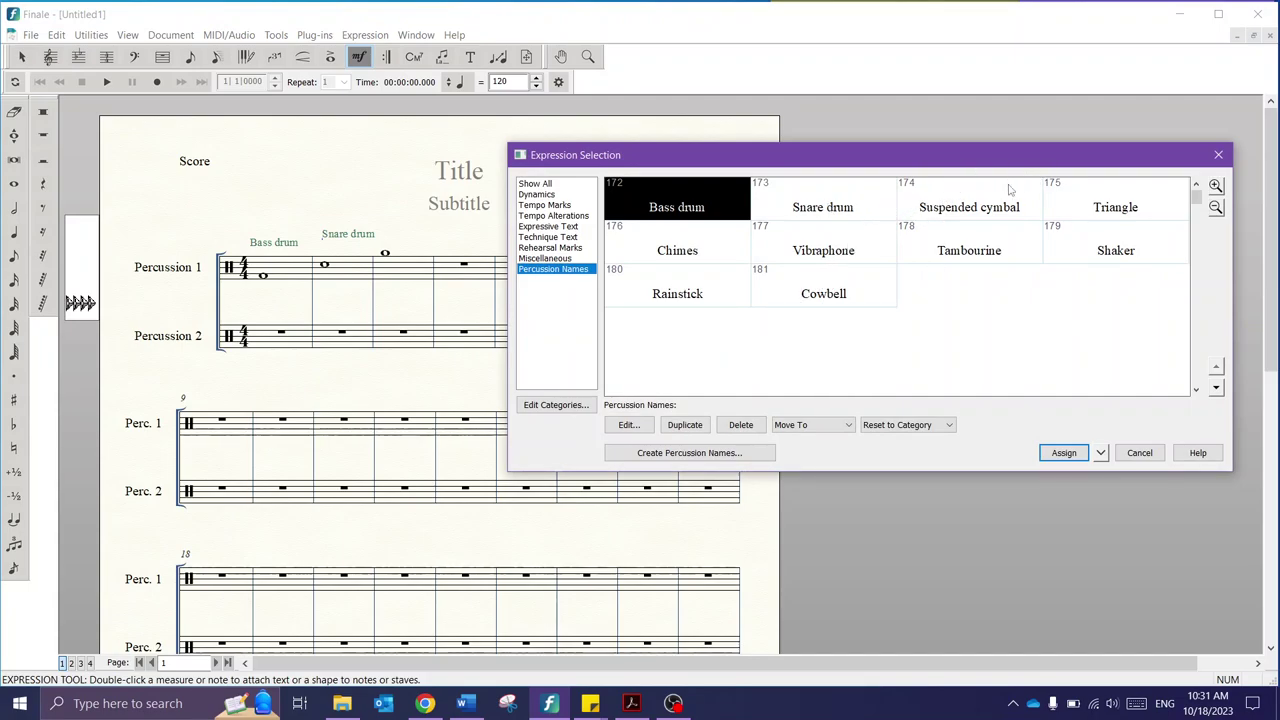
{"action": "left_click", "coordinate": [1008, 184]}
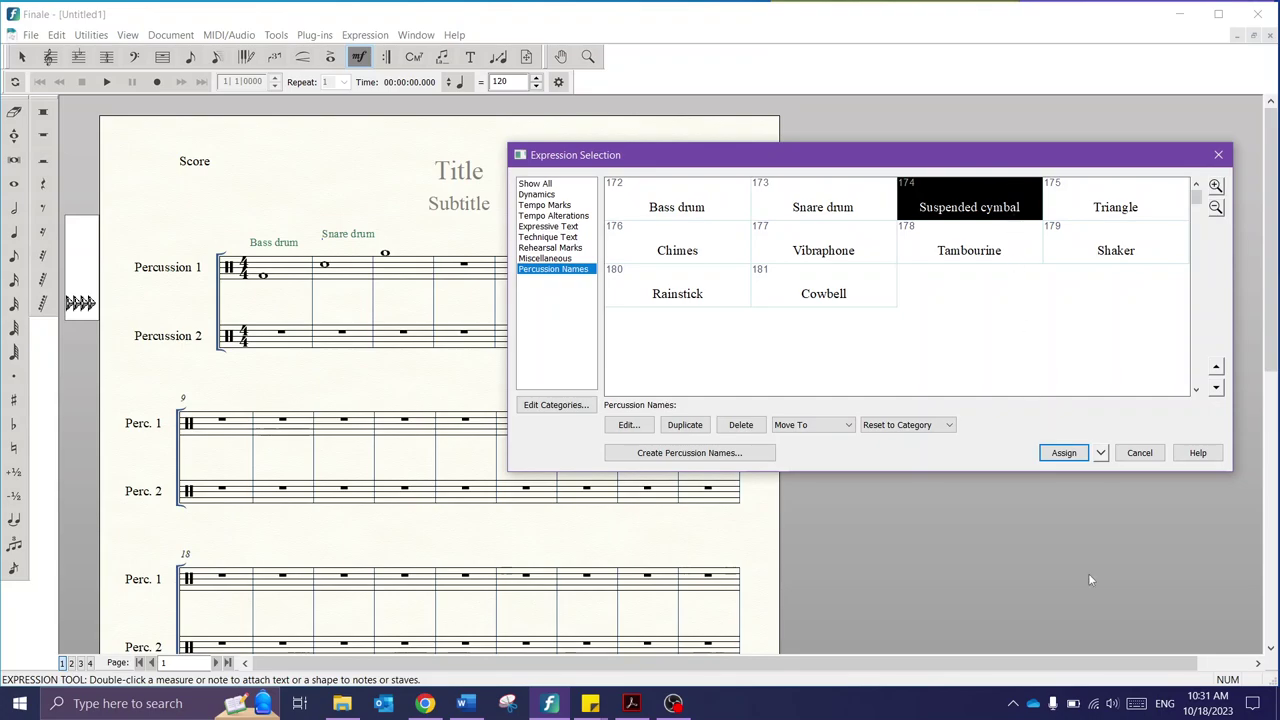
{"action": "left_click", "coordinate": [1064, 452]}
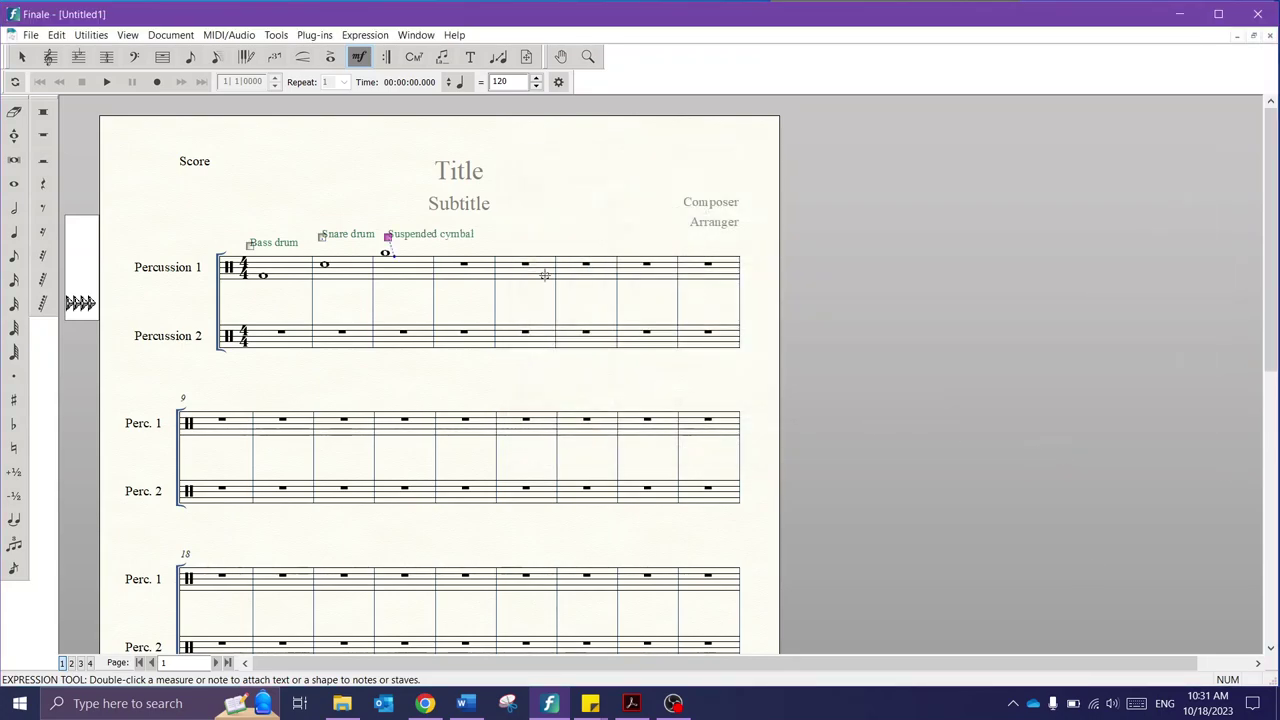
{"action": "left_click", "coordinate": [386, 238]}
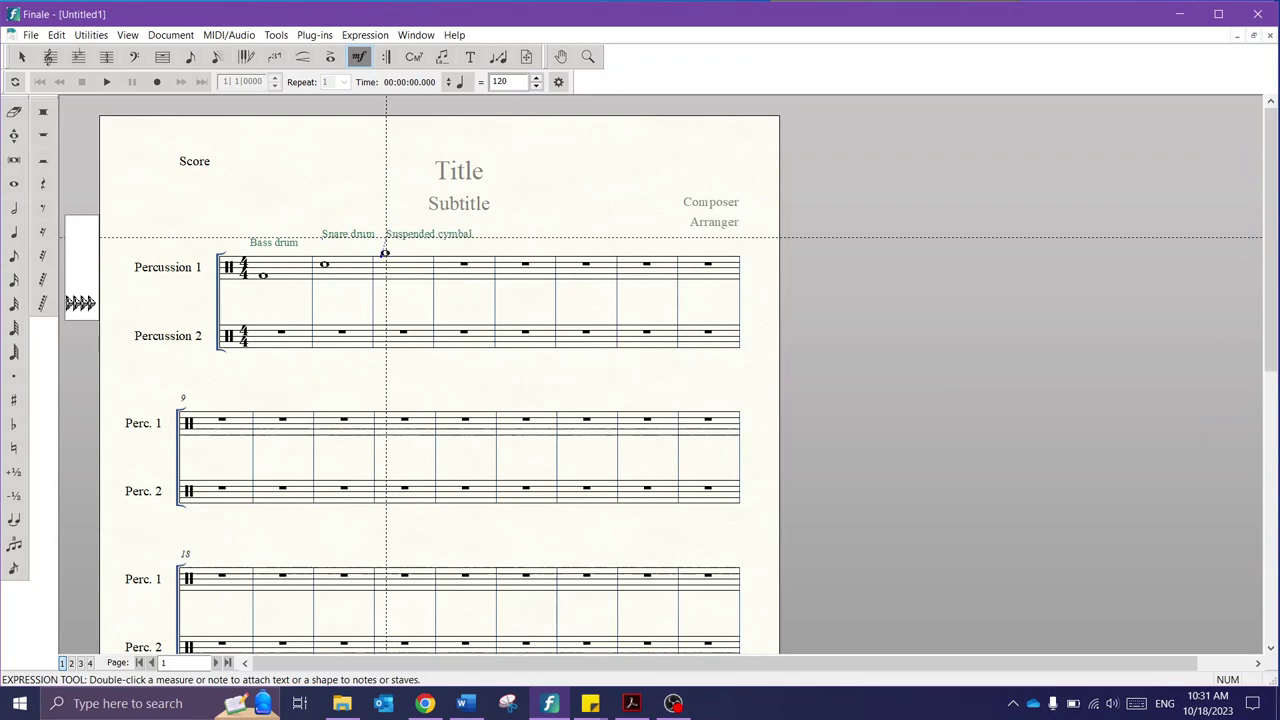
{"action": "left_click_drag", "start_coordinate": [386, 238], "coordinate": [316, 244]}
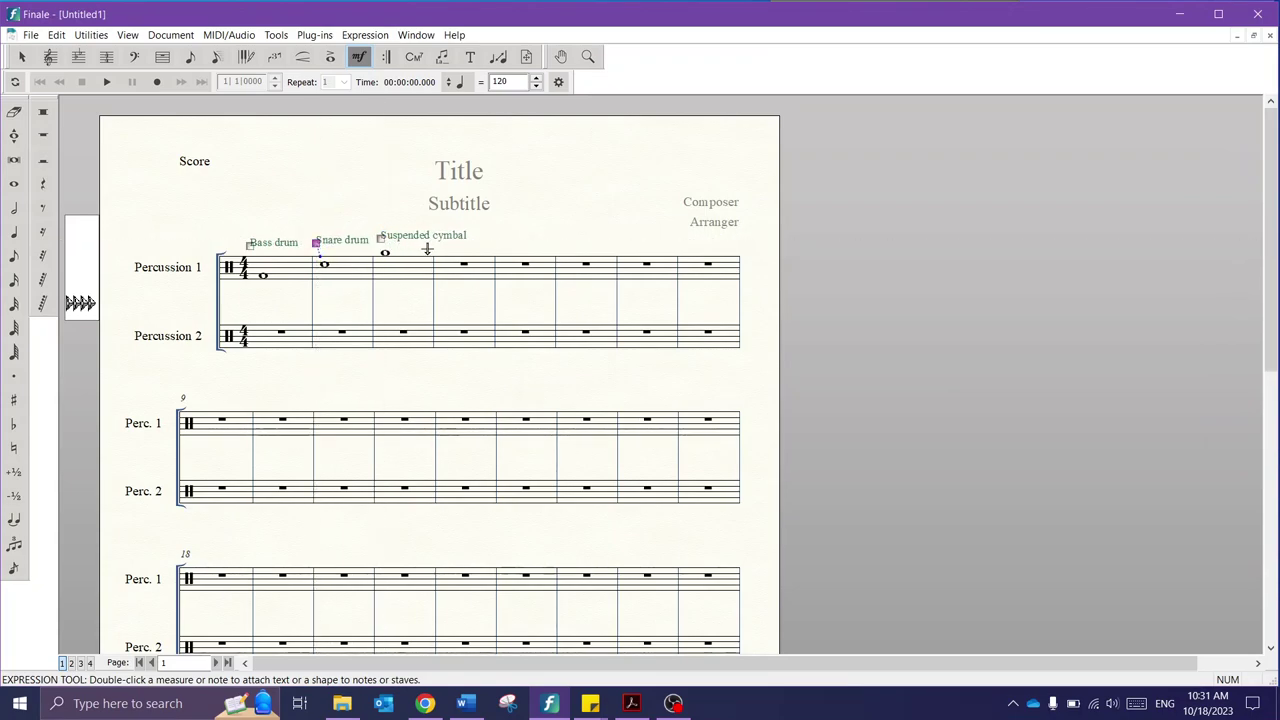
{"action": "left_click", "coordinate": [14, 183]}
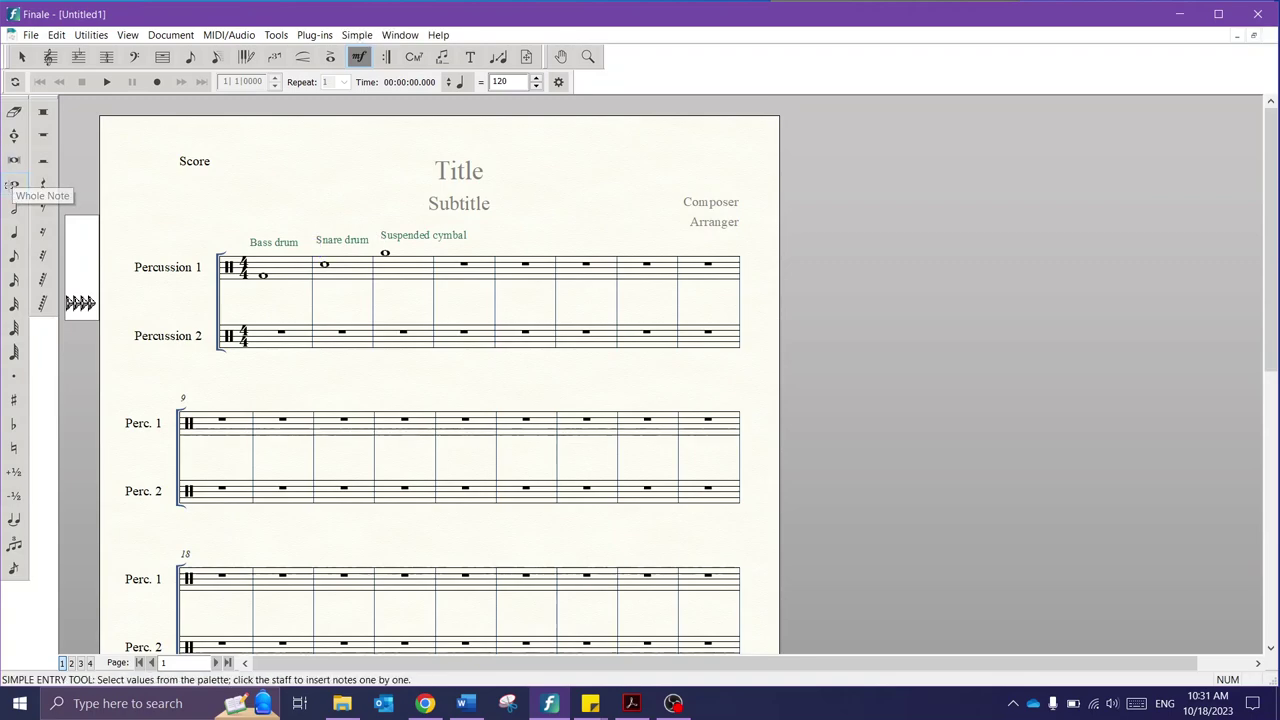
Step: Enter a whole note in measure 4 of Percussion 1 and set its instrument to Triangle Open
{"action": "left_click", "coordinate": [451, 259]}
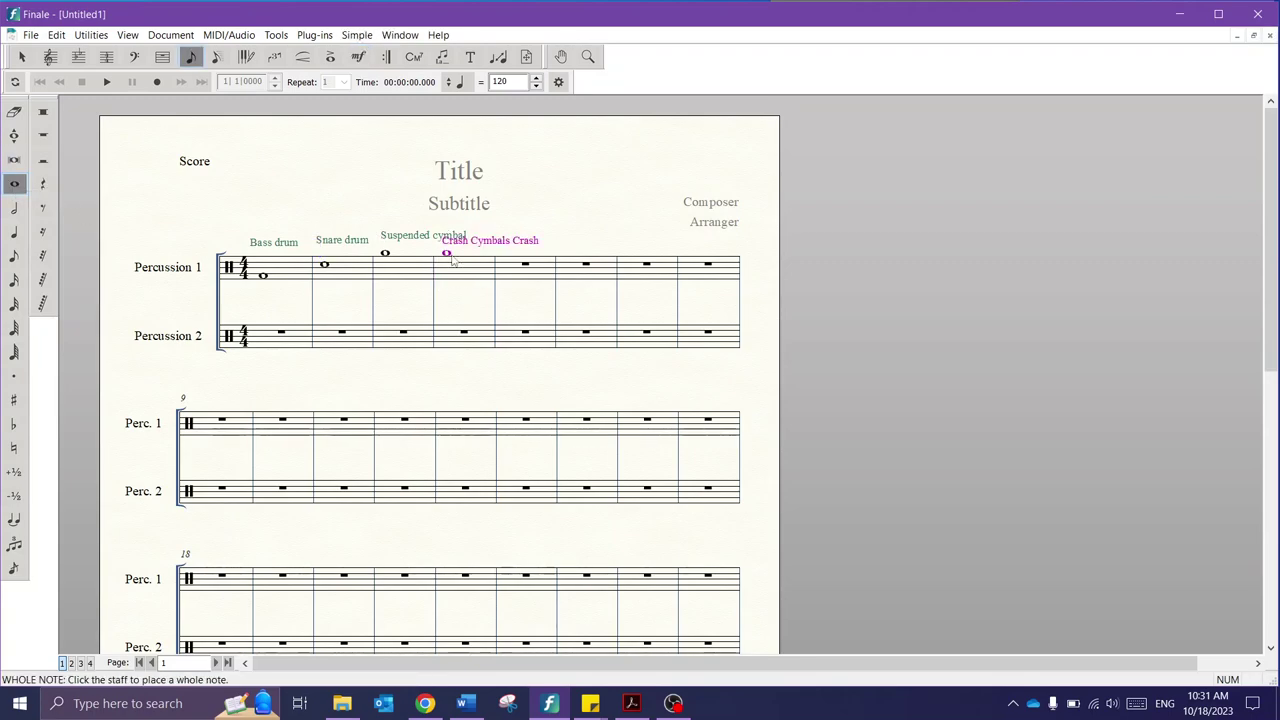
{"action": "key", "text": "Down"}
{"action": "key", "text": "Down"}
{"action": "key", "text": "Down"}
{"action": "key", "text": "Down"}
{"action": "key", "text": "Down"}
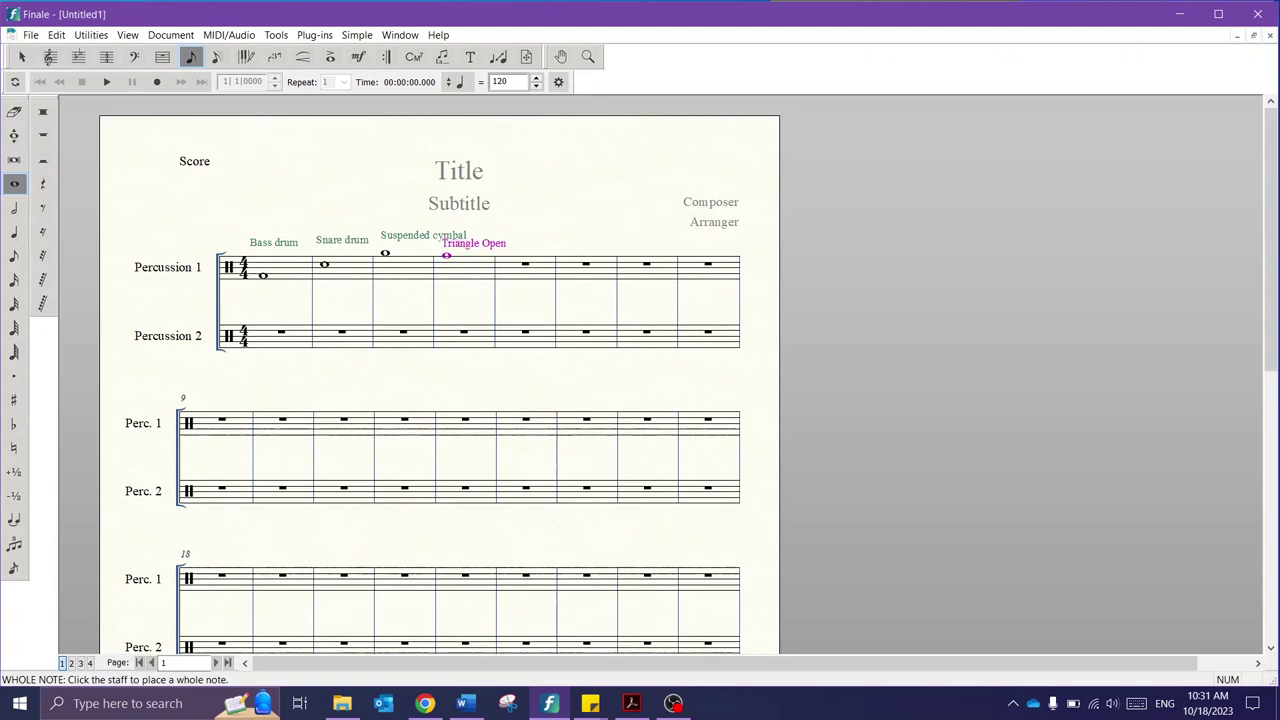
{"action": "key", "text": "Return"}
{"action": "key", "text": "Down"}
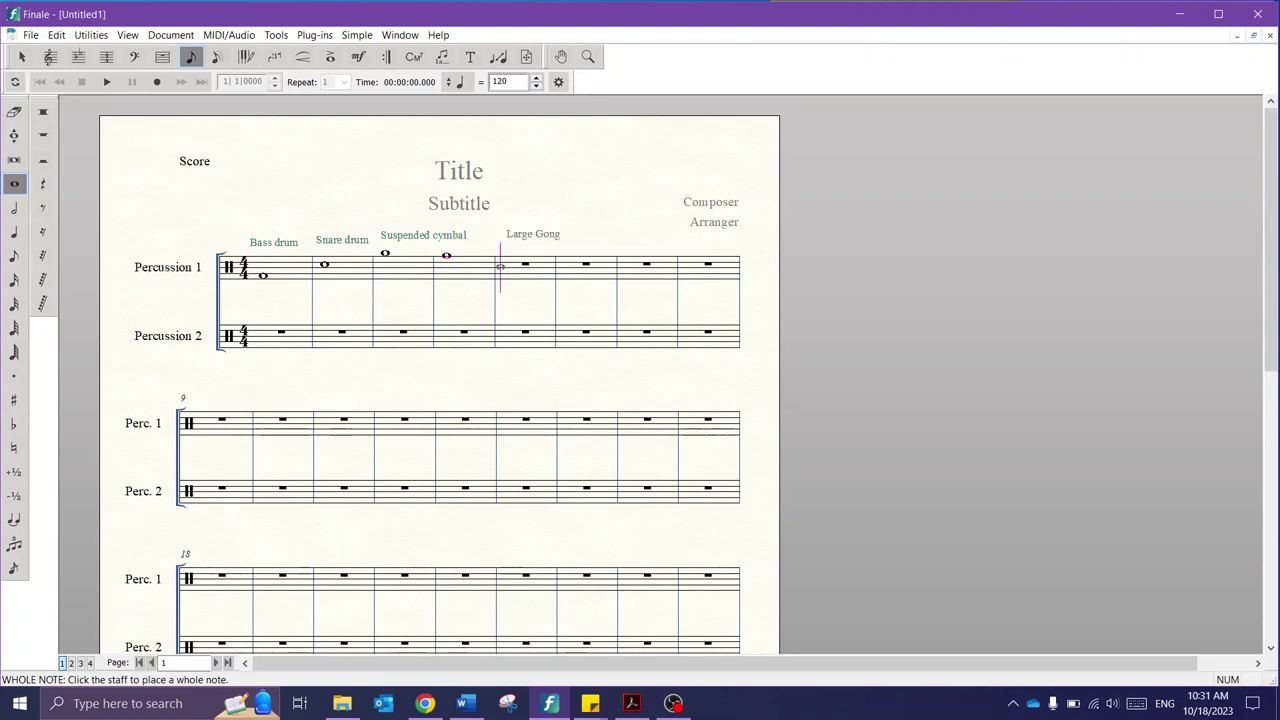
{"action": "key", "text": "Down"}
{"action": "key", "text": "Down"}
{"action": "key", "text": "Down"}
{"action": "key", "text": "Down"}
{"action": "key", "text": "Down"}
{"action": "key", "text": "Down"}
{"action": "key", "text": "Down"}
{"action": "key", "text": "Down"}
{"action": "key", "text": "Down"}
{"action": "key", "text": "Down"}
{"action": "key", "text": "Down"}
{"action": "key", "text": "Down"}
{"action": "key", "text": "Down"}
{"action": "key", "text": "Down"}
{"action": "key", "text": "Down"}
{"action": "key", "text": "Down"}
{"action": "key", "text": "Down"}
{"action": "key", "text": "Down"}
{"action": "key", "text": "Down"}
{"action": "key", "text": "Down"}
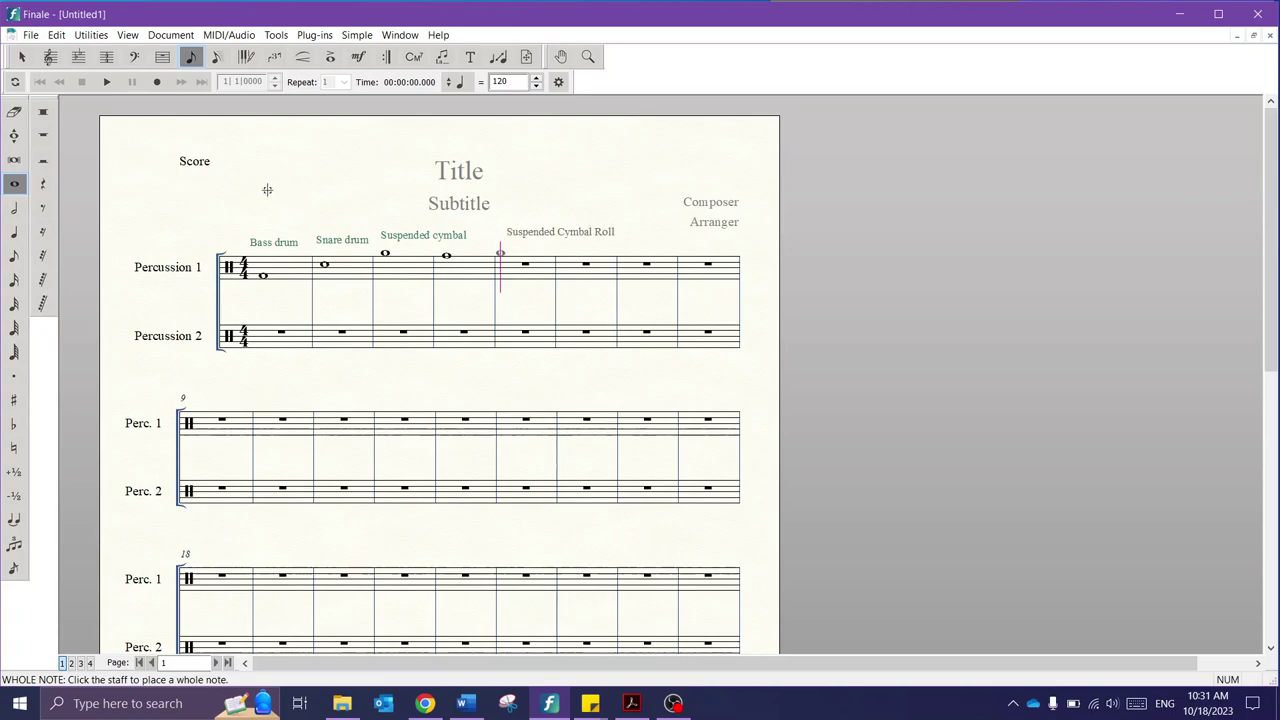
Step: Push measure 7 to the next system so six measures fit, and nudge the Suspended cymbal label left
{"action": "left_click", "coordinate": [22, 56]}
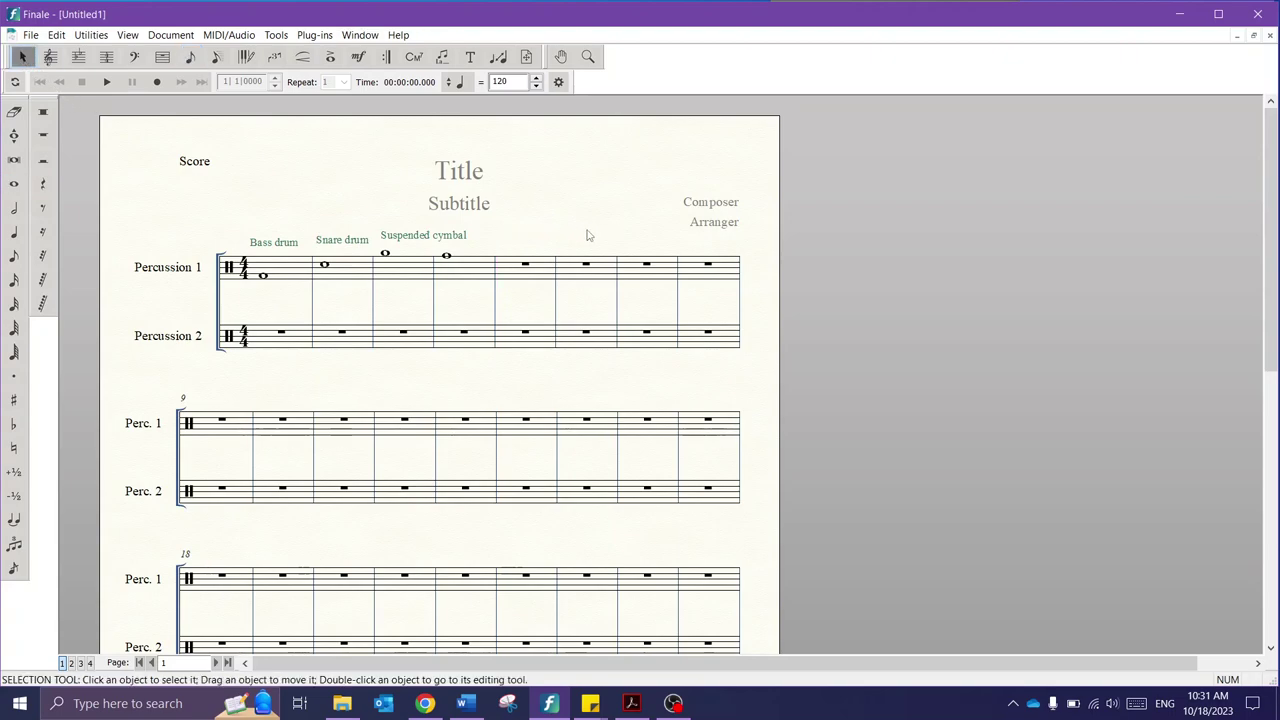
{"action": "left_click", "coordinate": [640, 267]}
{"action": "key", "text": "Down"}
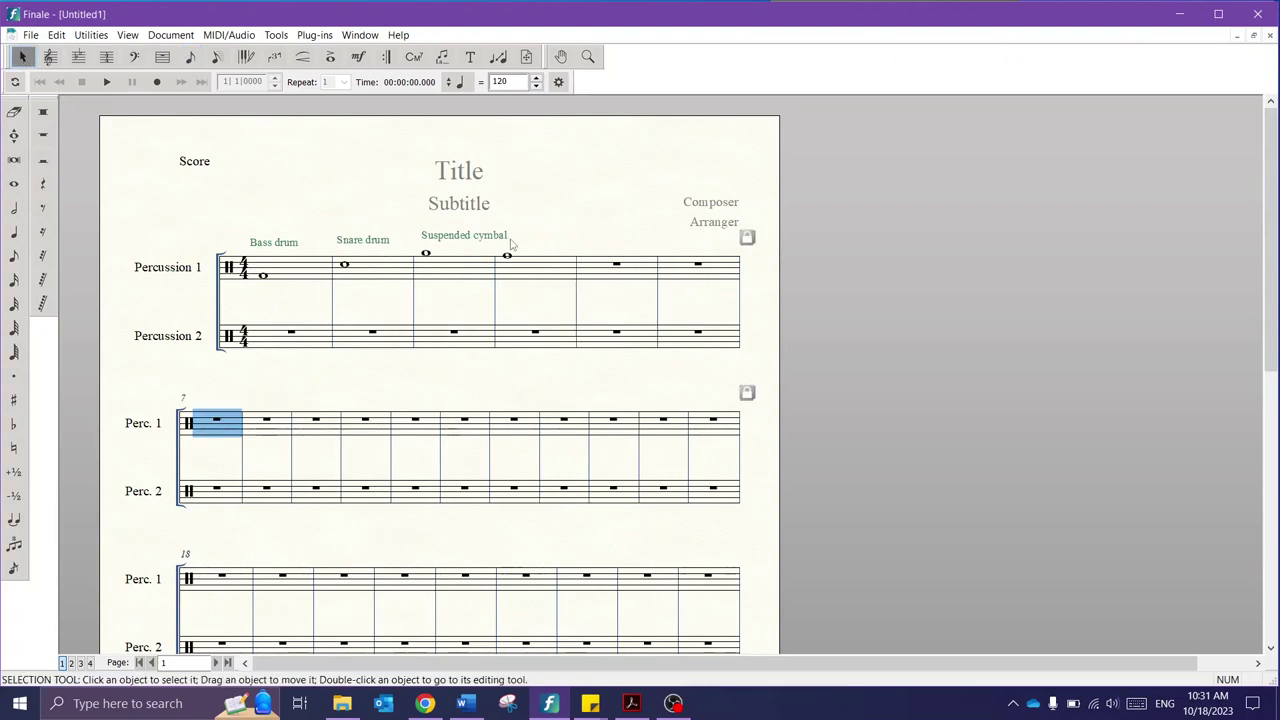
{"action": "left_click_drag", "start_coordinate": [446, 247], "coordinate": [440, 248]}
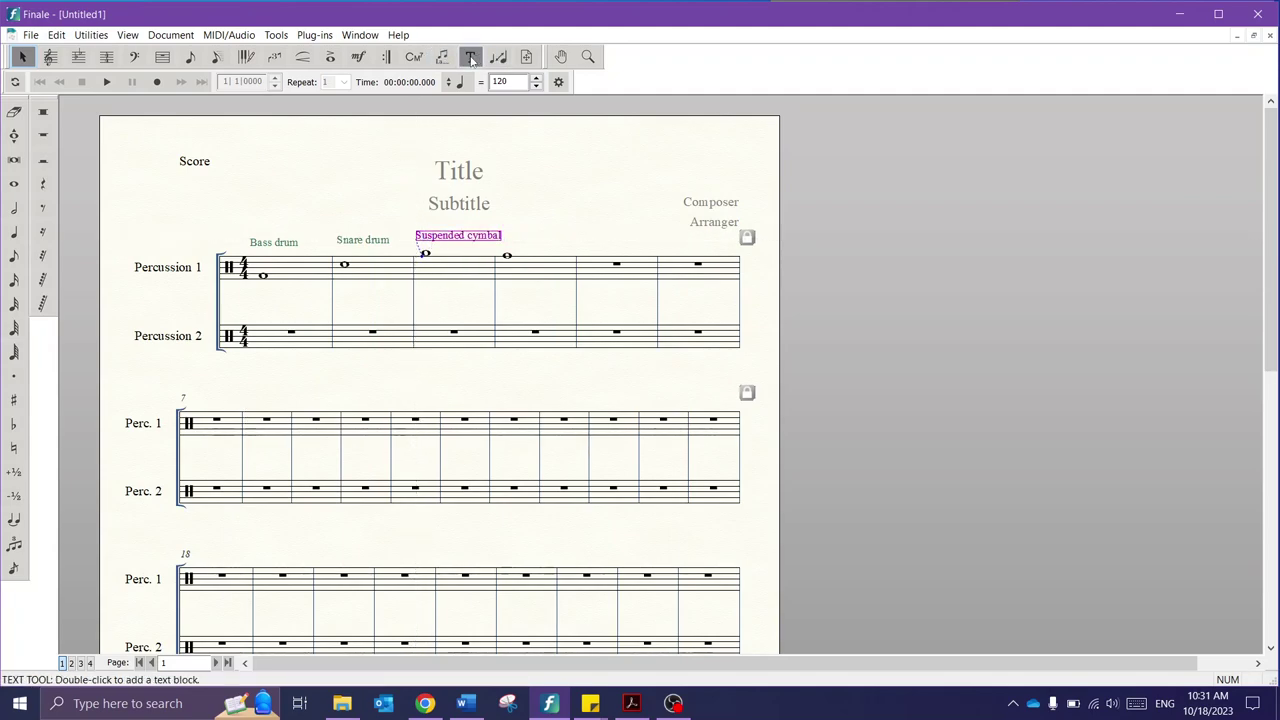
Step: Place the Triangle percussion name above measure 4 and nudge it slightly left and down
{"action": "left_click", "coordinate": [358, 56]}
{"action": "double_click", "coordinate": [507, 253]}
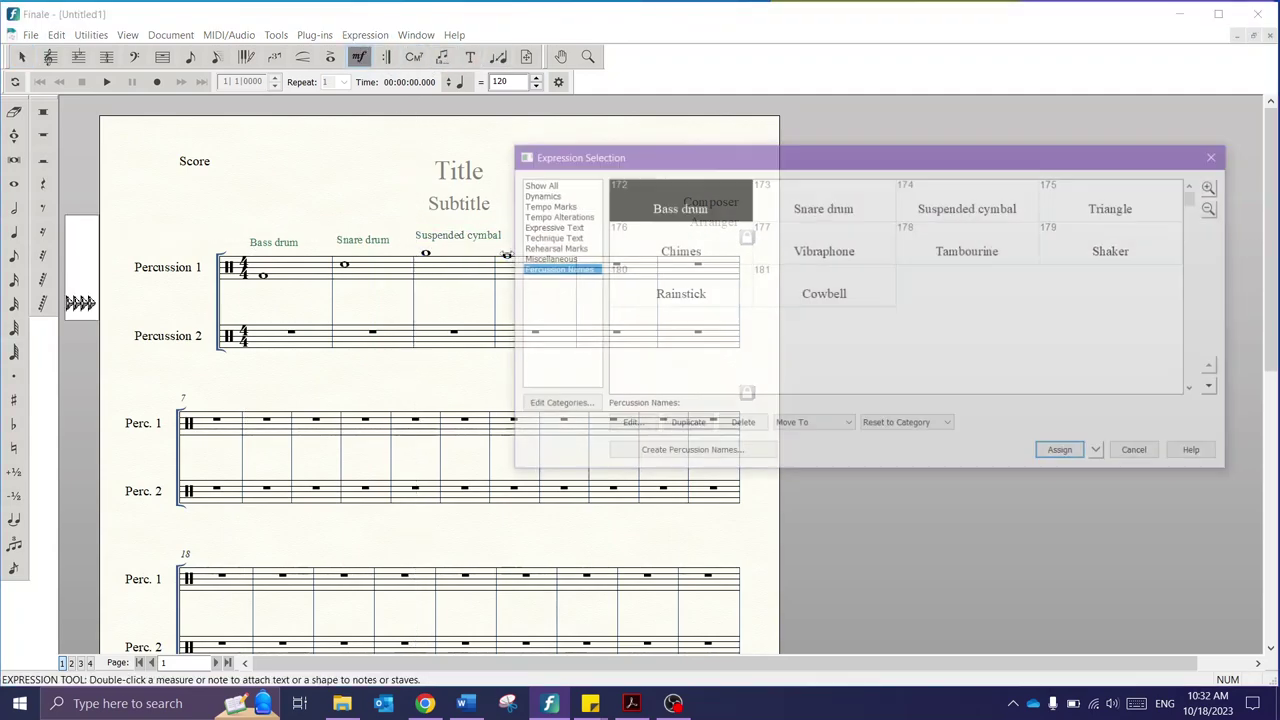
{"action": "key", "text": "Right"}
{"action": "key", "text": "Right"}
{"action": "key", "text": "Right"}
{"action": "key", "text": "Return"}
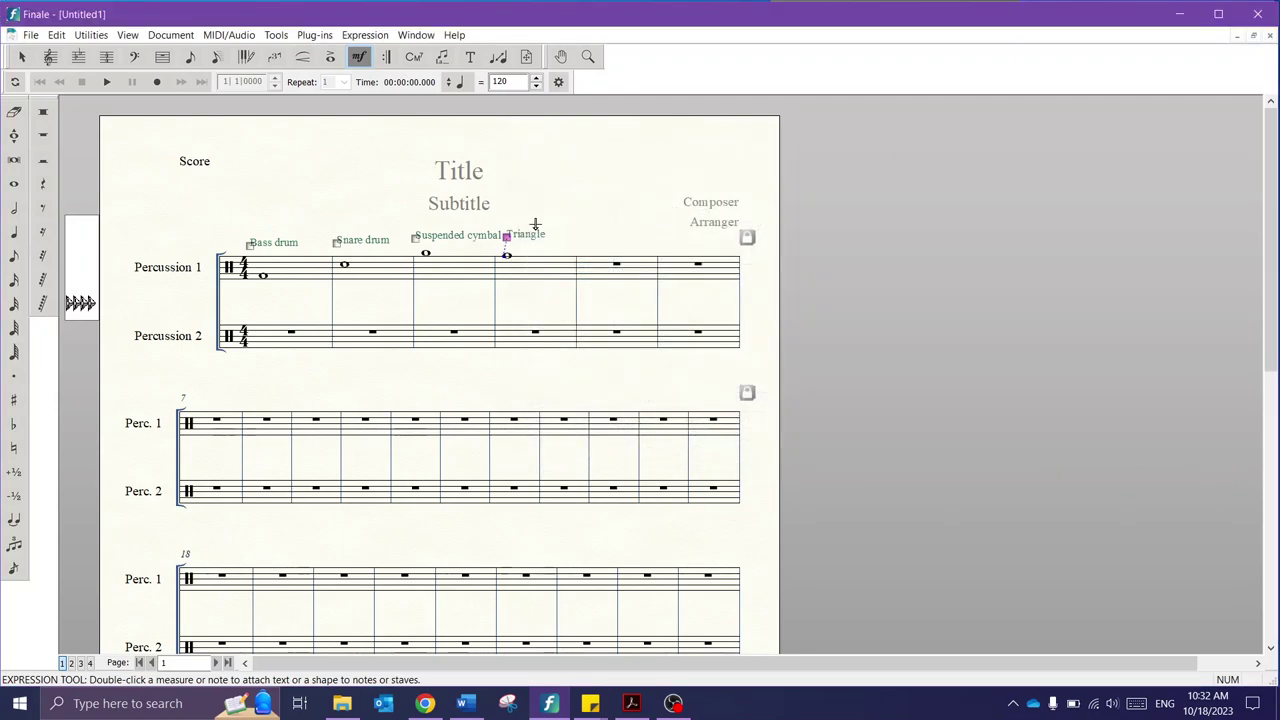
{"action": "left_click_drag", "start_coordinate": [507, 238], "coordinate": [504, 241]}
Step: Open Window > ScoreManager and select the Percussion 1 and Percussion 2 rows in the Instrument List
{"action": "left_click", "coordinate": [415, 34]}
{"action": "left_click", "coordinate": [440, 50]}
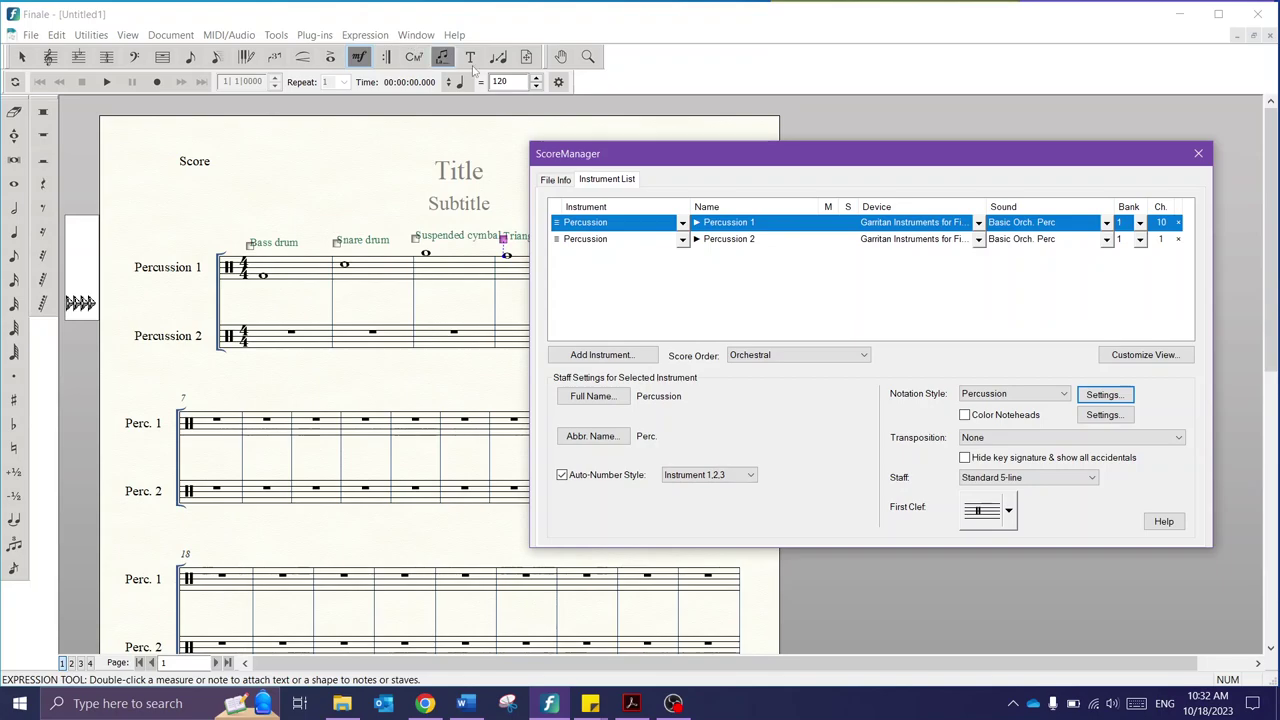
{"action": "left_click", "coordinate": [1198, 153]}
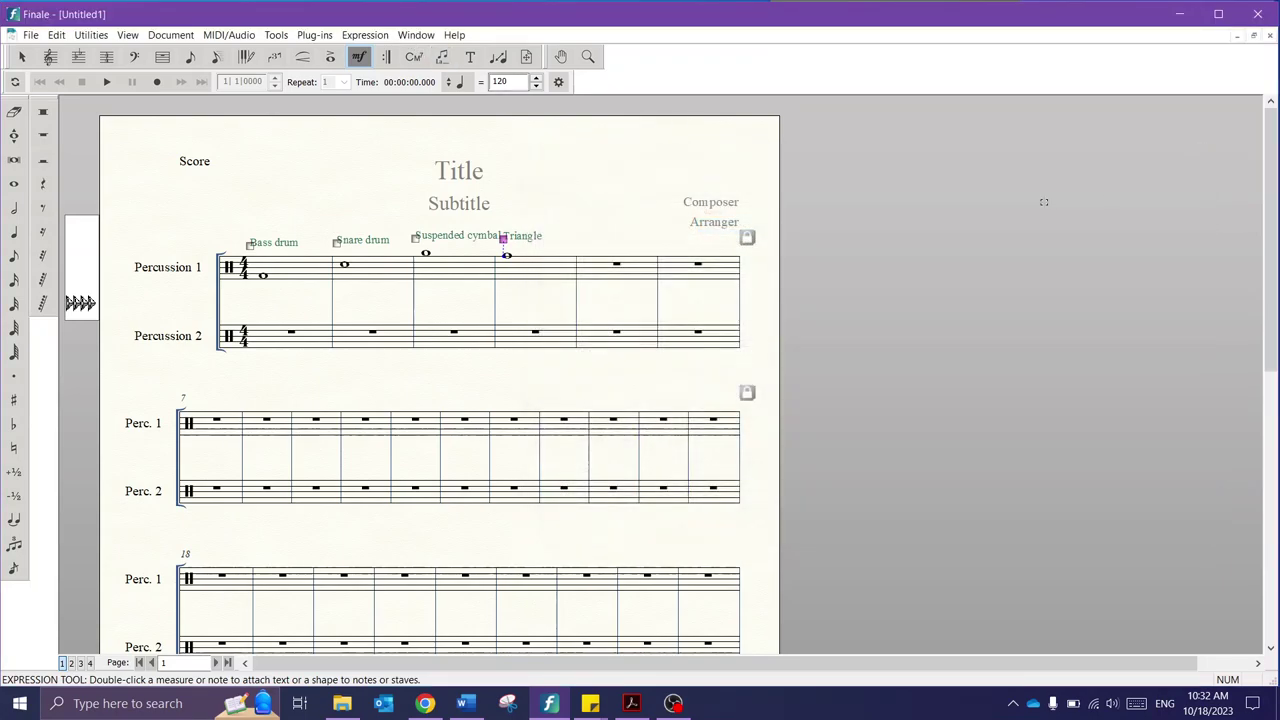
{"action": "left_click", "coordinate": [416, 35]}
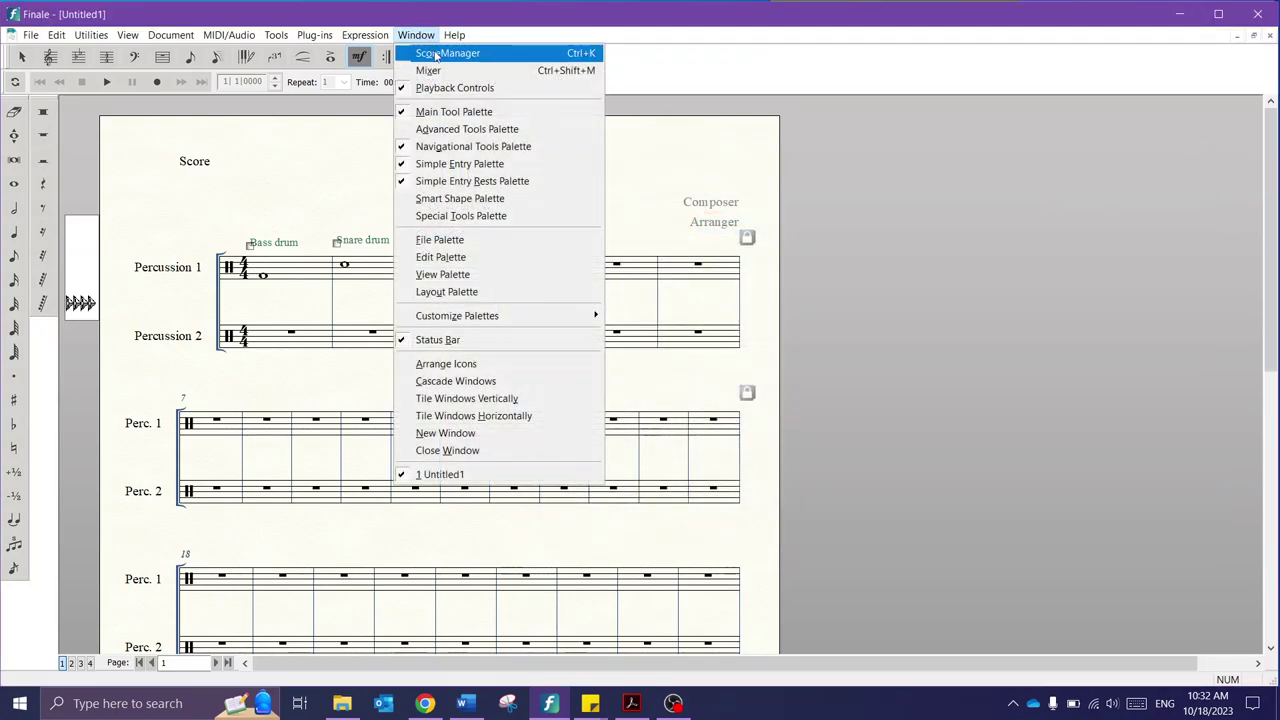
{"action": "left_click", "coordinate": [522, 55]}
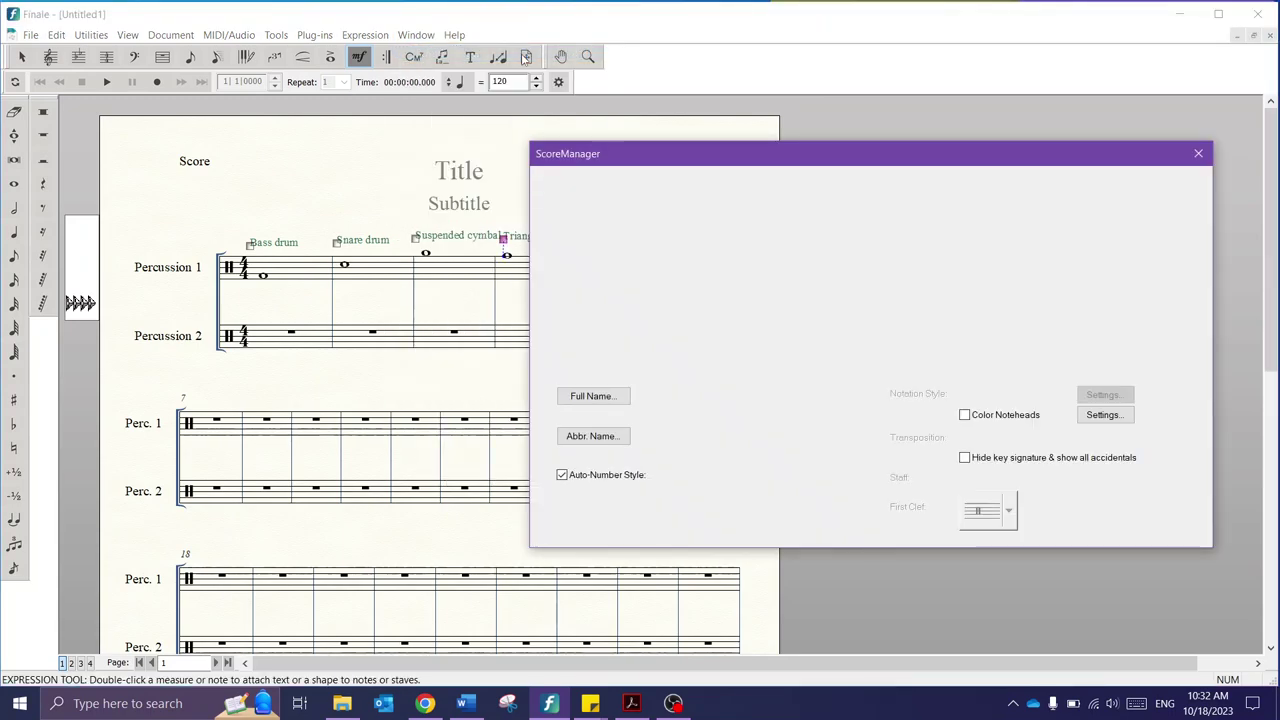
{"action": "left_click", "coordinate": [748, 240]}
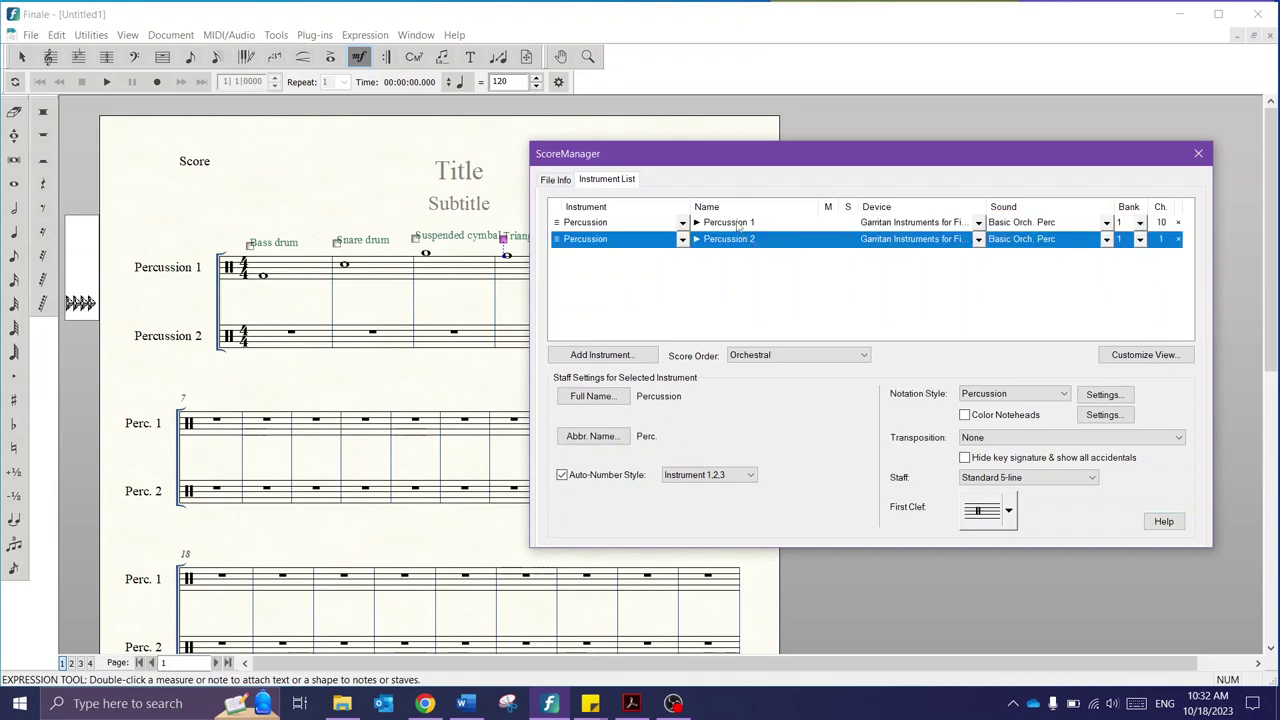
{"action": "left_click", "coordinate": [737, 226]}
{"action": "left_click", "coordinate": [742, 245]}
{"action": "left_click", "coordinate": [741, 228]}
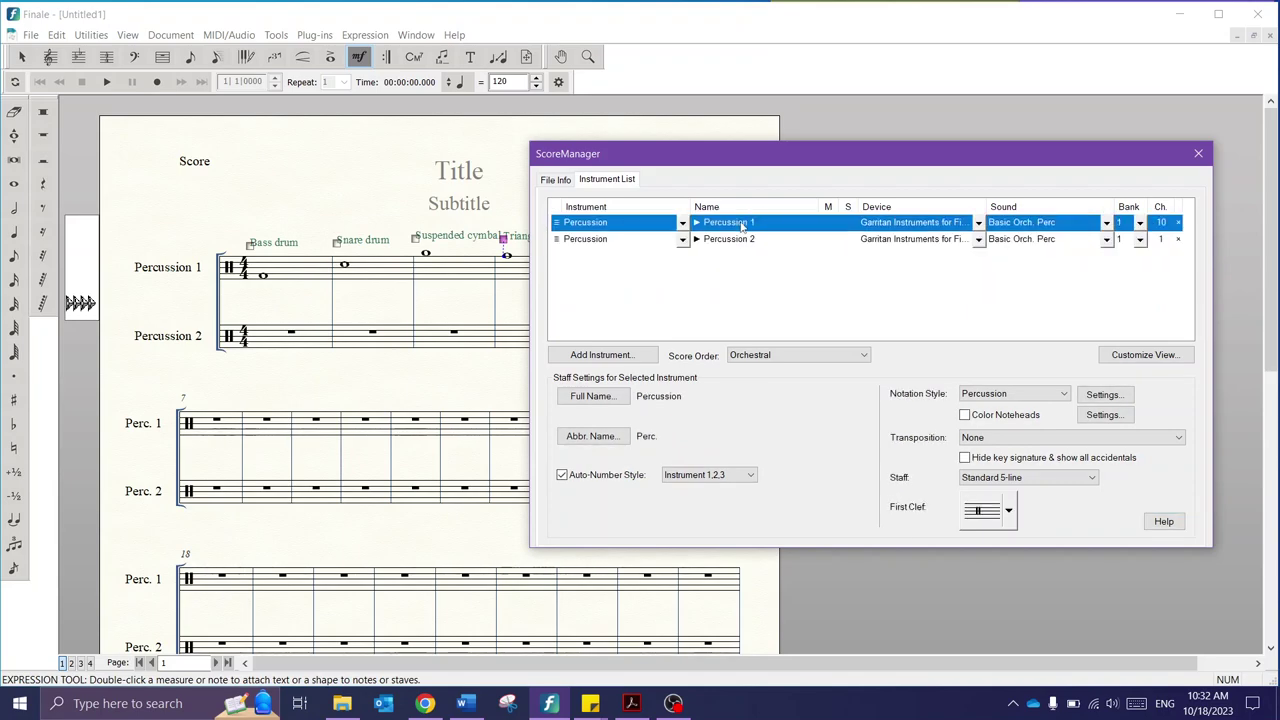
Step: Open Percussion Layout Selection from the Notation Style Settings in ScoreManager
{"action": "left_click", "coordinate": [1101, 395]}
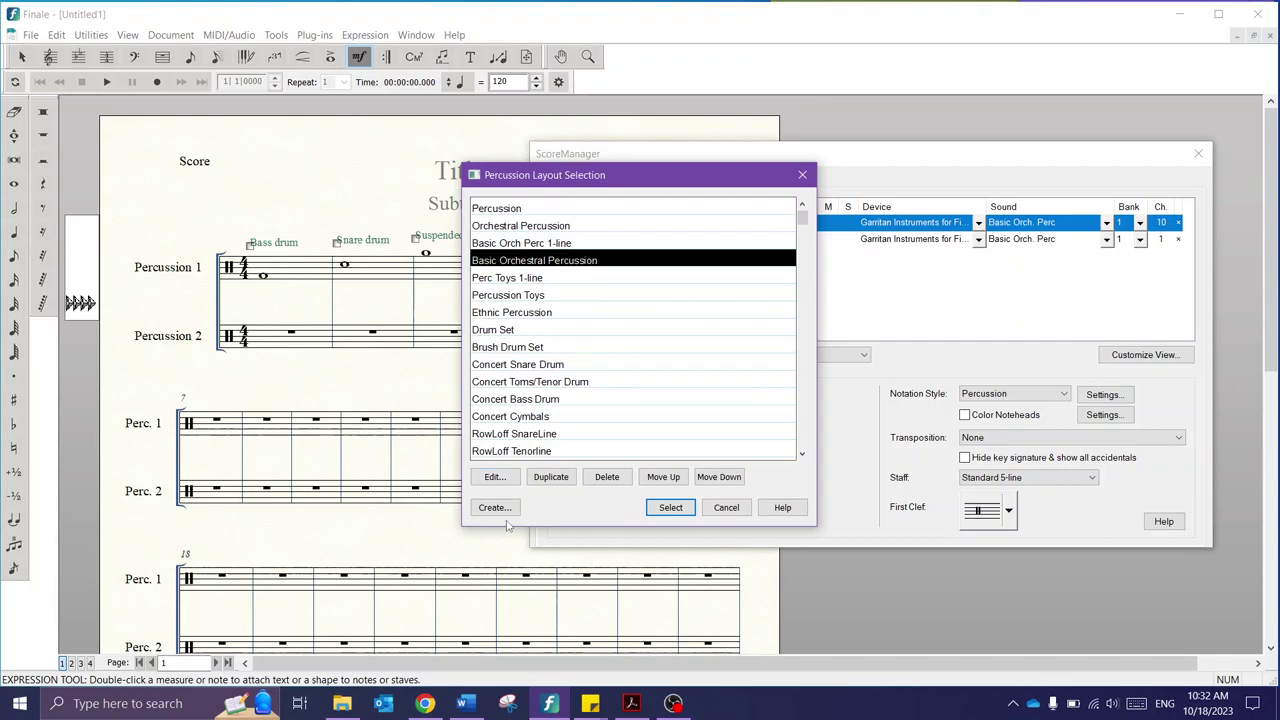
Step: Open Basic Orchestral Percussion in the Percussion Layout Designer and limit note types to this layout
{"action": "left_click", "coordinate": [494, 477]}
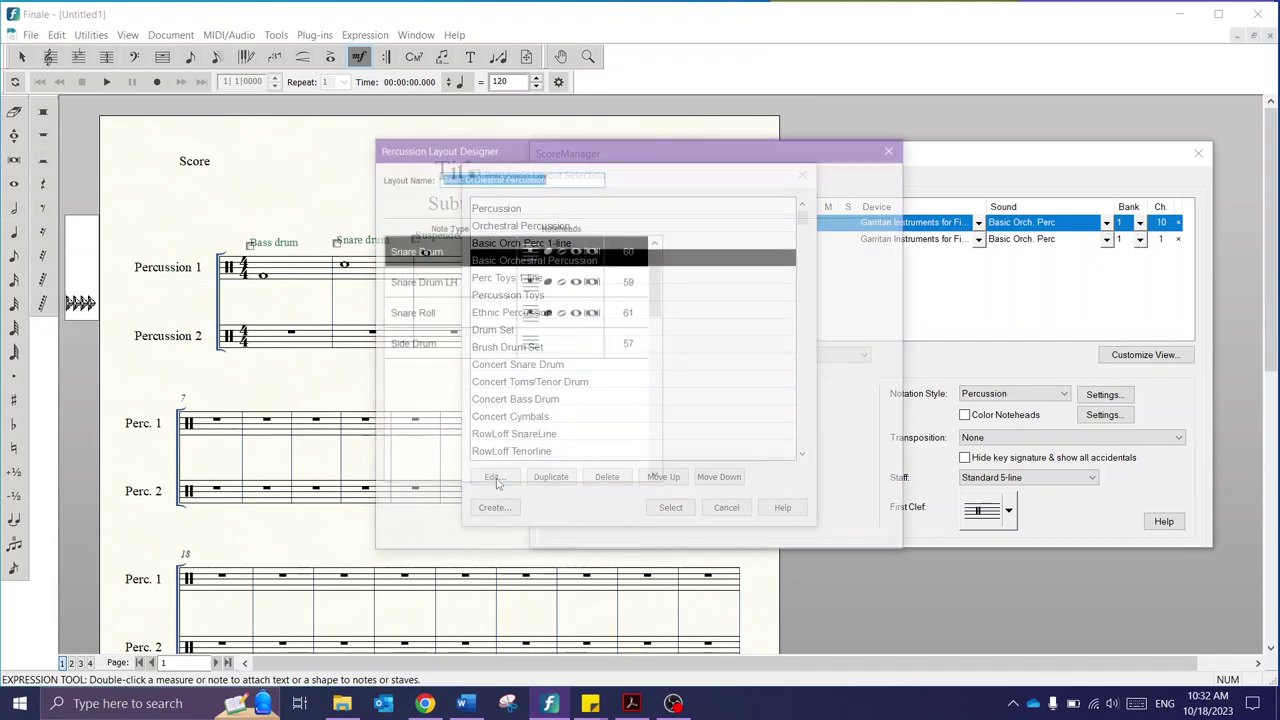
{"action": "mouse_move", "coordinate": [652, 268]}
{"action": "left_mouse_down"}
{"action": "mouse_move", "coordinate": [648, 440]}
{"action": "mouse_move", "coordinate": [652, 250]}
{"action": "left_mouse_up"}
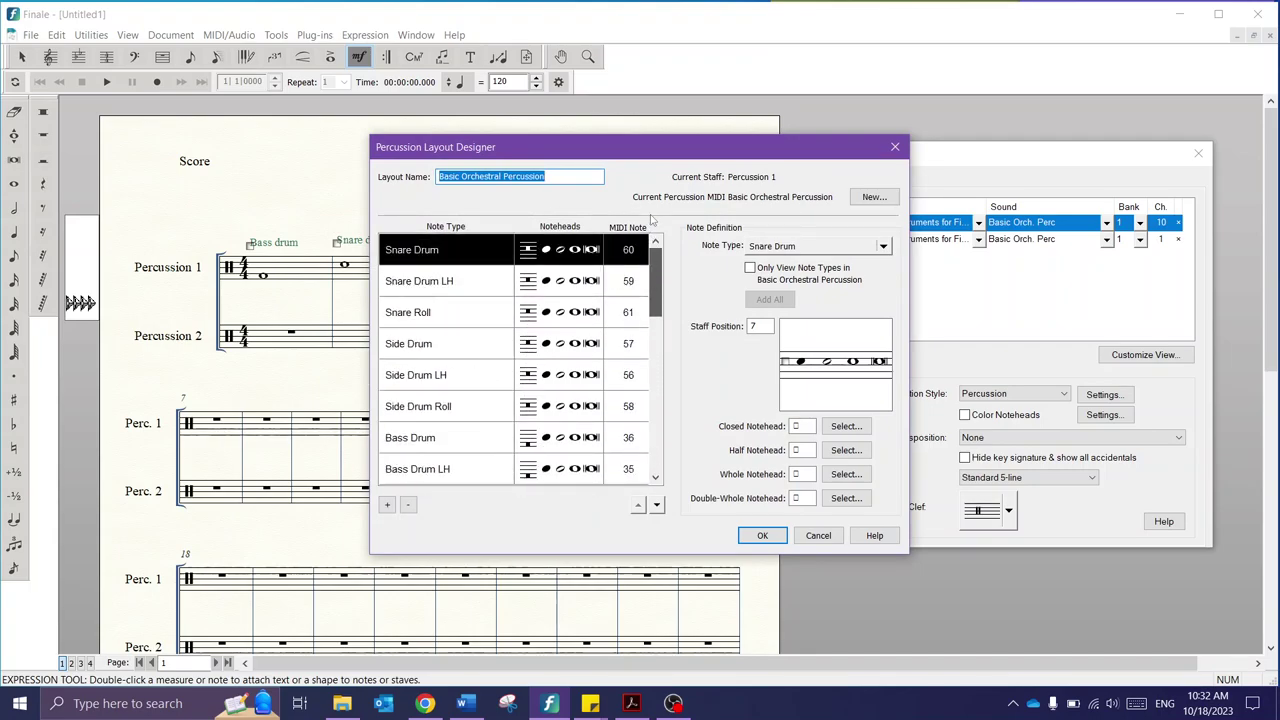
{"action": "left_click", "coordinate": [783, 246]}
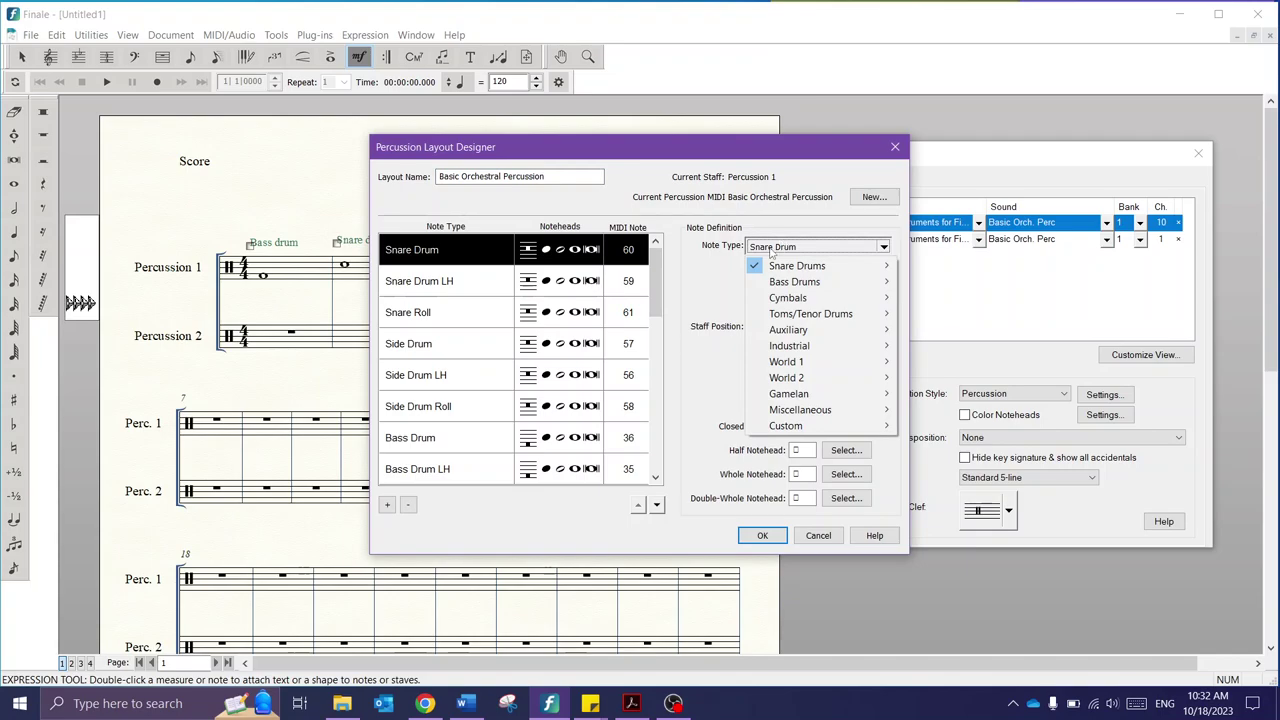
{"action": "left_click", "coordinate": [700, 259]}
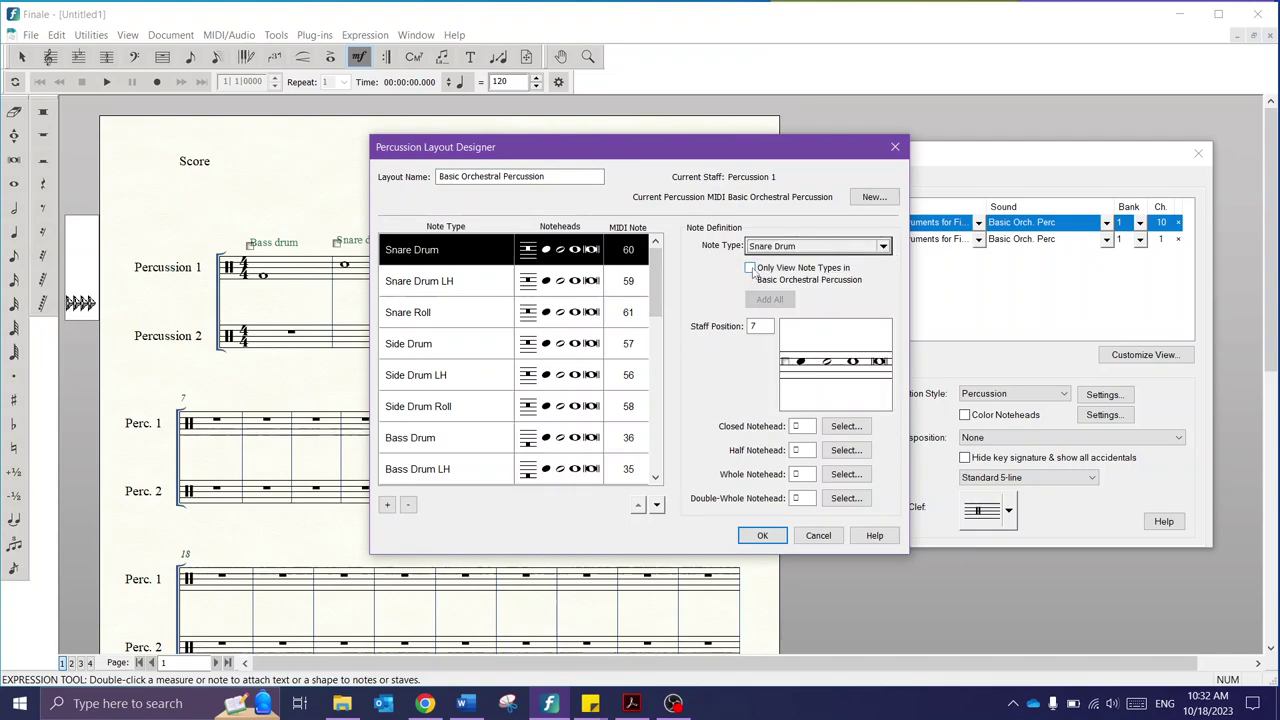
{"action": "left_click", "coordinate": [750, 268]}
Step: Browse the Note Type categories with all note types shown, leaving them unchanged
{"action": "left_click", "coordinate": [786, 251]}
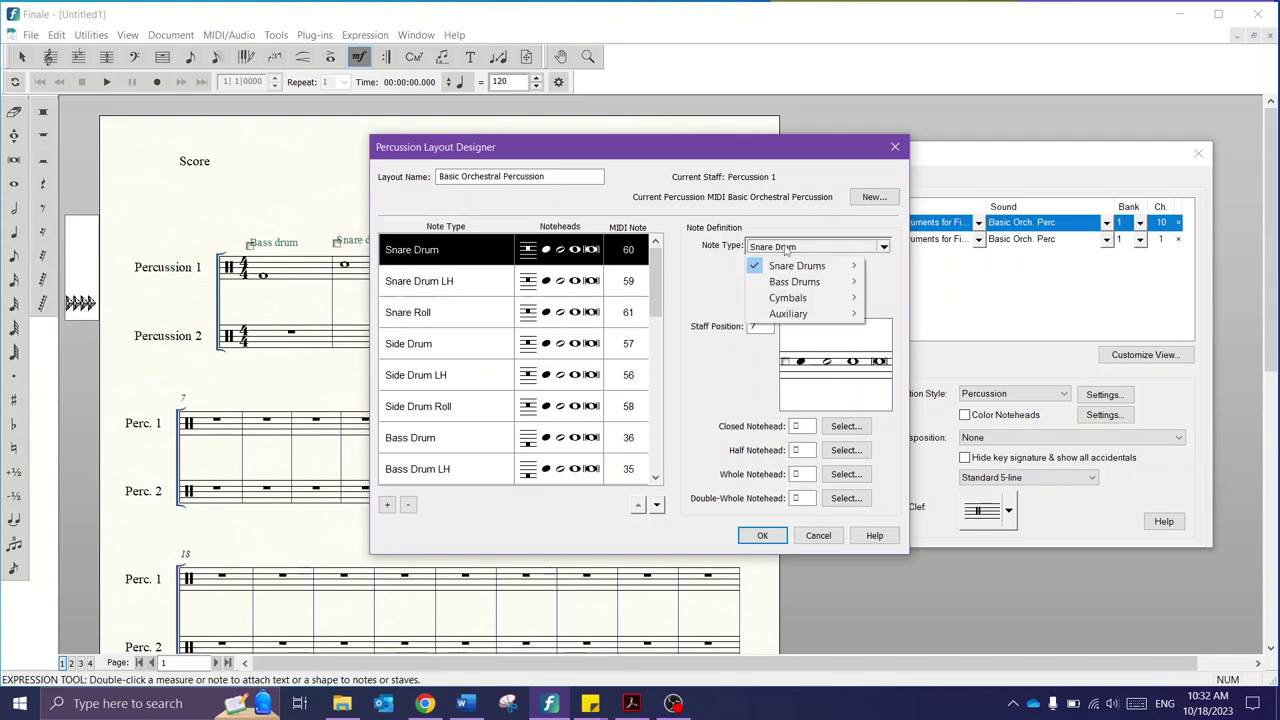
{"action": "left_click", "coordinate": [713, 285]}
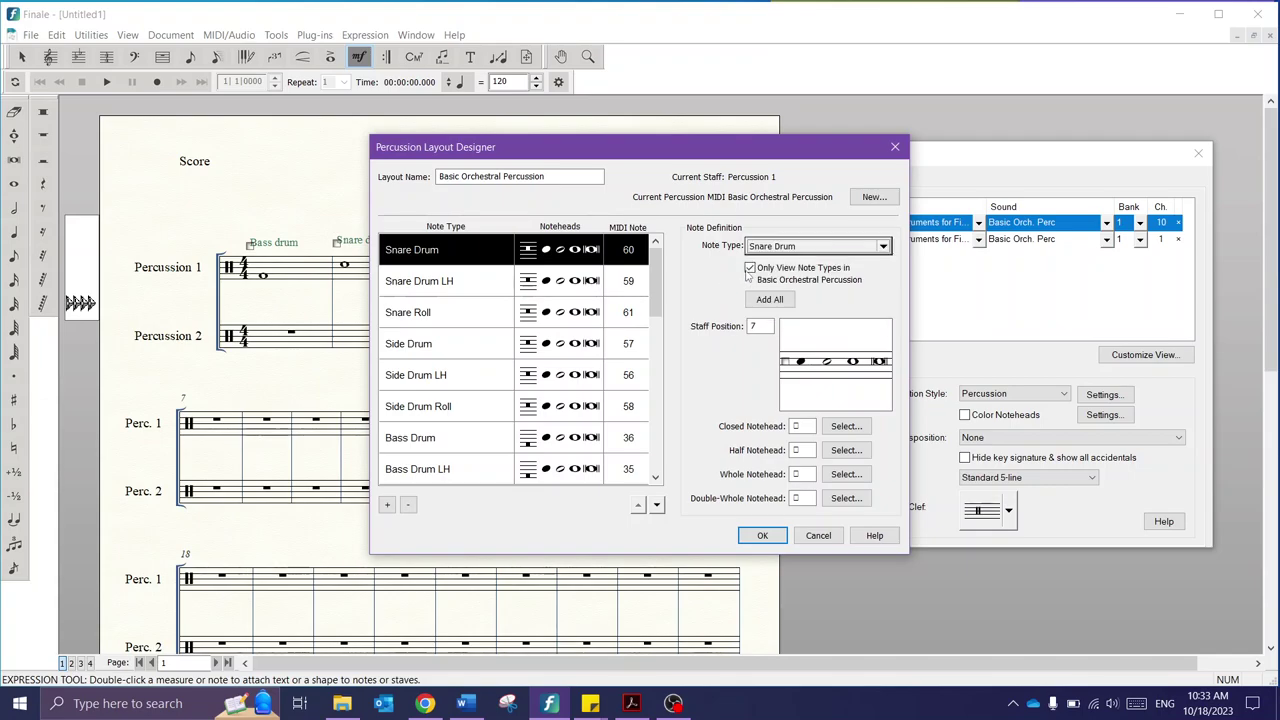
{"action": "left_click", "coordinate": [750, 268]}
{"action": "left_click", "coordinate": [789, 250]}
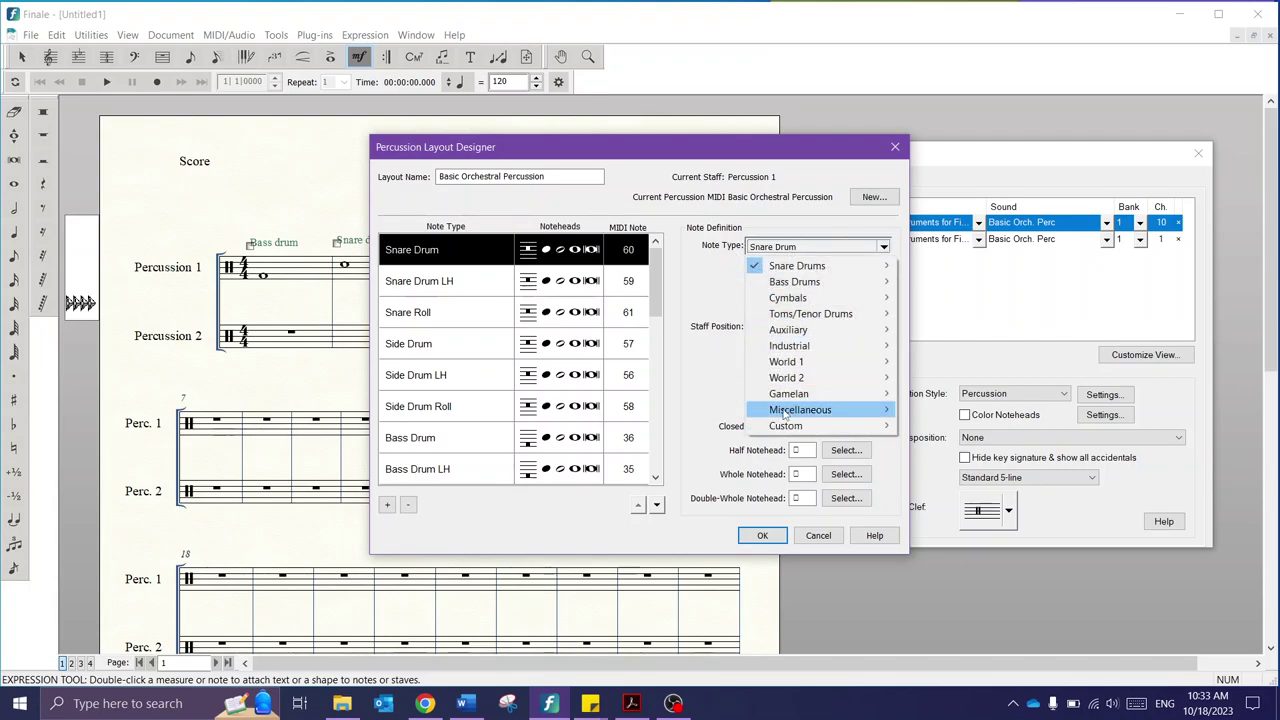
{"action": "left_click", "coordinate": [718, 262]}
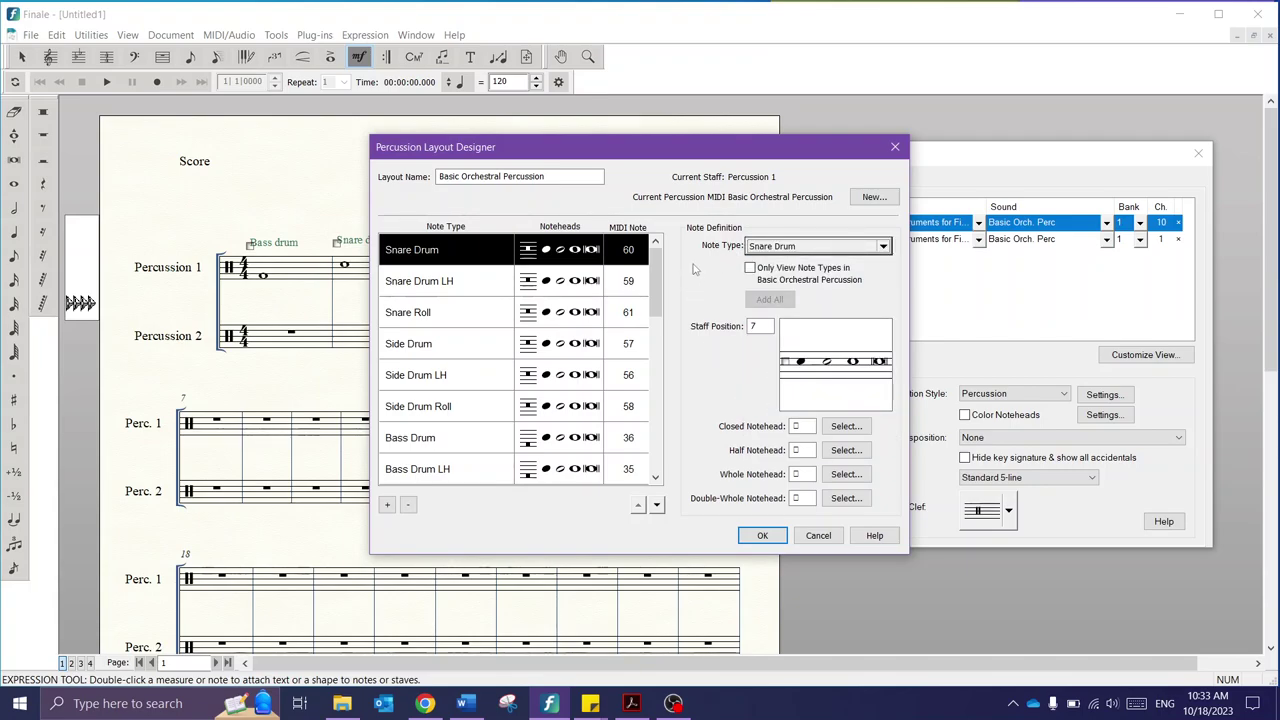
{"action": "left_click", "coordinate": [776, 250]}
{"action": "mouse_move", "coordinate": [810, 316]}
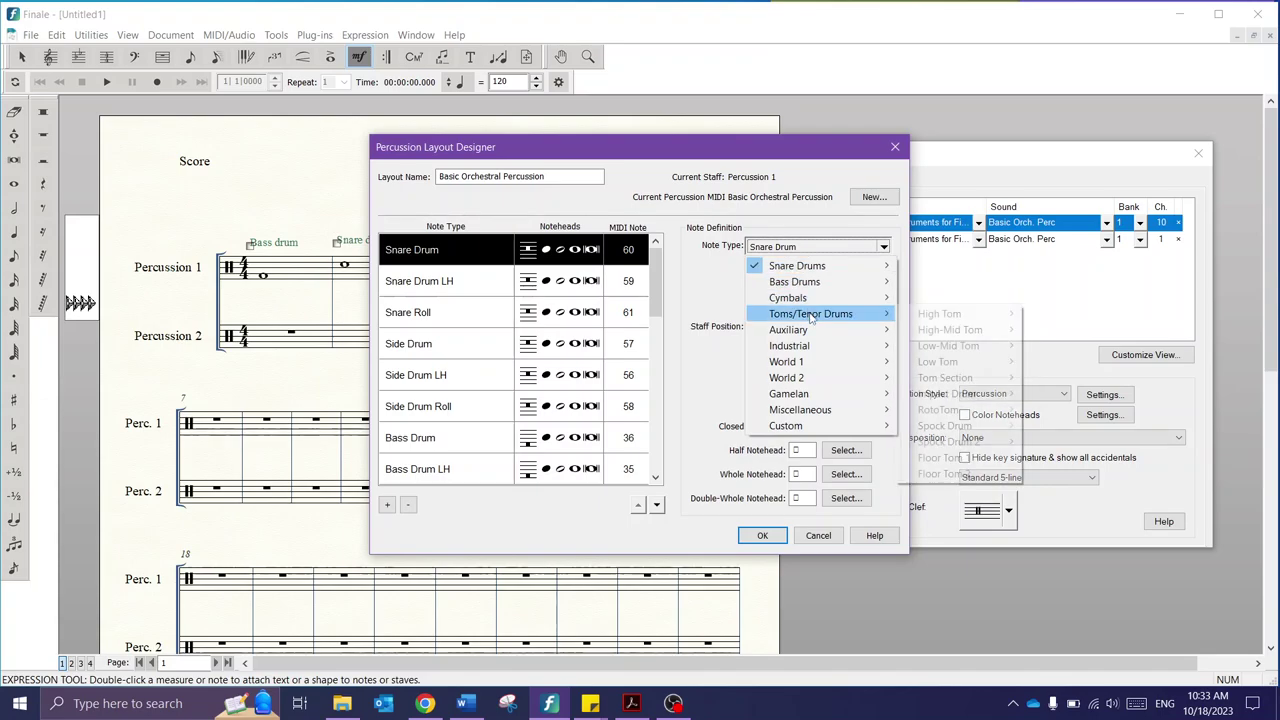
{"action": "mouse_move", "coordinate": [805, 360]}
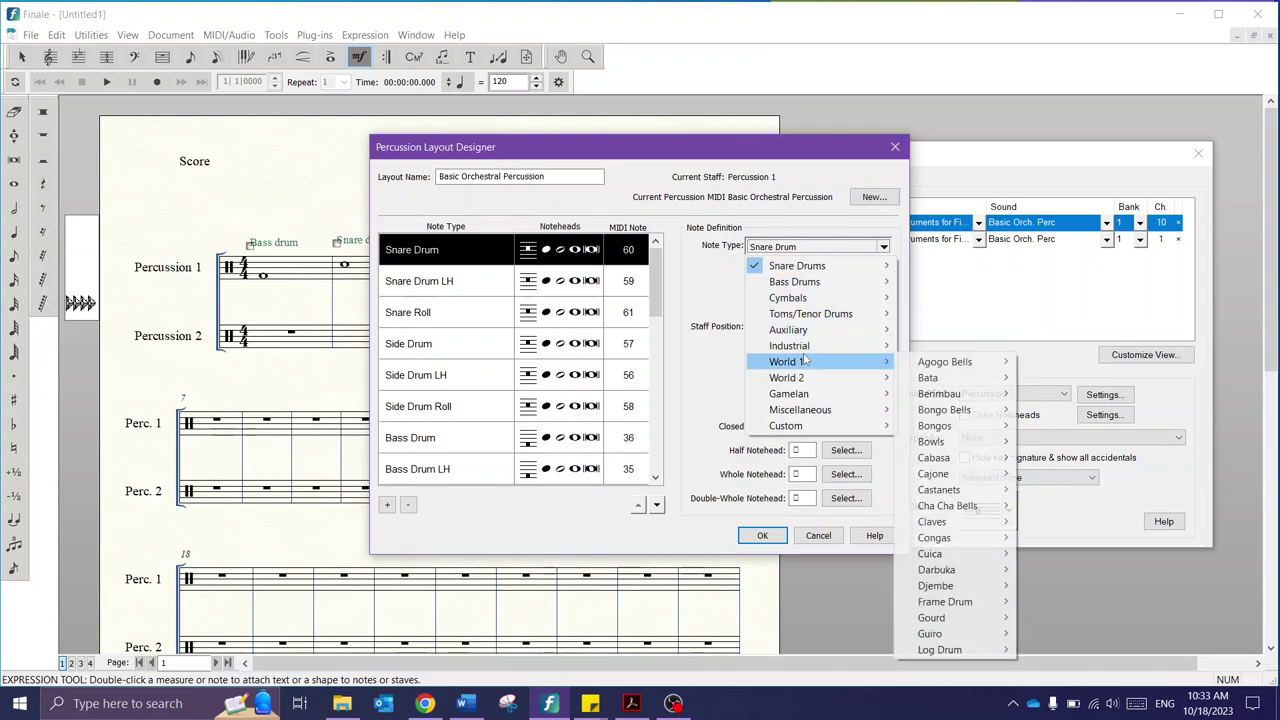
{"action": "left_click", "coordinate": [703, 342]}
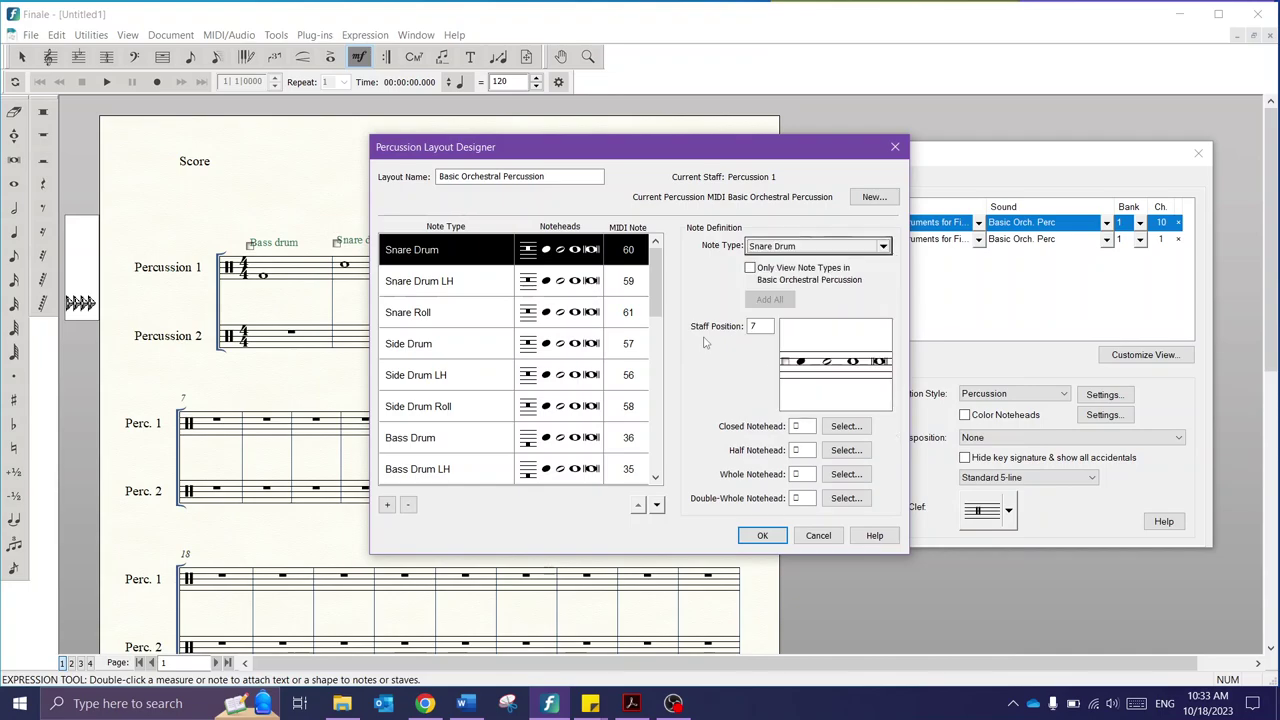
Step: Add new blank note rows below Snare Drum and select the first one
{"action": "left_click", "coordinate": [387, 506]}
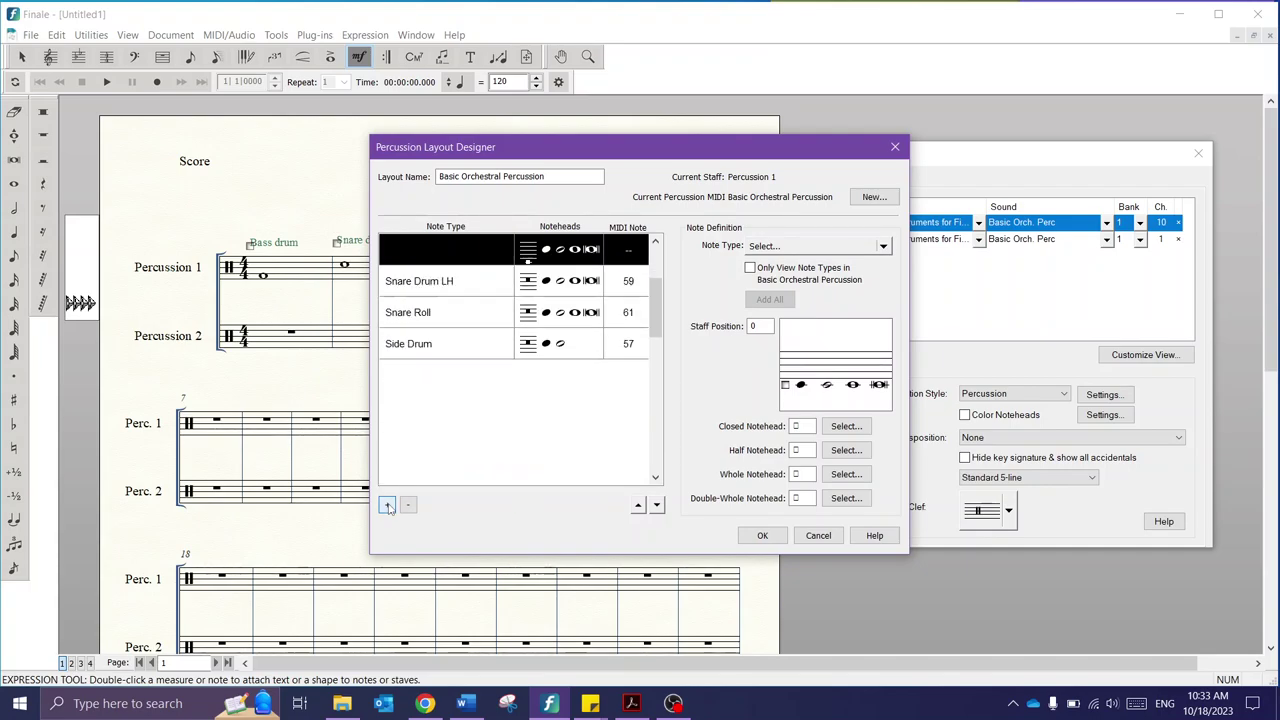
{"action": "scroll", "coordinate": [656, 316], "scroll_direction": "up", "scroll_amount": 2}
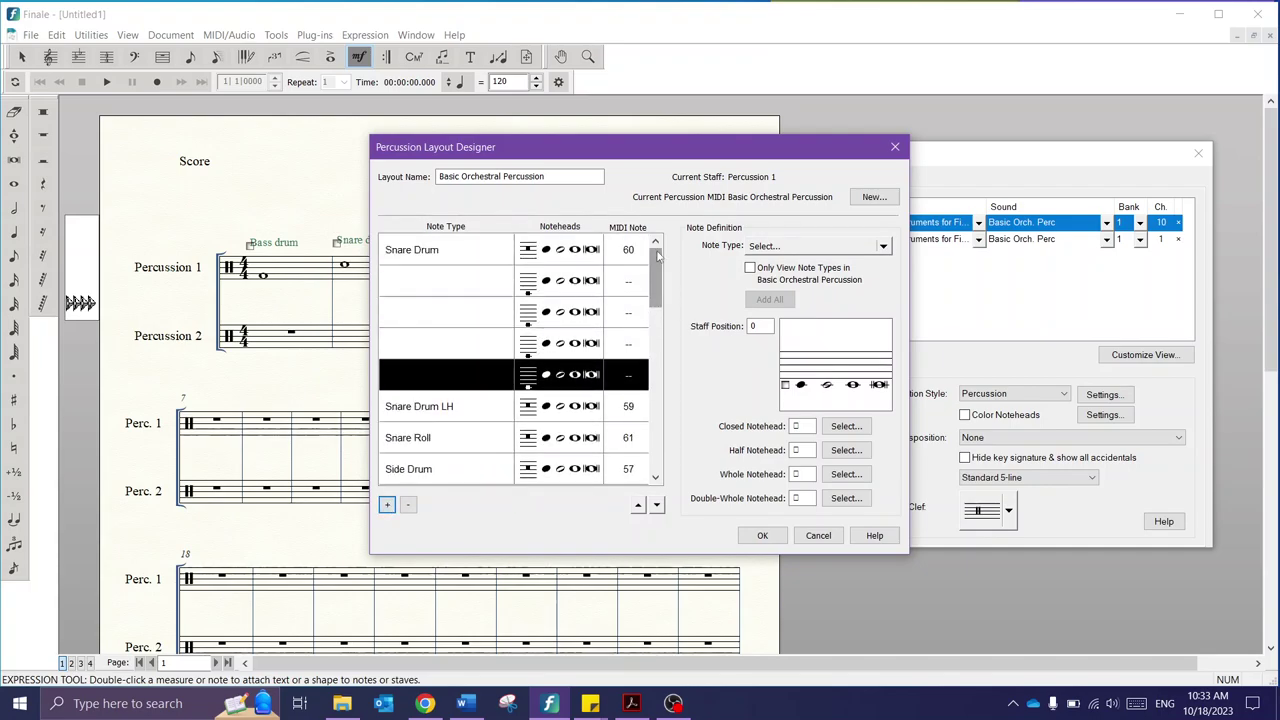
{"action": "left_click", "coordinate": [468, 282]}
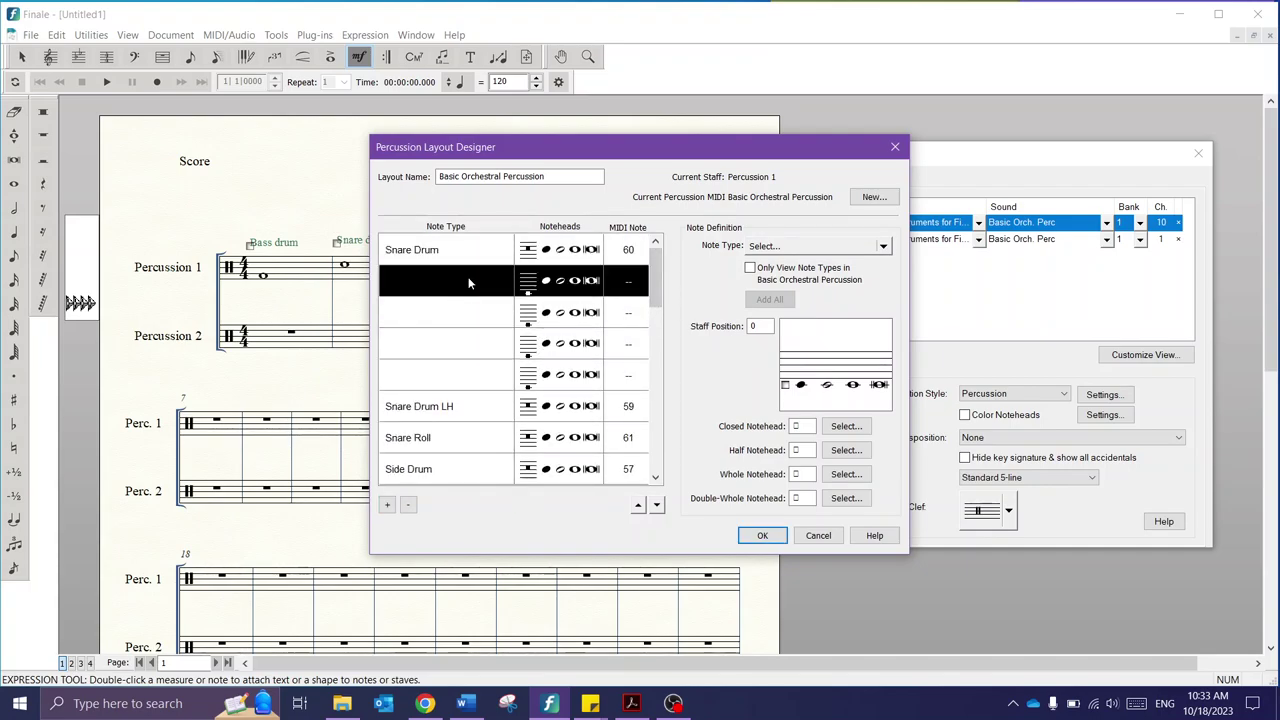
Step: Make an empty row a Cowbell note type and raise its notehead to staff position 8
{"action": "left_click", "coordinate": [809, 250]}
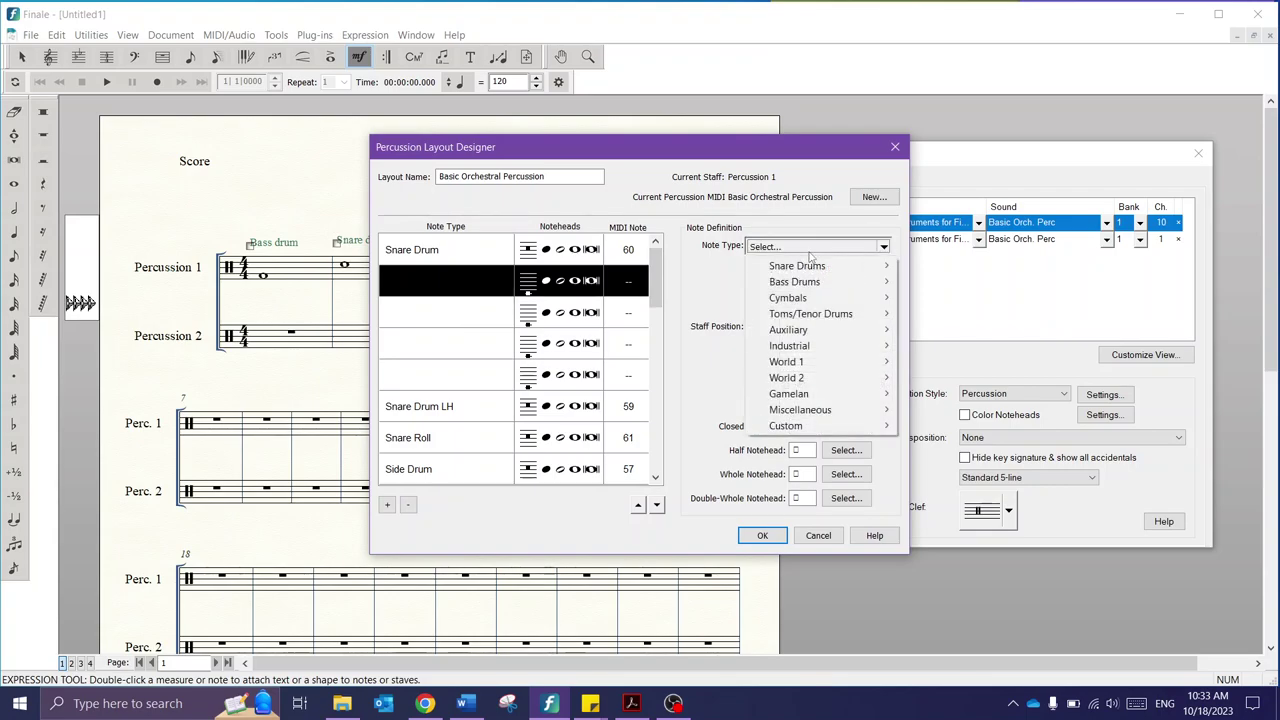
{"action": "mouse_move", "coordinate": [817, 333]}
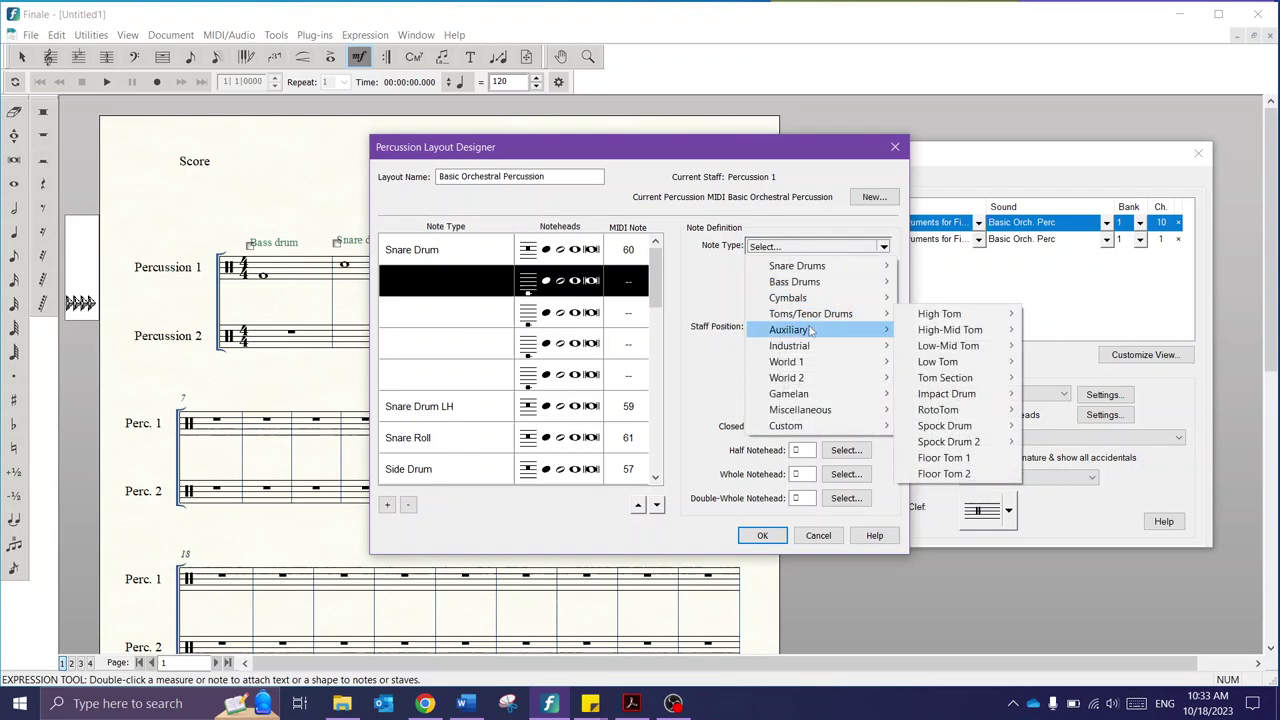
{"action": "mouse_move", "coordinate": [955, 333]}
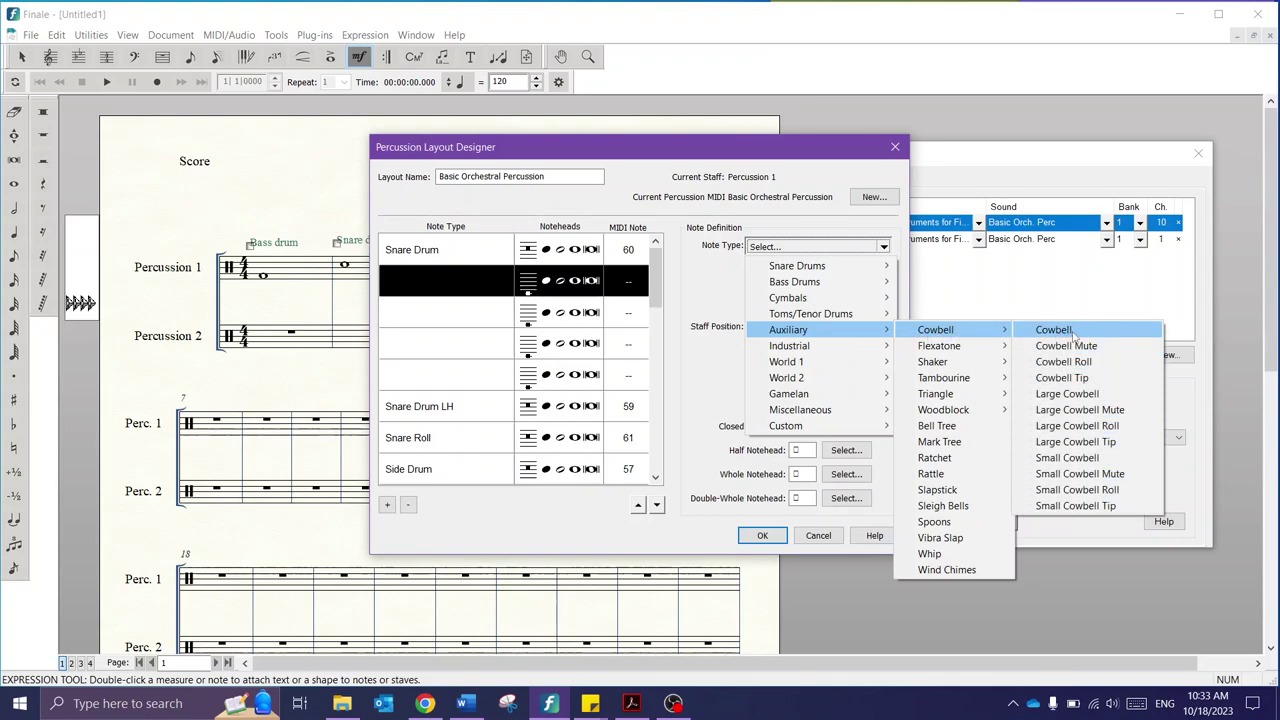
{"action": "left_click", "coordinate": [1055, 330]}
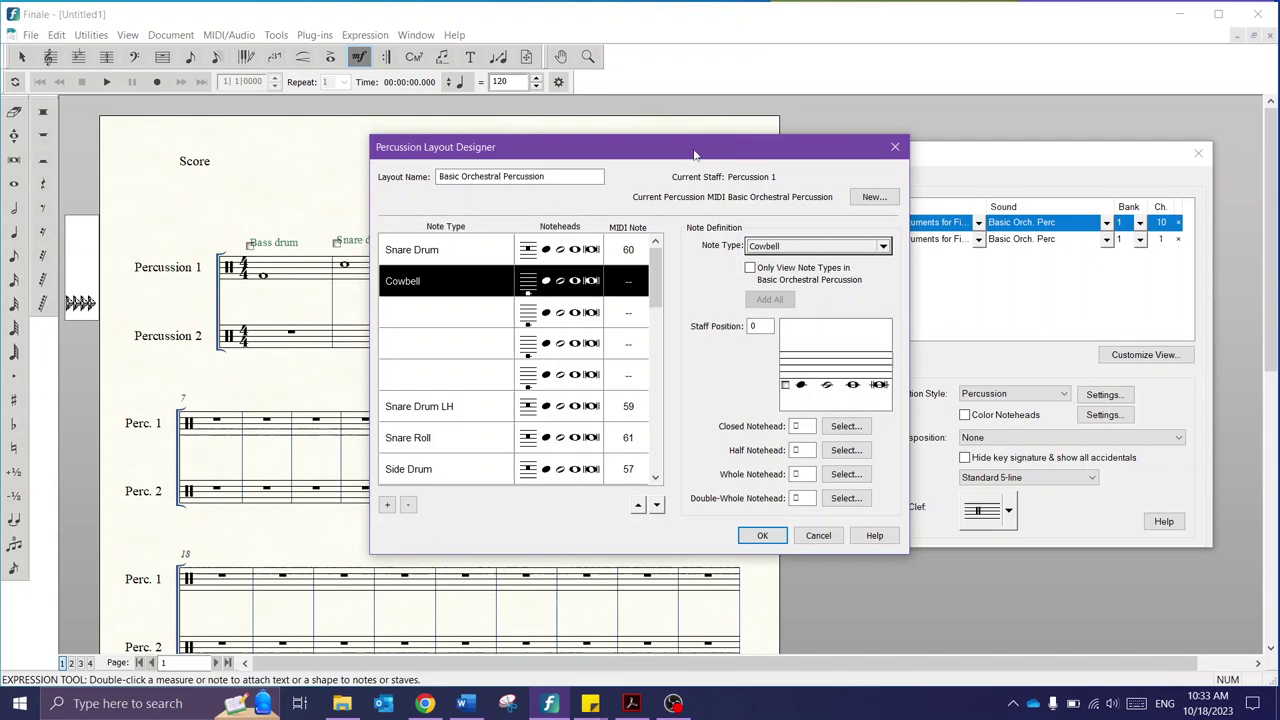
{"action": "left_click_drag", "start_coordinate": [695, 153], "coordinate": [722, 132]}
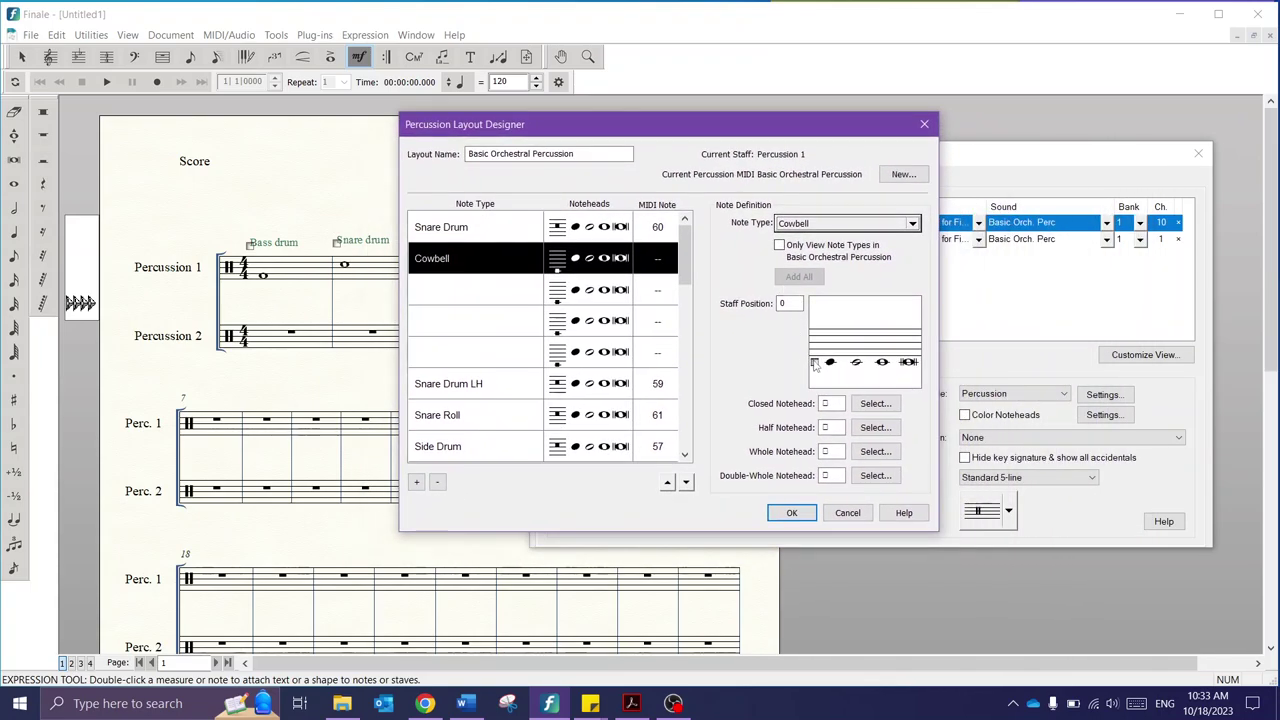
{"action": "left_click_drag", "start_coordinate": [815, 366], "coordinate": [818, 339]}
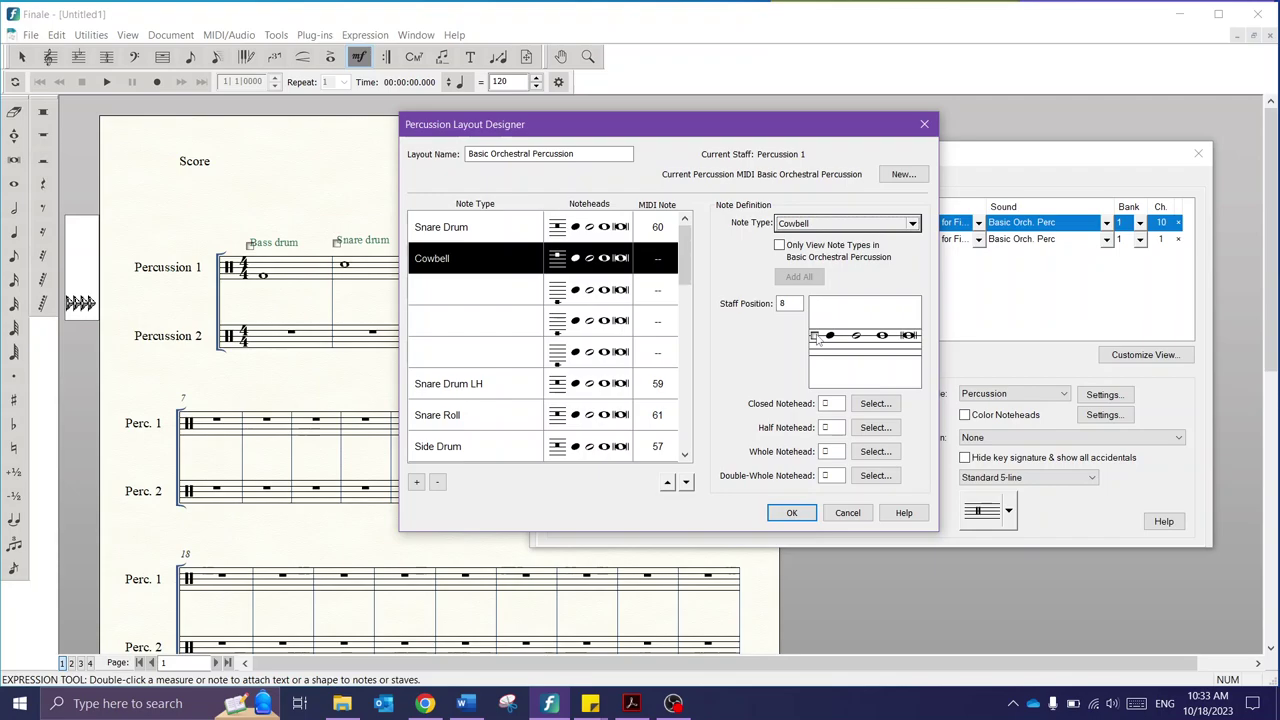
Step: Make the next empty row a Cowbell Mute note type, also at staff position 8
{"action": "left_click", "coordinate": [528, 296]}
{"action": "left_click", "coordinate": [830, 224]}
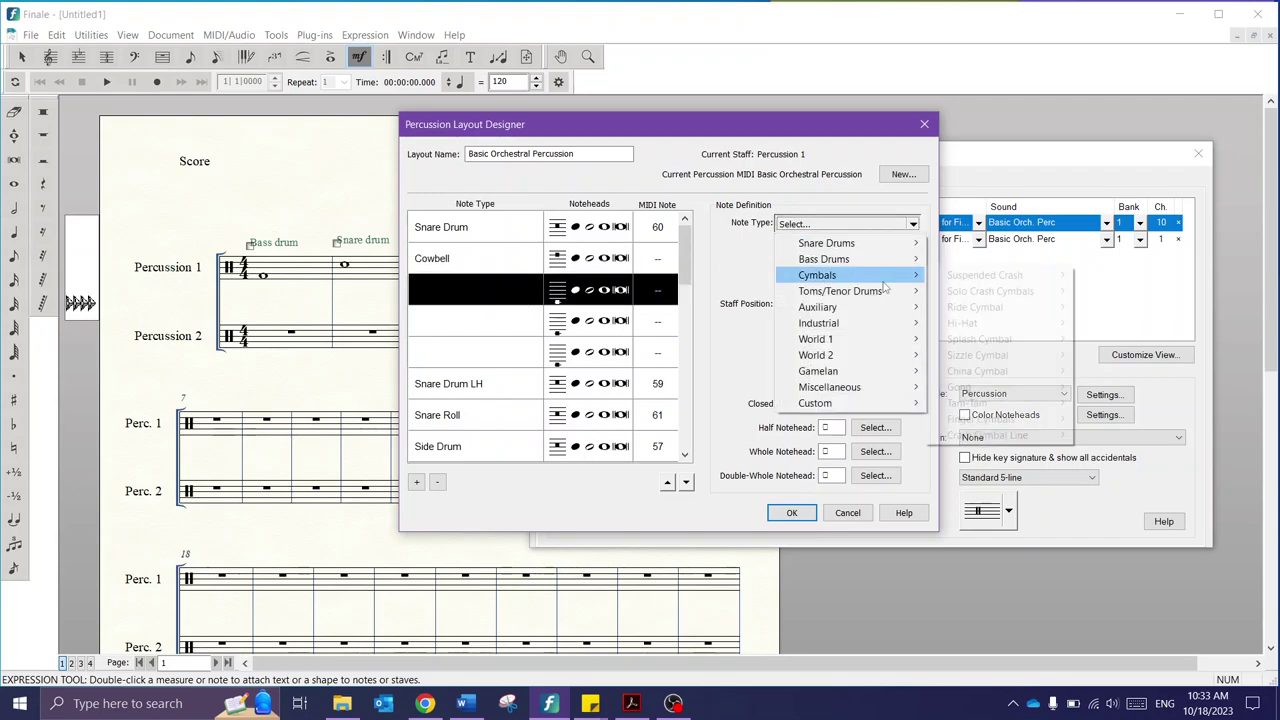
{"action": "mouse_move", "coordinate": [880, 307]}
{"action": "mouse_move", "coordinate": [980, 316]}
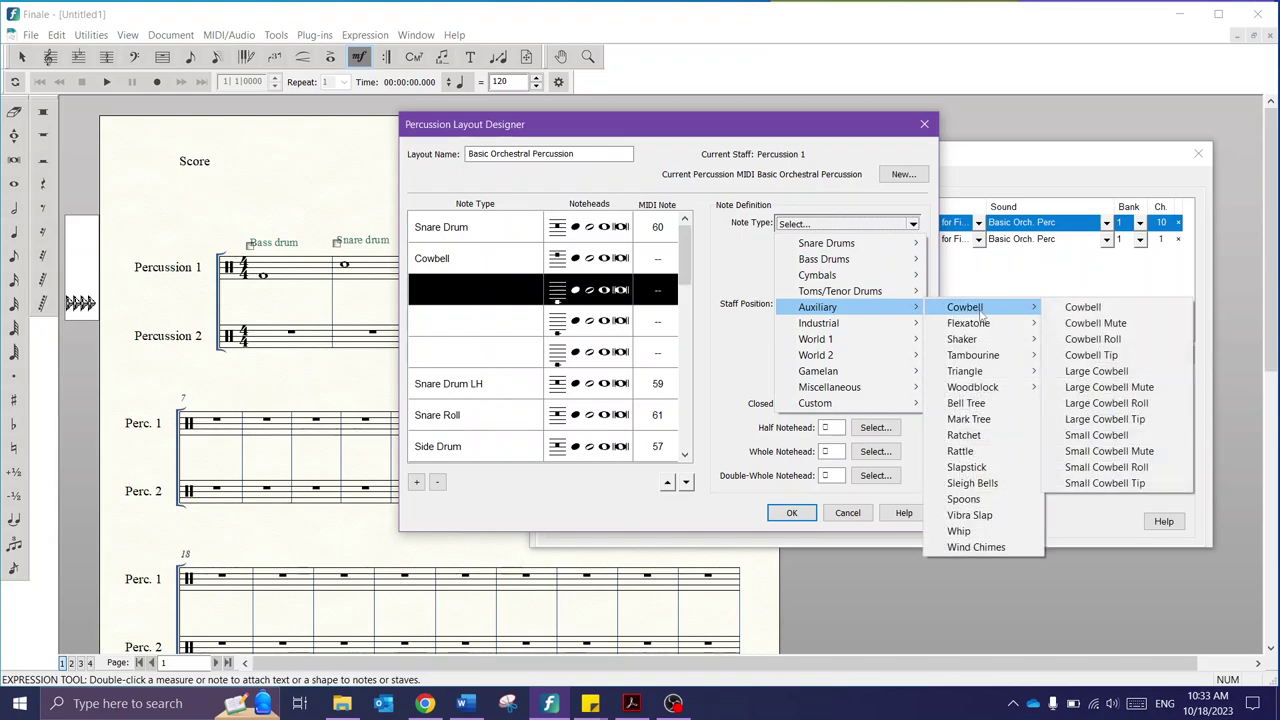
{"action": "left_click", "coordinate": [1070, 330]}
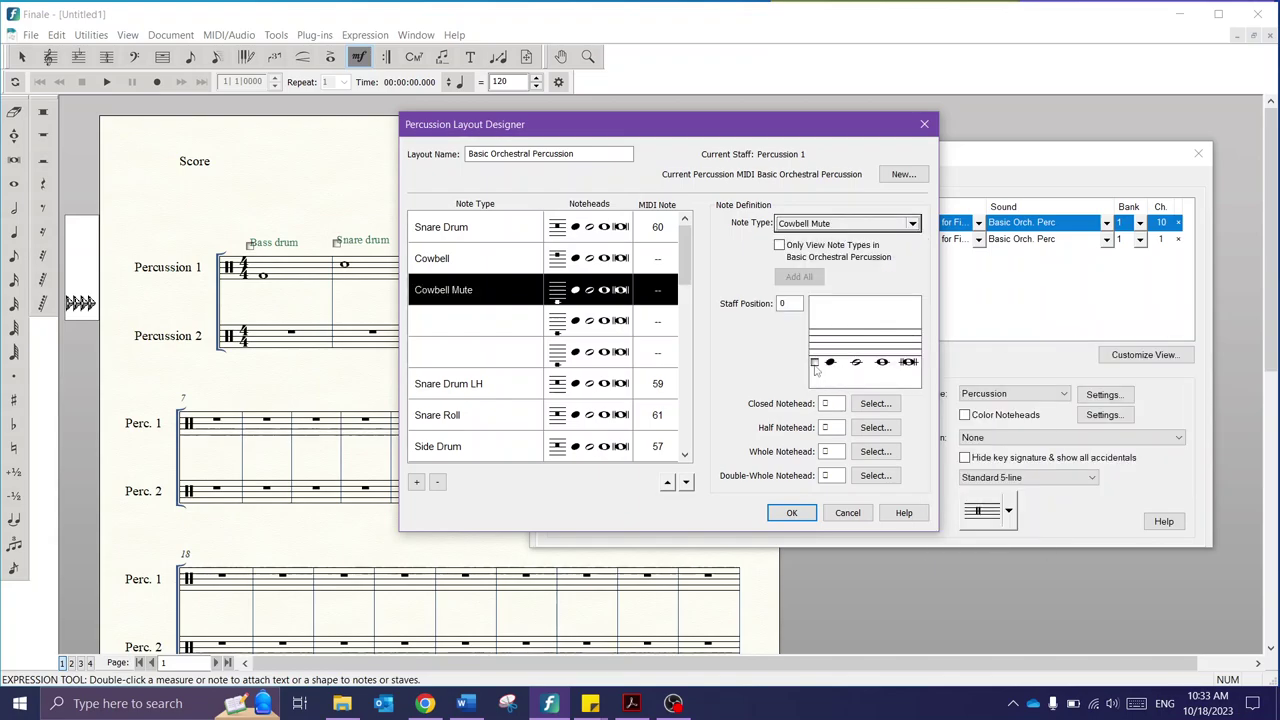
{"action": "left_click_drag", "start_coordinate": [814, 362], "coordinate": [814, 335]}
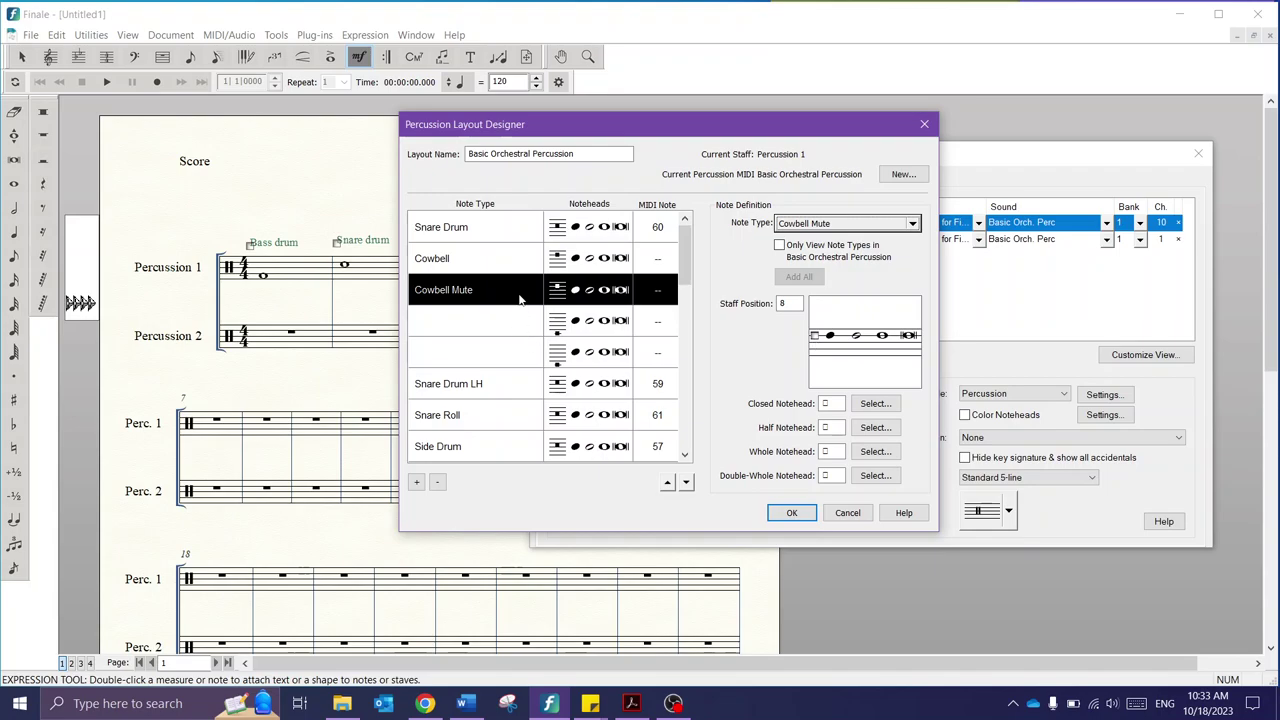
{"action": "left_click", "coordinate": [518, 262]}
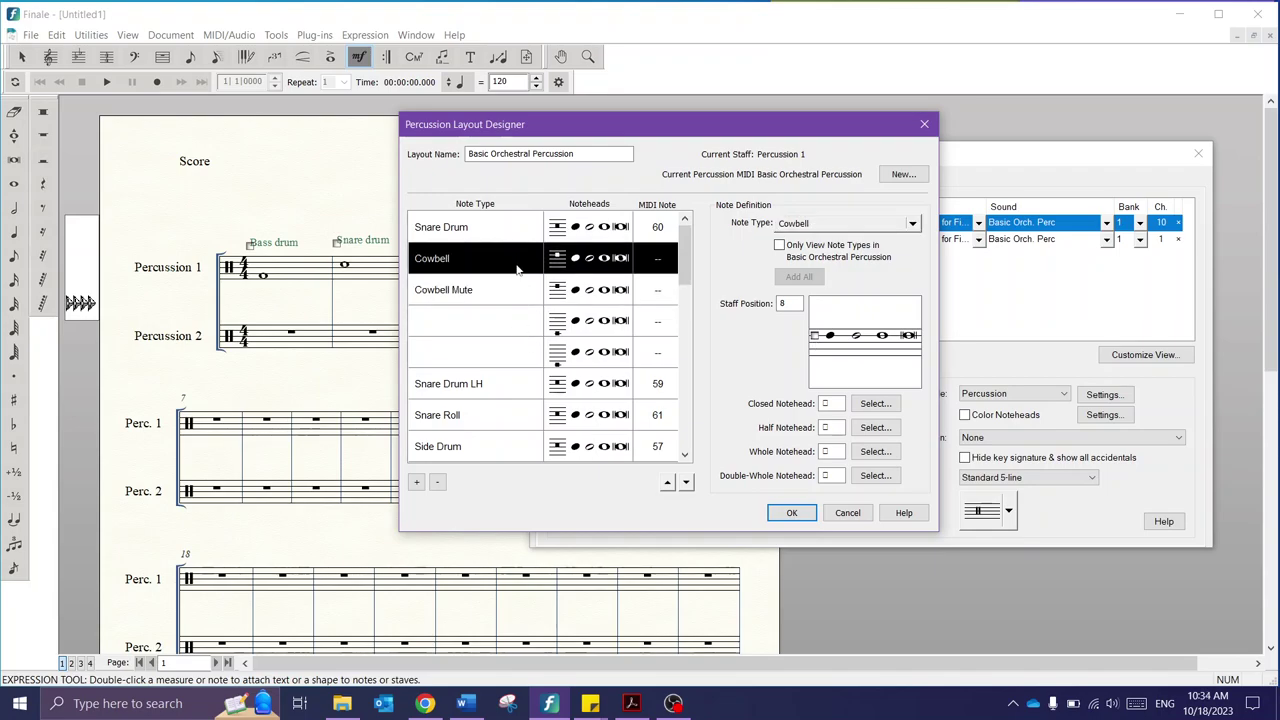
{"action": "left_click", "coordinate": [517, 291]}
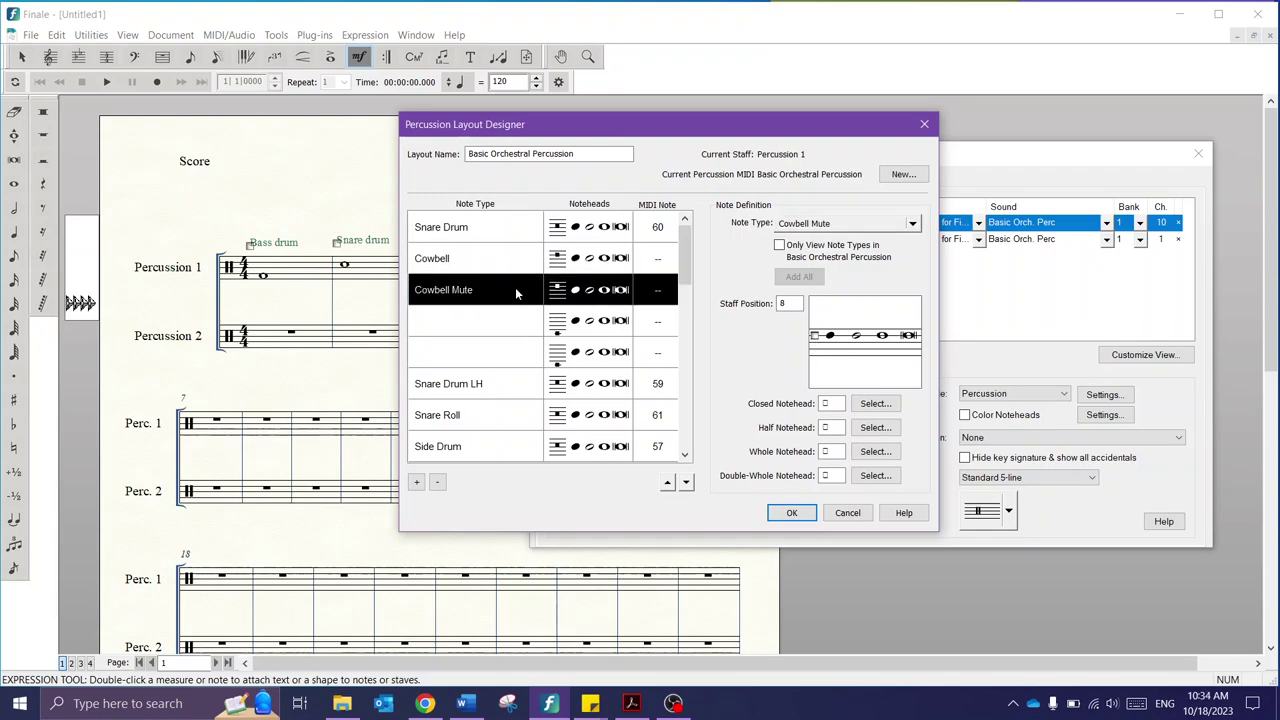
Step: Set Cowbell Mute's closed notehead to the black X notehead symbol
{"action": "left_click", "coordinate": [876, 404]}
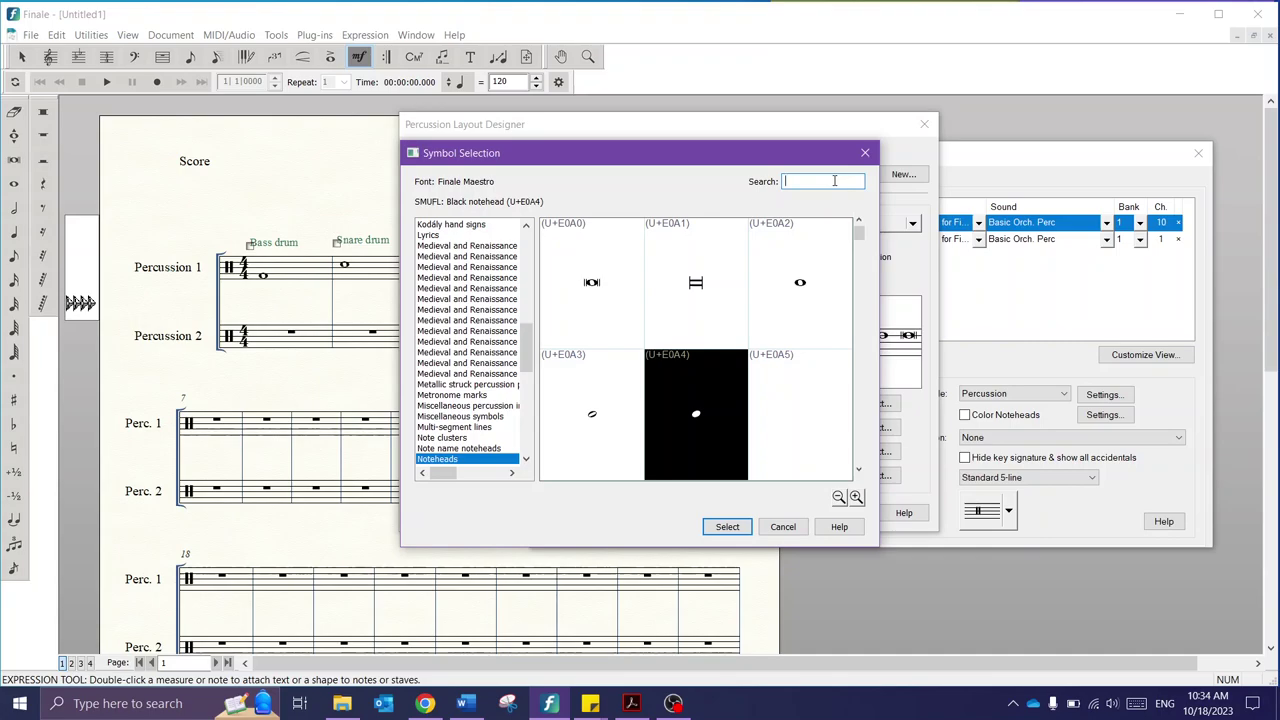
{"action": "type", "text": "x"}
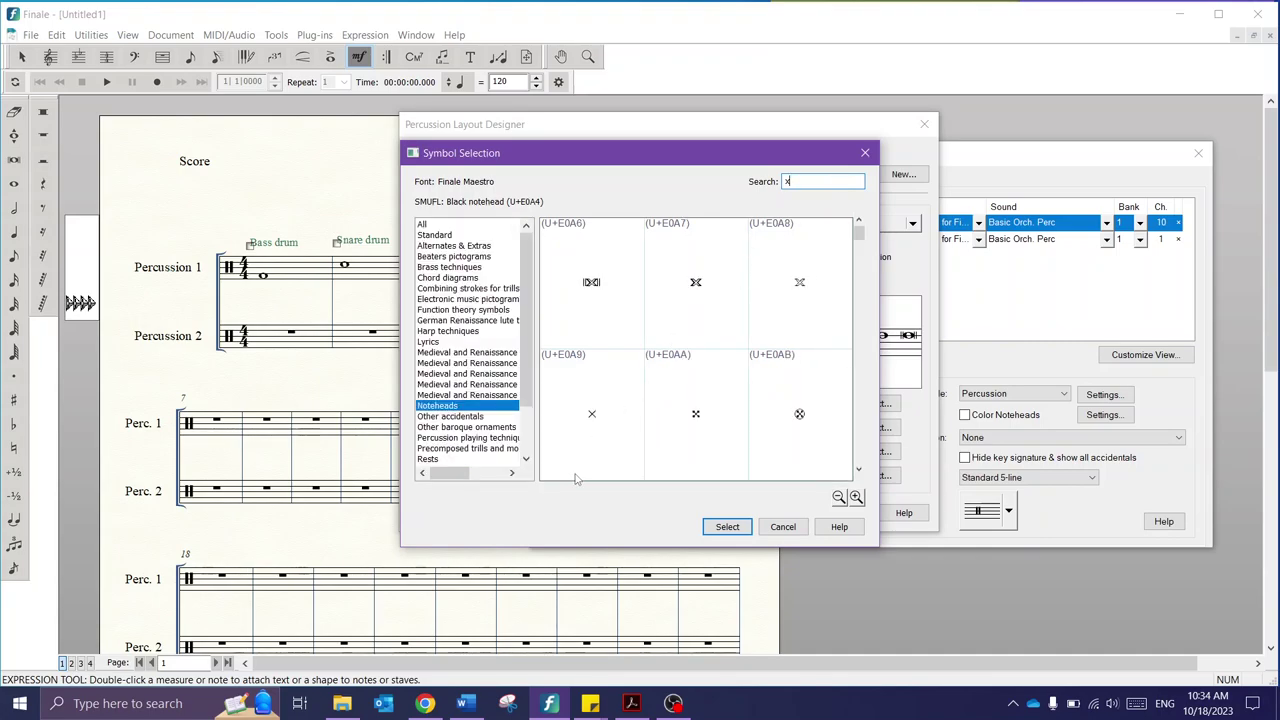
{"action": "left_click", "coordinate": [629, 418]}
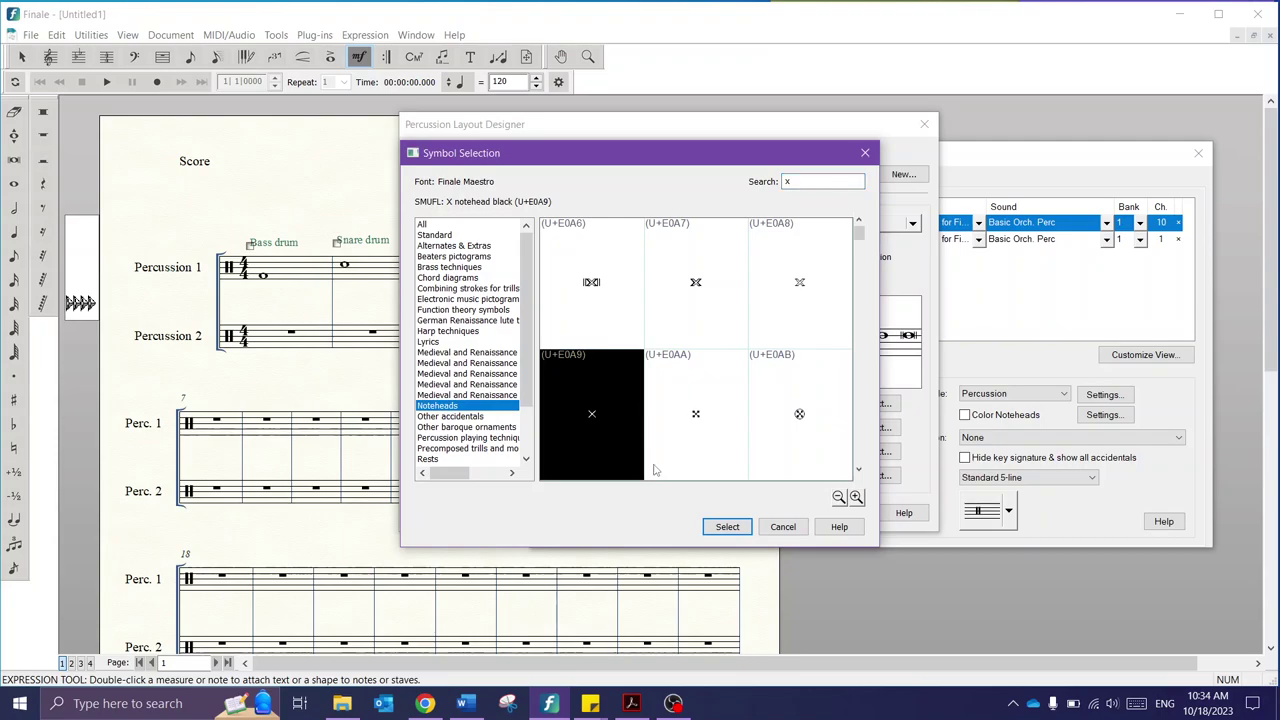
{"action": "left_click", "coordinate": [730, 527]}
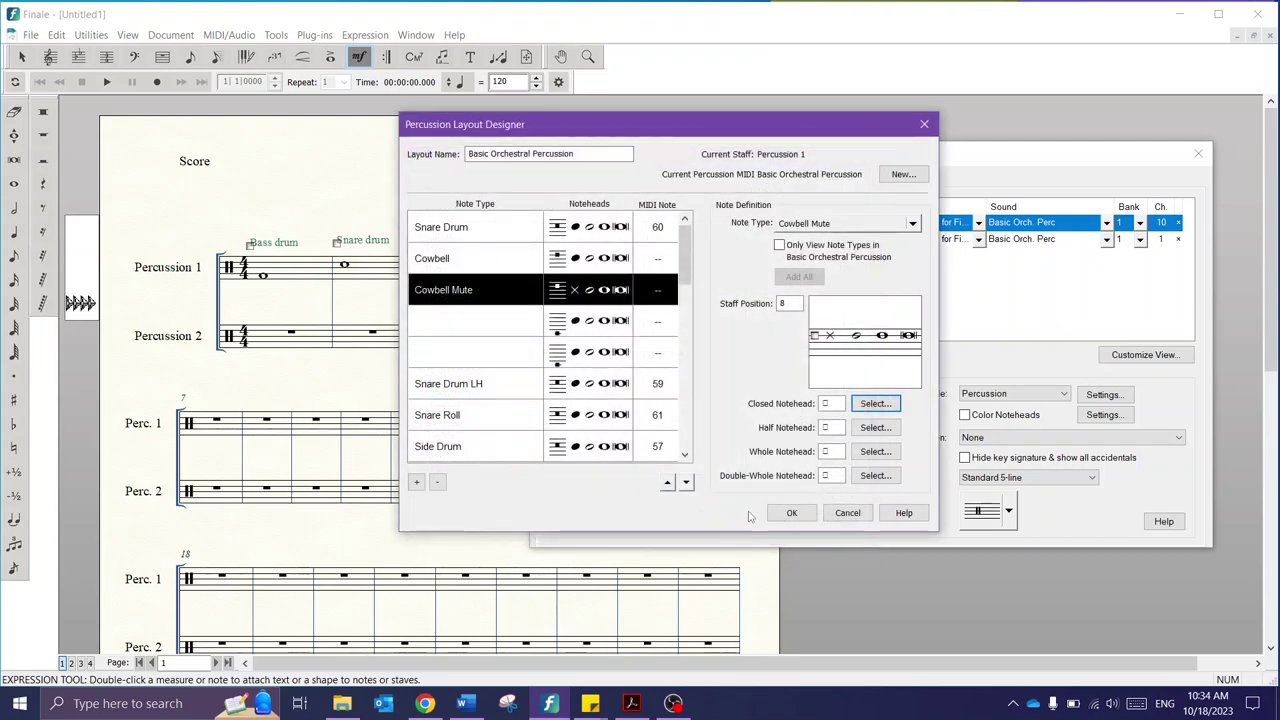
Step: Set Cowbell Mute's half notehead to the X notehead half symbol
{"action": "left_click", "coordinate": [875, 427]}
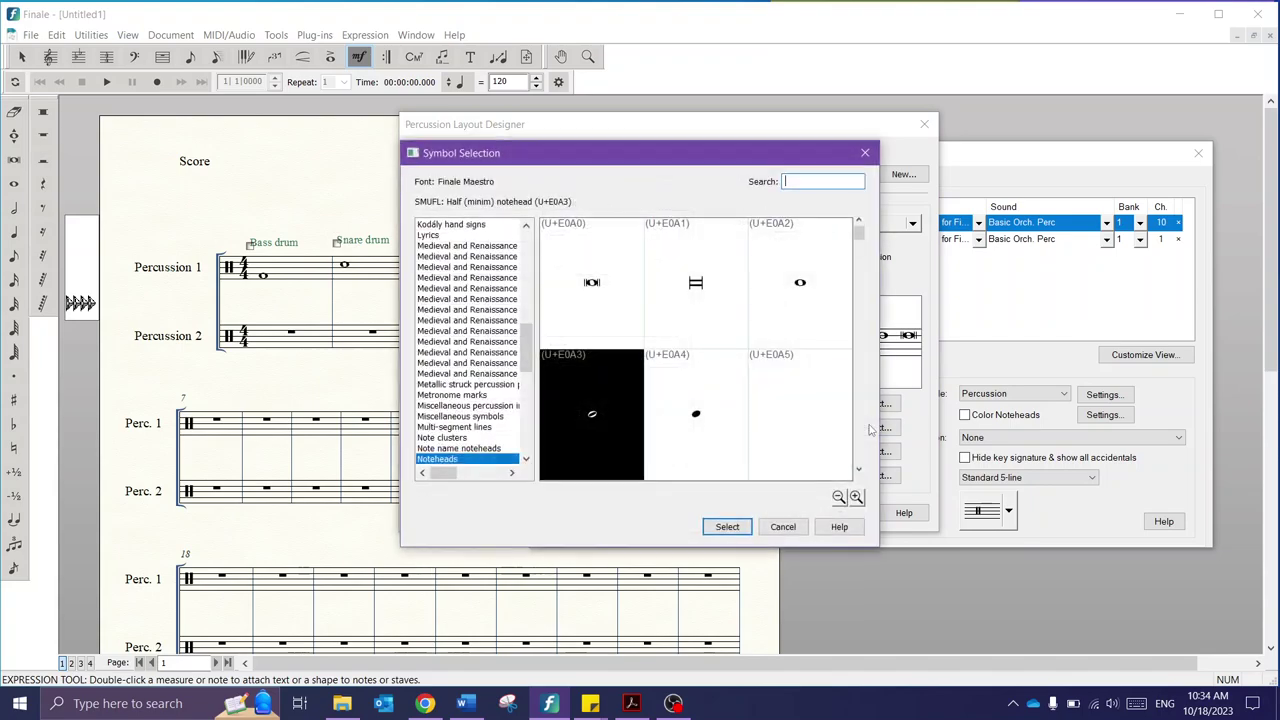
{"action": "type", "text": "x"}
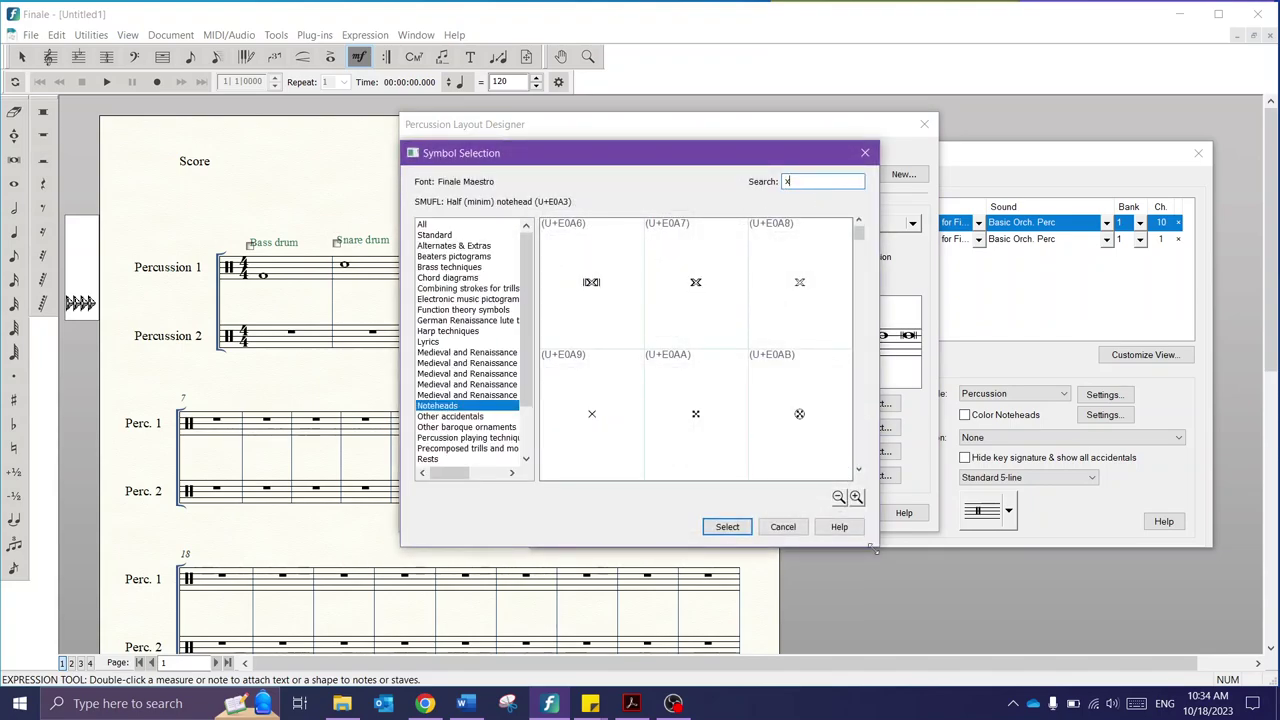
{"action": "left_click", "coordinate": [858, 470]}
{"action": "left_click", "coordinate": [858, 470]}
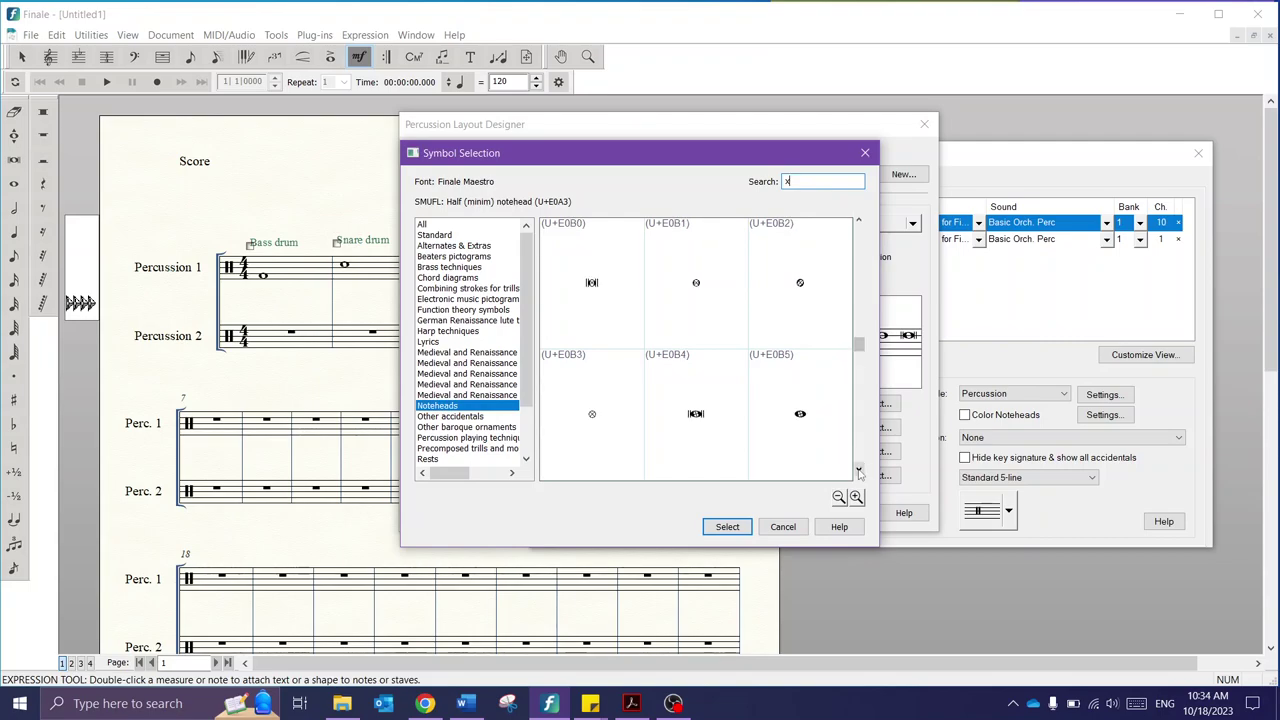
{"action": "left_click", "coordinate": [858, 470]}
{"action": "left_click", "coordinate": [858, 470]}
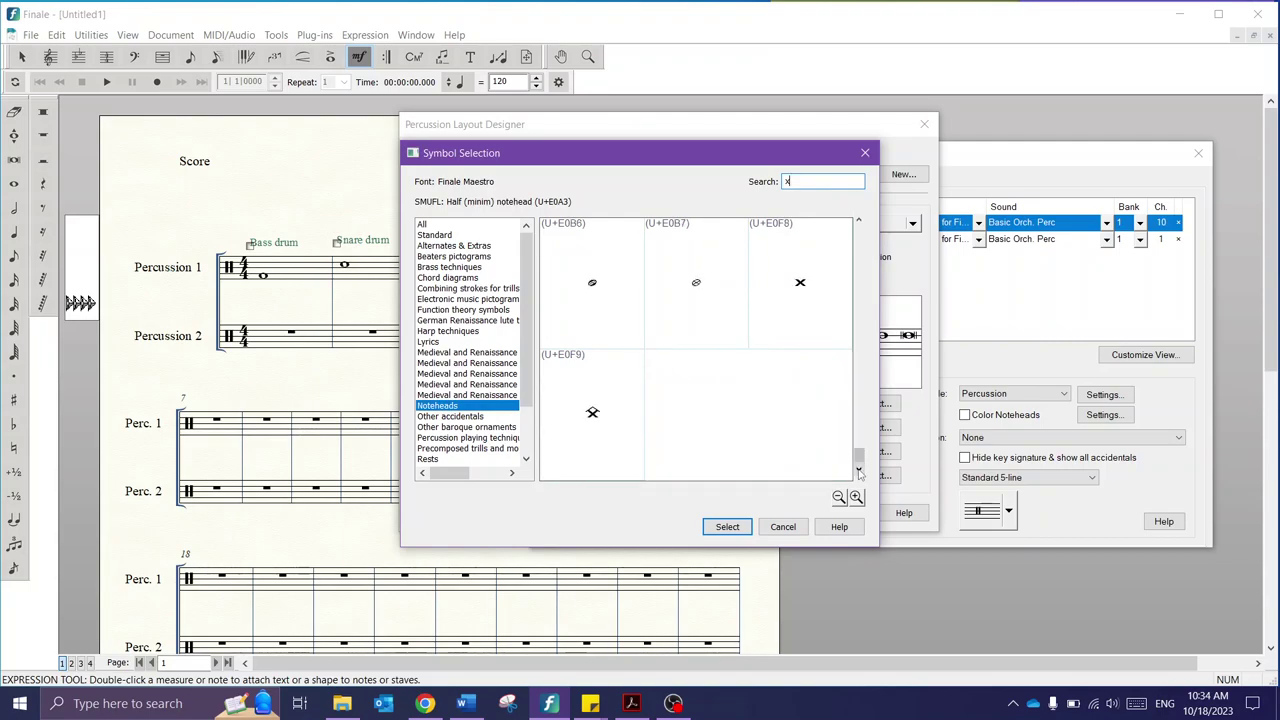
{"action": "left_click", "coordinate": [858, 221]}
{"action": "left_click", "coordinate": [858, 221]}
{"action": "left_click", "coordinate": [858, 221]}
{"action": "left_click", "coordinate": [858, 221]}
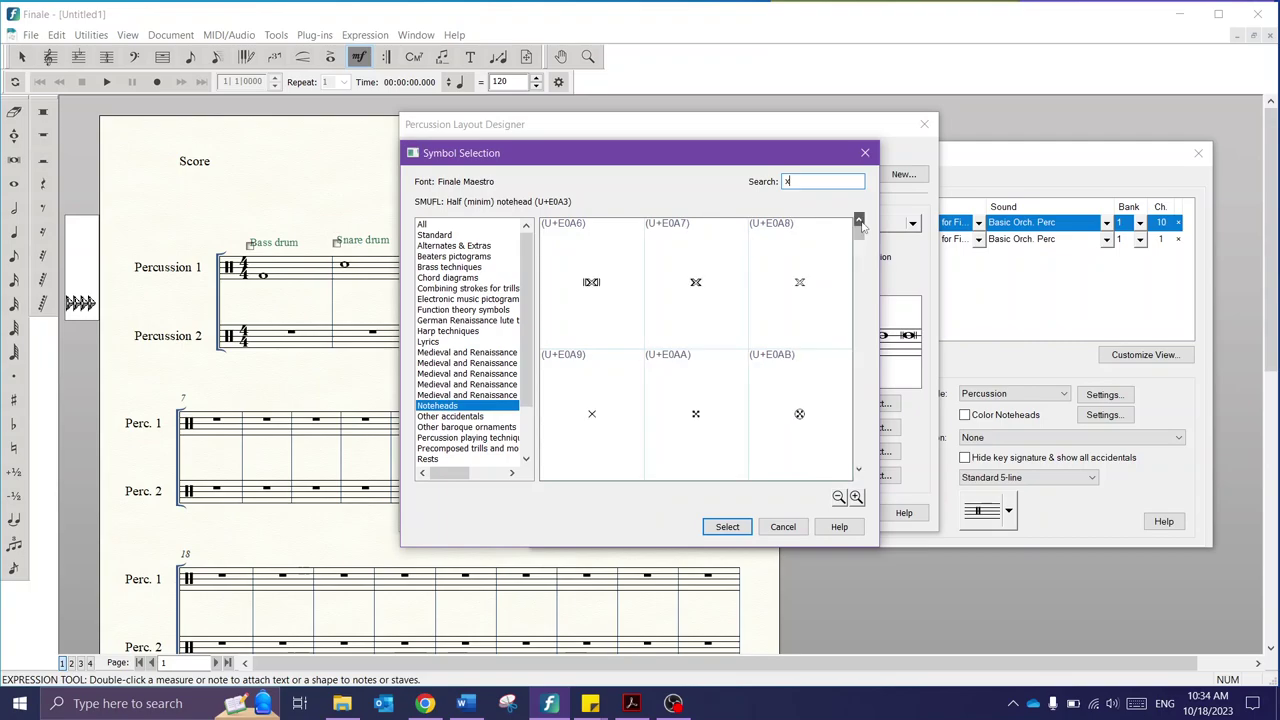
{"action": "left_click", "coordinate": [776, 326]}
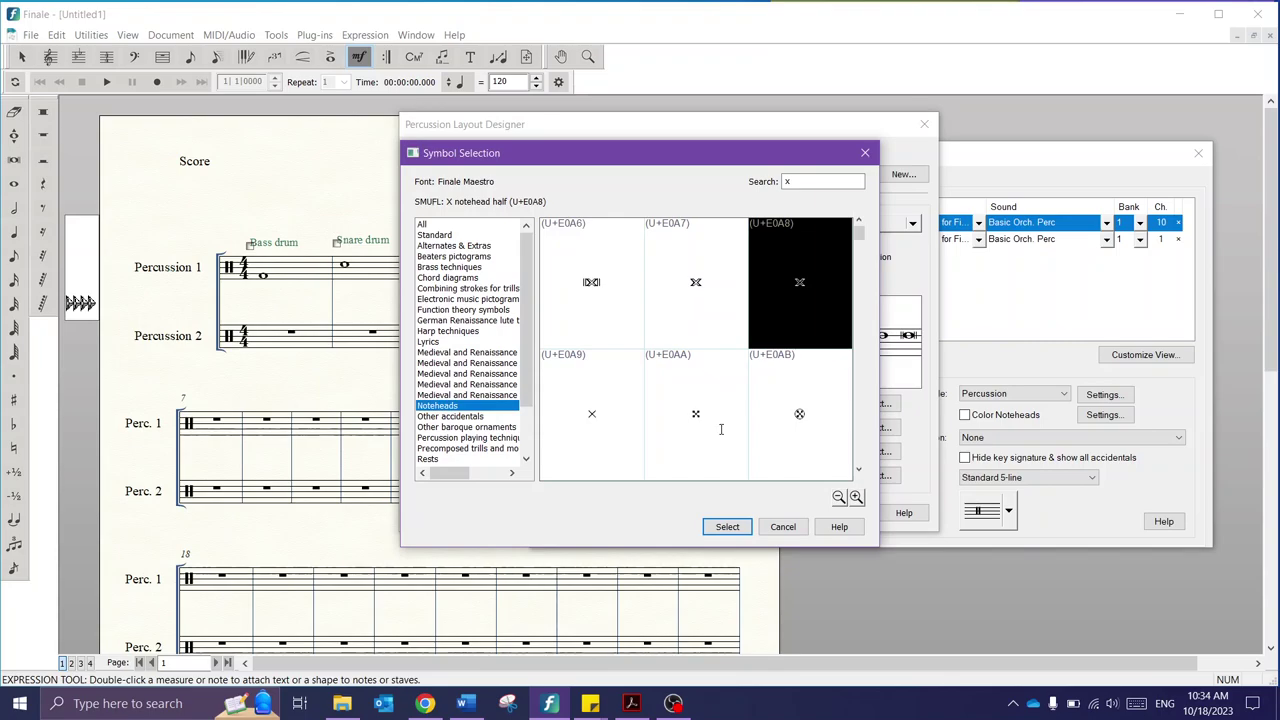
{"action": "left_click", "coordinate": [727, 526]}
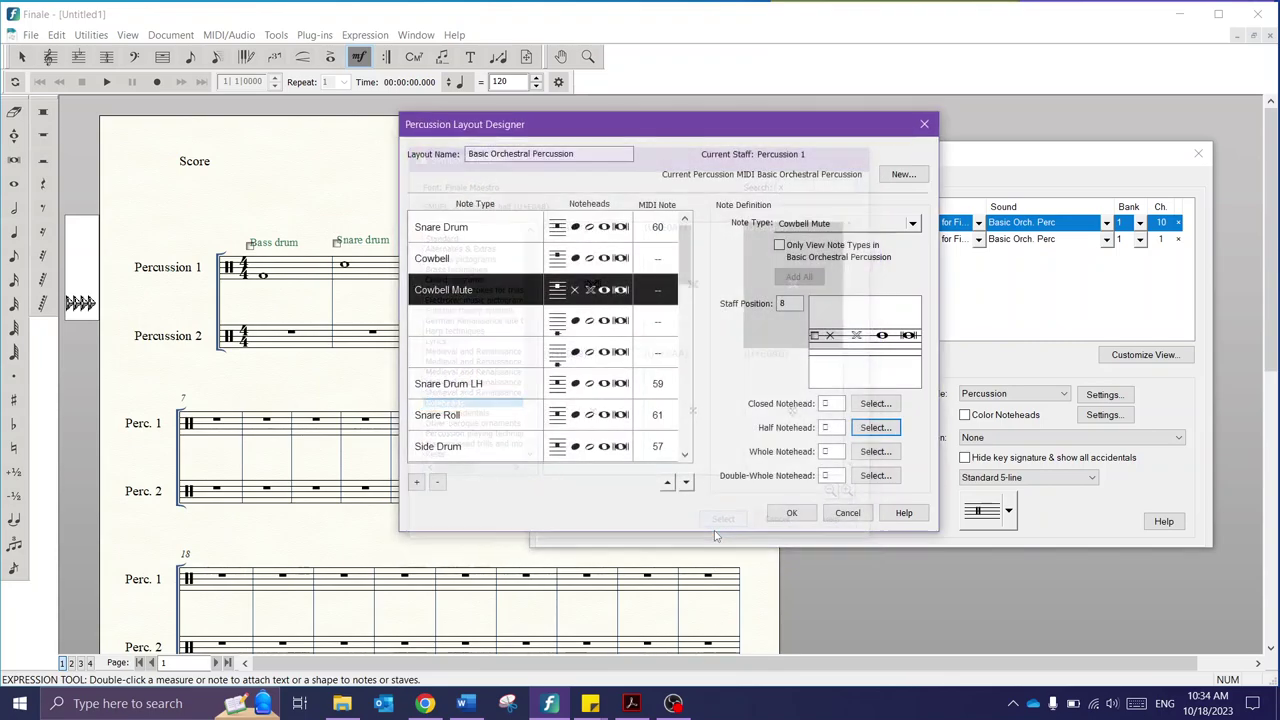
{"action": "left_click", "coordinate": [875, 427]}
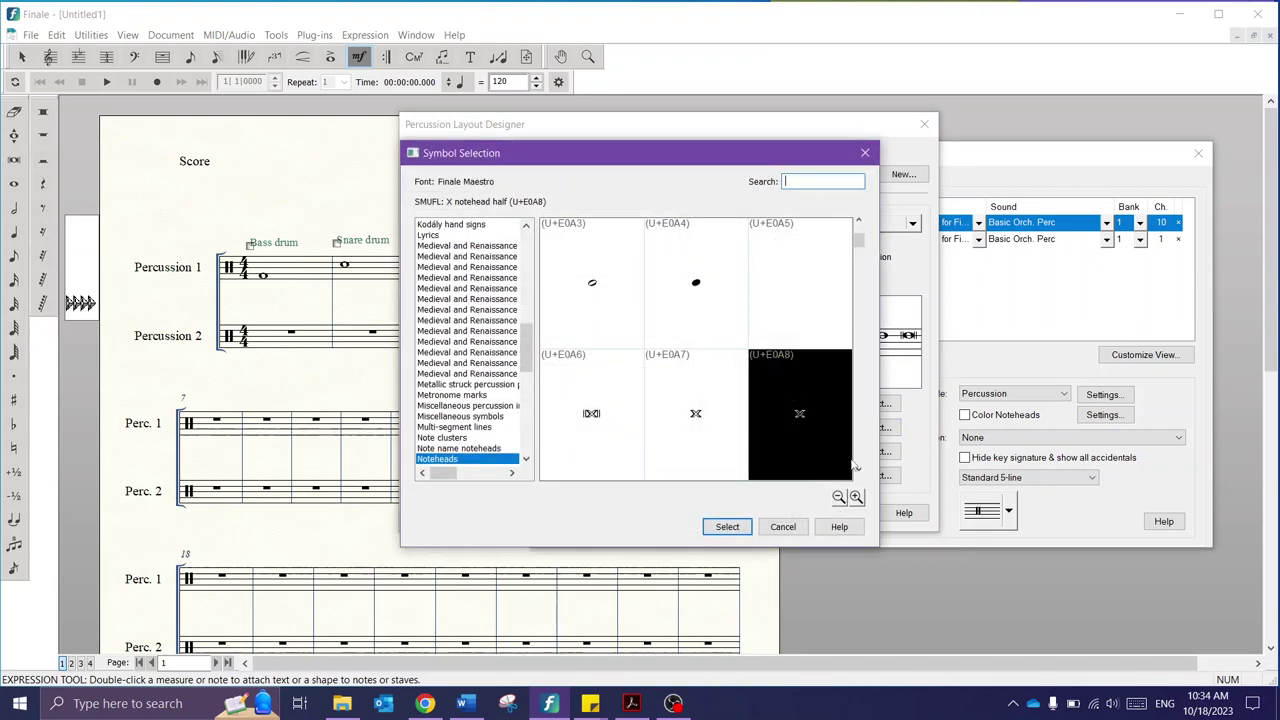
{"action": "type", "text": "x"}
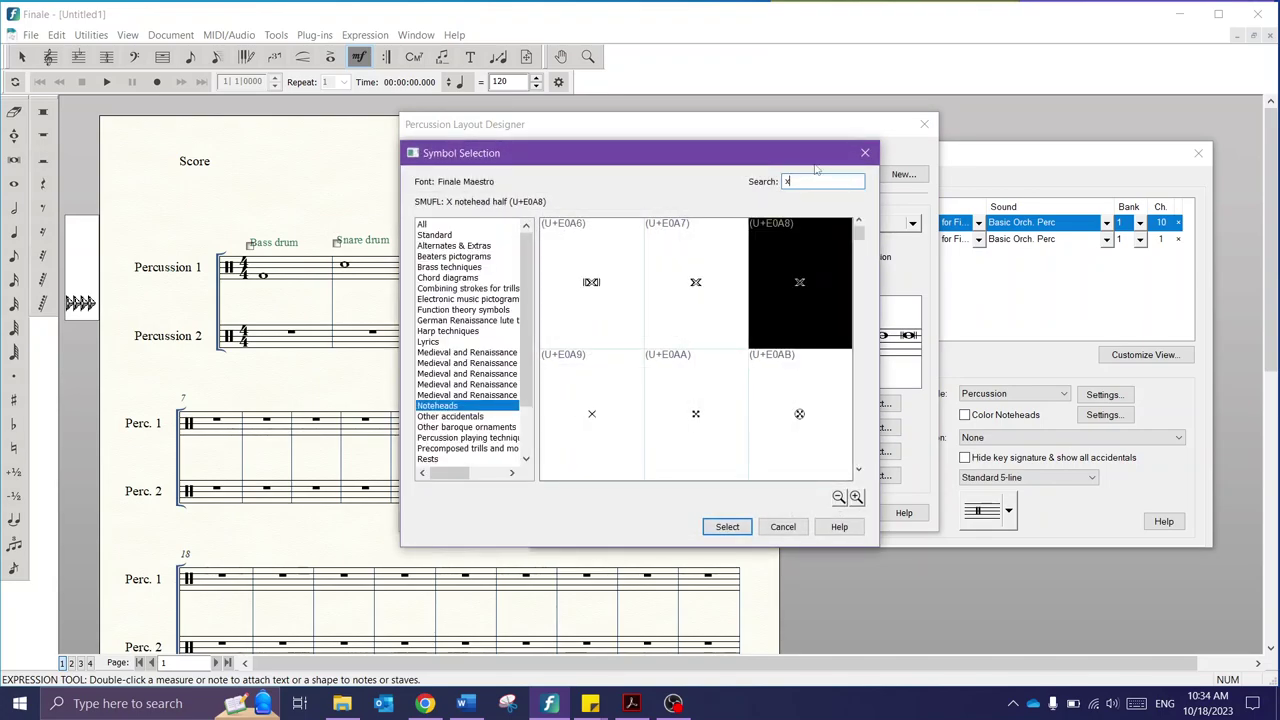
{"action": "left_click", "coordinate": [790, 424]}
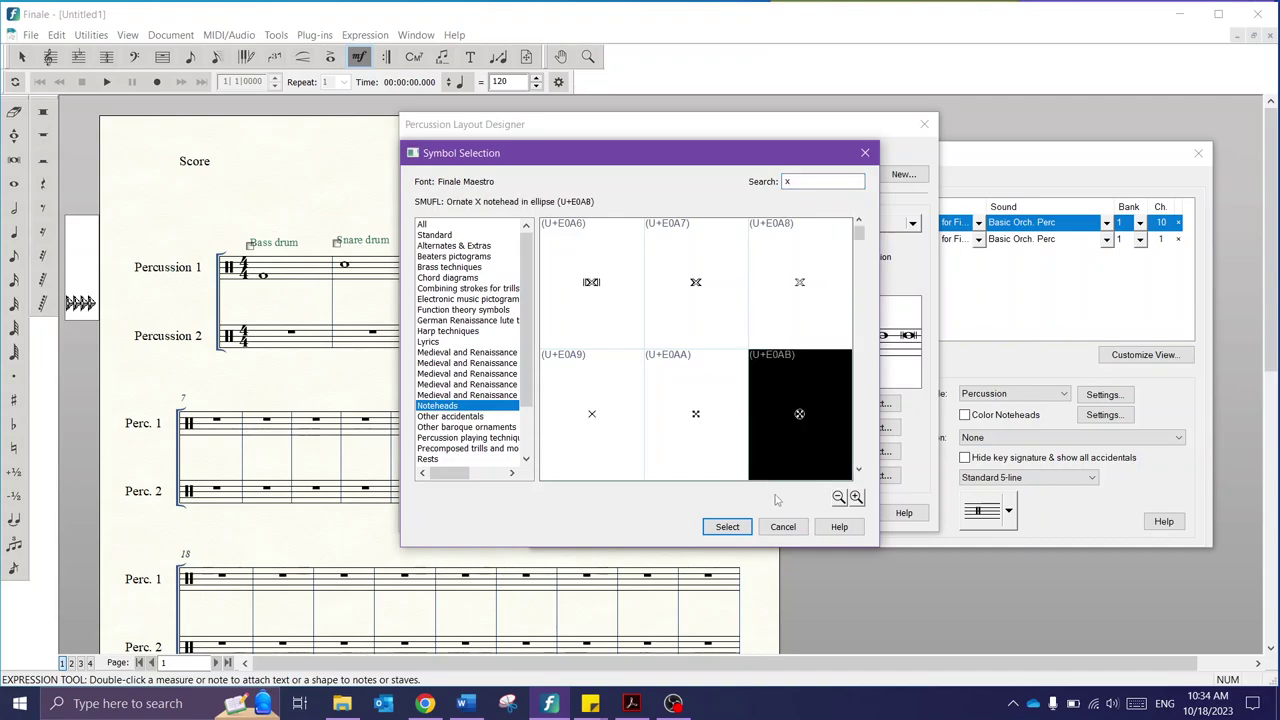
{"action": "left_click", "coordinate": [727, 526]}
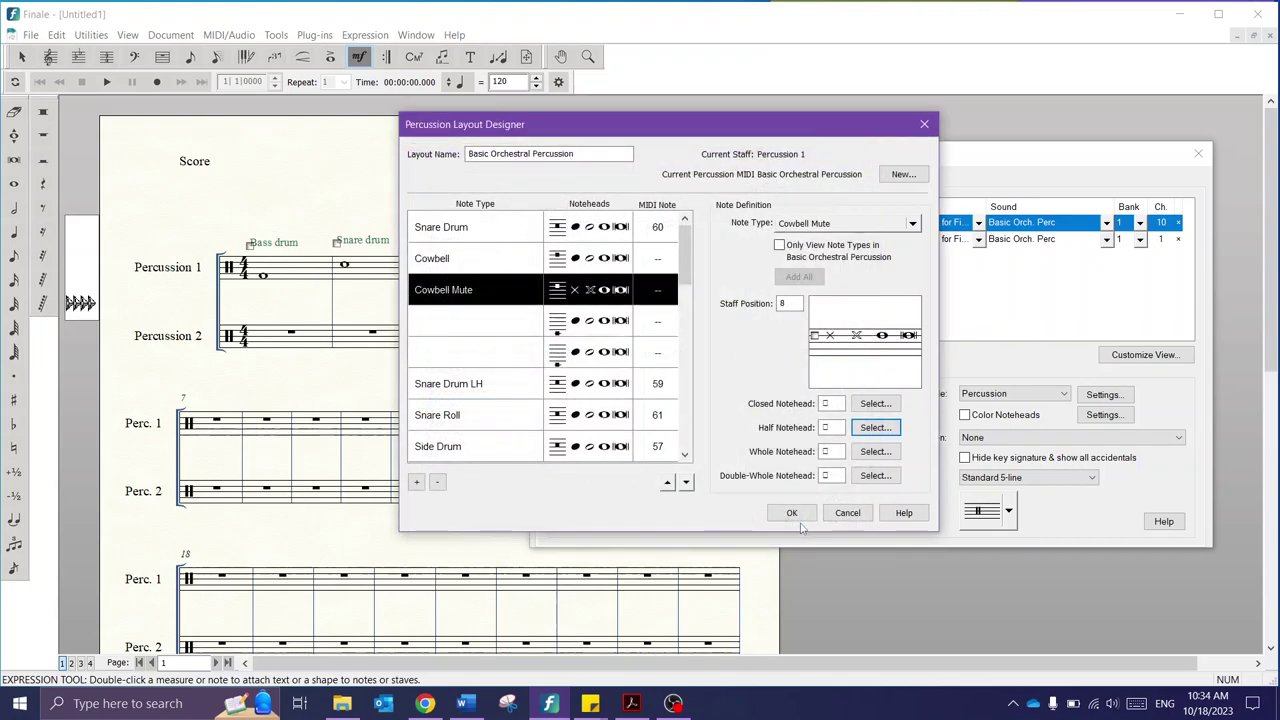
Step: Set Cowbell Mute's whole notehead to the X notehead whole symbol
{"action": "left_click", "coordinate": [875, 451]}
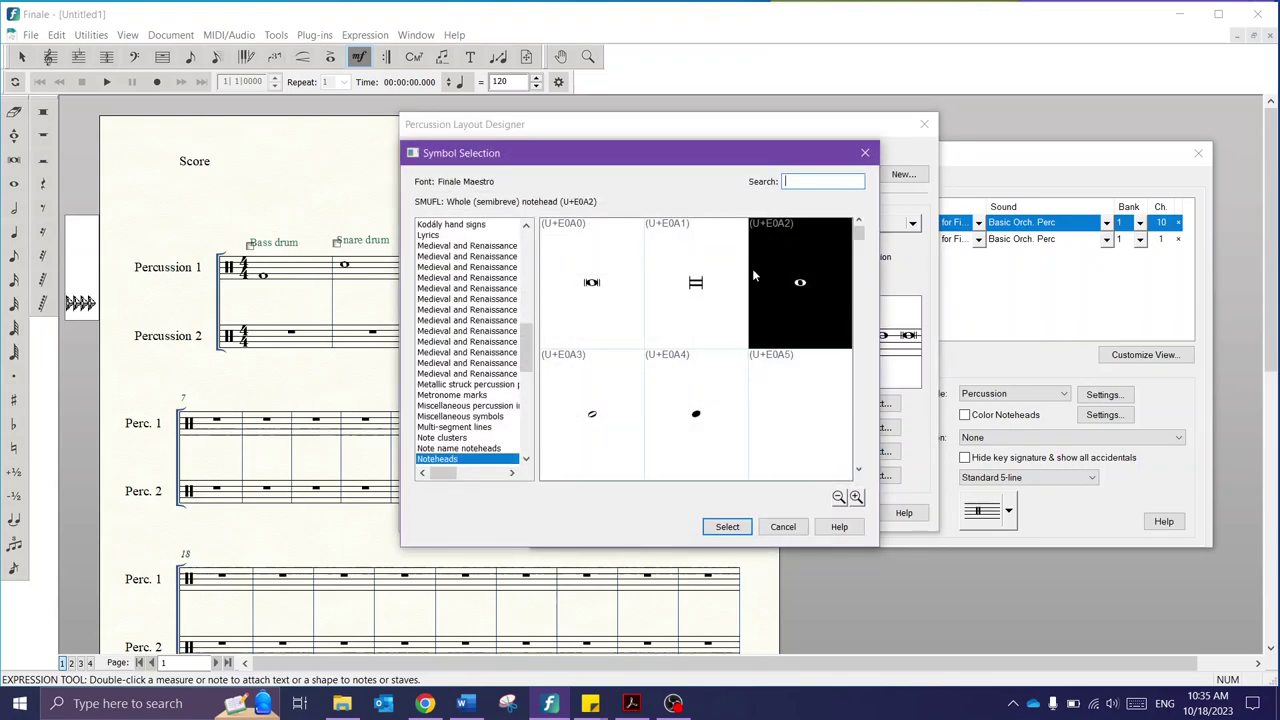
{"action": "type", "text": "x"}
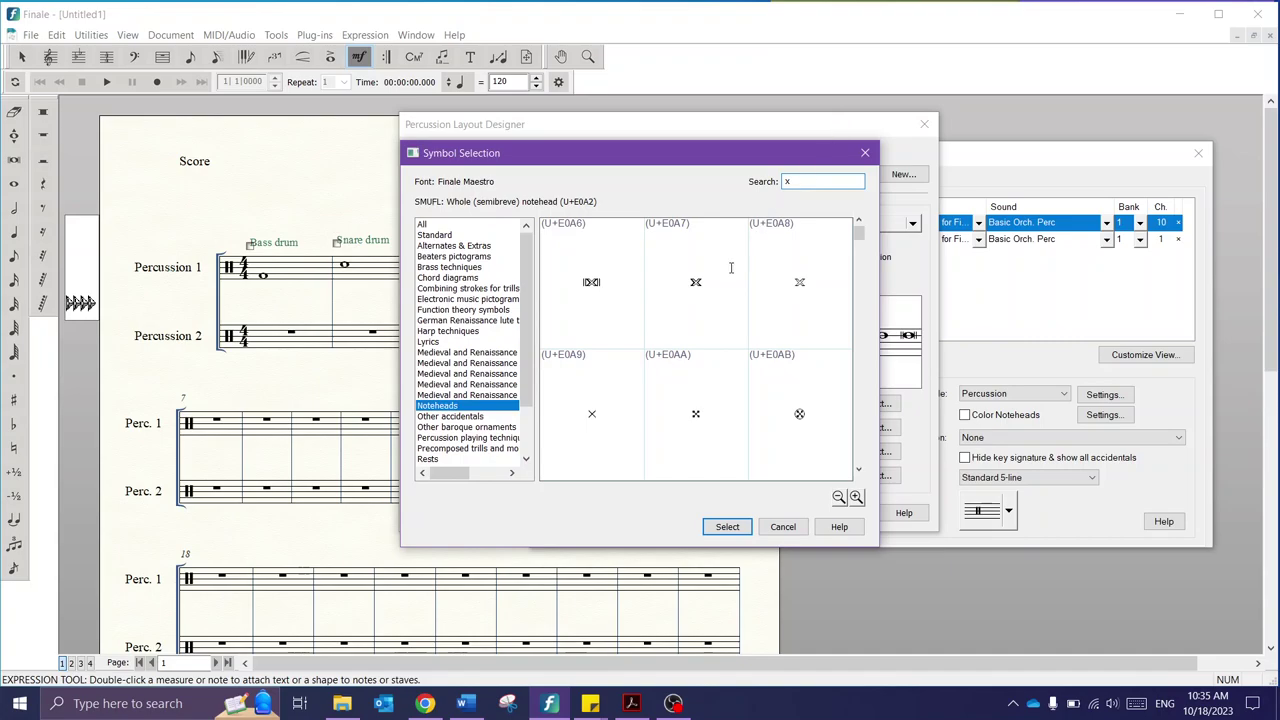
{"action": "left_click", "coordinate": [713, 296]}
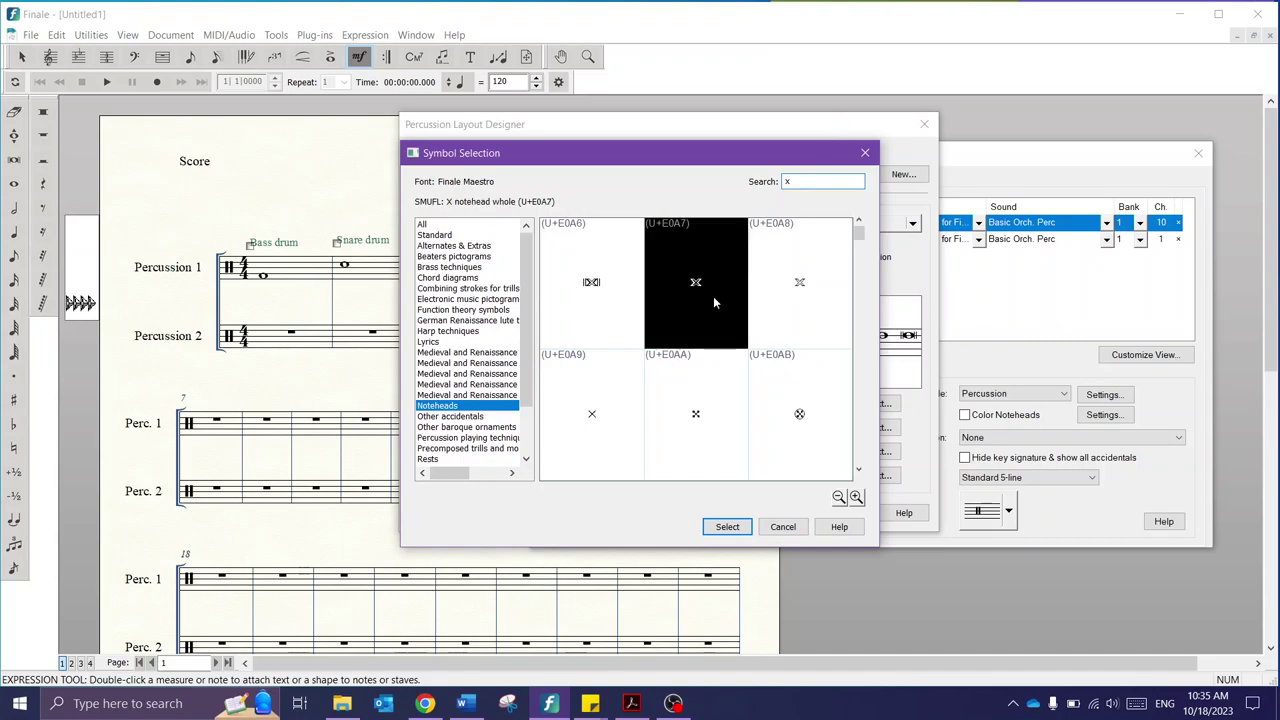
{"action": "left_click", "coordinate": [728, 527]}
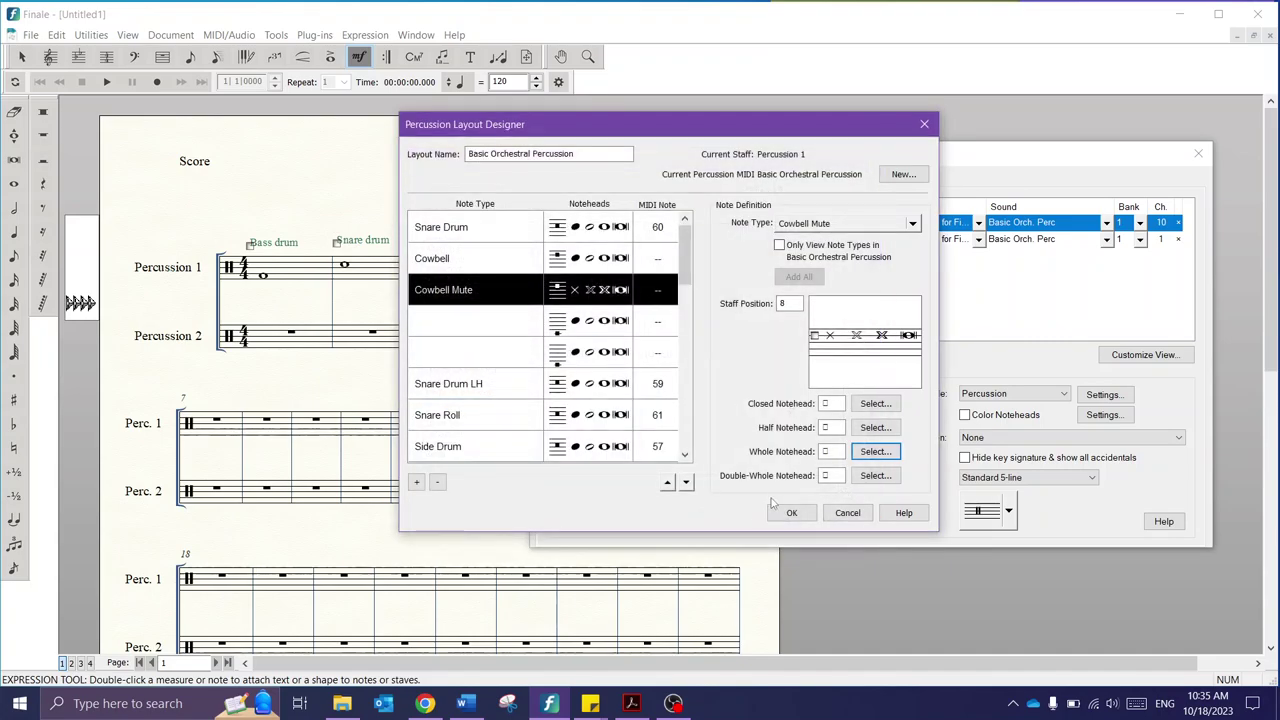
Step: Review the note types from Snare Roll through cymbals, Tam-Tam and triangles, ending on Cowbell Mute
{"action": "left_click", "coordinate": [490, 430]}
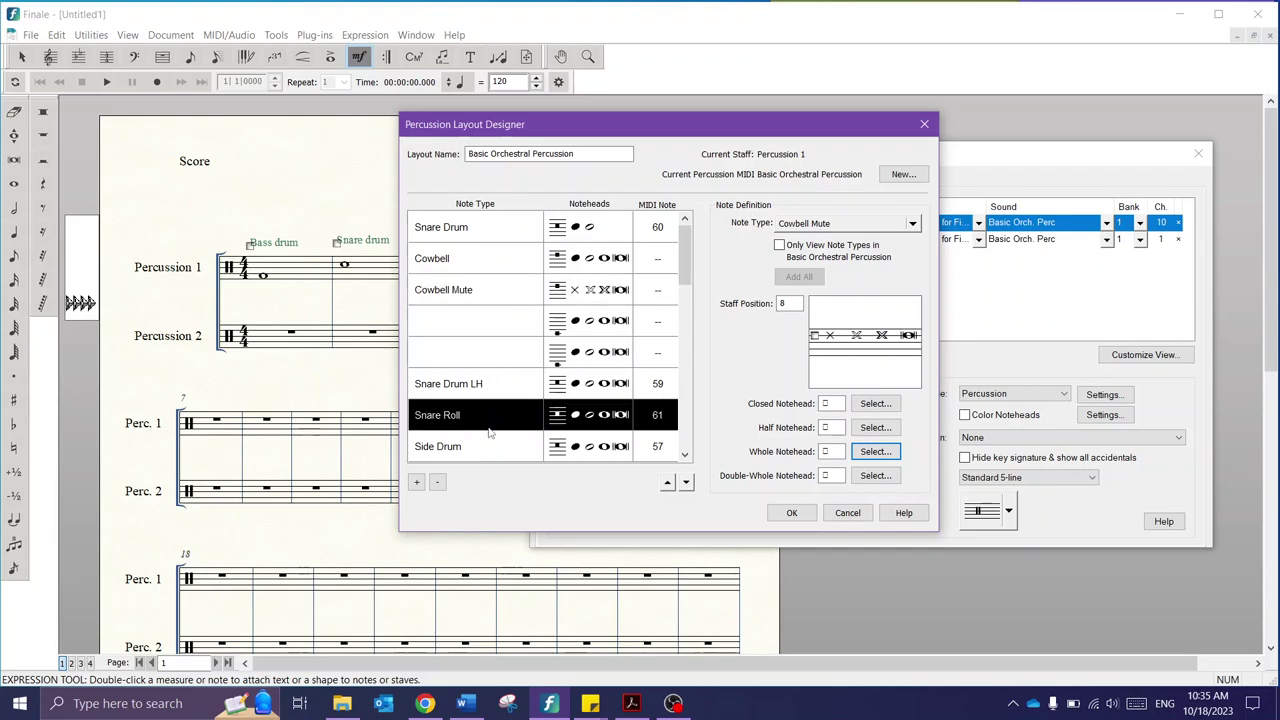
{"action": "key", "text": "Down"}
{"action": "key", "text": "Down"}
{"action": "key", "text": "Down"}
{"action": "key", "text": "Down"}
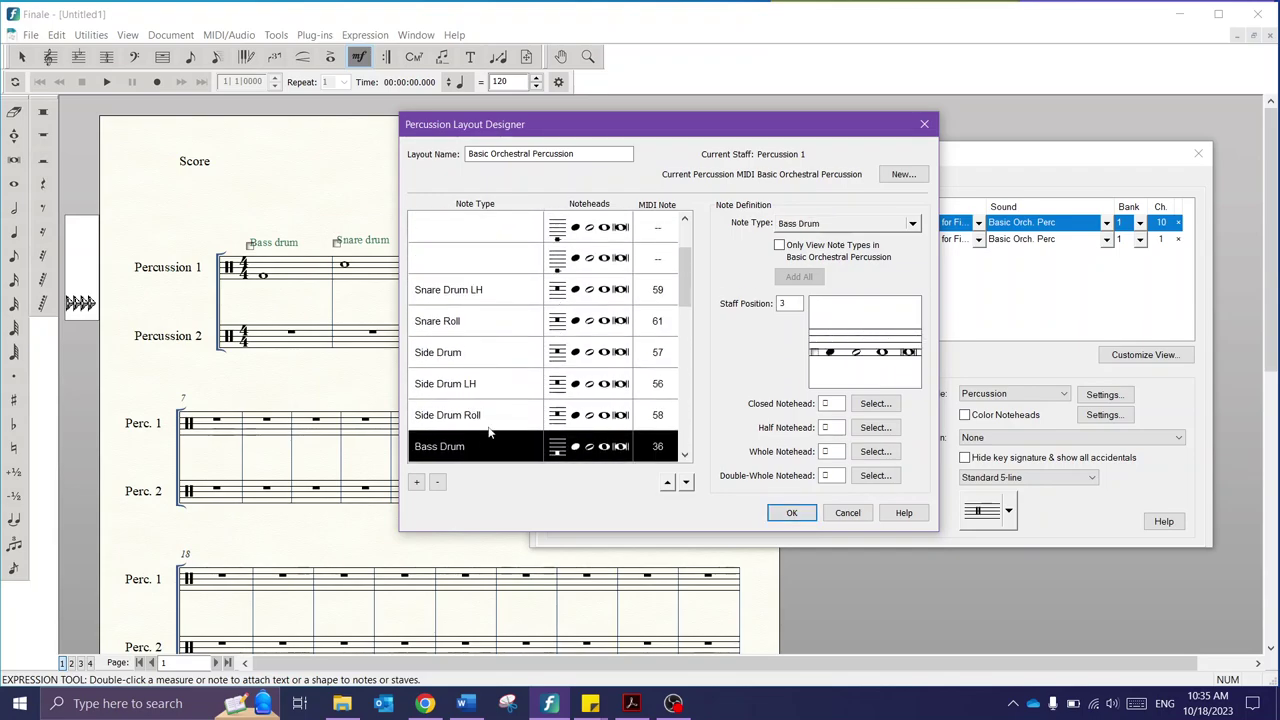
{"action": "key", "text": "Down"}
{"action": "key", "text": "Down"}
{"action": "key", "text": "Down"}
{"action": "key", "text": "Down"}
{"action": "key", "text": "Down"}
{"action": "key", "text": "Down"}
{"action": "key", "text": "Down"}
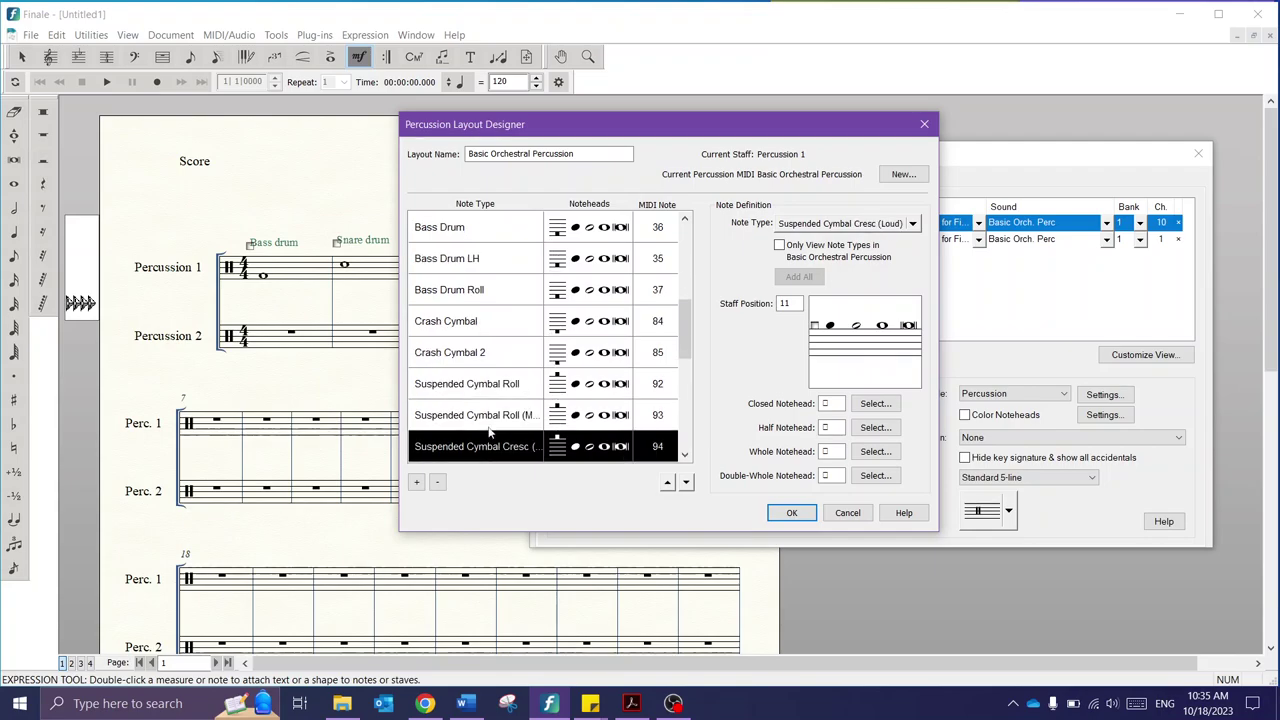
{"action": "key", "text": "Down"}
{"action": "key", "text": "Down"}
{"action": "key", "text": "Down"}
{"action": "key", "text": "Down"}
{"action": "key", "text": "Down"}
{"action": "key", "text": "Down"}
{"action": "key", "text": "Down"}
{"action": "key", "text": "Down"}
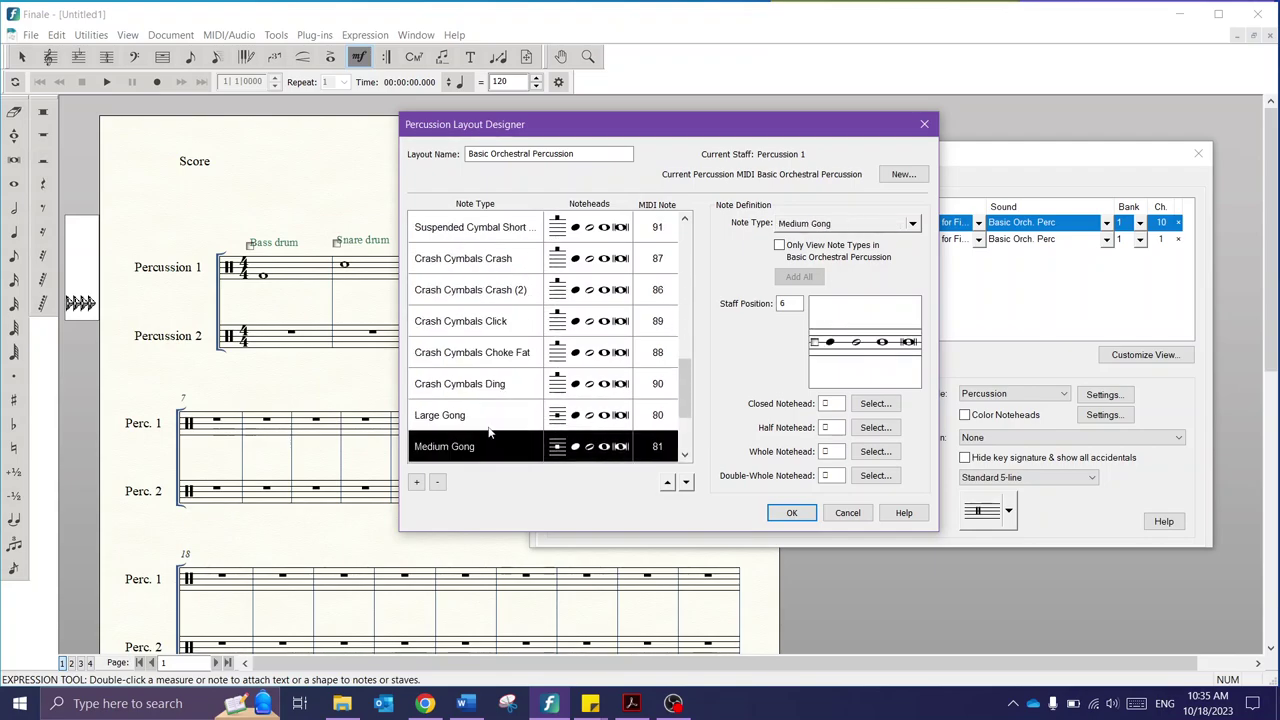
{"action": "key", "text": "Down"}
{"action": "key", "text": "Down"}
{"action": "key", "text": "Down"}
{"action": "key", "text": "Down"}
{"action": "key", "text": "Up"}
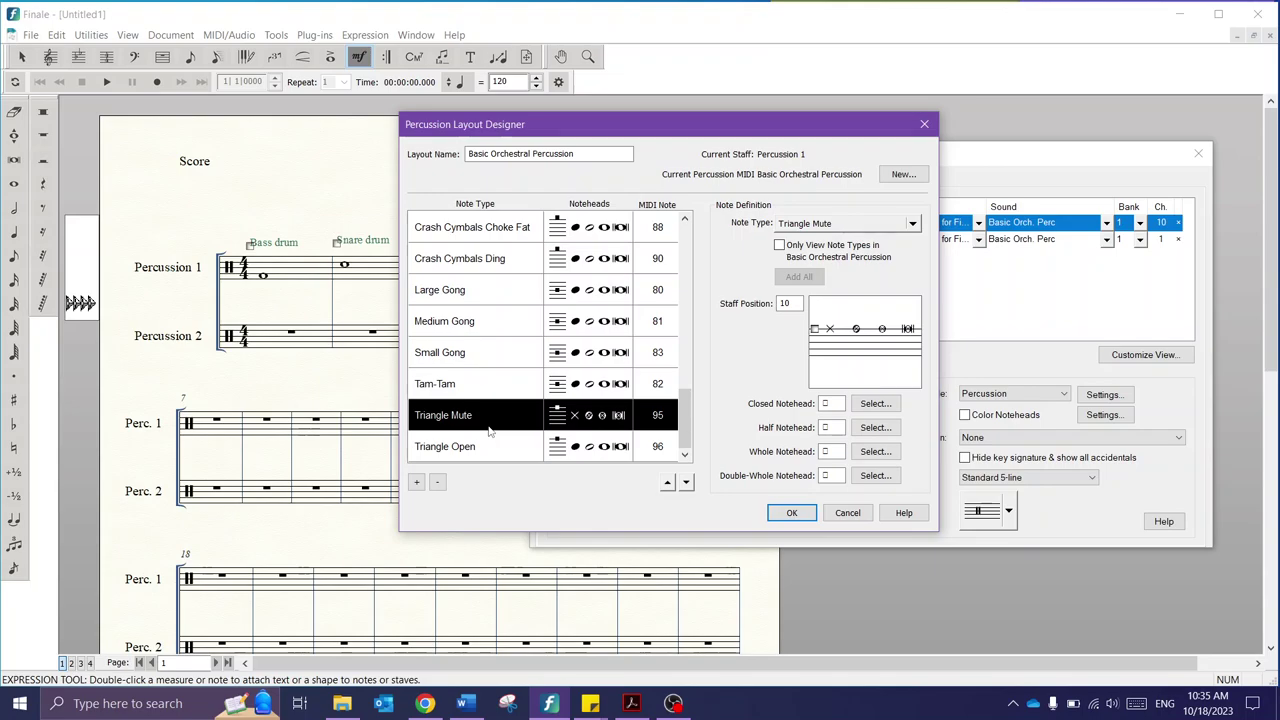
{"action": "key", "text": "Down"}
{"action": "key", "text": "Up"}
{"action": "key", "text": "Up"}
{"action": "key", "text": "Up"}
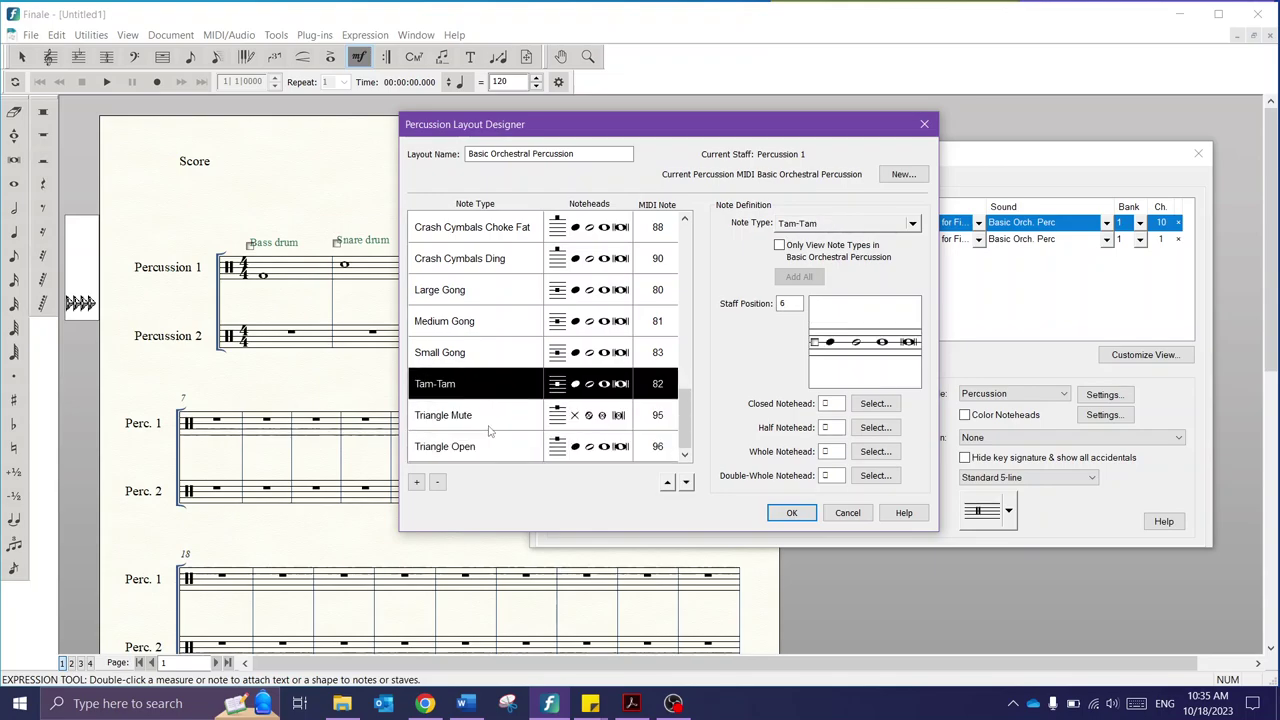
{"action": "key", "text": "Down"}
{"action": "key", "text": "Down"}
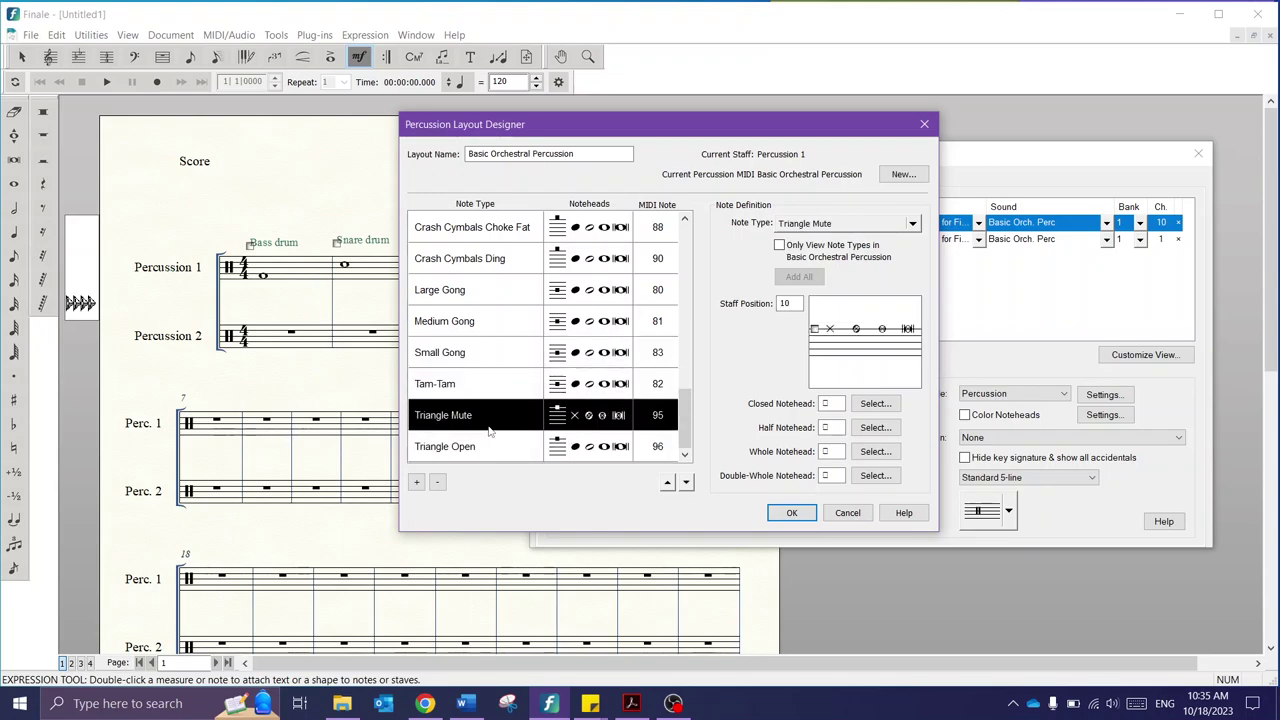
{"action": "key", "text": "Up"}
{"action": "key", "text": "Up"}
{"action": "key", "text": "Up"}
{"action": "key", "text": "Up"}
{"action": "key", "text": "Up"}
{"action": "key", "text": "Up"}
{"action": "key", "text": "Up"}
{"action": "key", "text": "Up"}
{"action": "key", "text": "Up"}
{"action": "key", "text": "Up"}
{"action": "key", "text": "Up"}
{"action": "key", "text": "Up"}
{"action": "key", "text": "Up"}
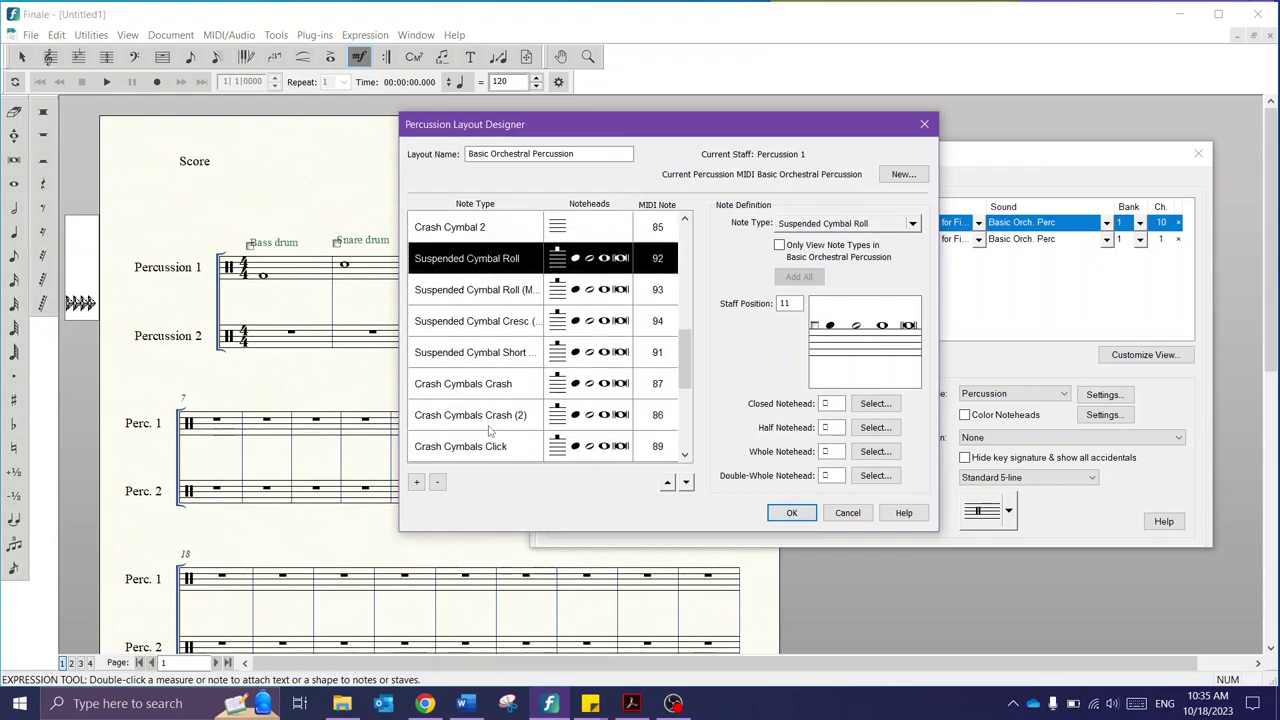
{"action": "key", "text": "Up"}
{"action": "key", "text": "Up"}
{"action": "key", "text": "Up"}
{"action": "key", "text": "Up"}
{"action": "key", "text": "Up"}
{"action": "key", "text": "Up"}
{"action": "key", "text": "Up"}
{"action": "key", "text": "Up"}
{"action": "key", "text": "Up"}
{"action": "key", "text": "Up"}
{"action": "key", "text": "Up"}
{"action": "key", "text": "Up"}
{"action": "key", "text": "Up"}
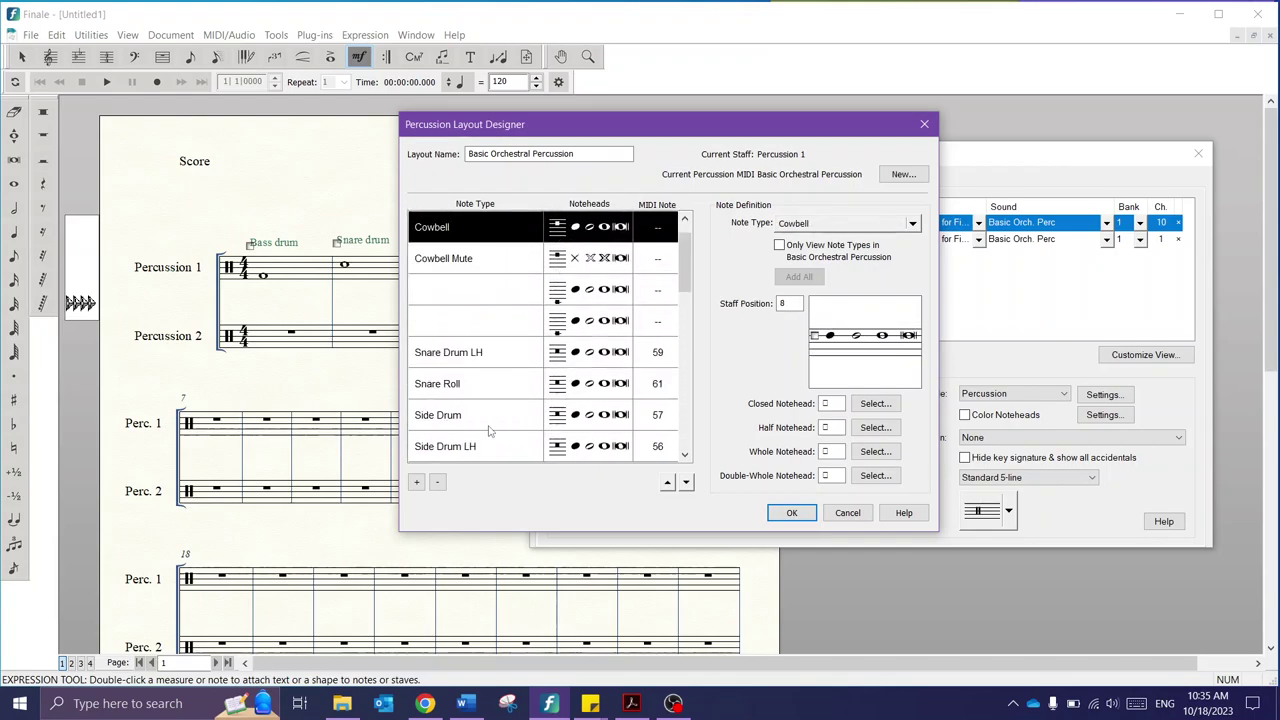
{"action": "key", "text": "Down"}
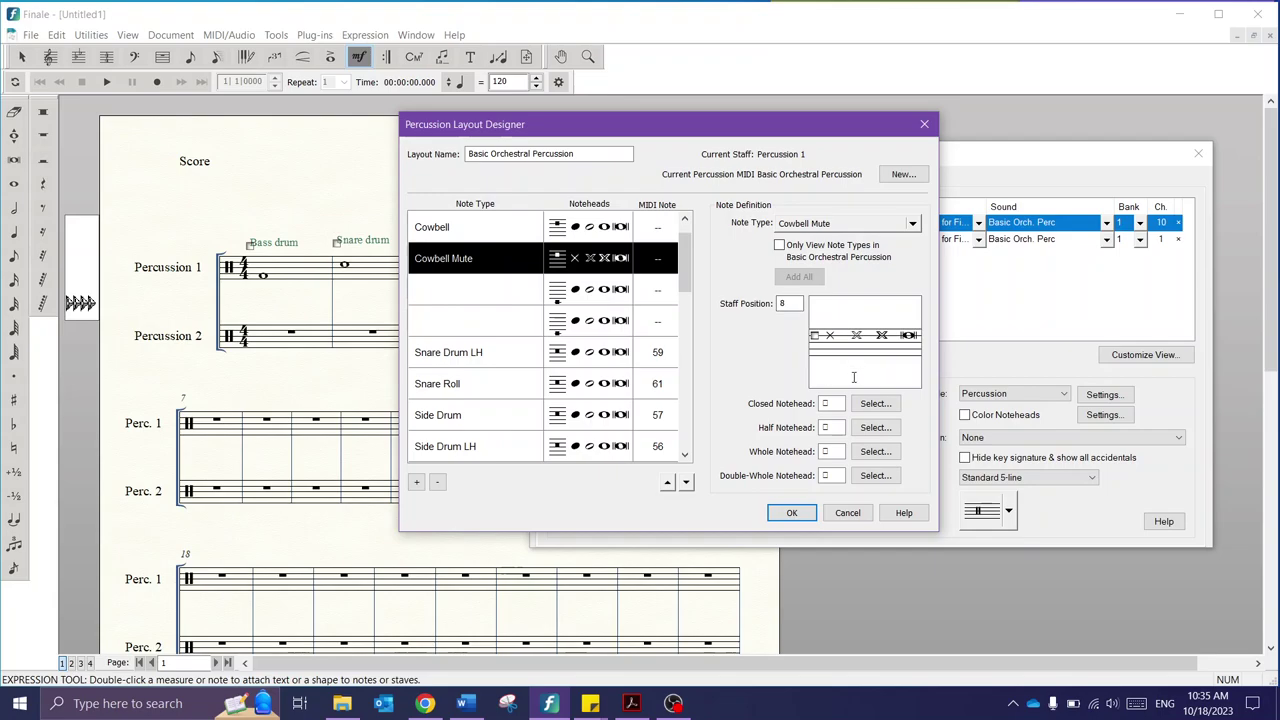
Step: Set Cowbell Mute's half notehead to Circle X half (U+E0B2)
{"action": "left_click", "coordinate": [871, 428]}
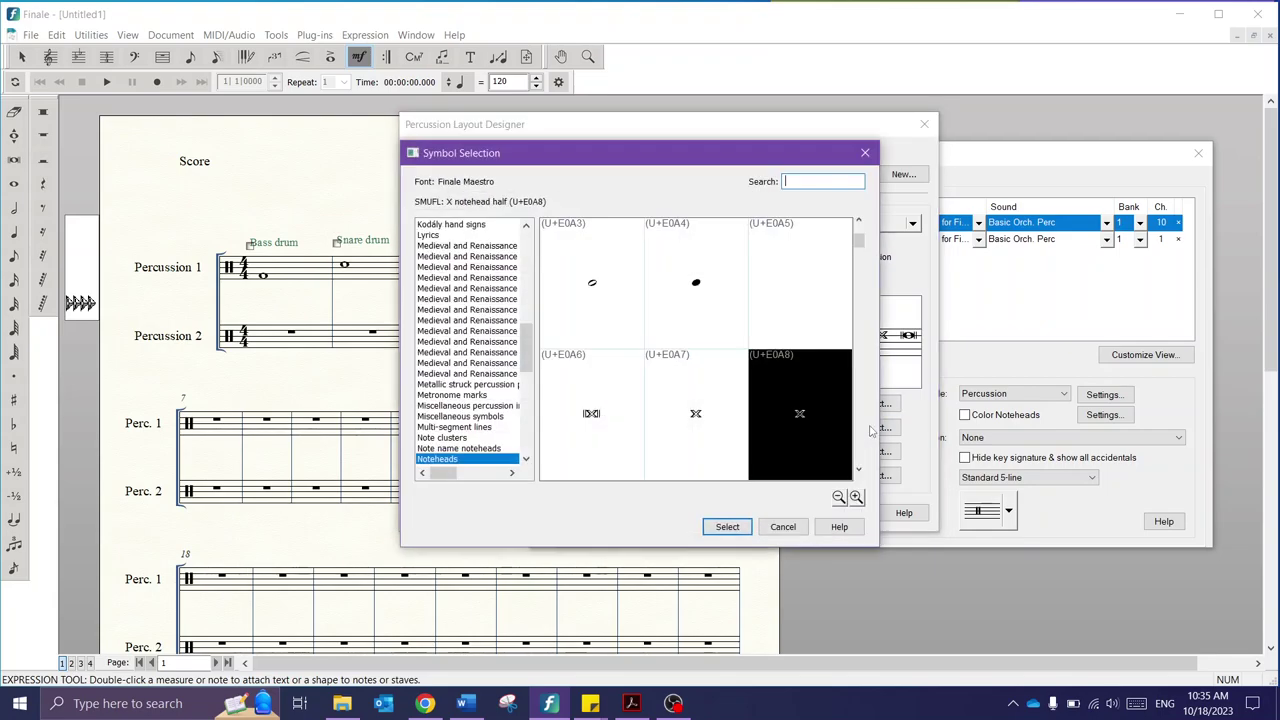
{"action": "type", "text": "x"}
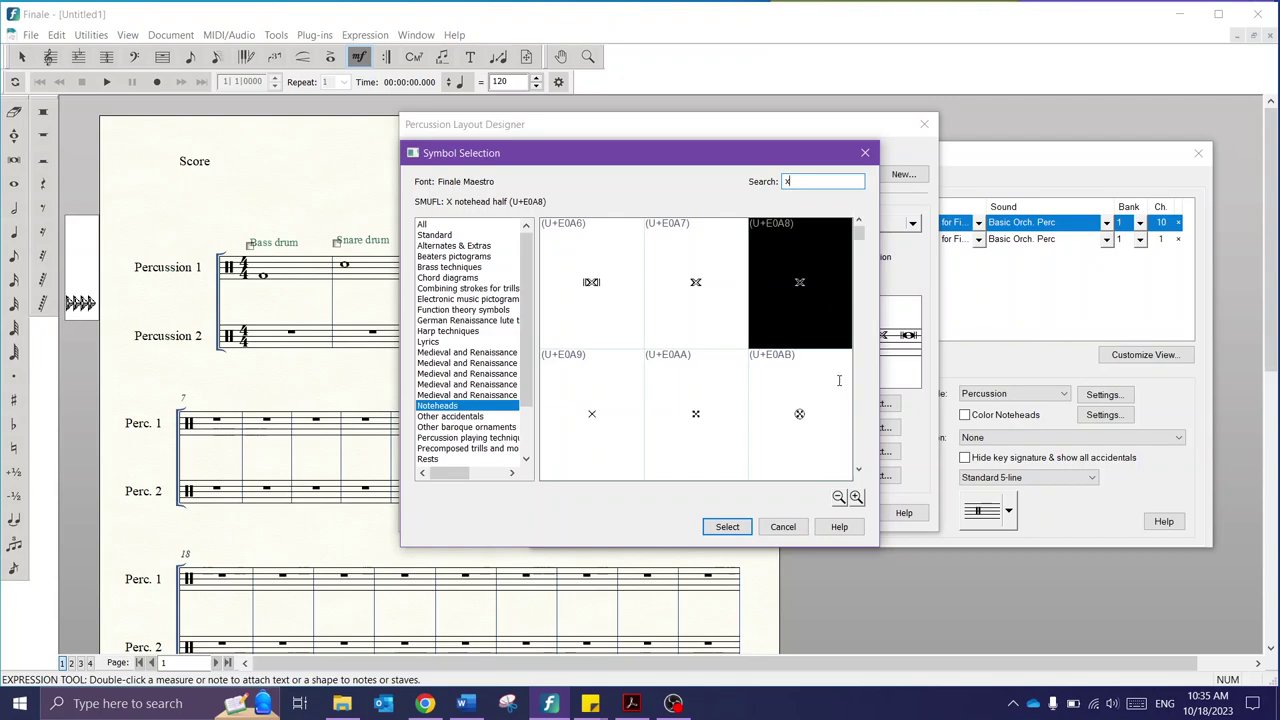
{"action": "left_click", "coordinate": [858, 470]}
{"action": "left_click", "coordinate": [858, 470]}
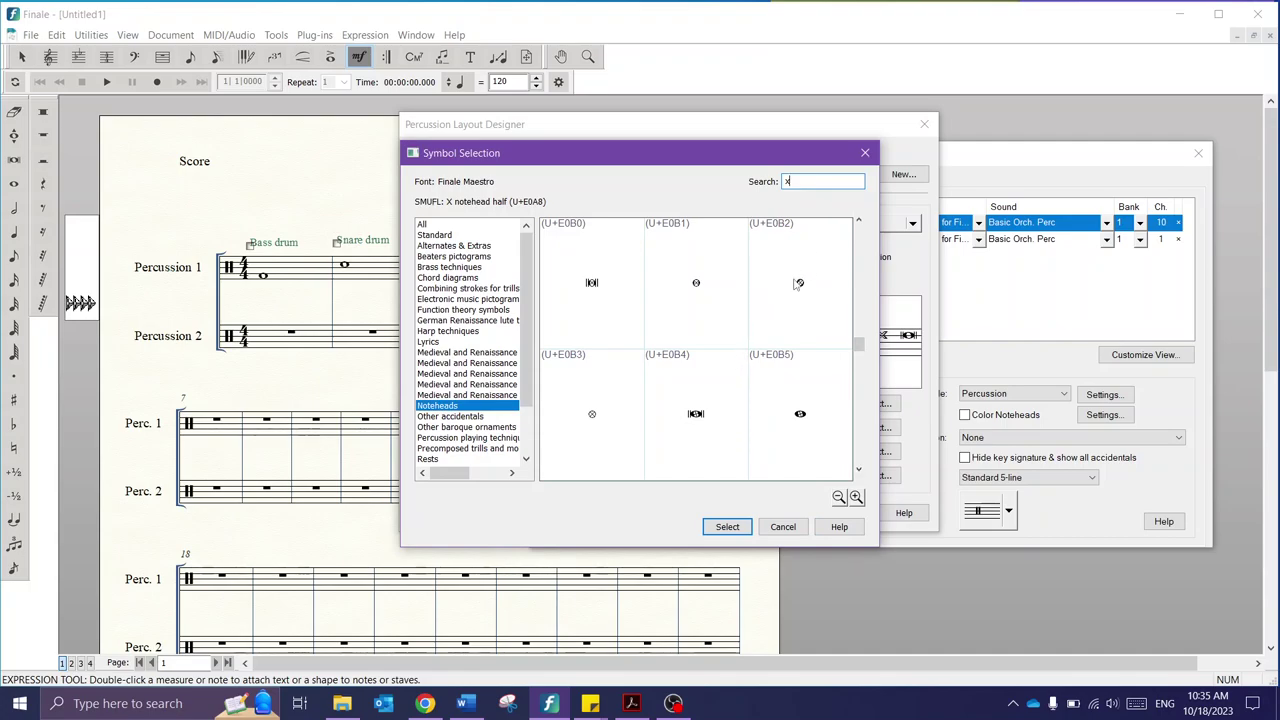
{"action": "left_click", "coordinate": [797, 290]}
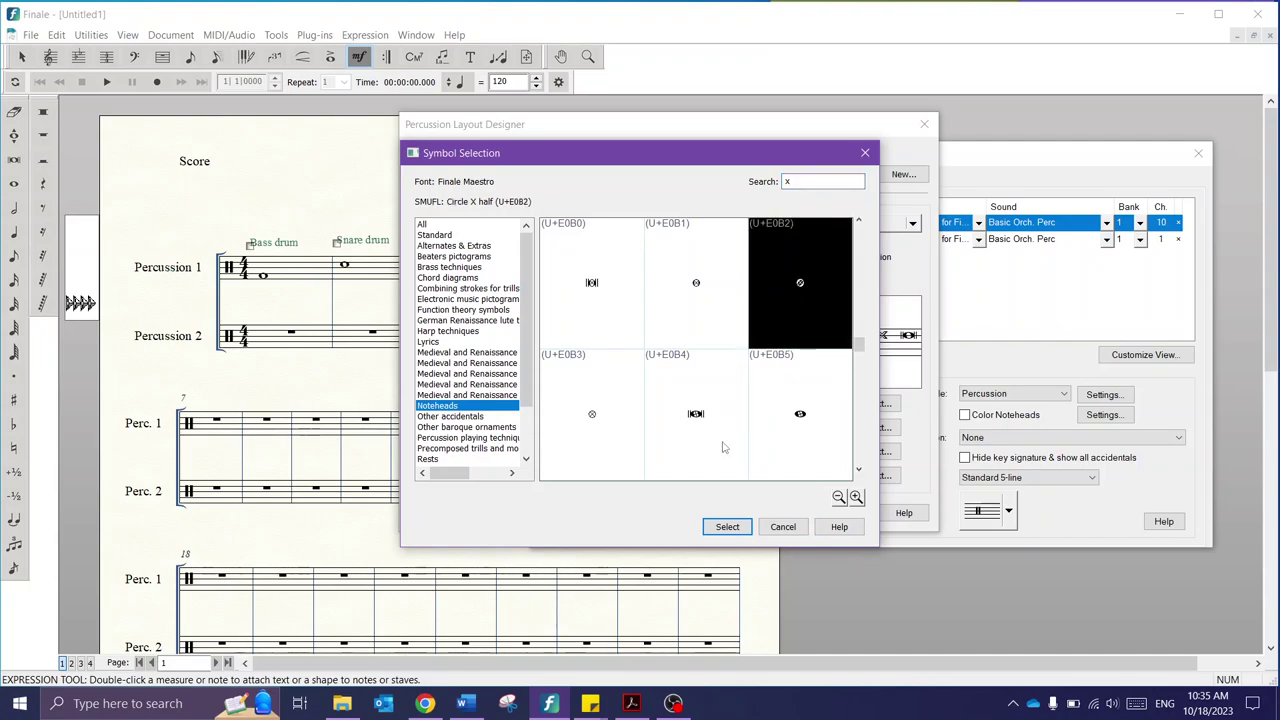
{"action": "left_click", "coordinate": [727, 527]}
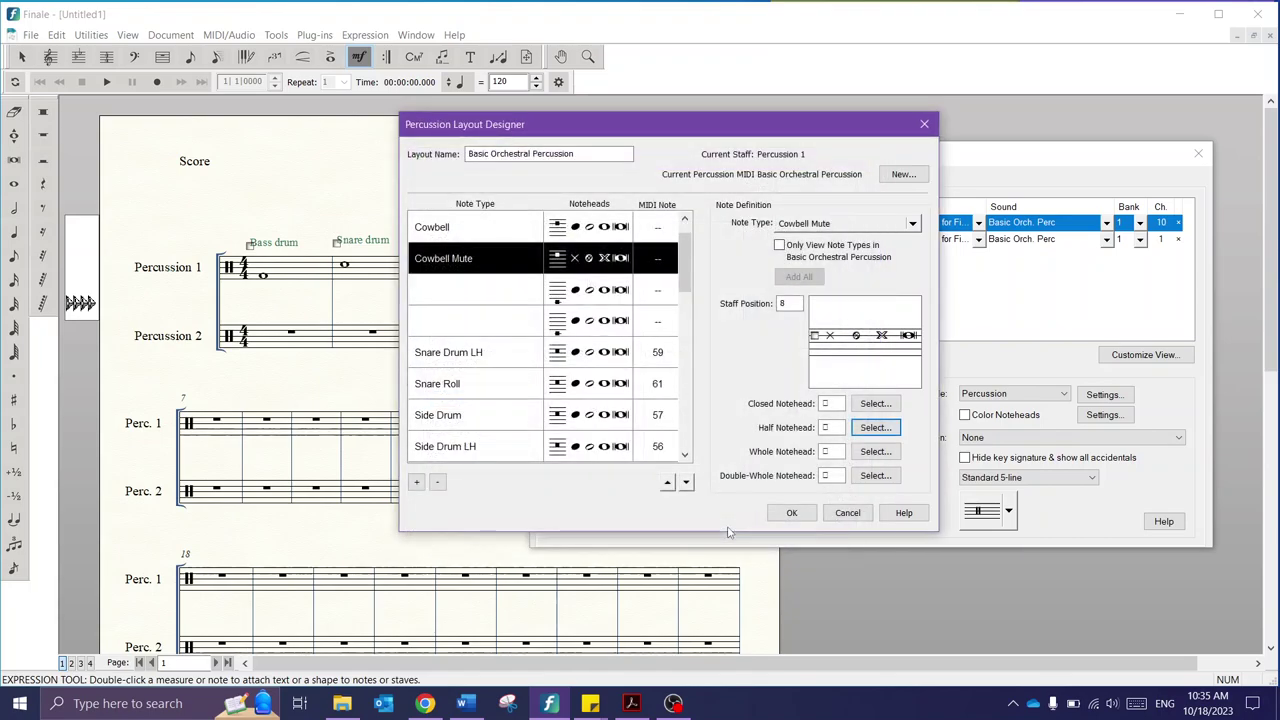
Step: Set Cowbell Mute's whole notehead to Circle X whole (U+E0B1)
{"action": "left_click", "coordinate": [866, 452]}
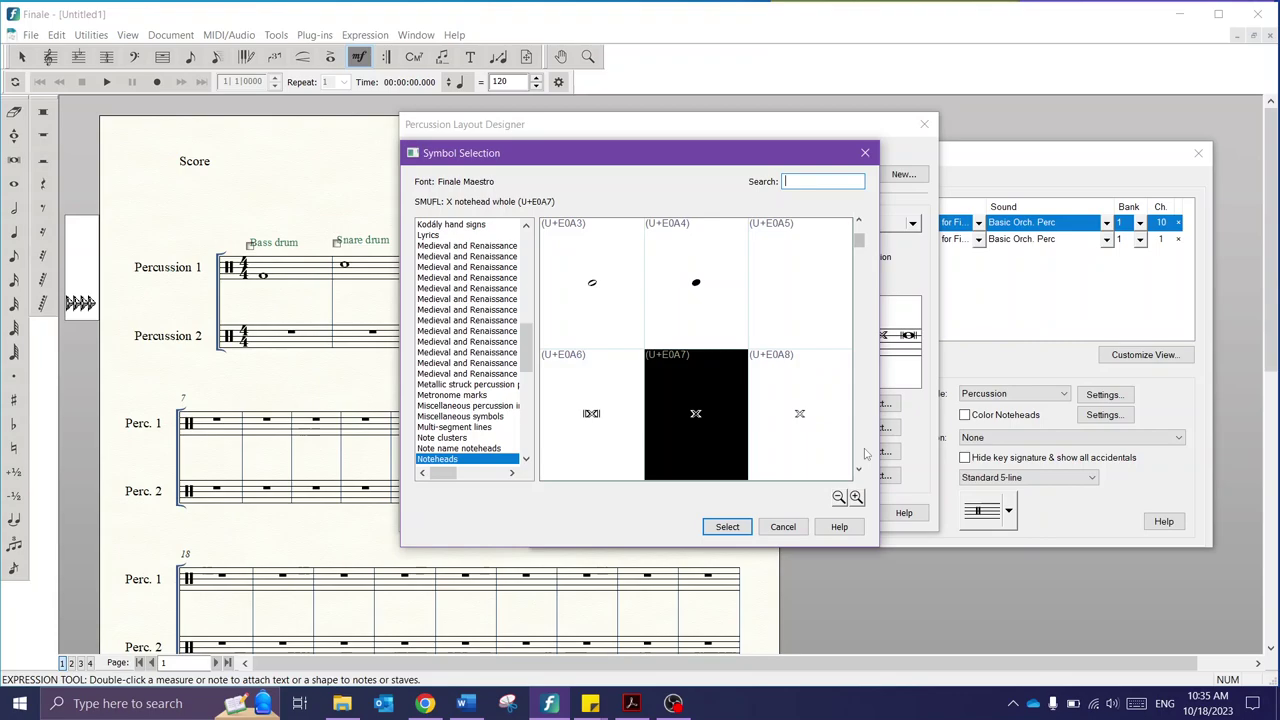
{"action": "type", "text": "x"}
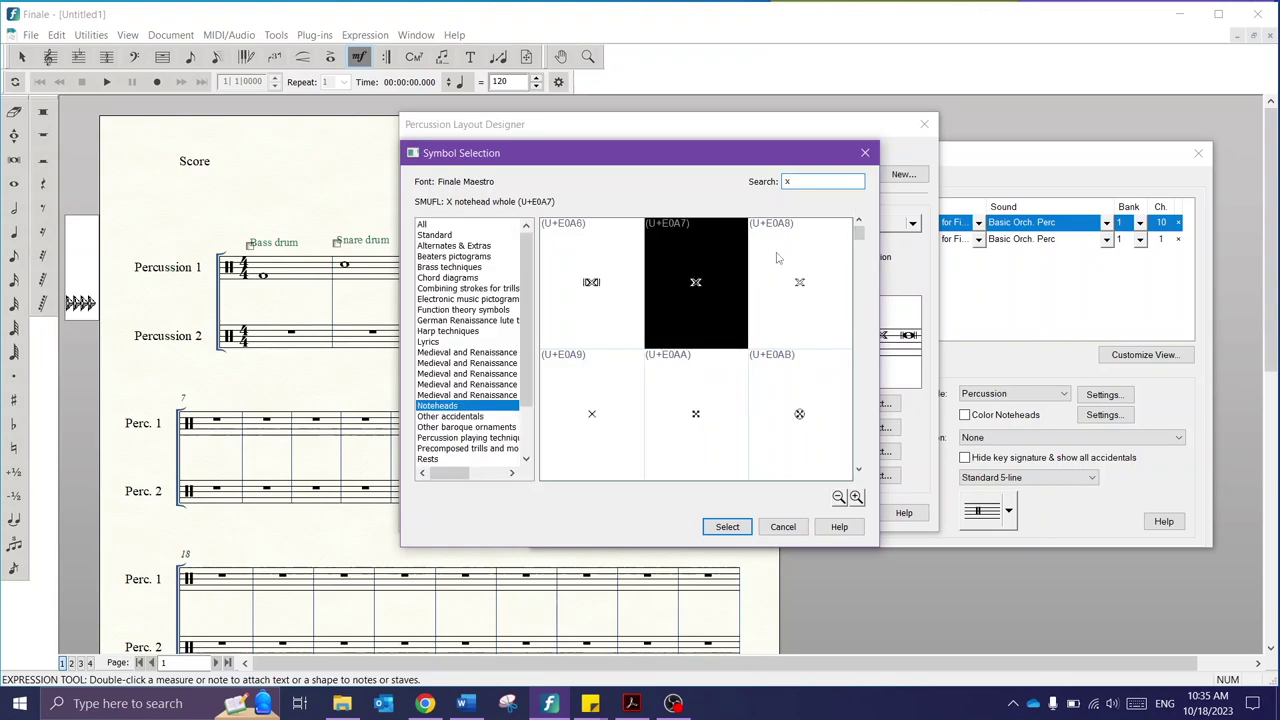
{"action": "left_click", "coordinate": [697, 428]}
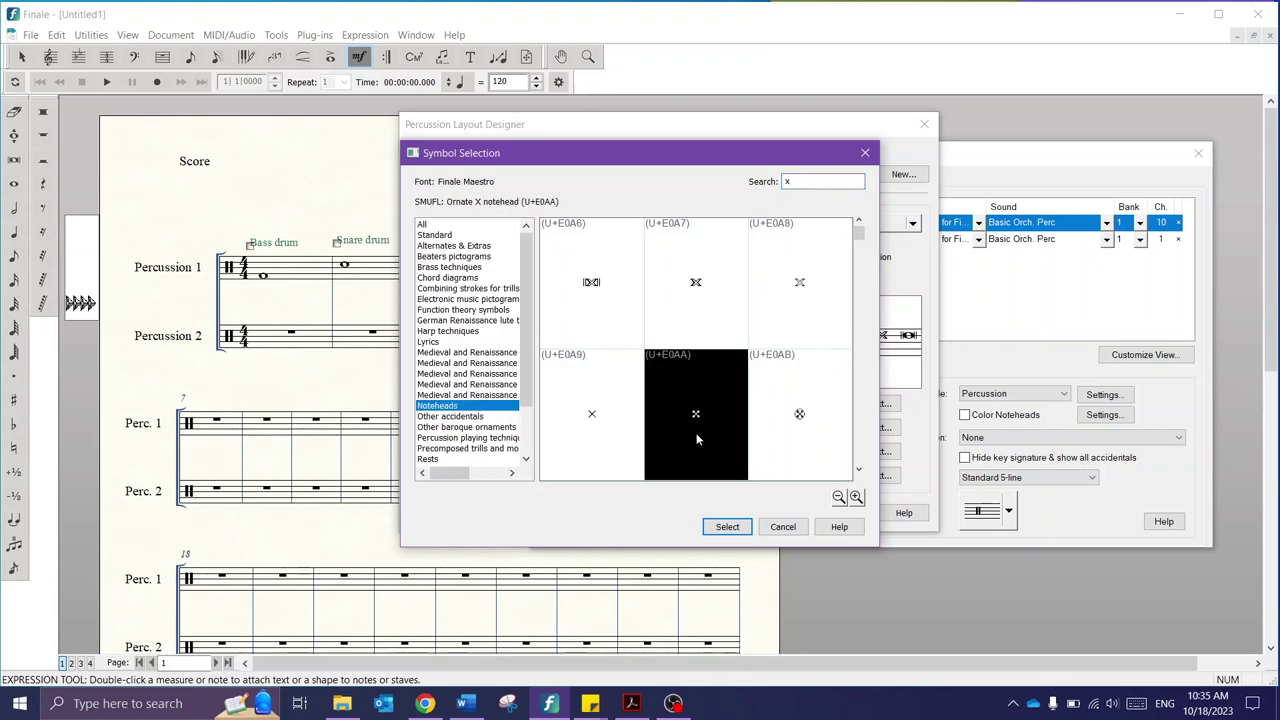
{"action": "scroll", "coordinate": [697, 435], "scroll_direction": "down", "scroll_amount": 2}
{"action": "key", "text": "Up"}
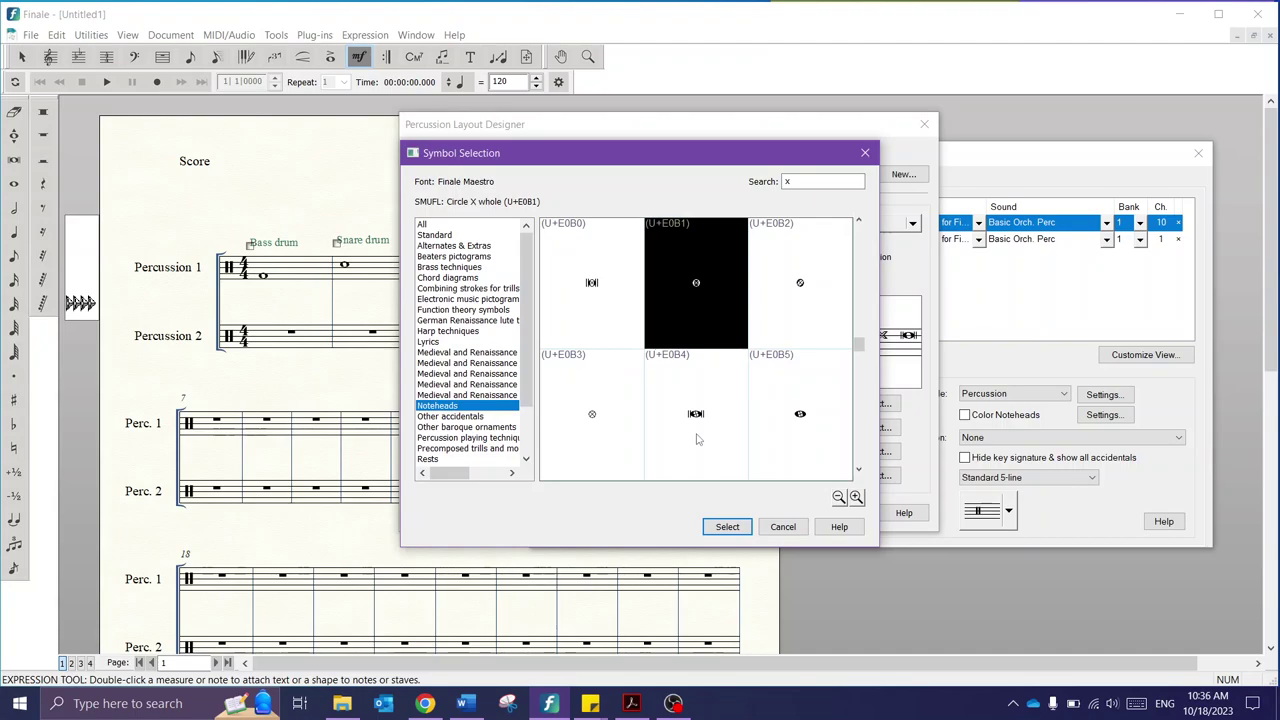
{"action": "key", "text": "Down"}
{"action": "key", "text": "Down"}
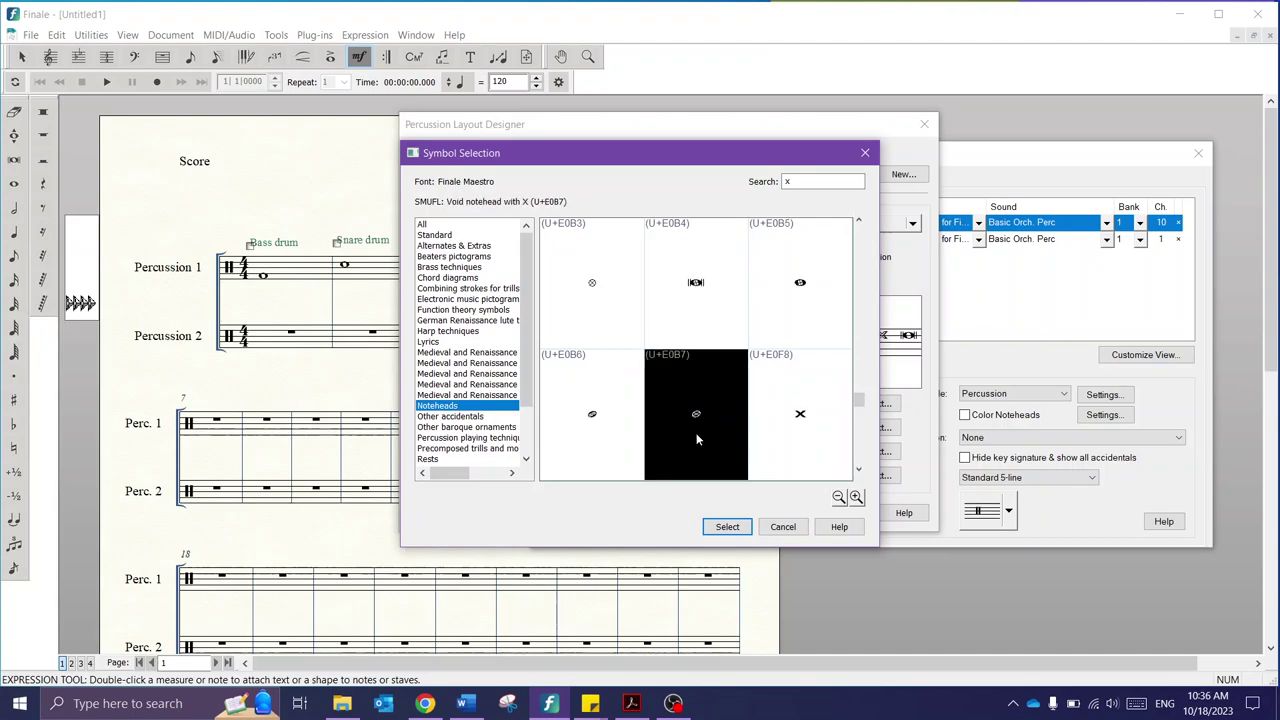
{"action": "key", "text": "Up"}
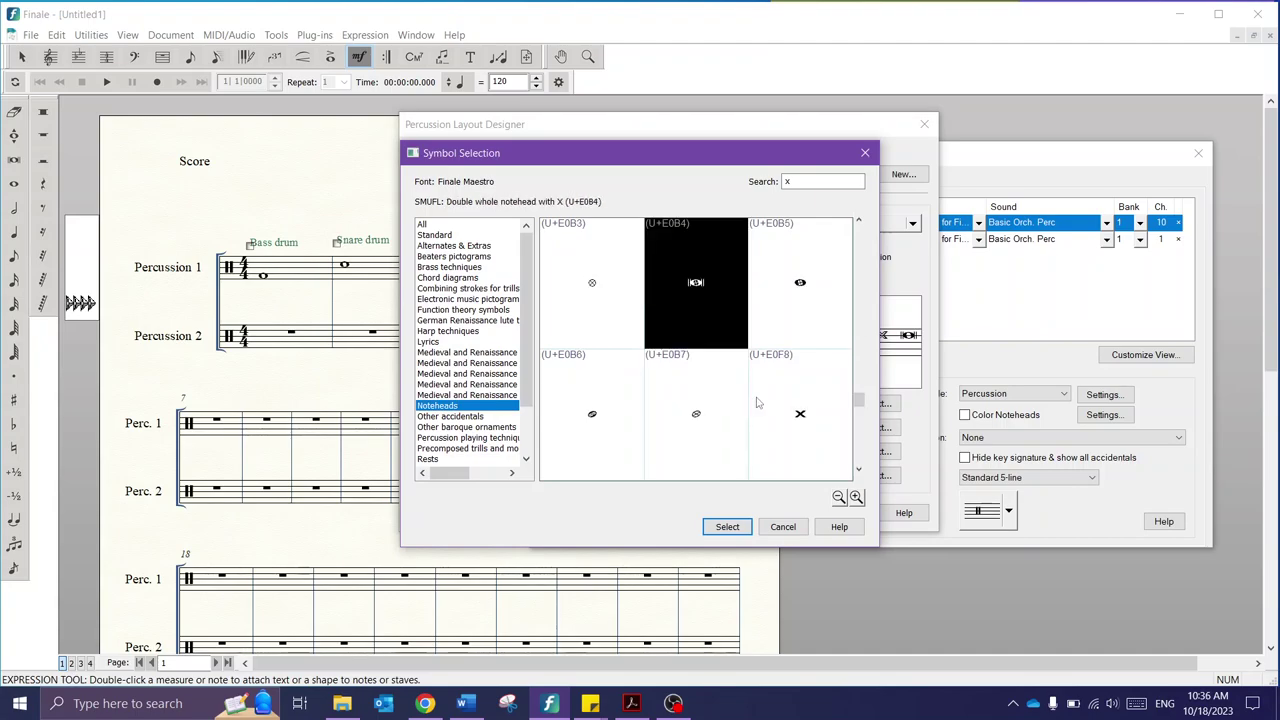
{"action": "key", "text": "Up"}
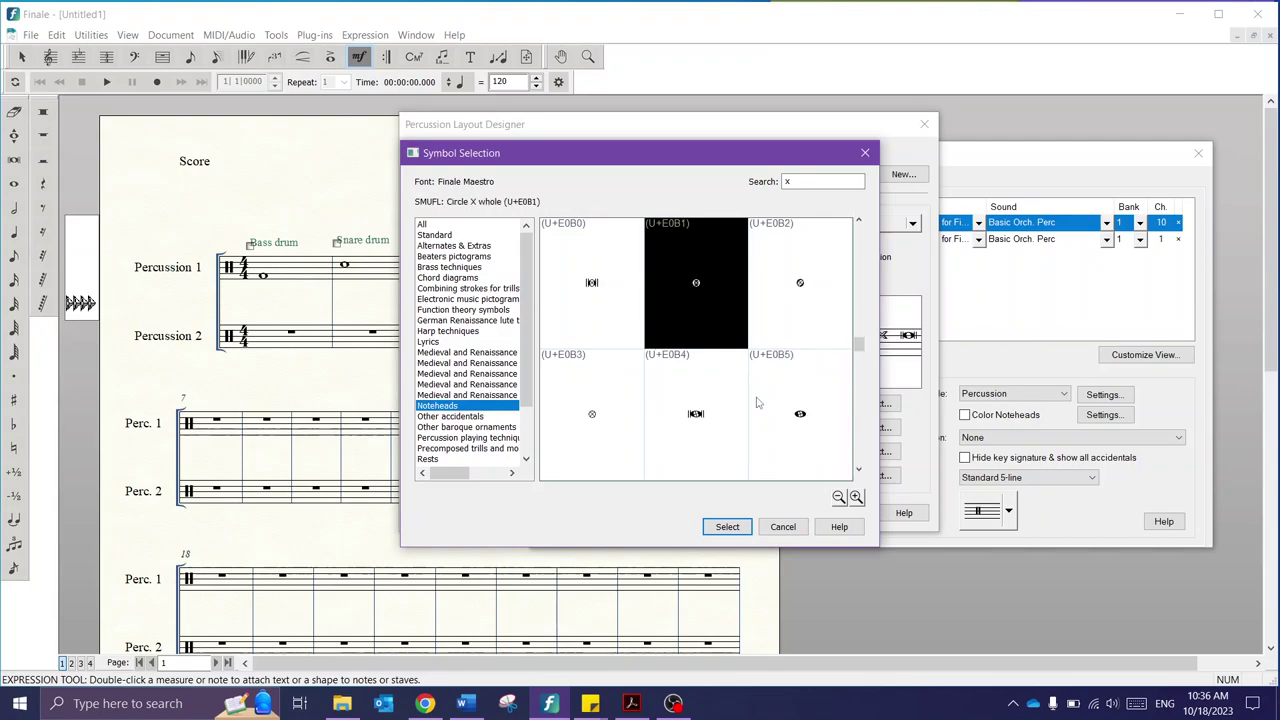
{"action": "left_click", "coordinate": [733, 527]}
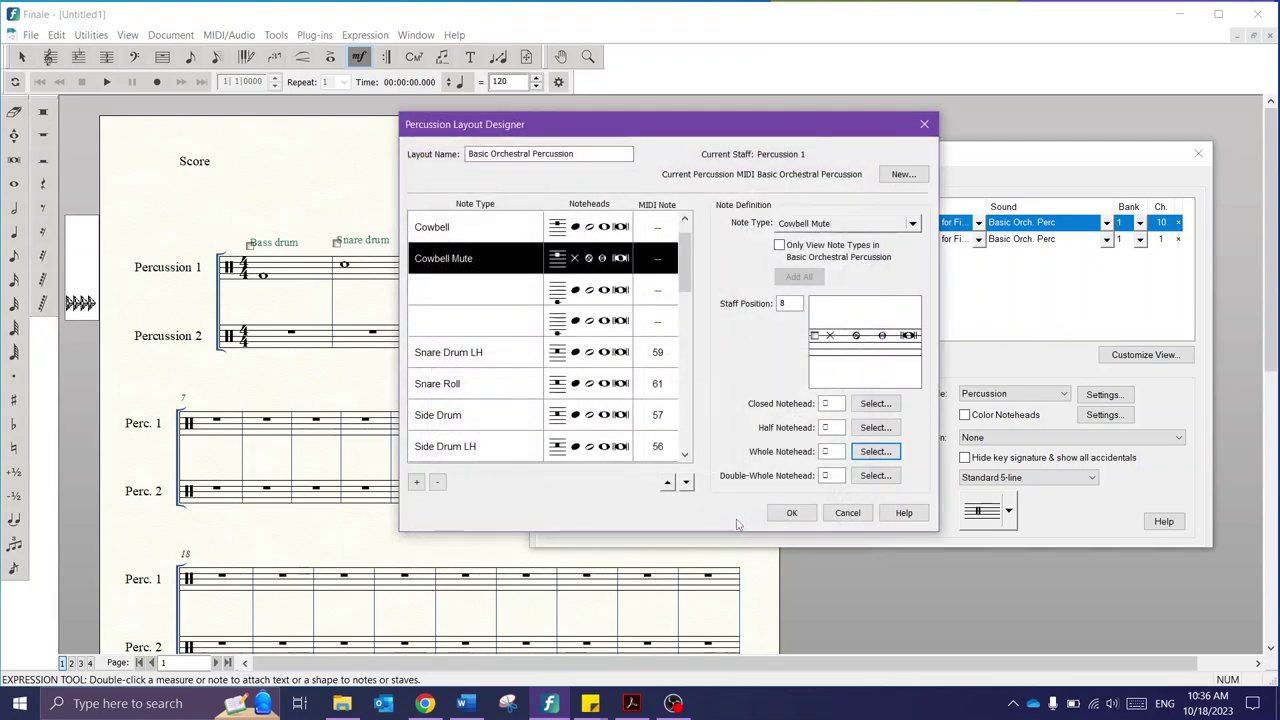
Step: Set Cowbell Mute's double-whole notehead to Circle X double whole (U+E0B0)
{"action": "left_click", "coordinate": [869, 472]}
{"action": "left_click", "coordinate": [714, 403]}
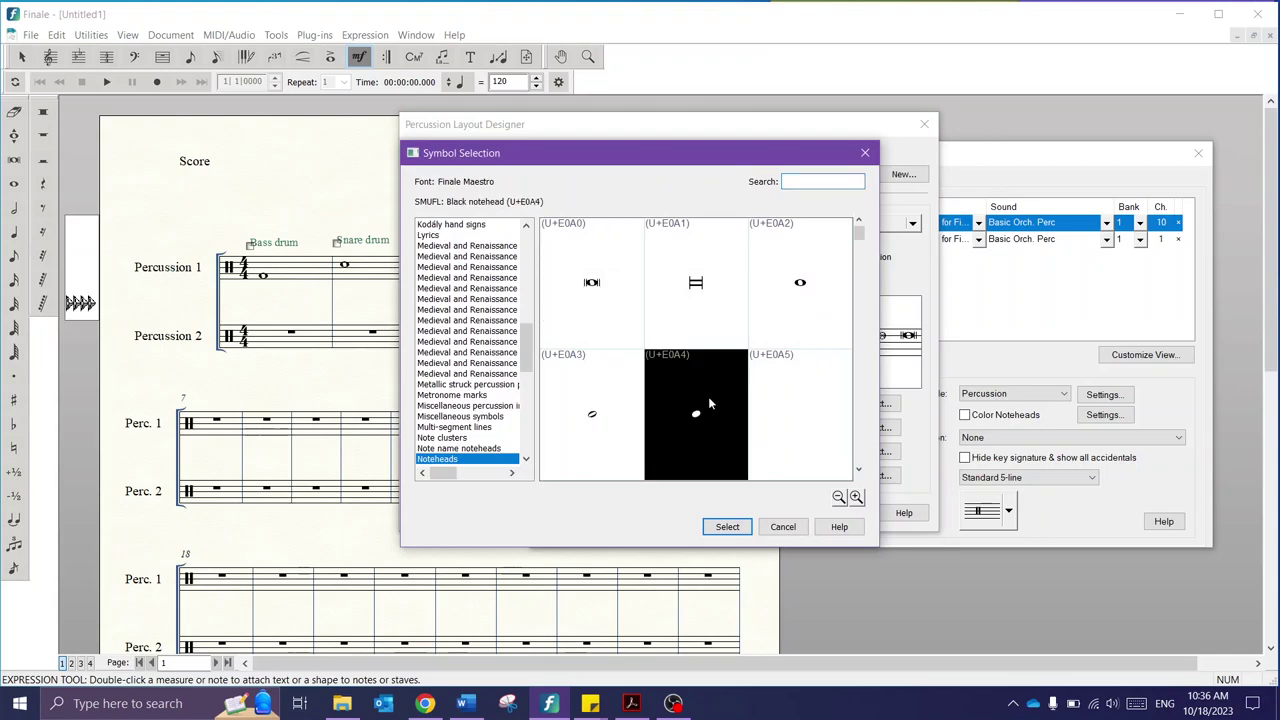
{"action": "key", "text": "Down"}
{"action": "key", "text": "Down"}
{"action": "key", "text": "Down"}
{"action": "key", "text": "Down"}
{"action": "key", "text": "Down"}
{"action": "key", "text": "Up"}
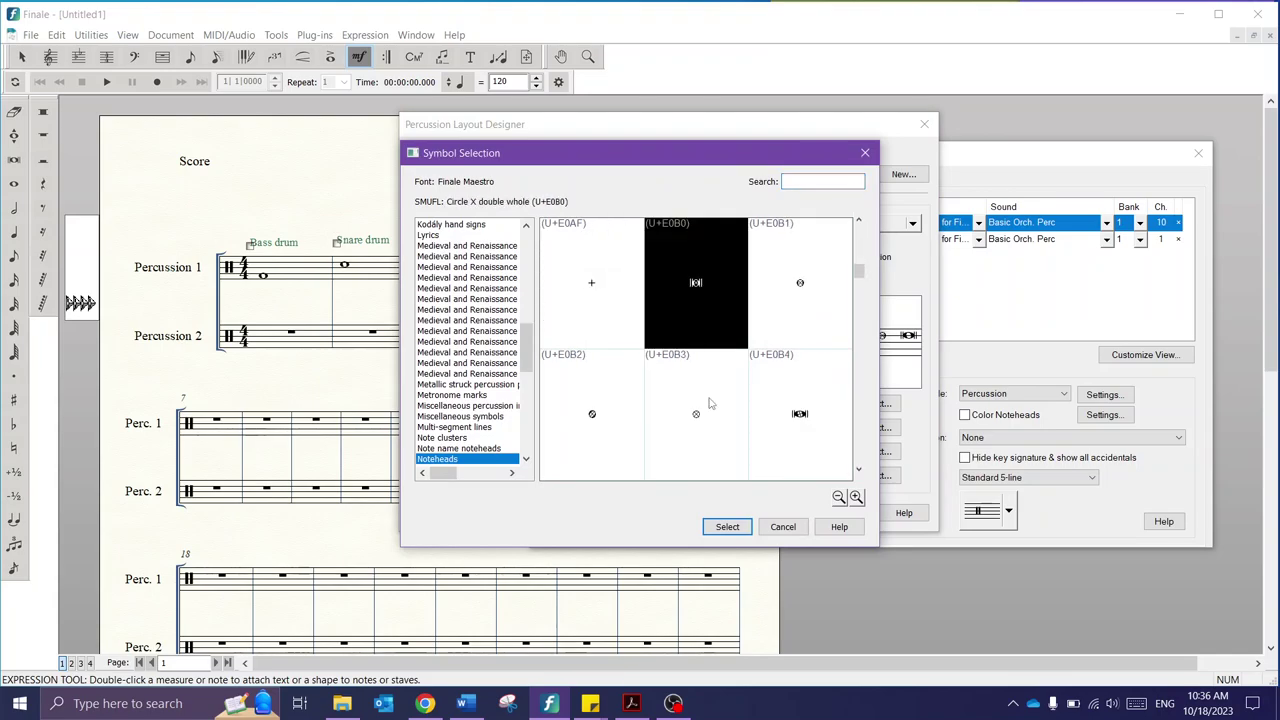
{"action": "left_click", "coordinate": [727, 526]}
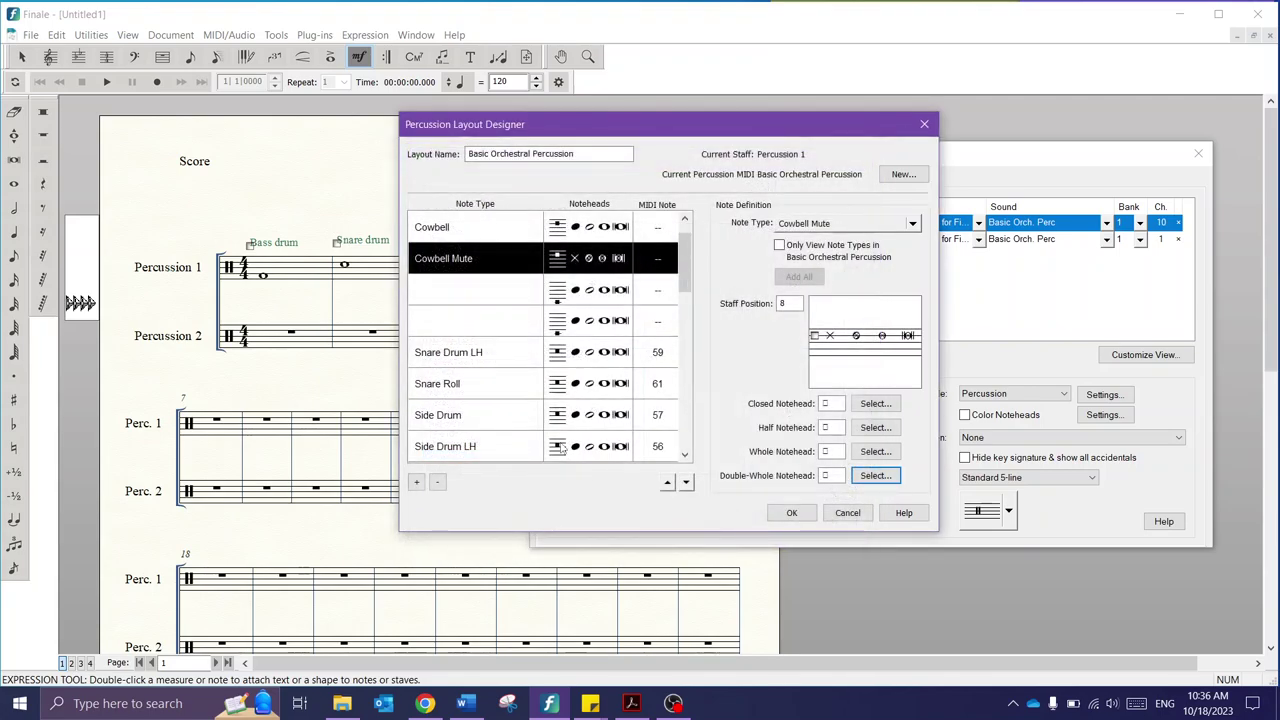
Step: Look through the note types toward the gongs and return to Cowbell Mute
{"action": "left_click", "coordinate": [514, 394]}
{"action": "key", "text": "Down"}
{"action": "key", "text": "Down"}
{"action": "key", "text": "Down"}
{"action": "key", "text": "Down"}
{"action": "key", "text": "Down"}
{"action": "key", "text": "Down"}
{"action": "key", "text": "Down"}
{"action": "key", "text": "Down"}
{"action": "key", "text": "Down"}
{"action": "key", "text": "Down"}
{"action": "key", "text": "Down"}
{"action": "key", "text": "Down"}
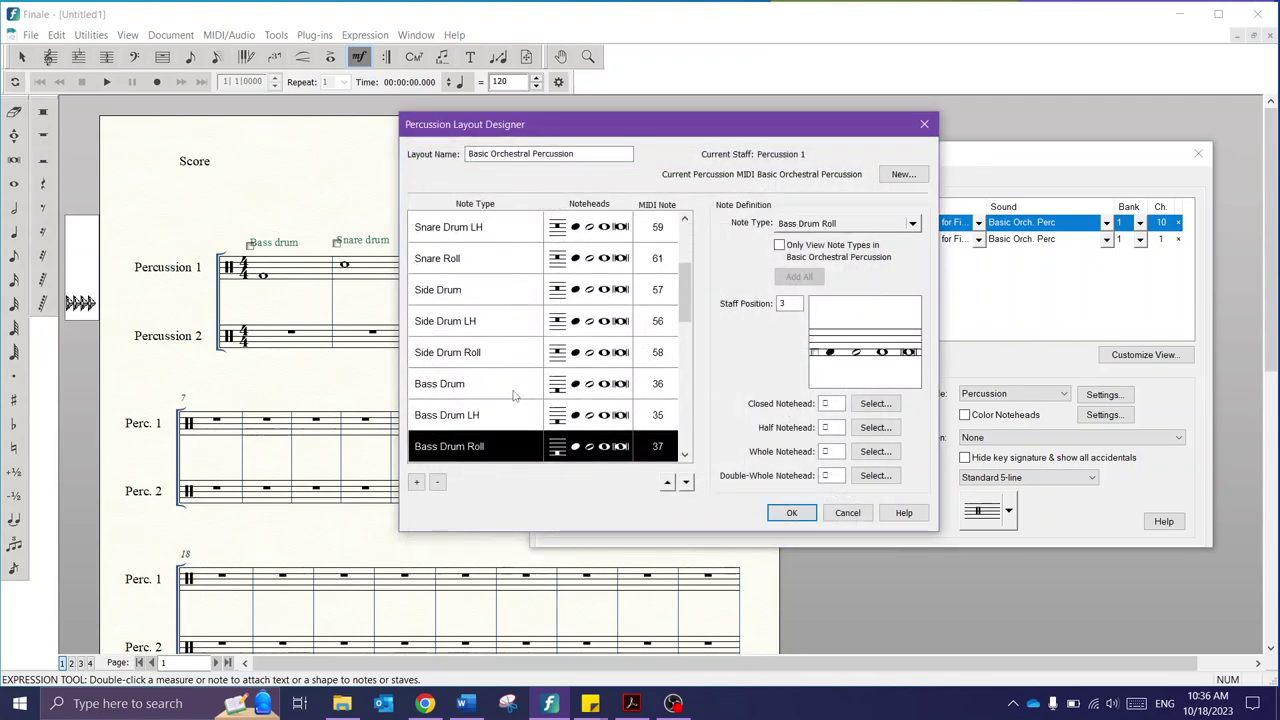
{"action": "key", "text": "Down"}
{"action": "key", "text": "Down"}
{"action": "key", "text": "Down"}
{"action": "key", "text": "Down"}
{"action": "key", "text": "Down"}
{"action": "key", "text": "Down"}
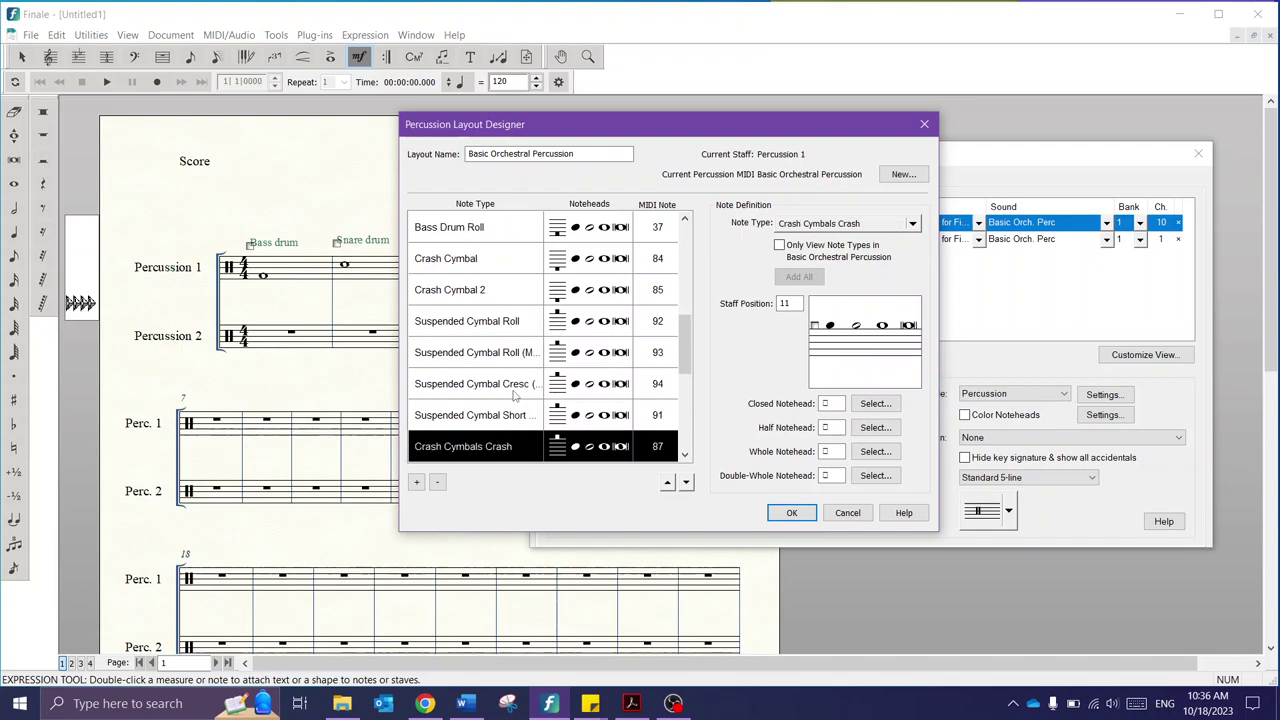
{"action": "key", "text": "Down"}
{"action": "key", "text": "Down"}
{"action": "key", "text": "Down"}
{"action": "key", "text": "Down"}
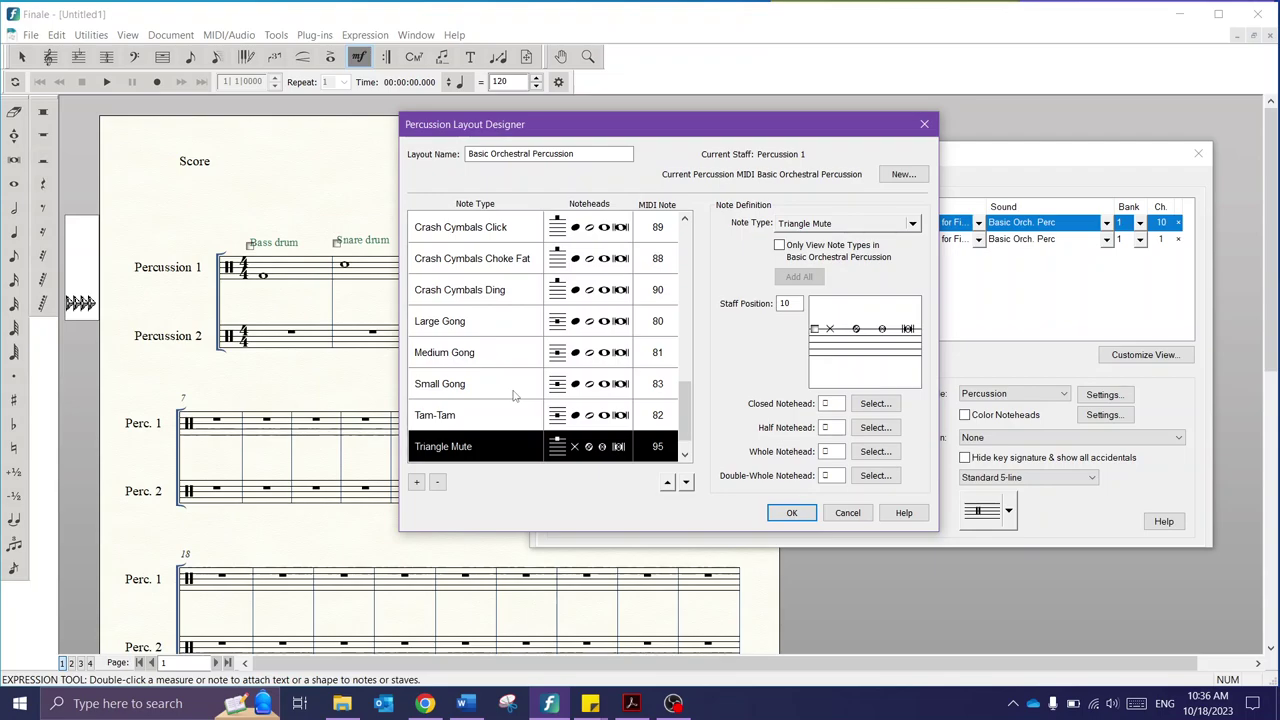
{"action": "key", "text": "Up"}
{"action": "key", "text": "Up"}
{"action": "key", "text": "Up"}
{"action": "key", "text": "Up"}
{"action": "key", "text": "Up"}
{"action": "key", "text": "Up"}
{"action": "key", "text": "Up"}
{"action": "key", "text": "Up"}
{"action": "key", "text": "Up"}
{"action": "key", "text": "Up"}
{"action": "key", "text": "Up"}
{"action": "key", "text": "Up"}
{"action": "key", "text": "Up"}
{"action": "key", "text": "Up"}
{"action": "key", "text": "Up"}
{"action": "key", "text": "Up"}
{"action": "key", "text": "Up"}
{"action": "key", "text": "Up"}
{"action": "key", "text": "Up"}
{"action": "key", "text": "Up"}
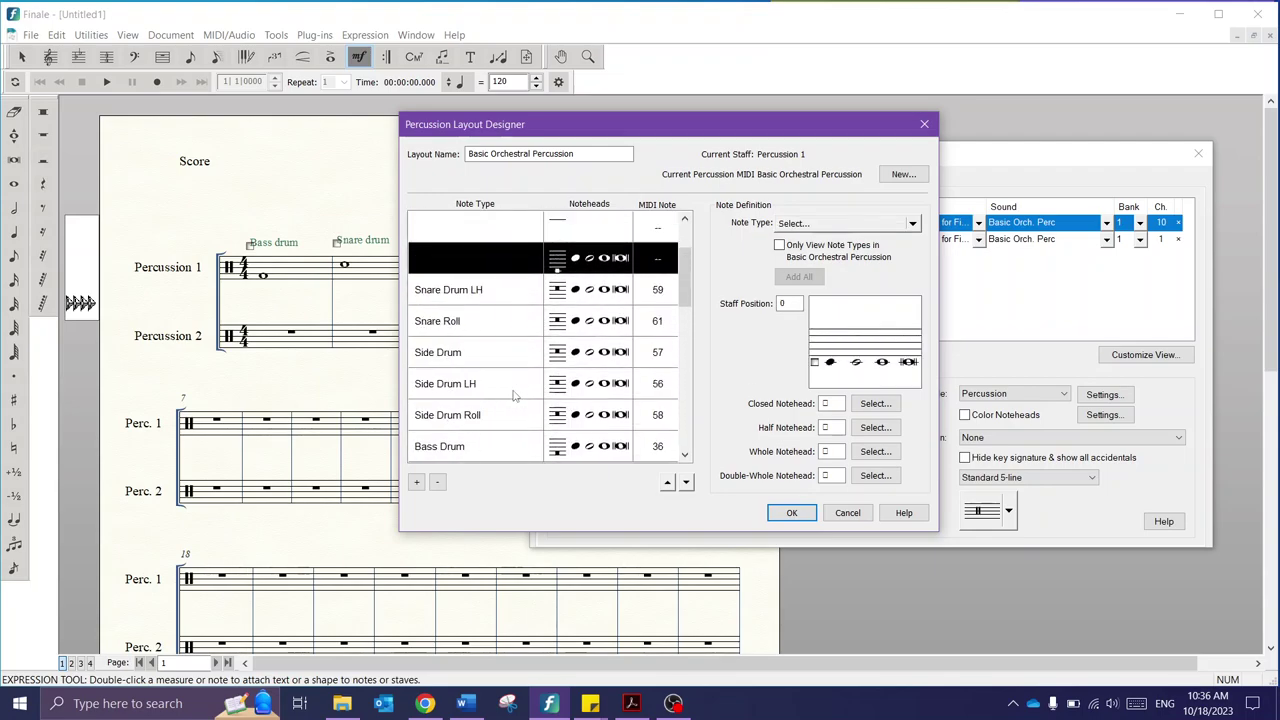
{"action": "key", "text": "Down"}
{"action": "key", "text": "Down"}
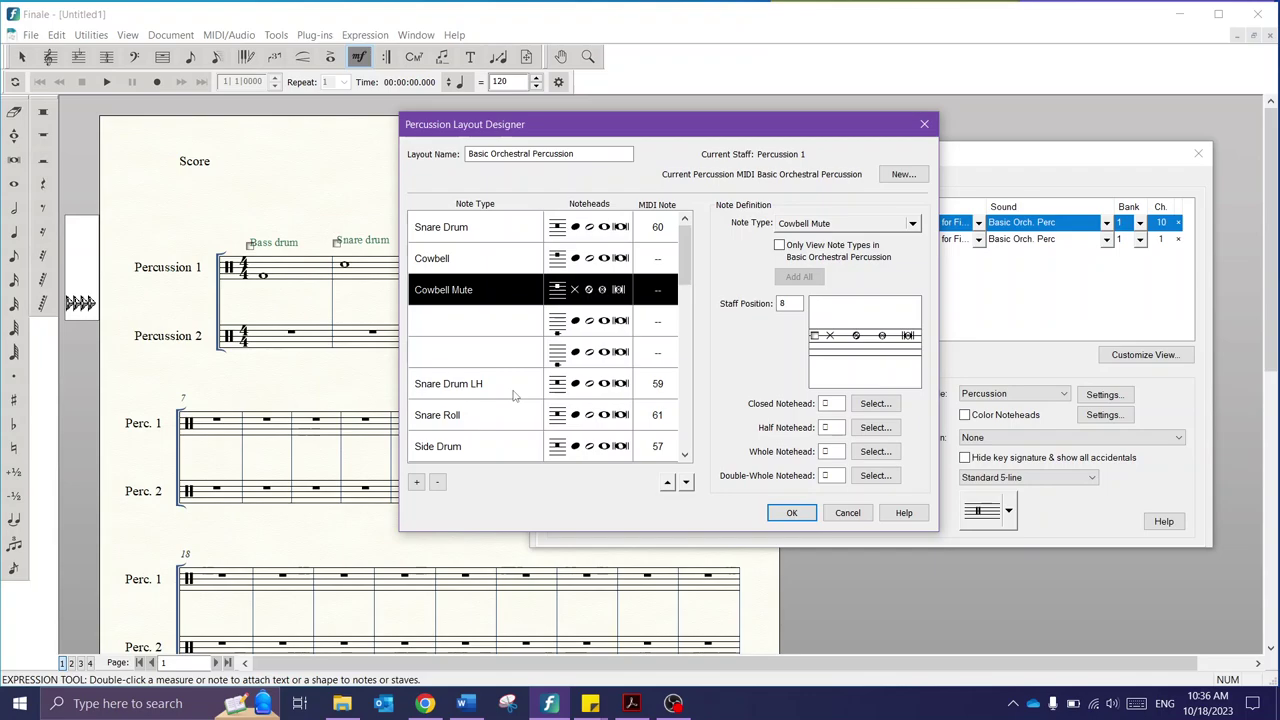
Step: Make the empty row below Cowbell Mute a Tambourine note at staff position 10
{"action": "left_click", "coordinate": [506, 335]}
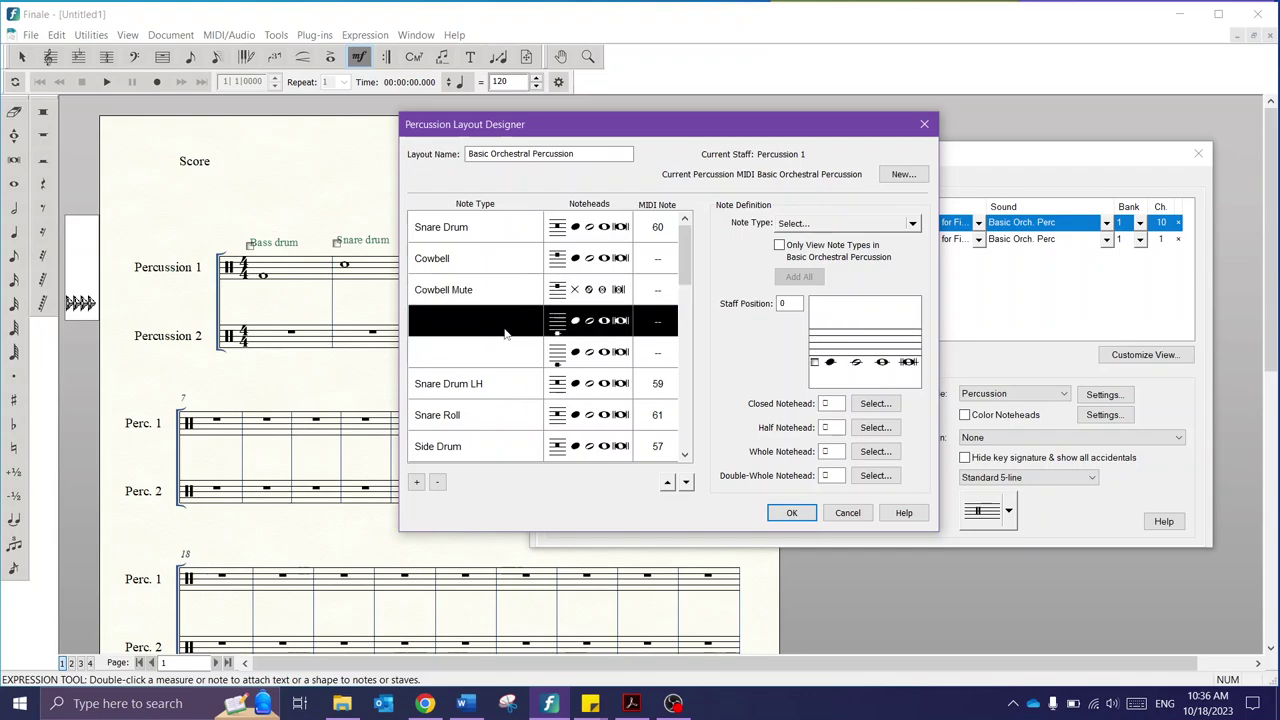
{"action": "left_click", "coordinate": [821, 224]}
{"action": "mouse_move", "coordinate": [862, 323]}
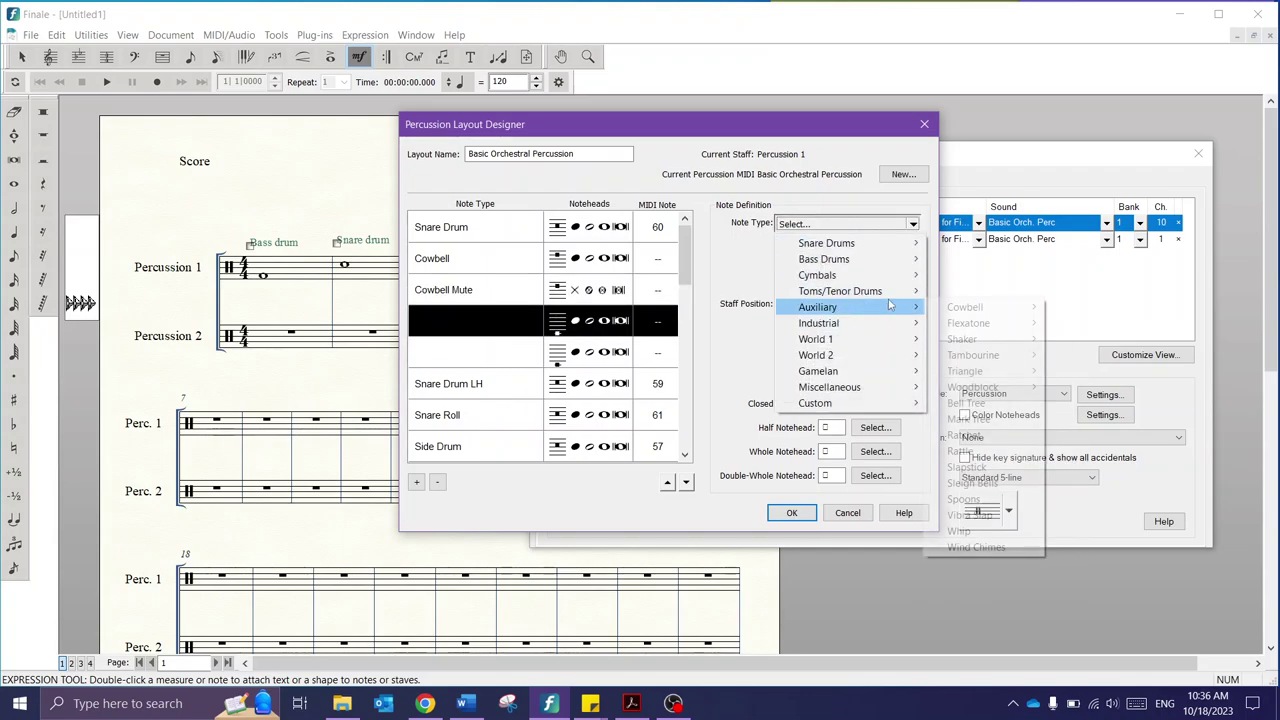
{"action": "mouse_move", "coordinate": [892, 298]}
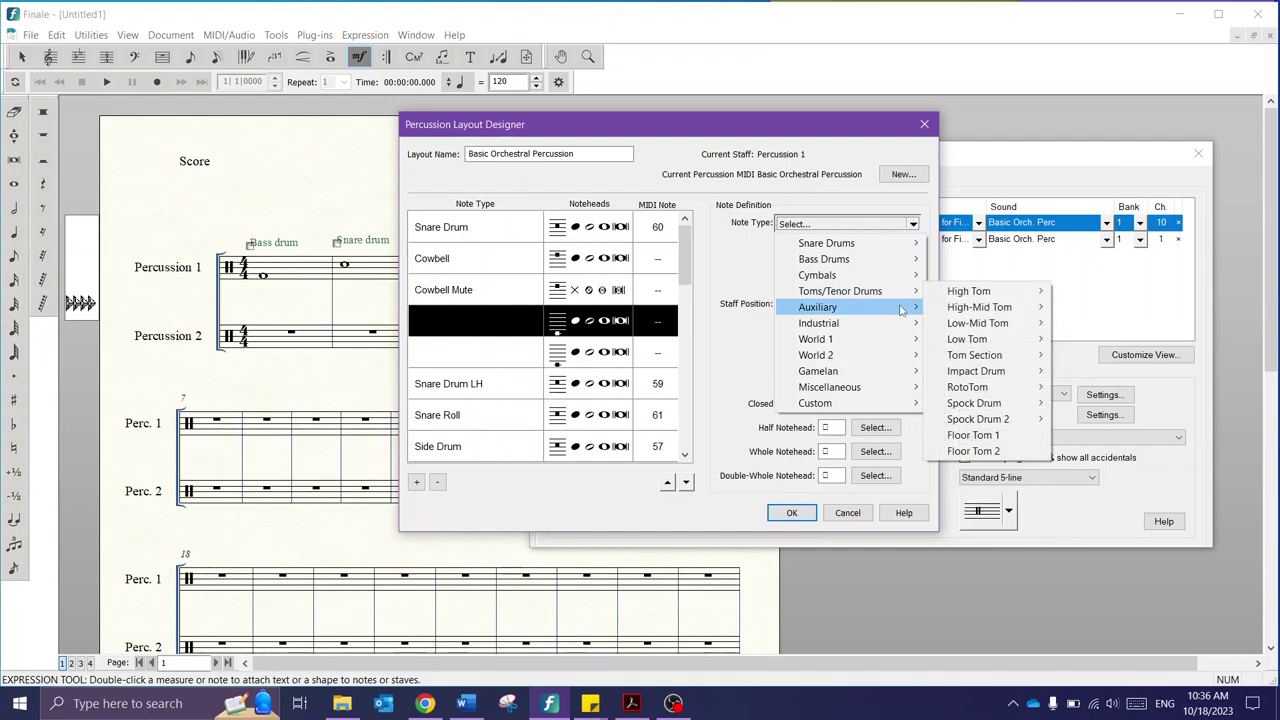
{"action": "mouse_move", "coordinate": [1030, 360]}
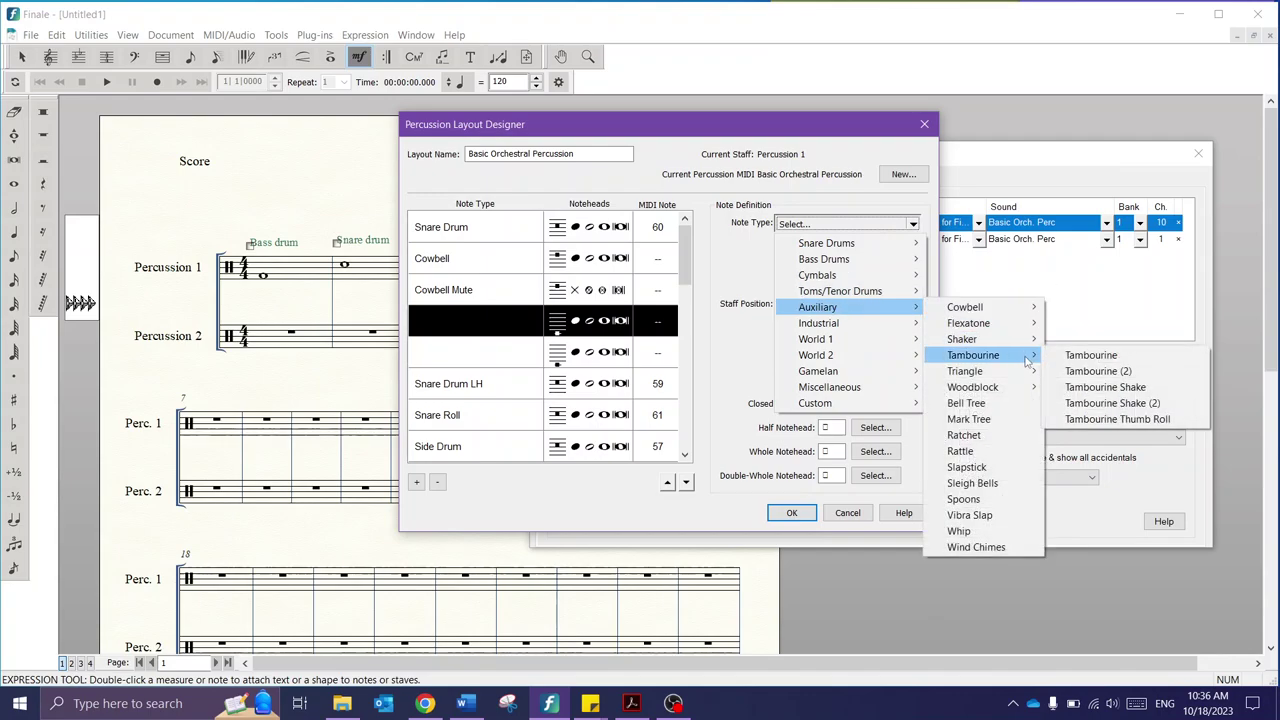
{"action": "left_click", "coordinate": [1110, 356]}
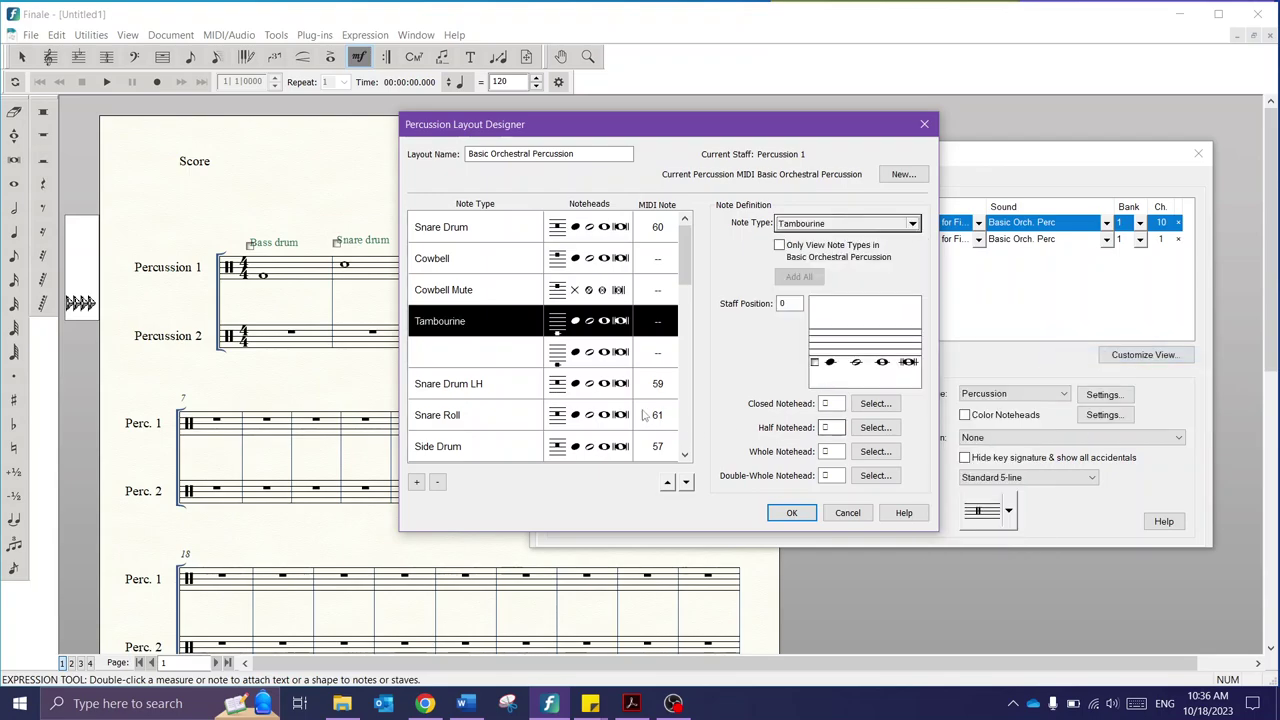
{"action": "left_click", "coordinate": [521, 294]}
{"action": "left_click", "coordinate": [514, 322]}
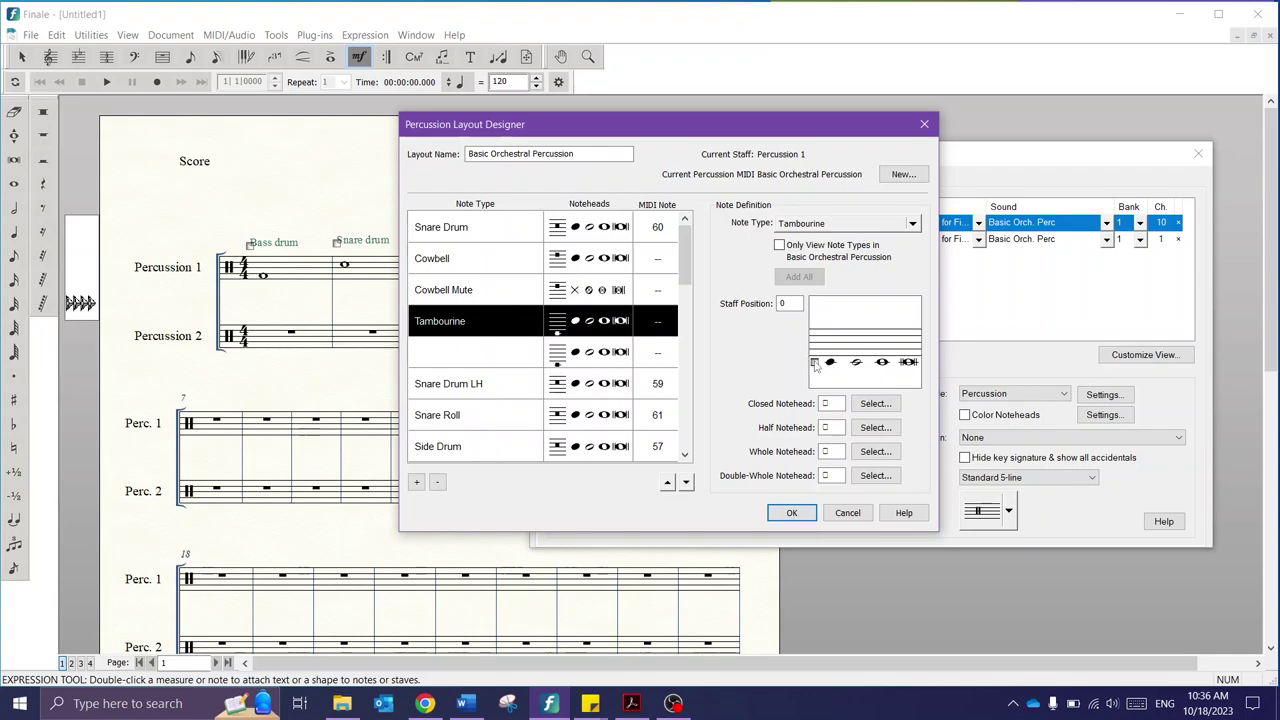
{"action": "left_click_drag", "start_coordinate": [815, 366], "coordinate": [819, 336]}
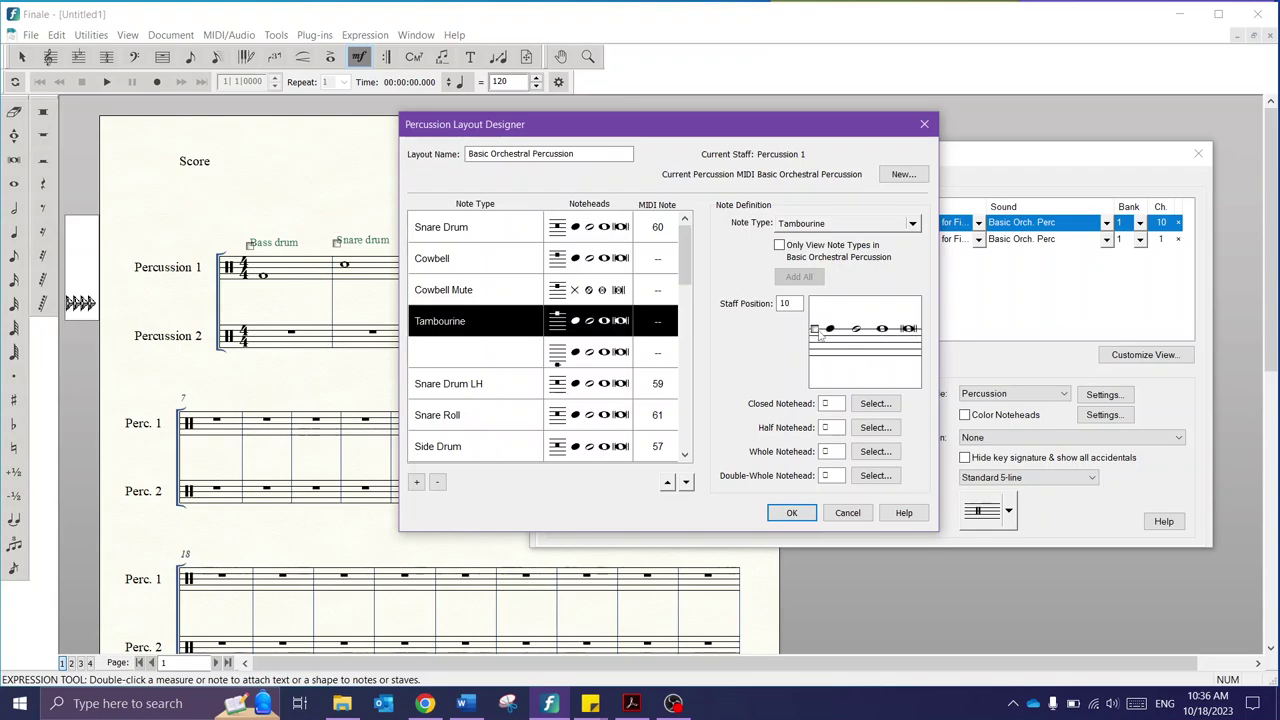
{"action": "left_click", "coordinate": [514, 359]}
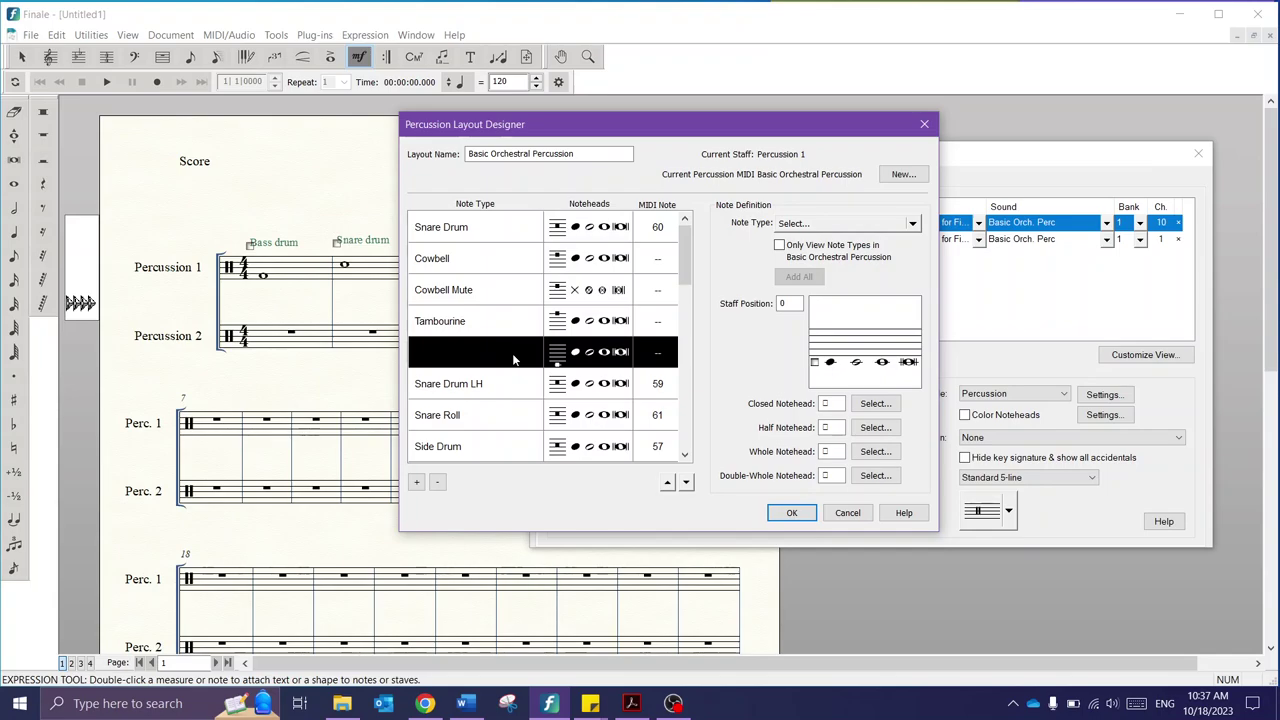
Step: Make the empty row a World 2 Rainstick note at staff position 1 and add a new row
{"action": "left_click", "coordinate": [840, 226]}
{"action": "mouse_move", "coordinate": [855, 333]}
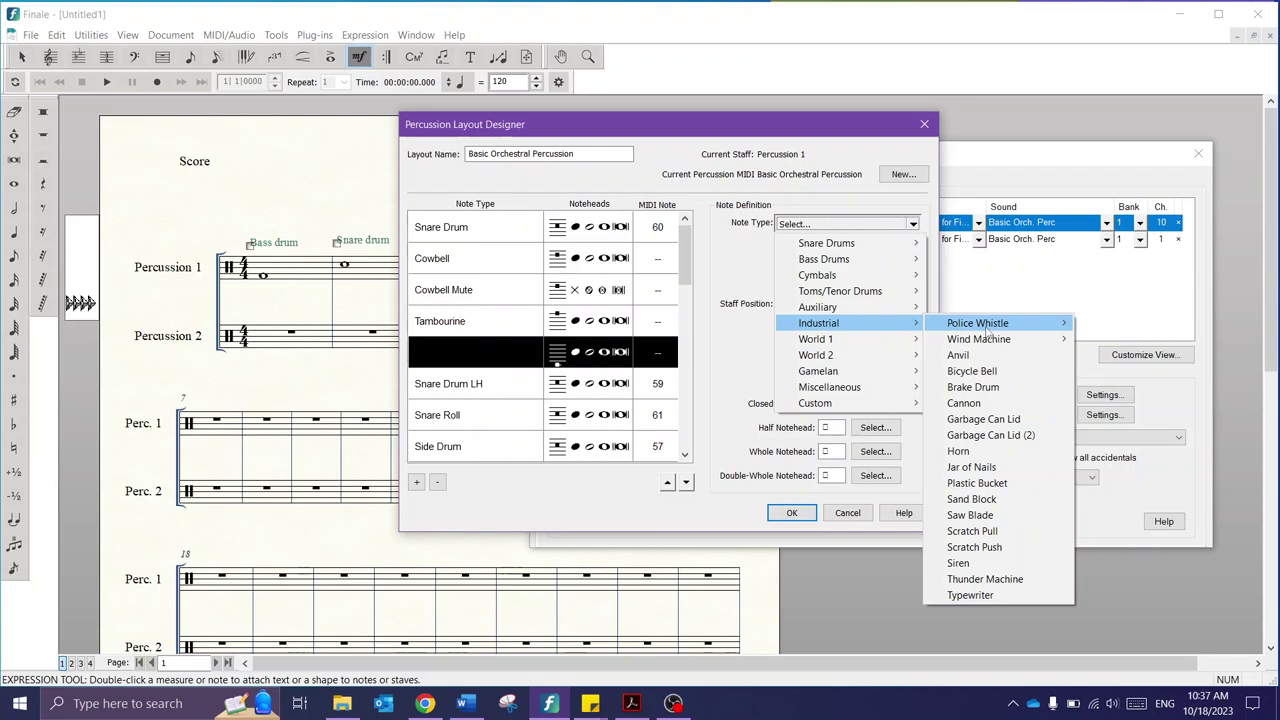
{"action": "mouse_move", "coordinate": [980, 341]}
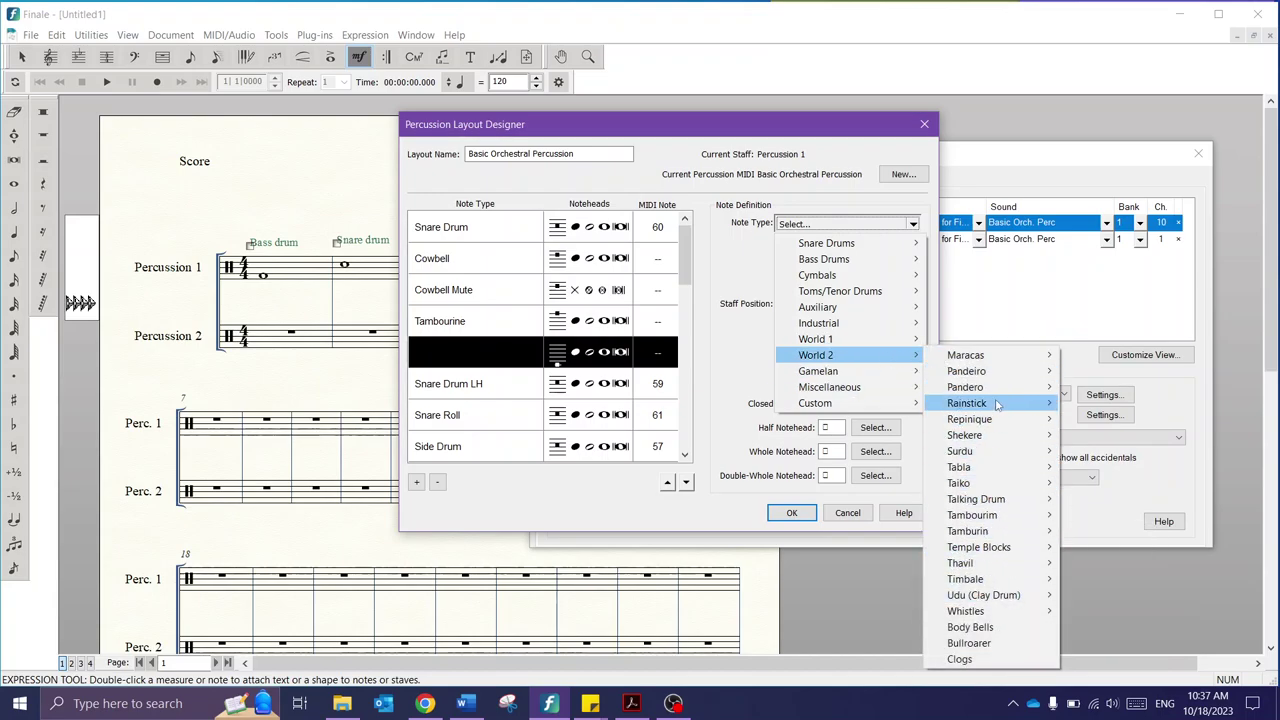
{"action": "mouse_move", "coordinate": [998, 403]}
{"action": "left_click", "coordinate": [1098, 399]}
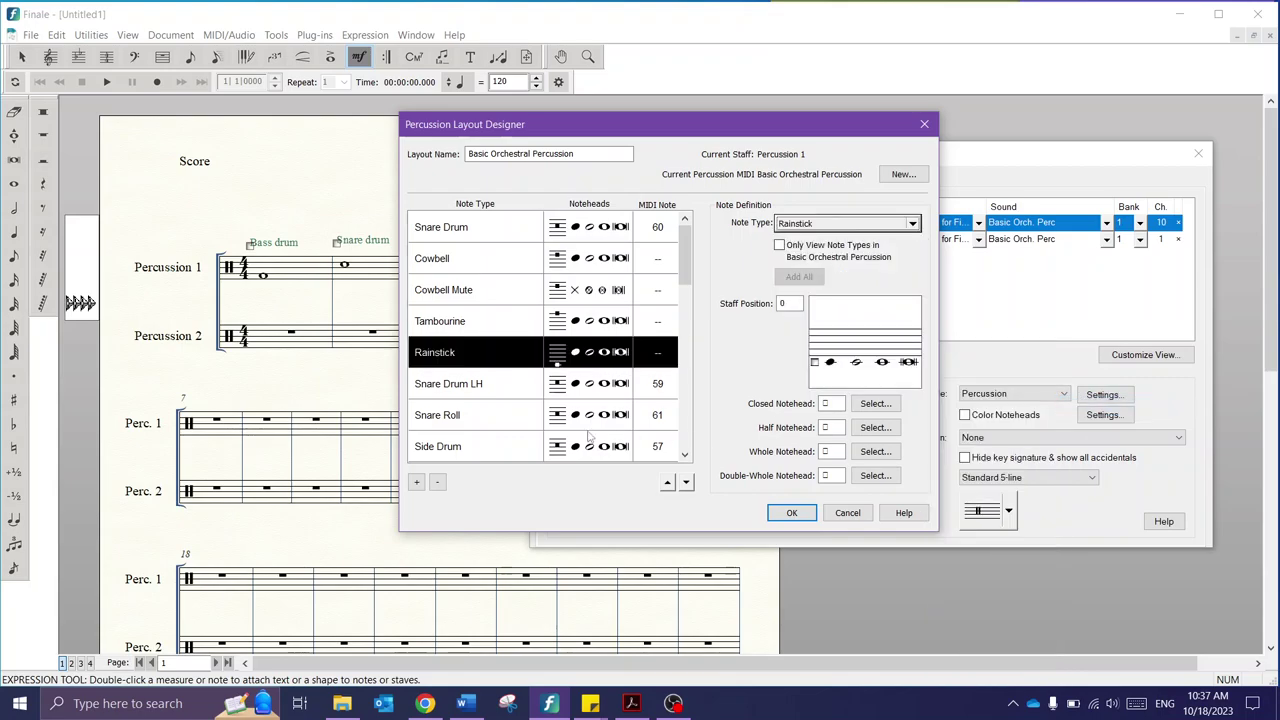
{"action": "left_click", "coordinate": [417, 482]}
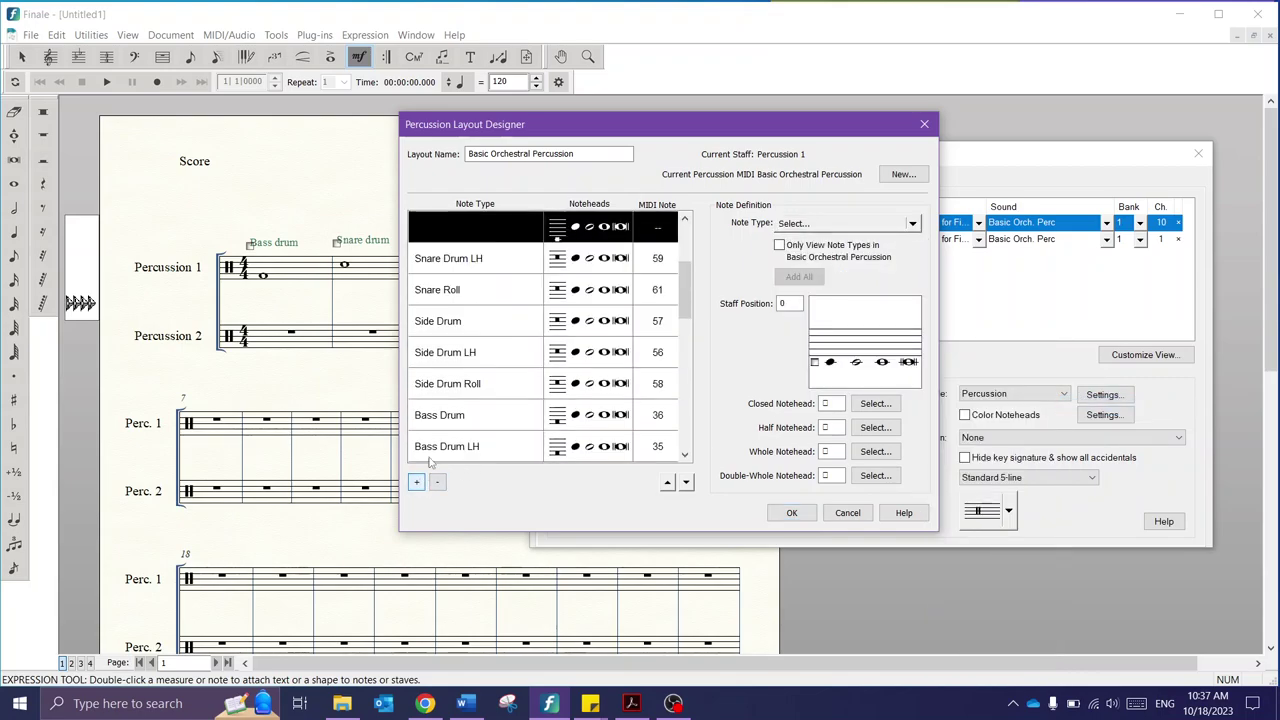
{"action": "scroll", "coordinate": [683, 215], "scroll_direction": "up", "scroll_amount": 3}
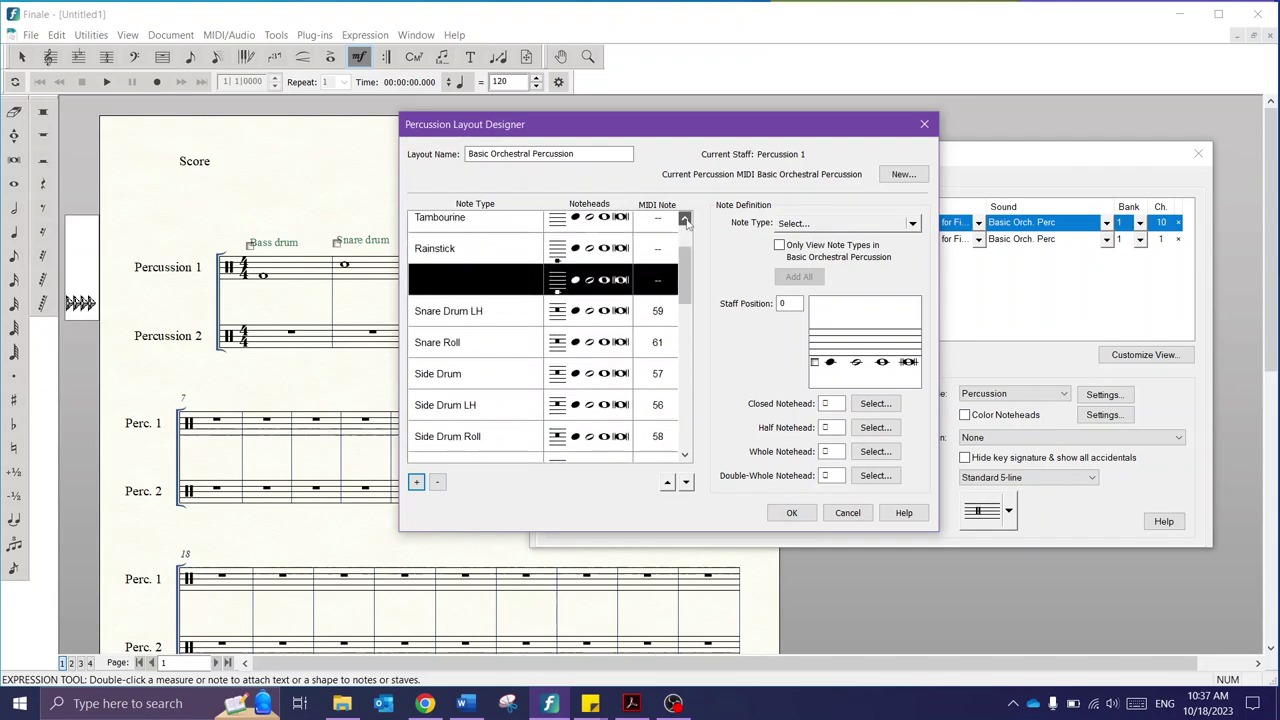
{"action": "left_click", "coordinate": [480, 292]}
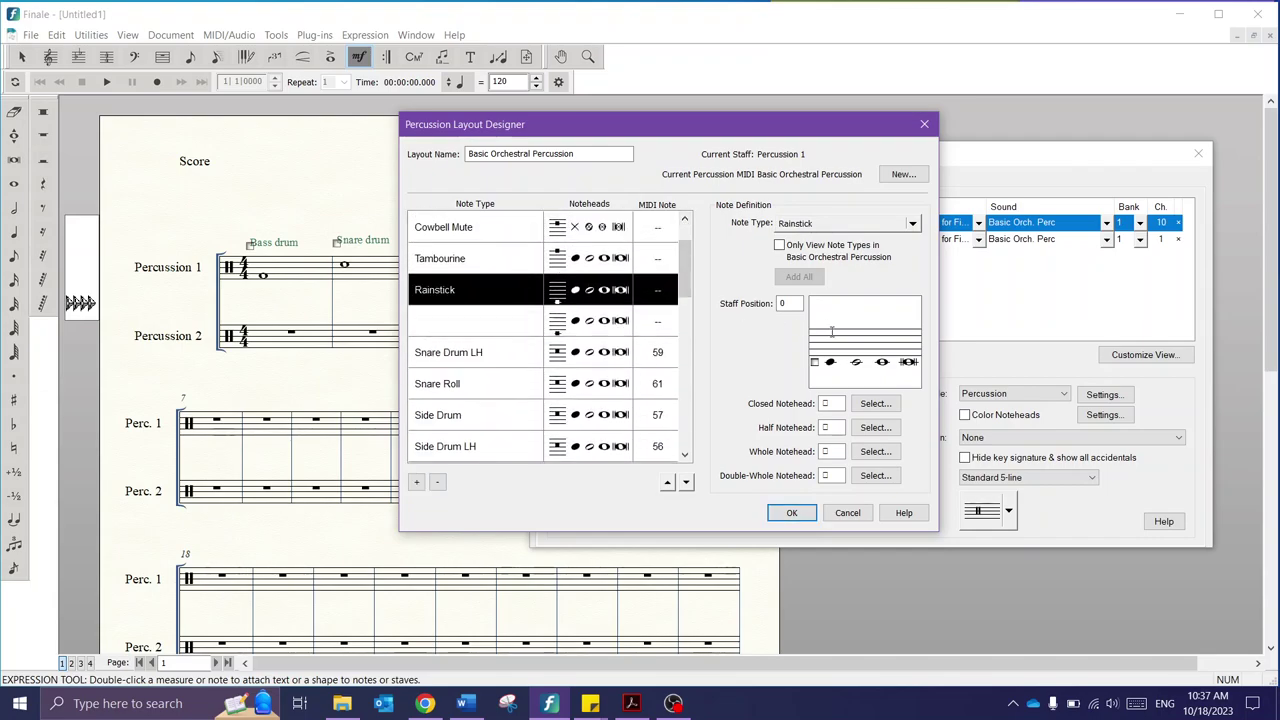
{"action": "mouse_move", "coordinate": [813, 367]}
{"action": "left_mouse_down"}
{"action": "mouse_move", "coordinate": [819, 350]}
{"action": "mouse_move", "coordinate": [820, 368]}
{"action": "left_mouse_up"}
{"action": "left_click", "coordinate": [508, 325]}
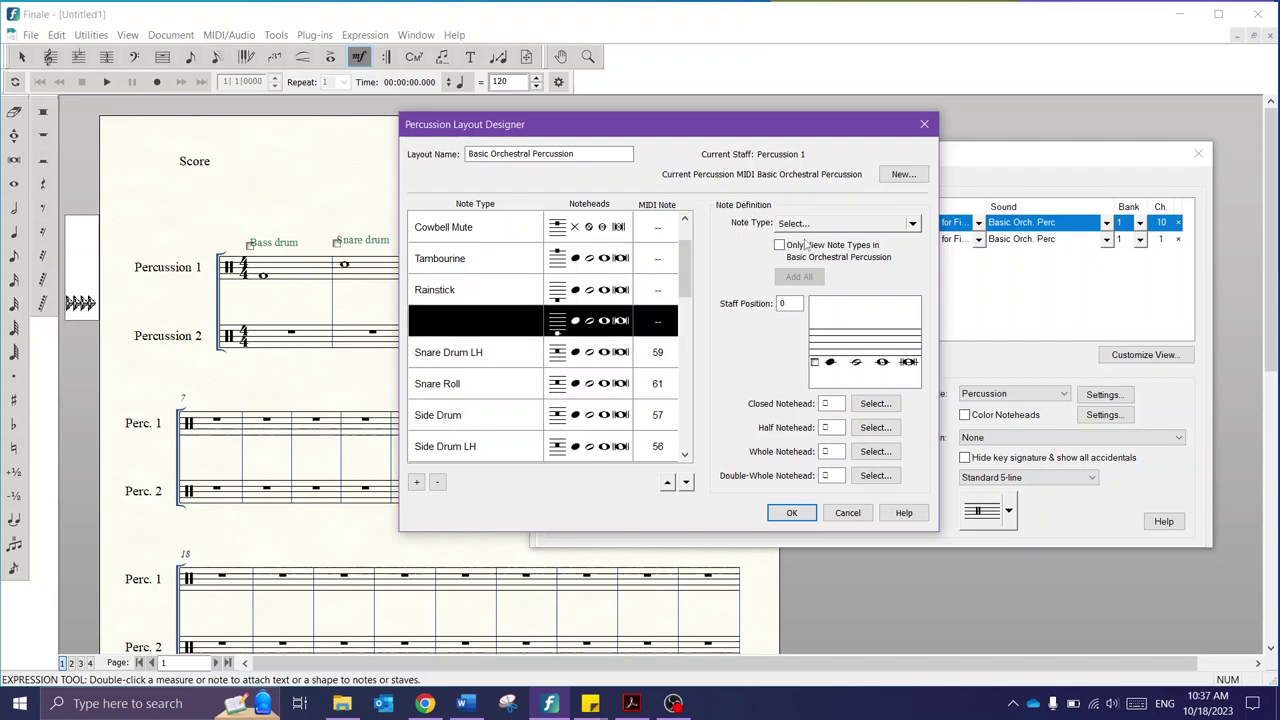
Step: Make the empty row a Shaker note type and raise it on the staff
{"action": "left_click", "coordinate": [850, 223]}
{"action": "mouse_move", "coordinate": [857, 339]}
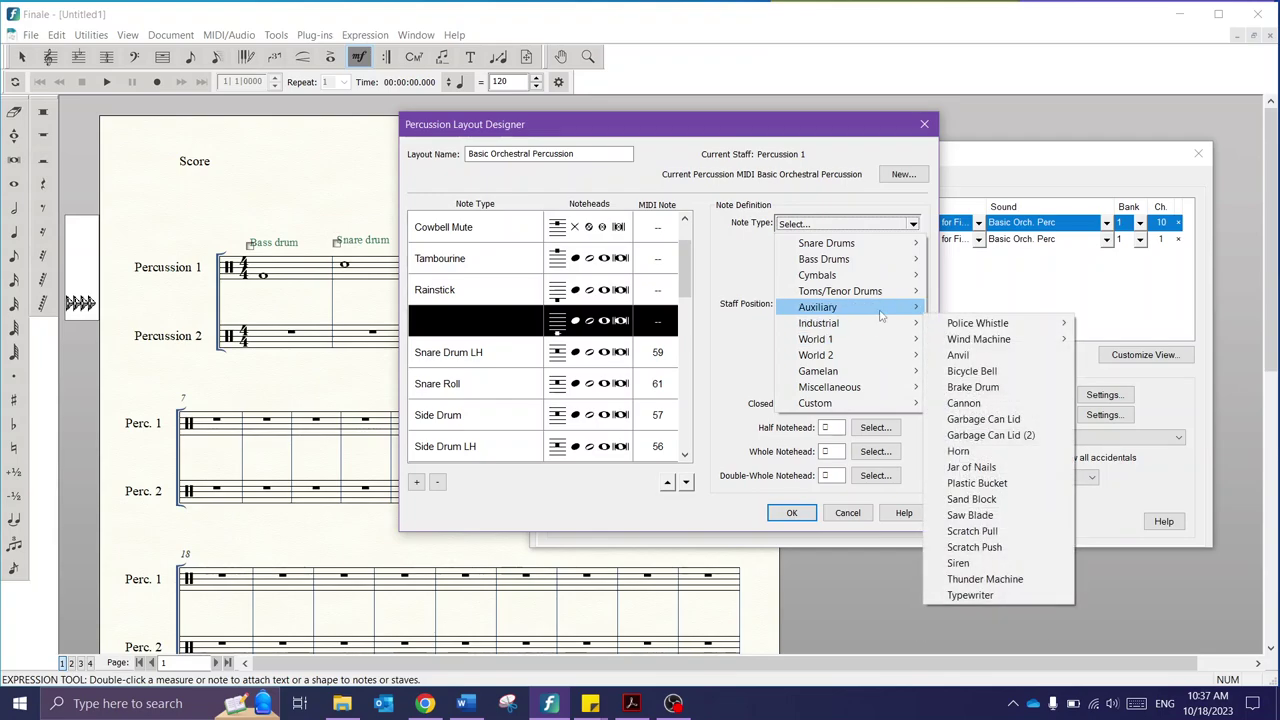
{"action": "mouse_move", "coordinate": [881, 316]}
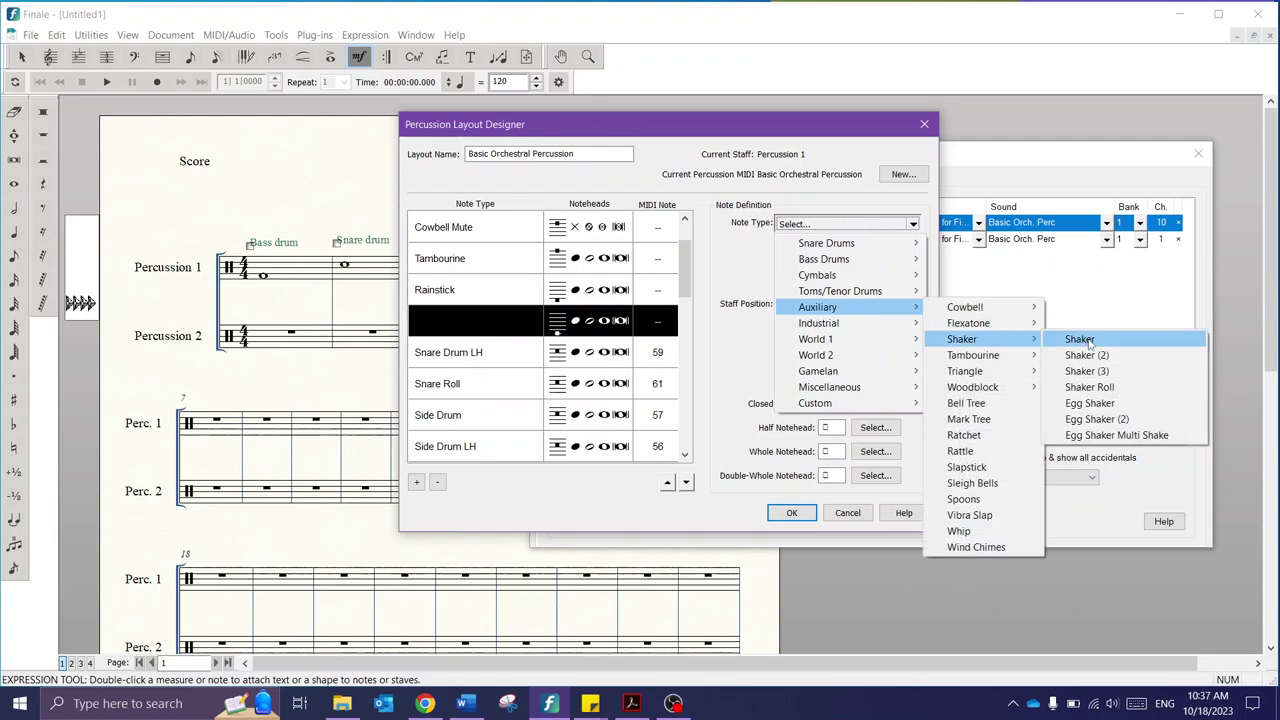
{"action": "left_click", "coordinate": [1092, 343]}
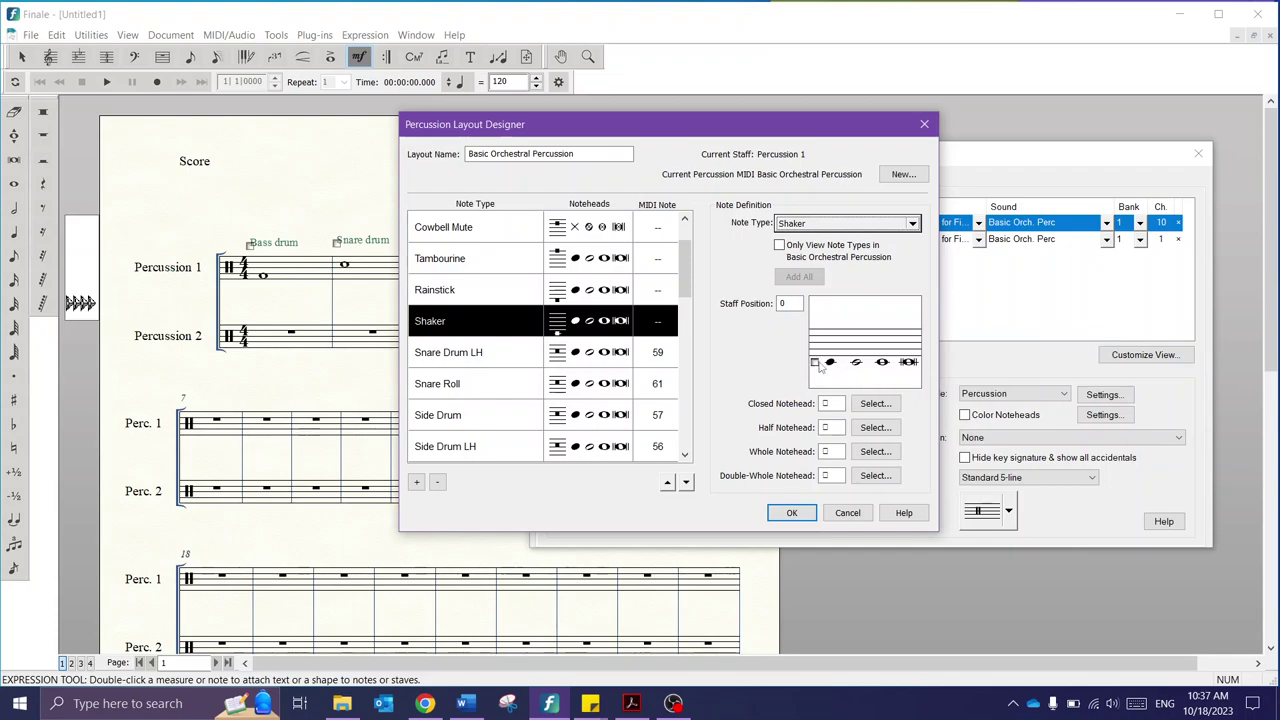
{"action": "left_click_drag", "start_coordinate": [818, 366], "coordinate": [823, 347]}
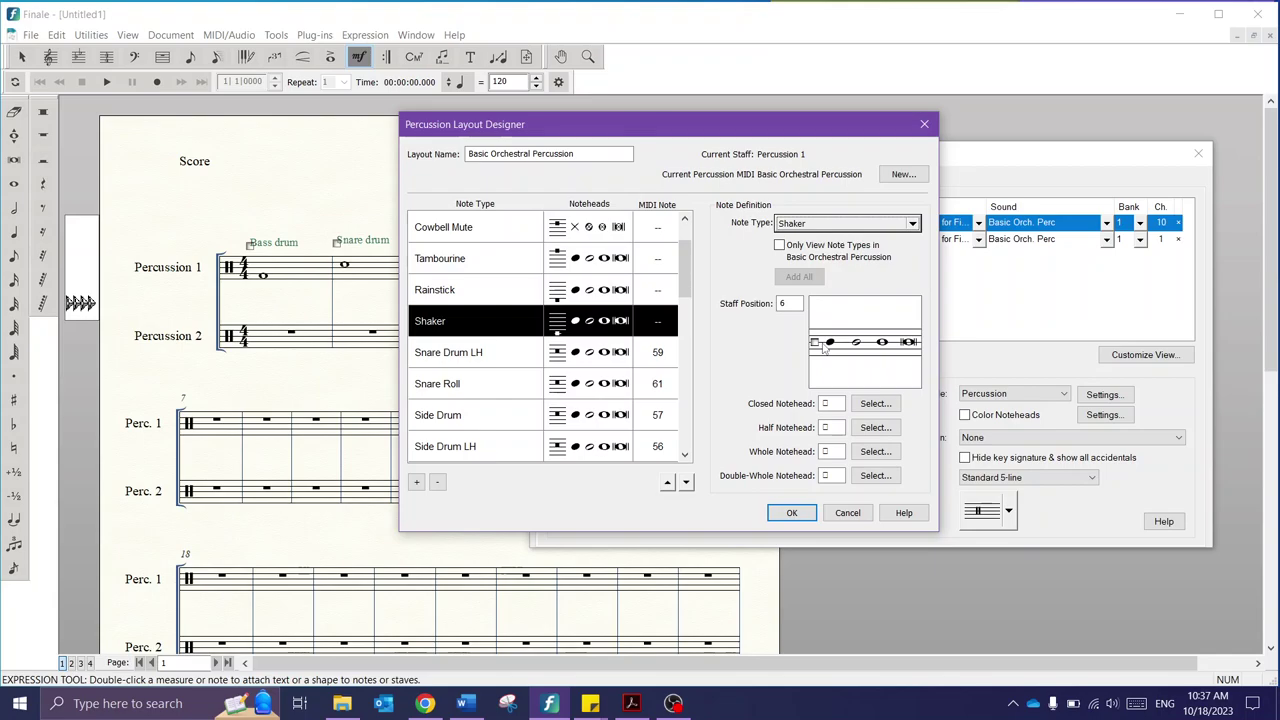
Step: Move Rainstick to staff position 2 and accept the layout changes with OK
{"action": "left_click", "coordinate": [520, 294]}
{"action": "left_click_drag", "start_coordinate": [816, 365], "coordinate": [817, 362]}
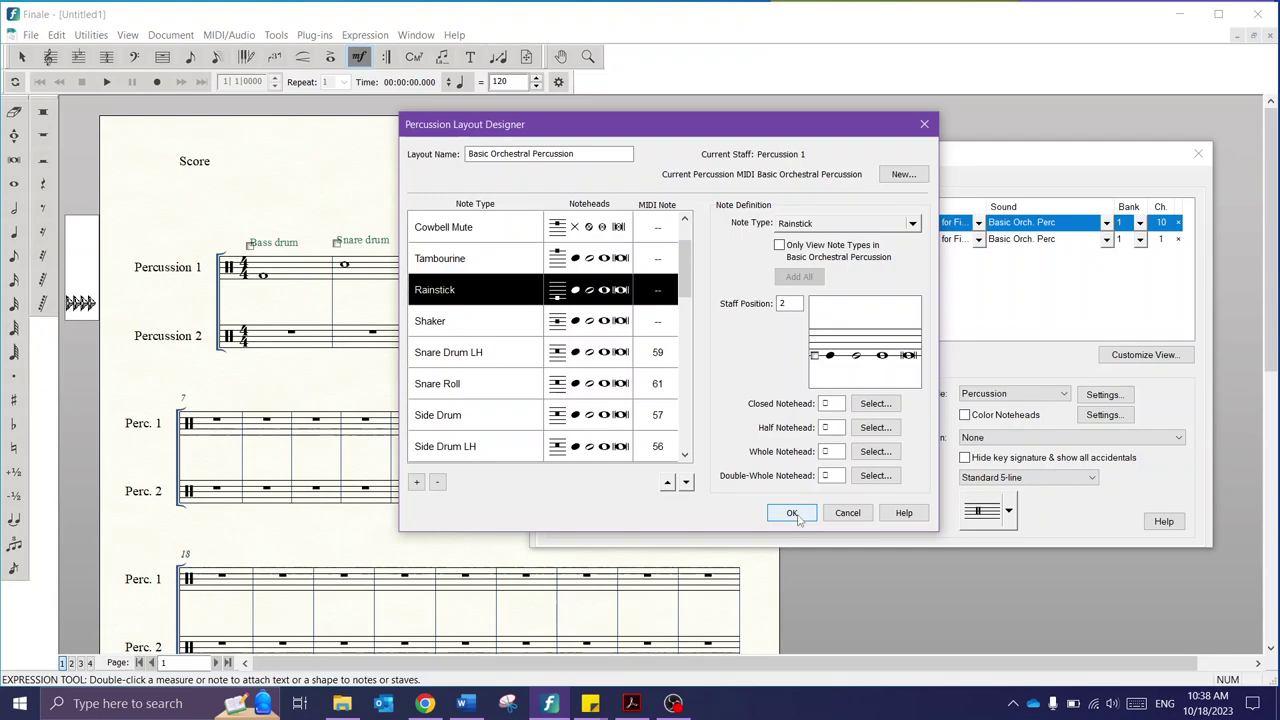
{"action": "left_click", "coordinate": [792, 513]}
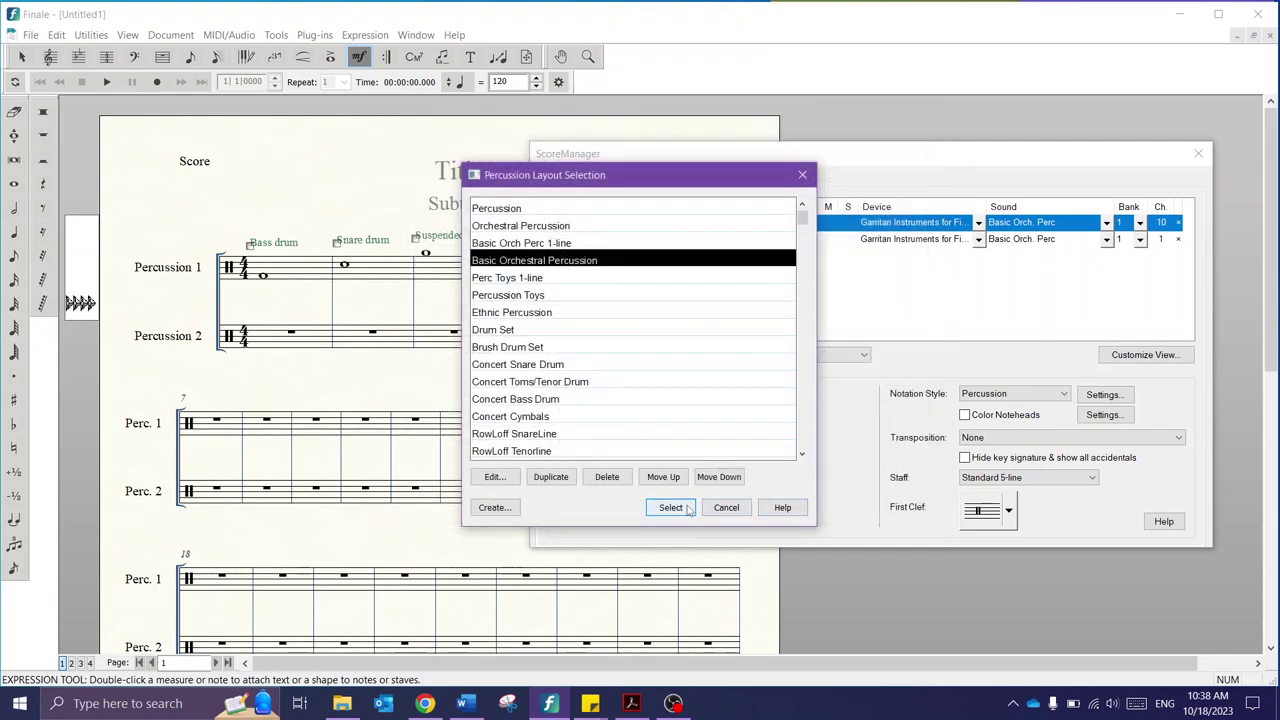
Step: Apply the Basic Orchestral Percussion layout, return to the score, and enter a measure 5 whole note
{"action": "left_click", "coordinate": [686, 509]}
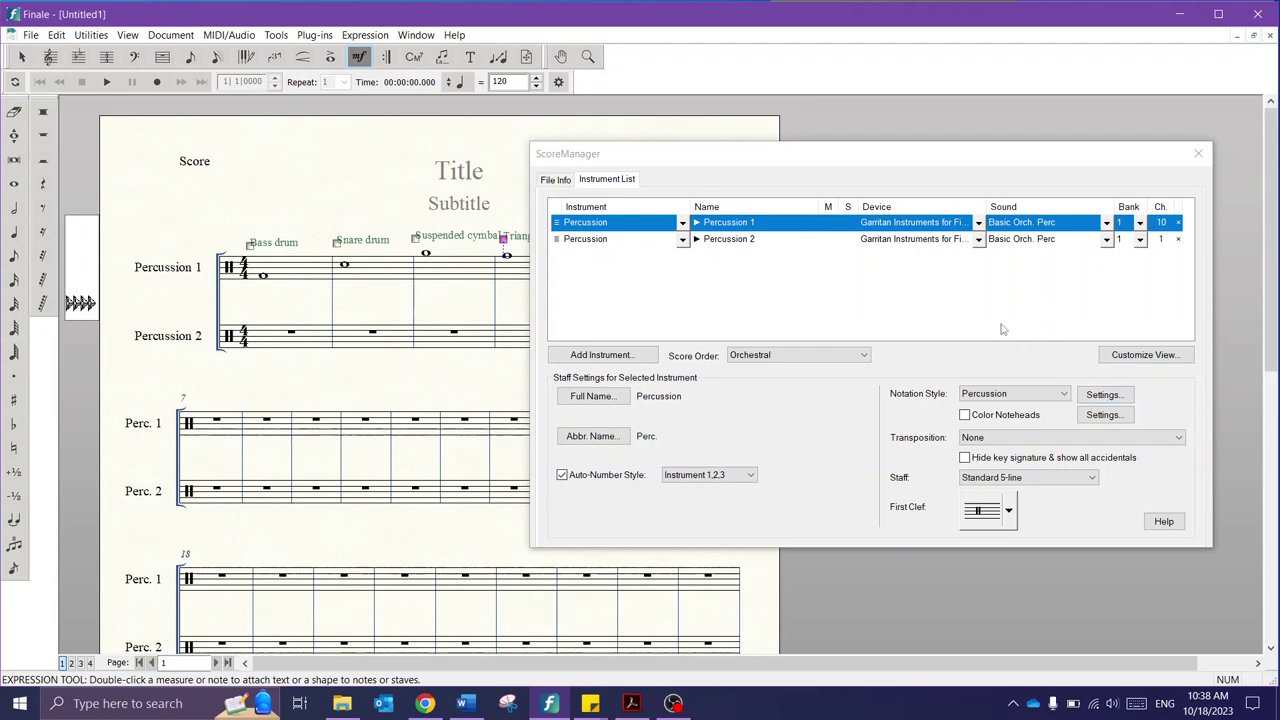
{"action": "left_click", "coordinate": [1198, 153]}
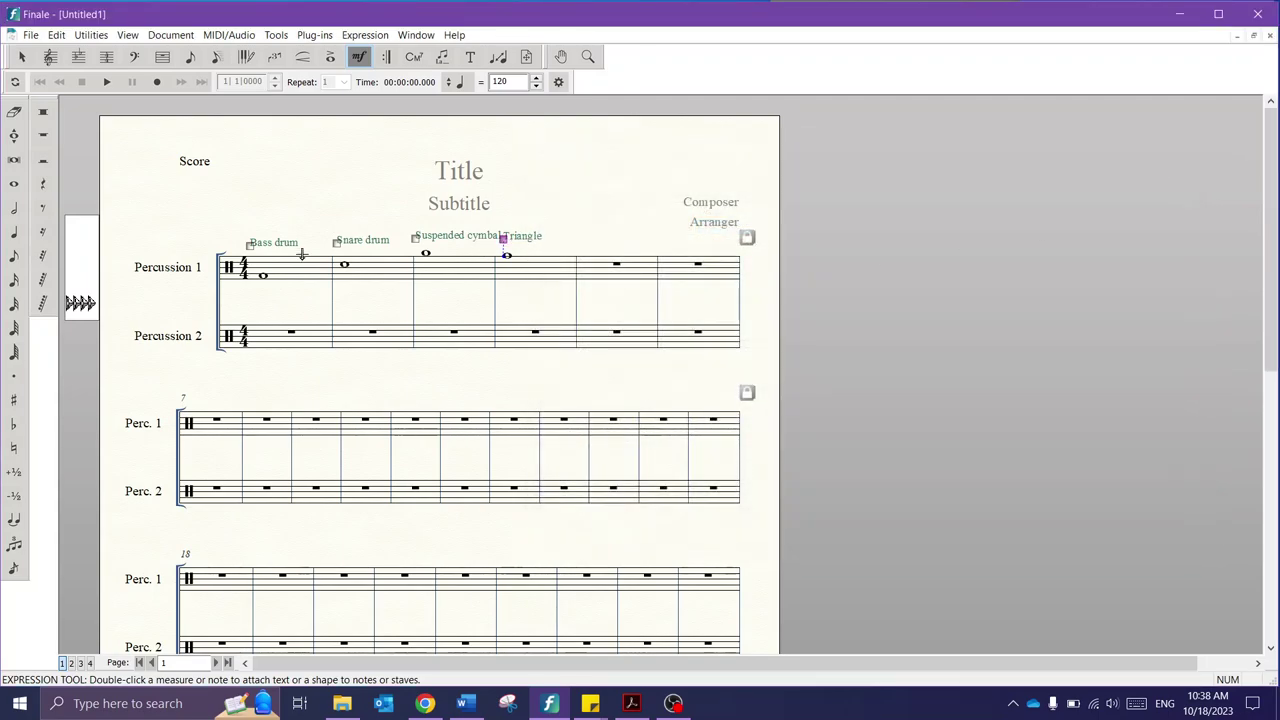
{"action": "left_click", "coordinate": [14, 184]}
{"action": "left_click", "coordinate": [581, 256]}
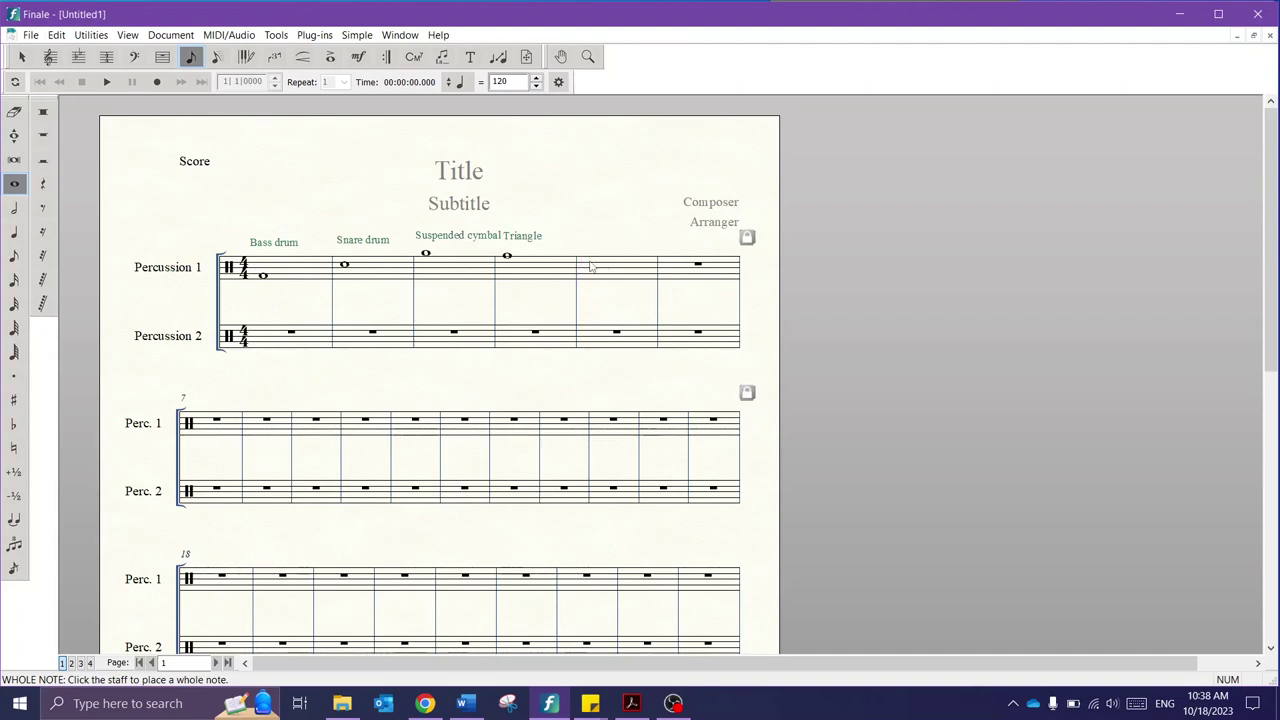
{"action": "left_click", "coordinate": [583, 256]}
Step: Enter Tambourine, Rainstick and Shaker whole notes in measures 6, 7 and 8
{"action": "left_click", "coordinate": [670, 255]}
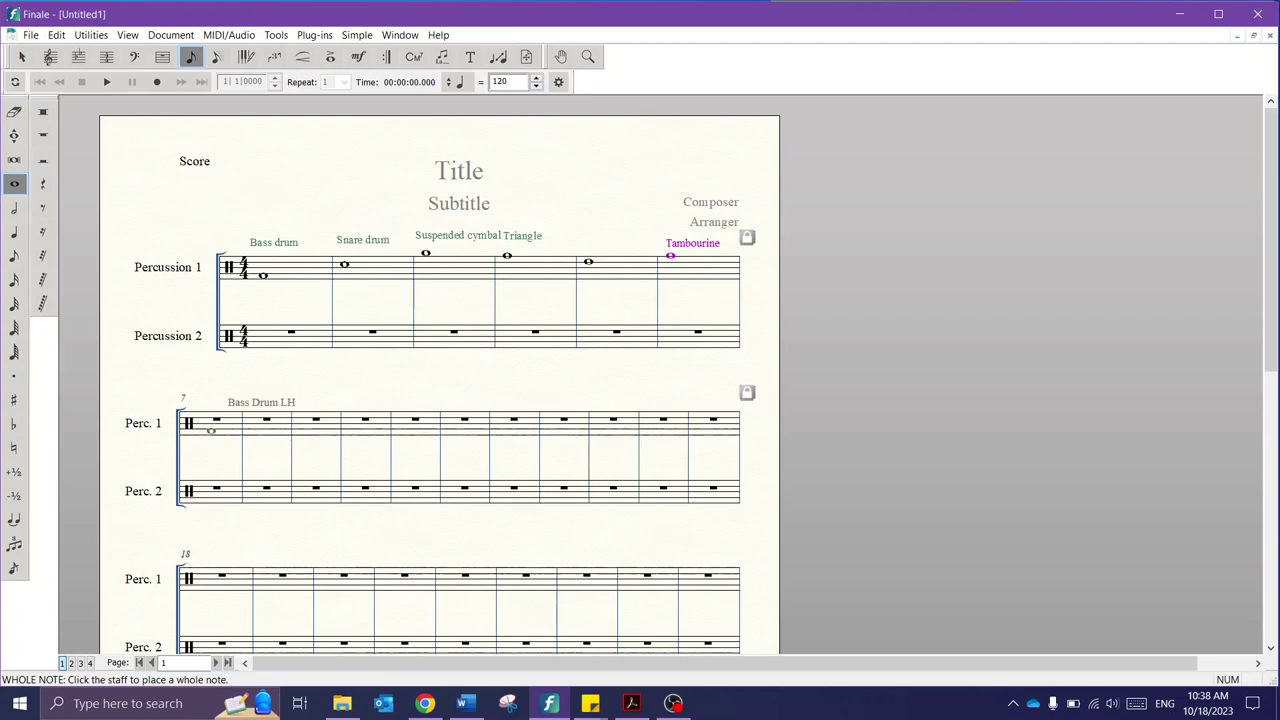
{"action": "left_click", "coordinate": [208, 435]}
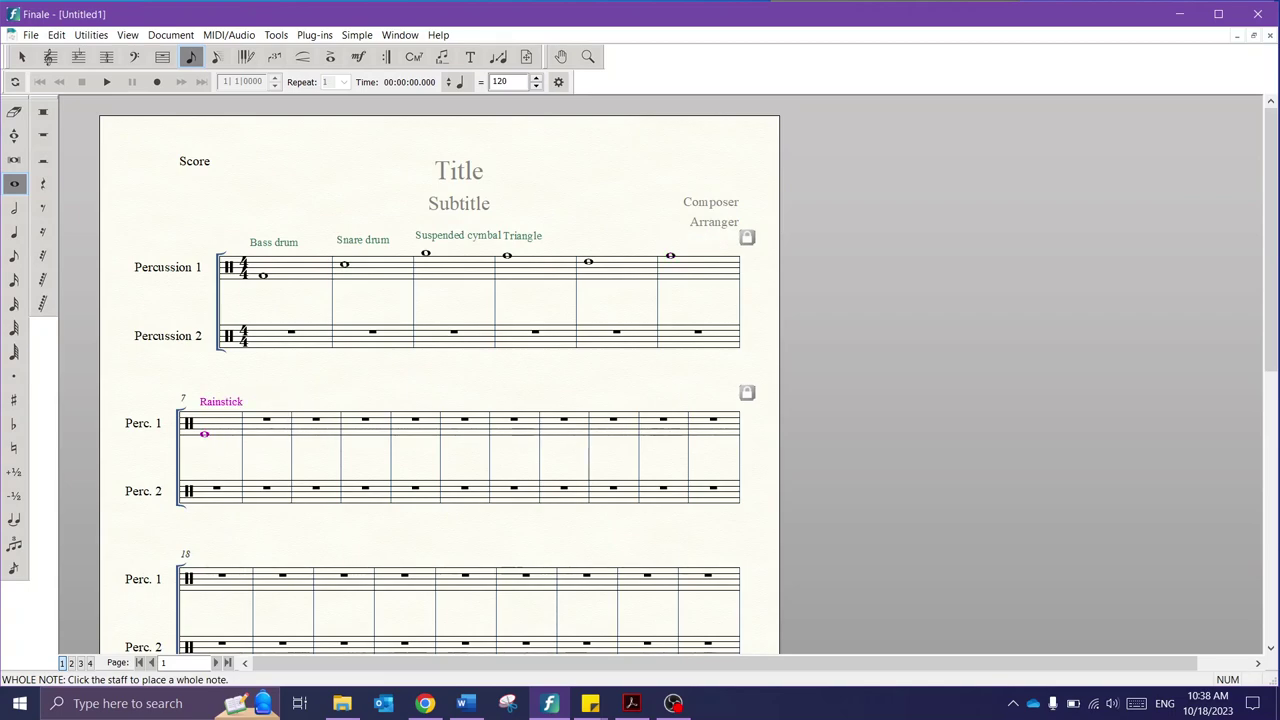
{"action": "left_click", "coordinate": [255, 434]}
{"action": "key", "text": "Down"}
{"action": "key", "text": "Up"}
{"action": "key", "text": "Up"}
{"action": "key", "text": "Up"}
{"action": "key", "text": "Up"}
{"action": "left_click", "coordinate": [357, 57]}
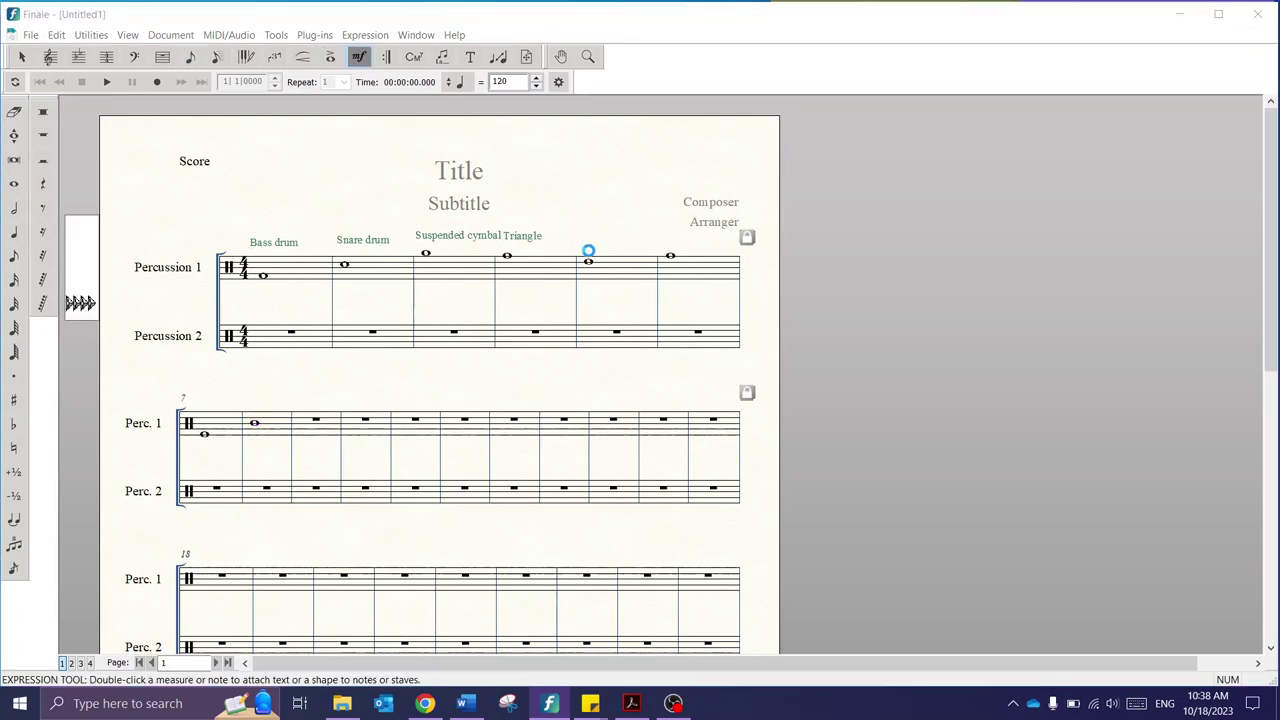
Step: Attach the Cowbell and Tambourine percussion names above measures 5 and 6
{"action": "double_click", "coordinate": [588, 259]}
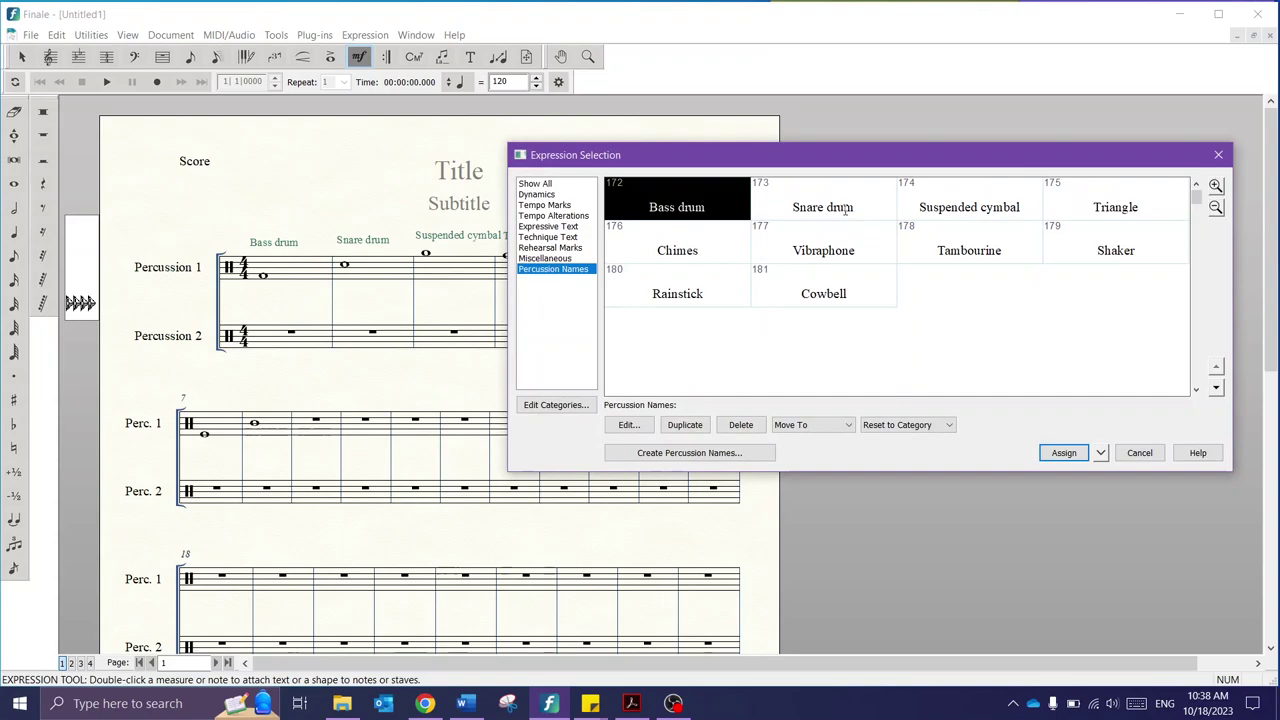
{"action": "left_click_drag", "start_coordinate": [930, 152], "coordinate": [916, 319]}
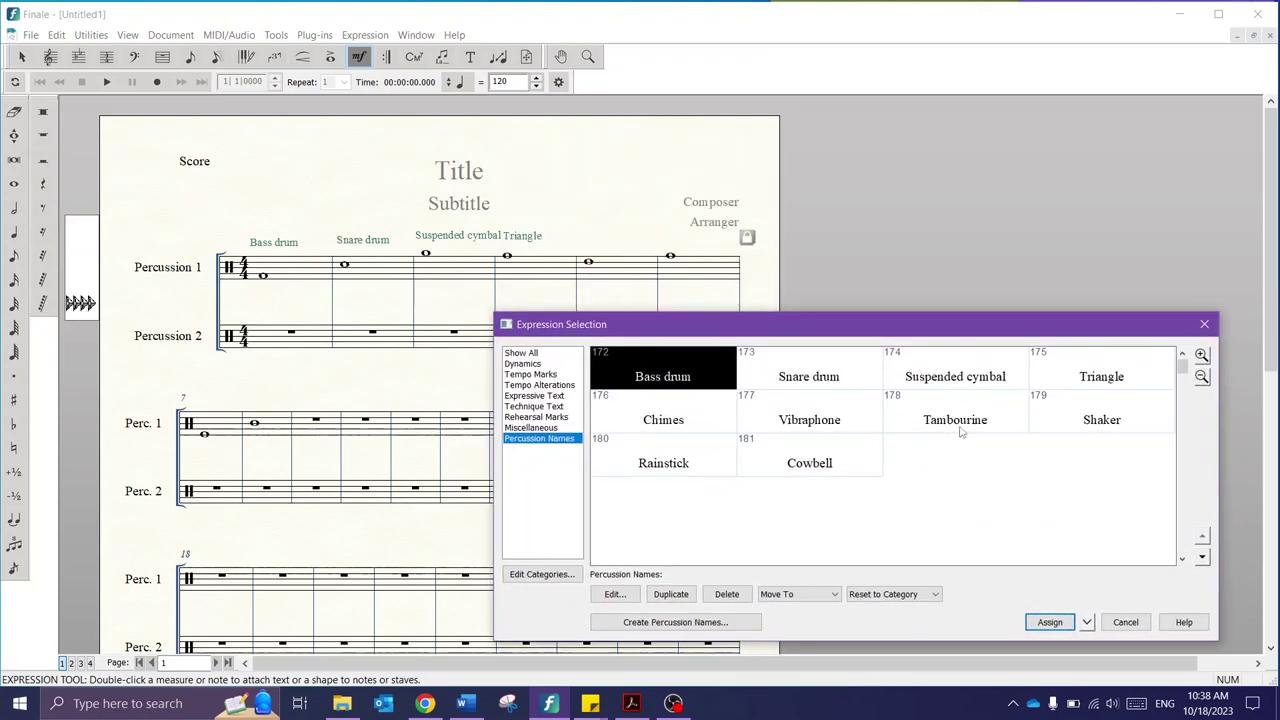
{"action": "left_click", "coordinate": [836, 474]}
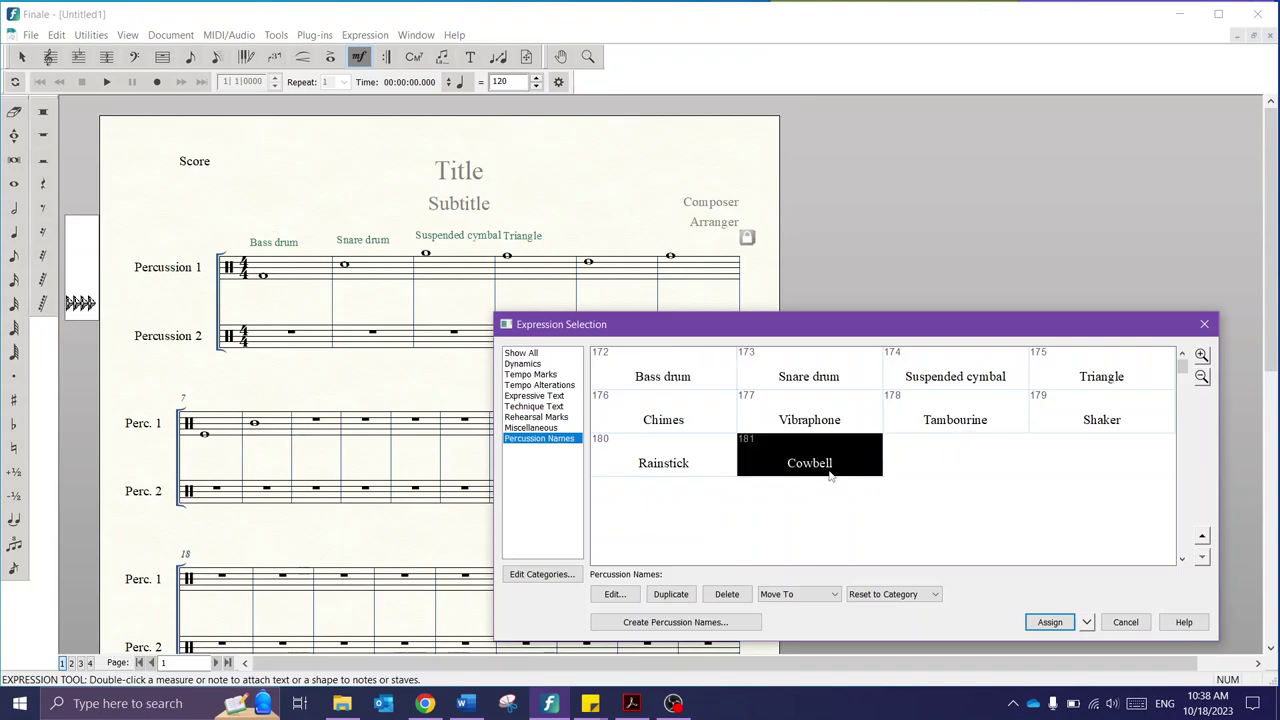
{"action": "left_click", "coordinate": [1049, 622]}
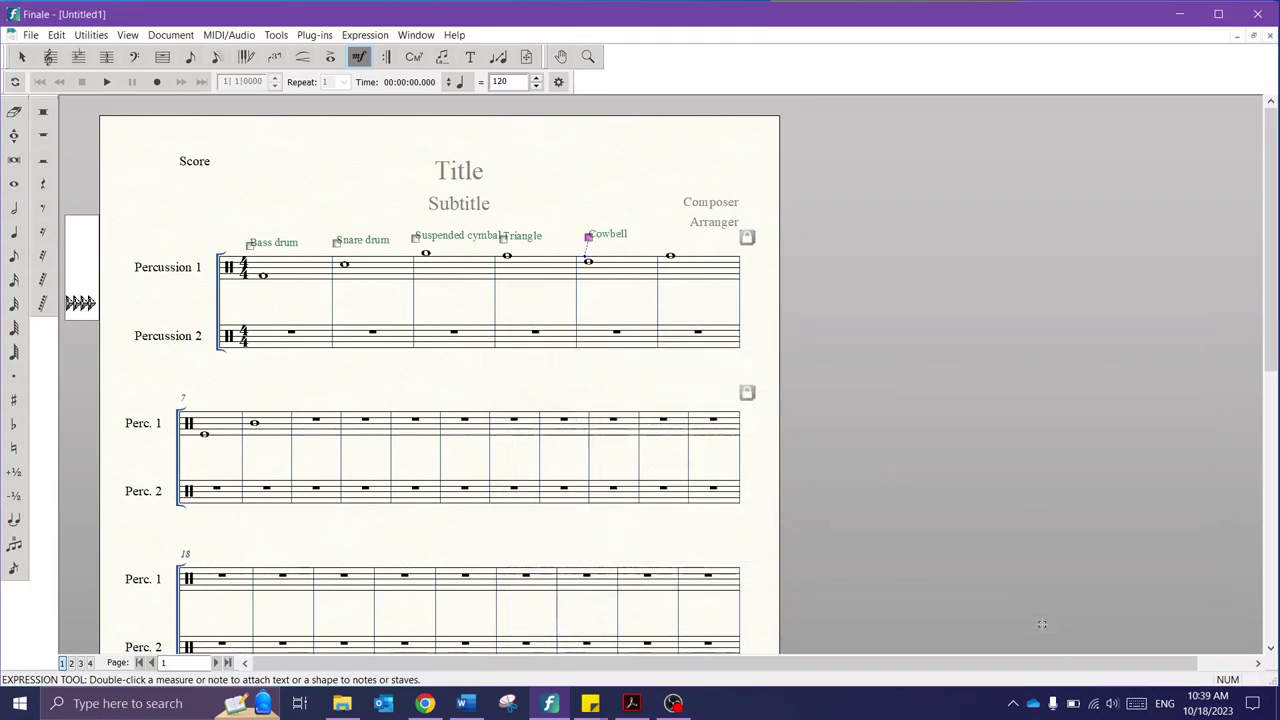
{"action": "double_click", "coordinate": [671, 258]}
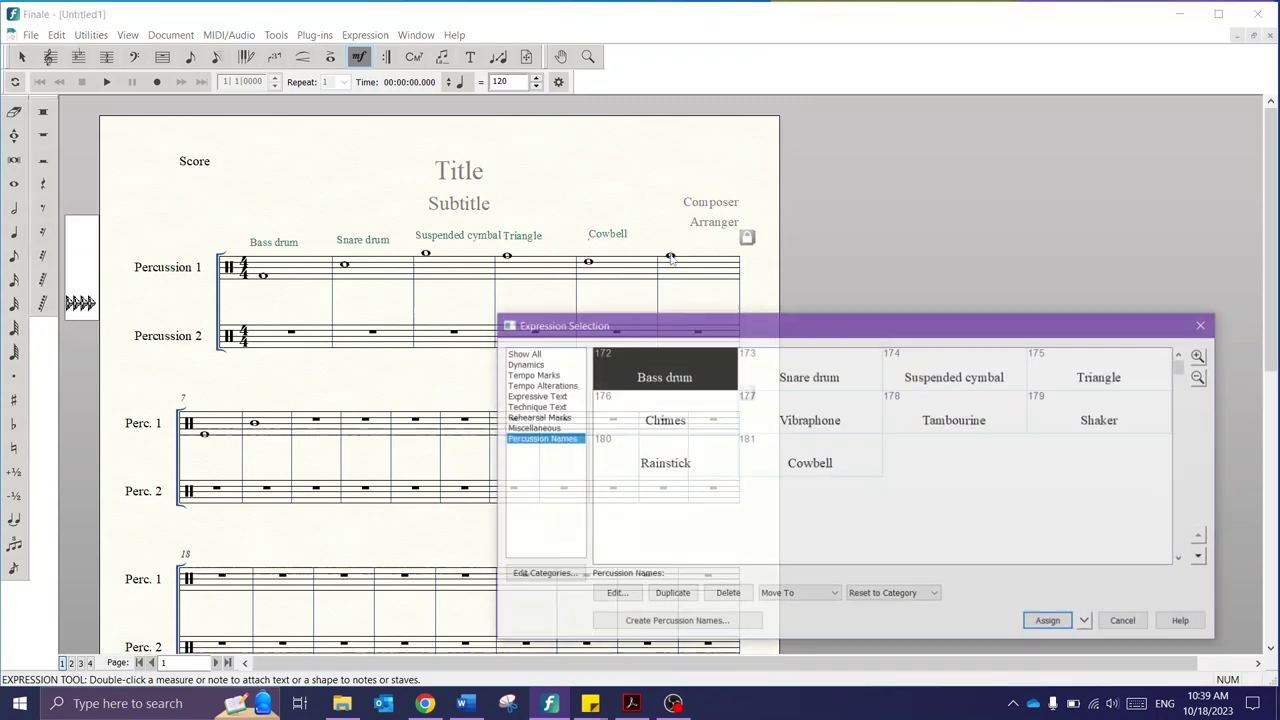
{"action": "key", "text": "Right"}
{"action": "key", "text": "Right"}
{"action": "key", "text": "Down"}
{"action": "key", "text": "Return"}
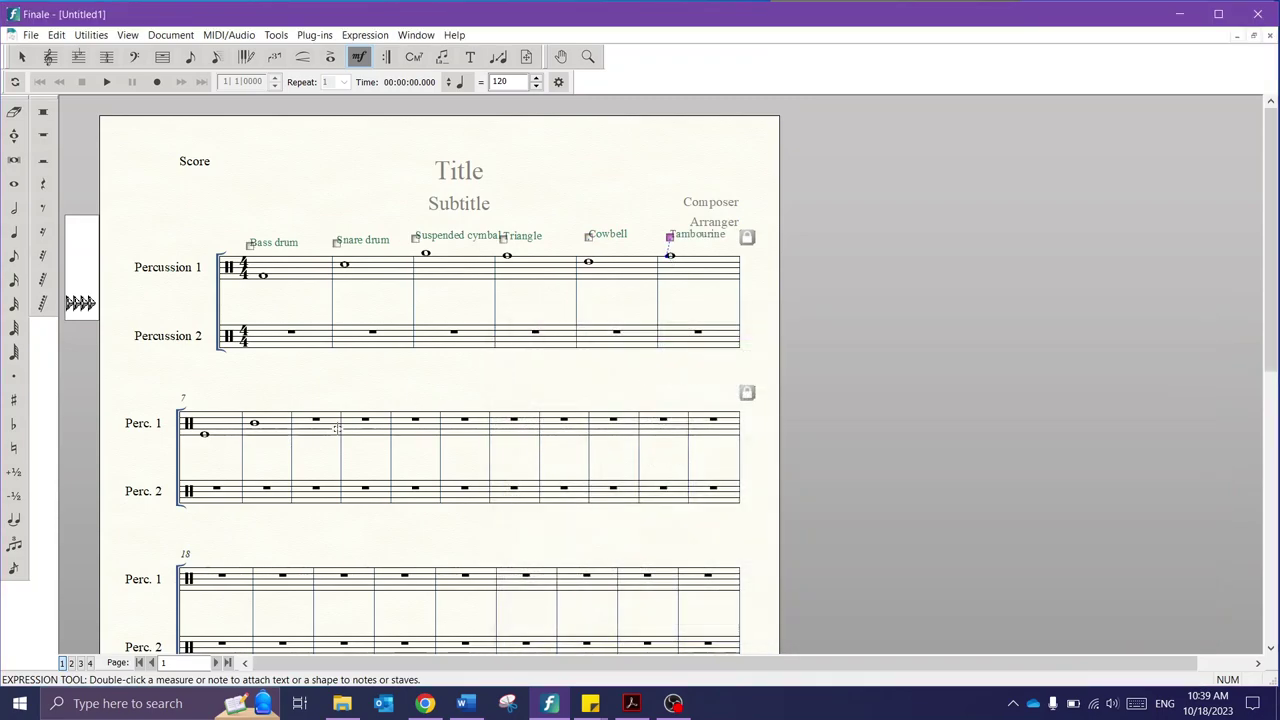
Step: Attach the Rainstick and Shaker percussion names above measures 7 and 8
{"action": "double_click", "coordinate": [208, 432]}
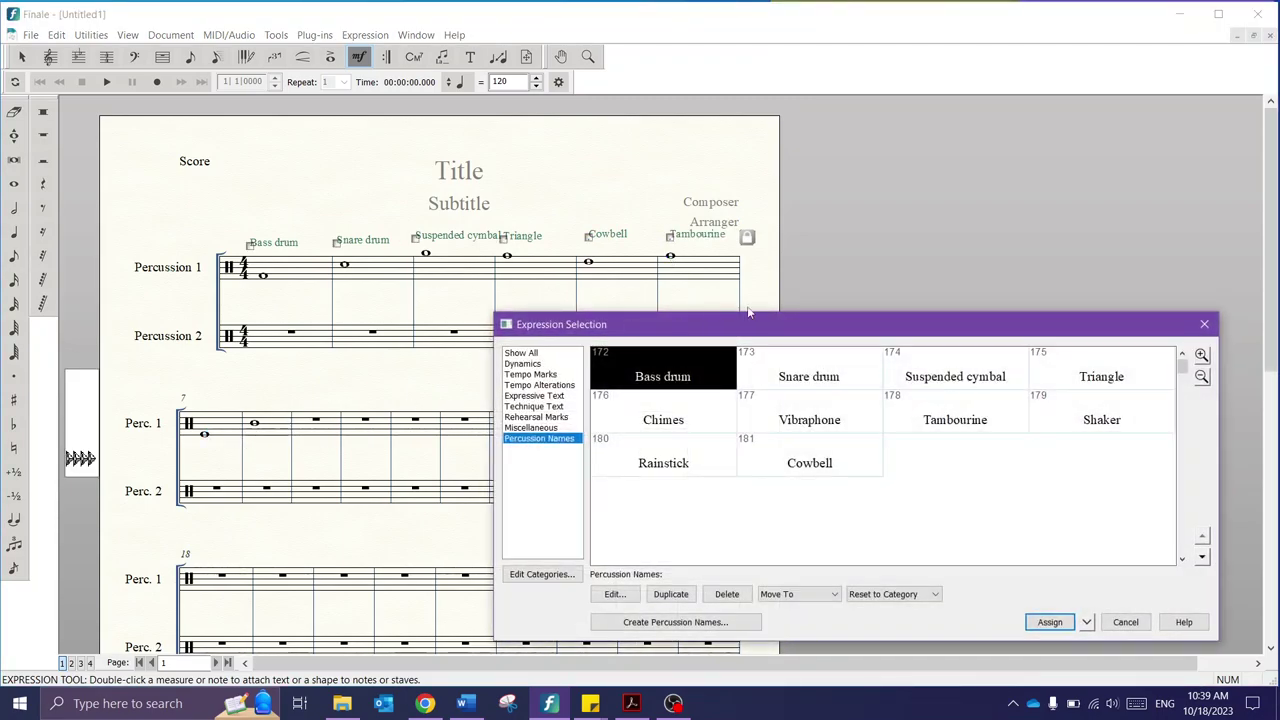
{"action": "key", "text": "Down"}
{"action": "key", "text": "Down"}
{"action": "key", "text": "Return"}
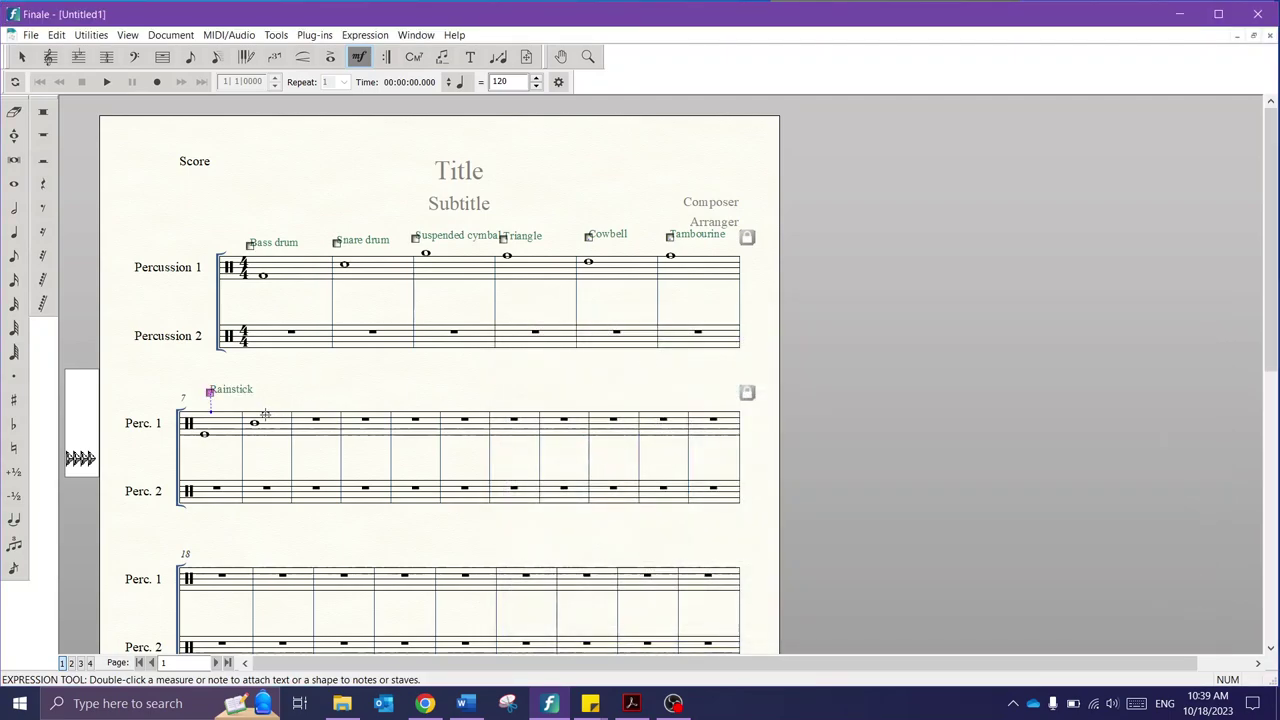
{"action": "double_click", "coordinate": [255, 425]}
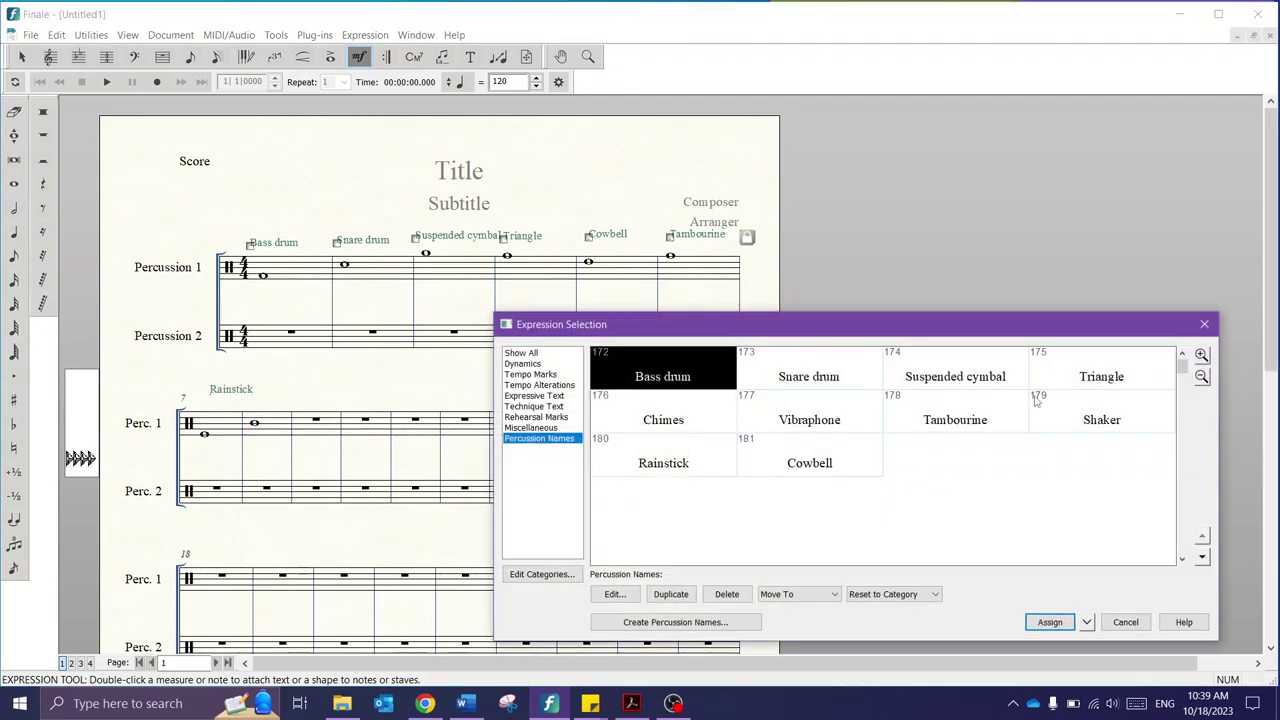
{"action": "left_click", "coordinate": [1050, 412]}
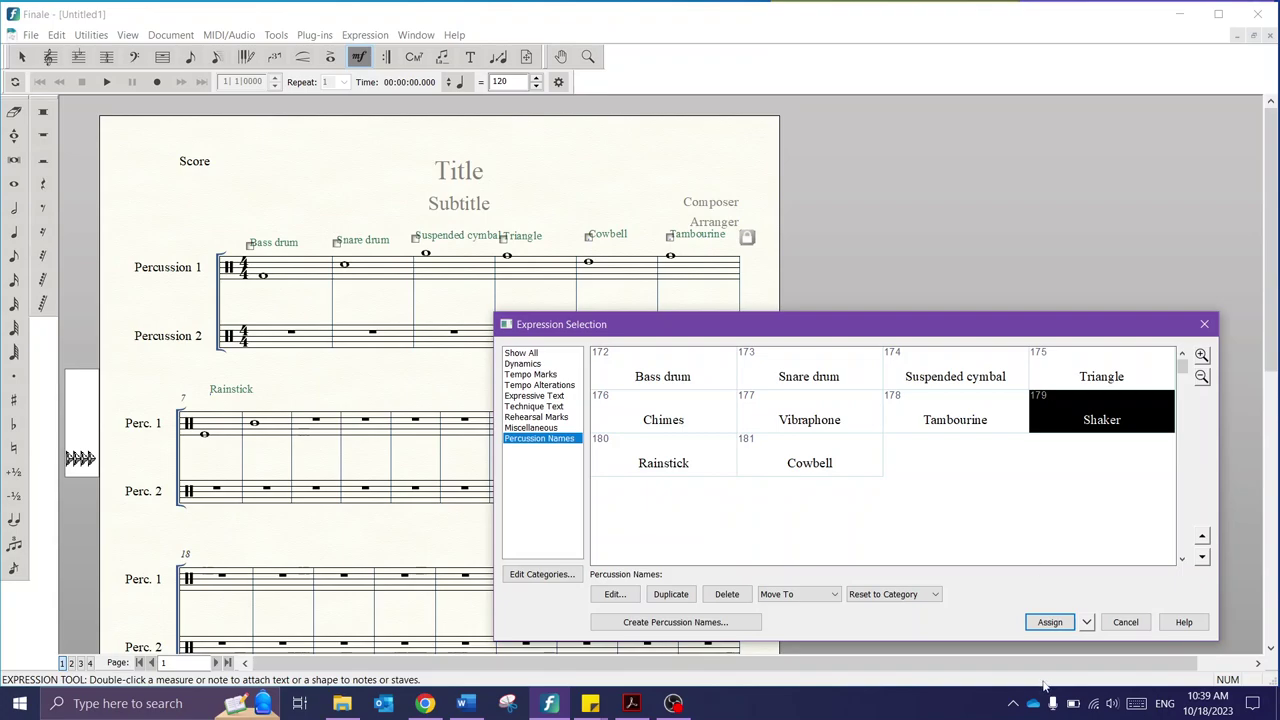
{"action": "left_click", "coordinate": [1049, 622]}
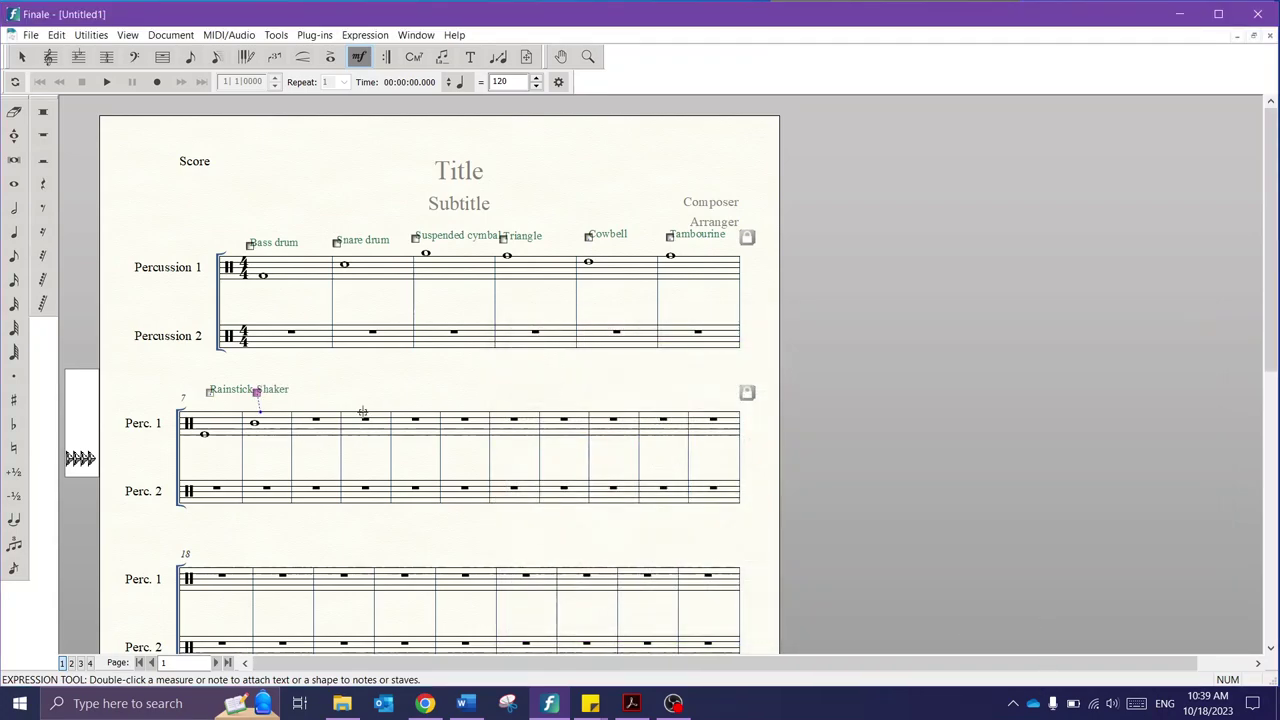
Step: Drag the Rainstick, Suspended cymbal, Triangle, Bass drum, Cowbell and Tambourine labels to even heights
{"action": "left_click_drag", "start_coordinate": [210, 392], "coordinate": [247, 400]}
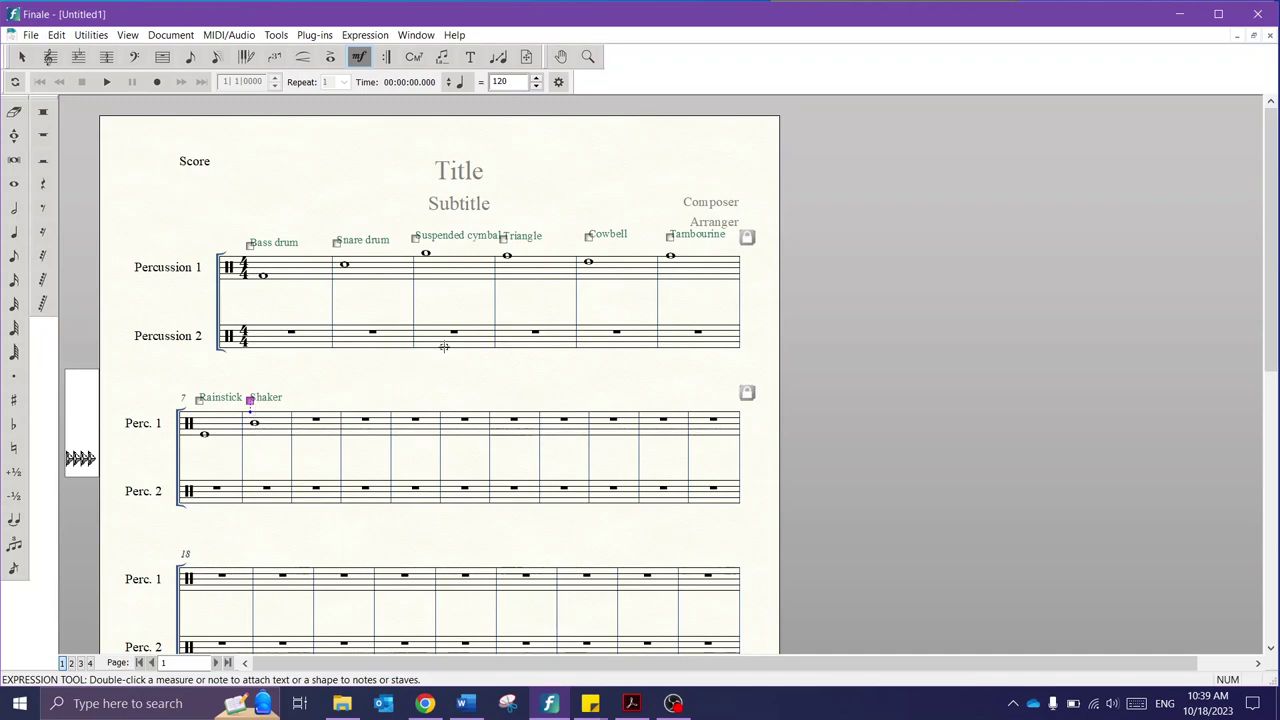
{"action": "left_click", "coordinate": [504, 238]}
{"action": "left_click_drag", "start_coordinate": [417, 236], "coordinate": [418, 244]}
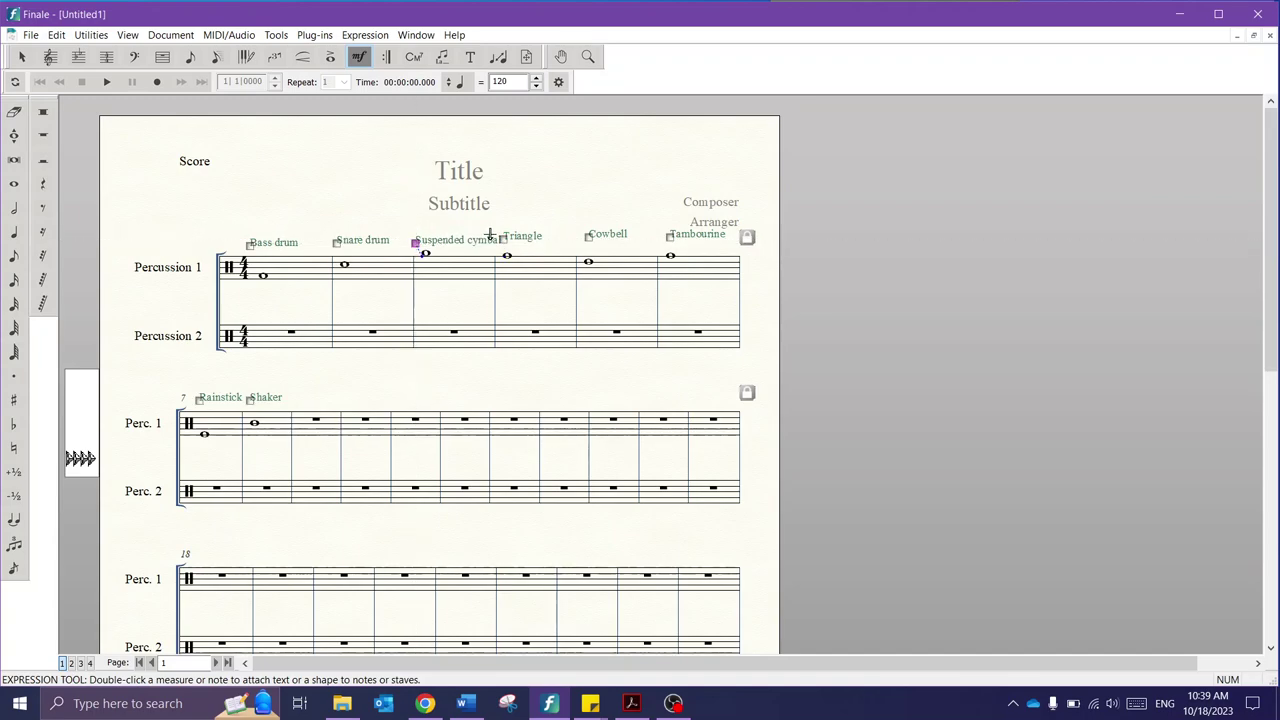
{"action": "left_click_drag", "start_coordinate": [503, 238], "coordinate": [504, 242]}
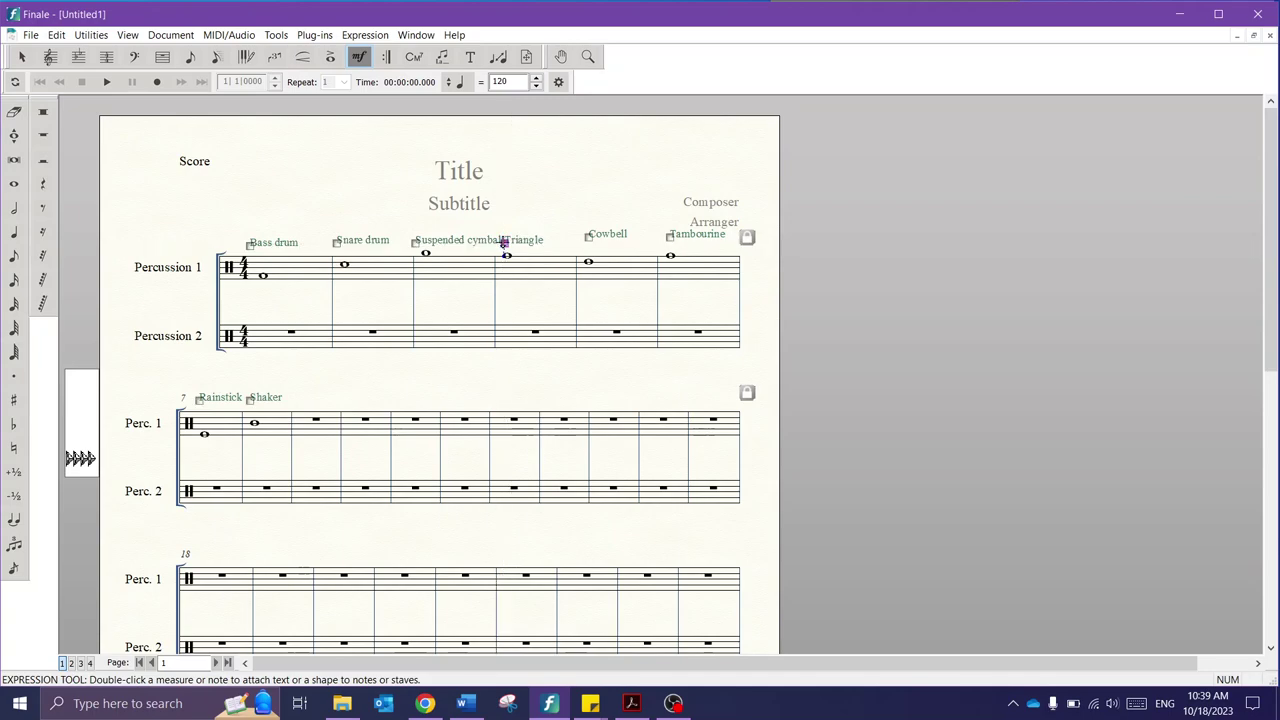
{"action": "left_click_drag", "start_coordinate": [250, 245], "coordinate": [250, 247]}
{"action": "left_click_drag", "start_coordinate": [590, 235], "coordinate": [578, 242]}
{"action": "left_click_drag", "start_coordinate": [670, 237], "coordinate": [660, 242]}
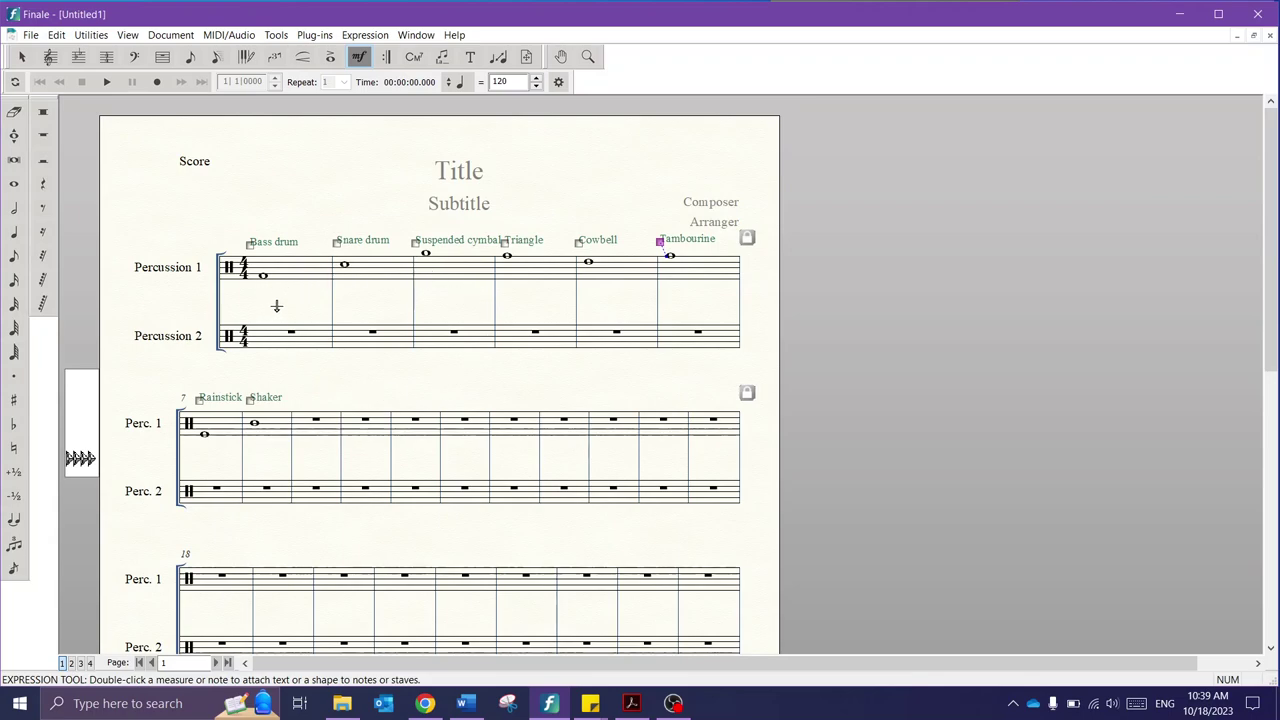
Step: Copy the Bass drum measure 1 of Perc. 1 into measure 9 with the Selection Tool
{"action": "left_click", "coordinate": [22, 56]}
{"action": "left_click", "coordinate": [300, 268]}
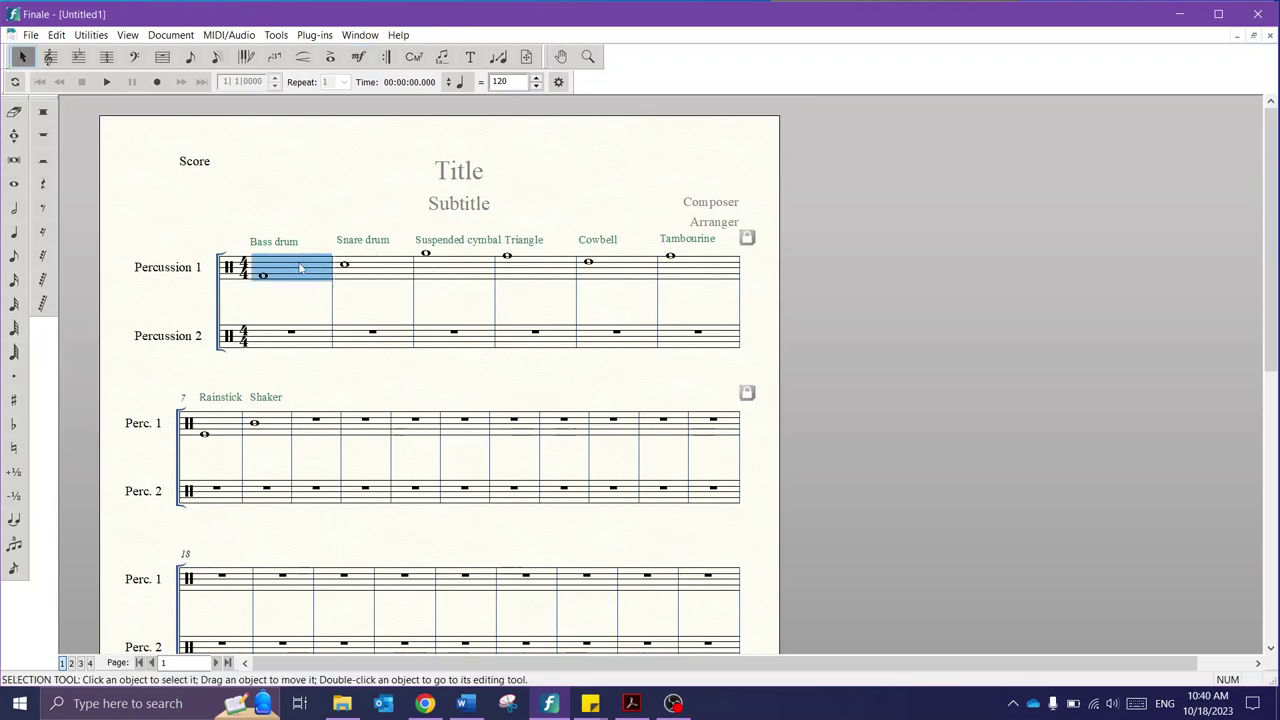
{"action": "left_click_drag", "start_coordinate": [300, 268], "coordinate": [322, 430]}
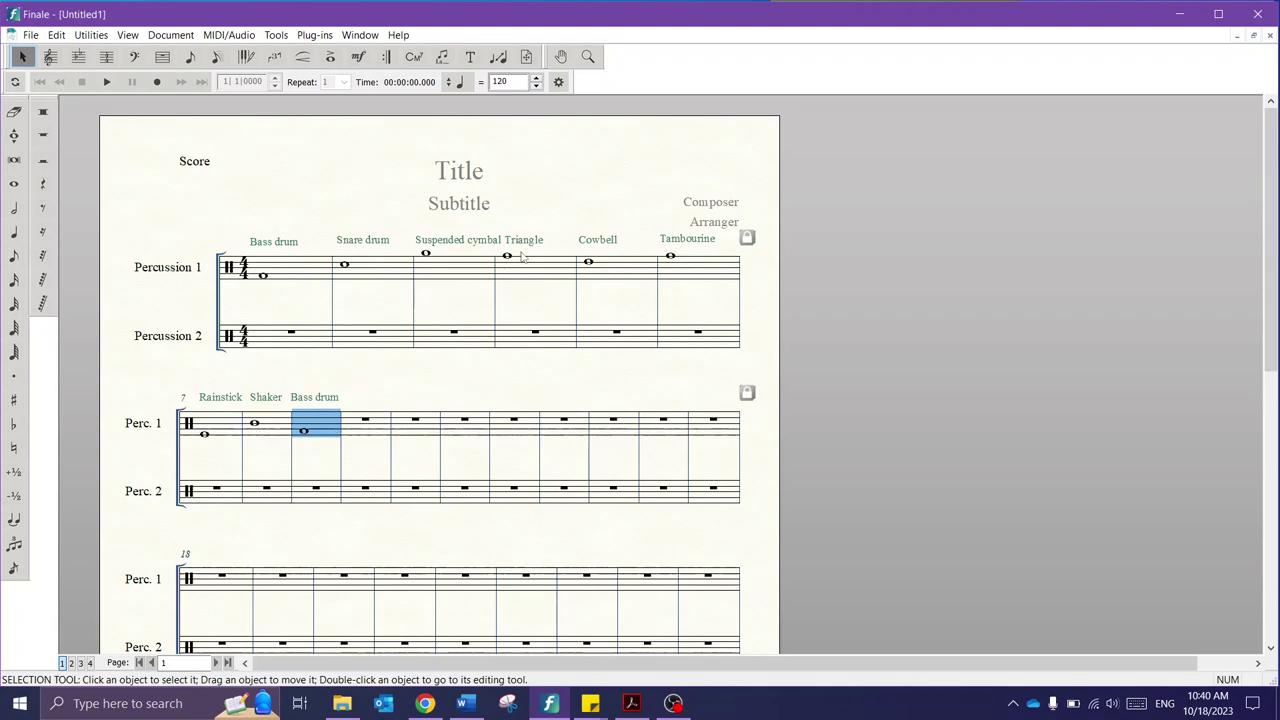
{"action": "left_click", "coordinate": [376, 272]}
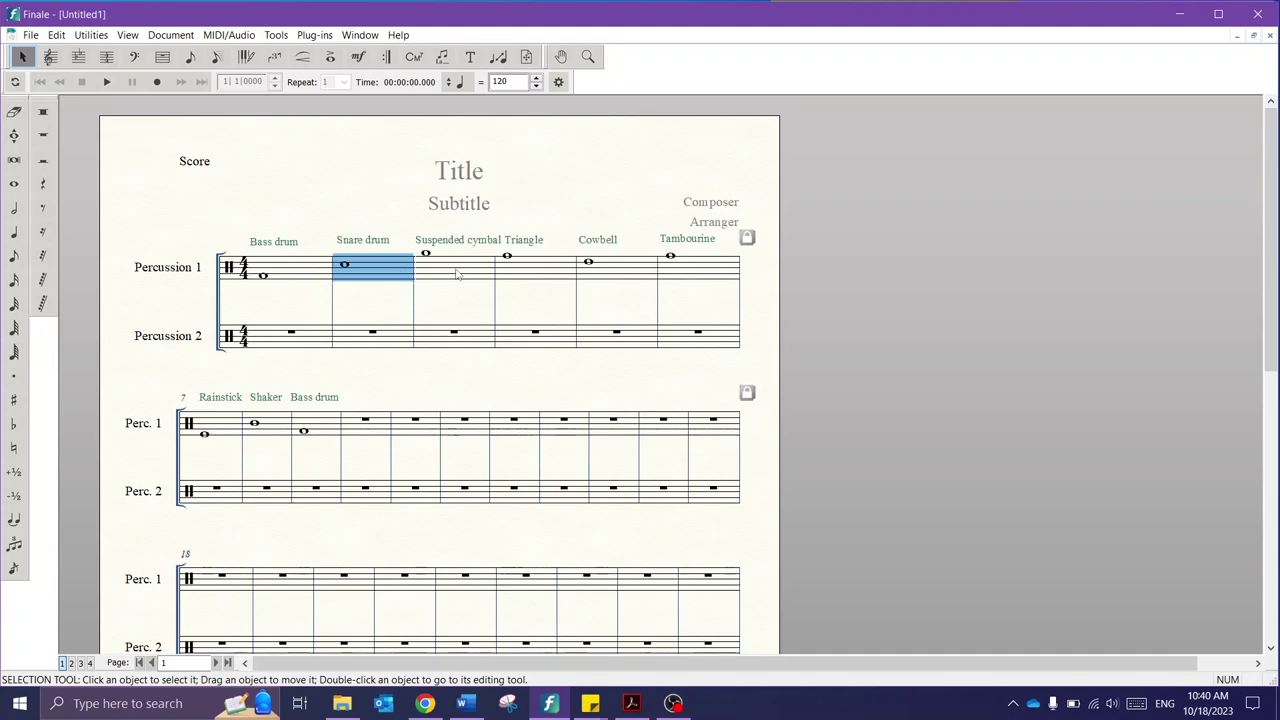
{"action": "left_click", "coordinate": [355, 434]}
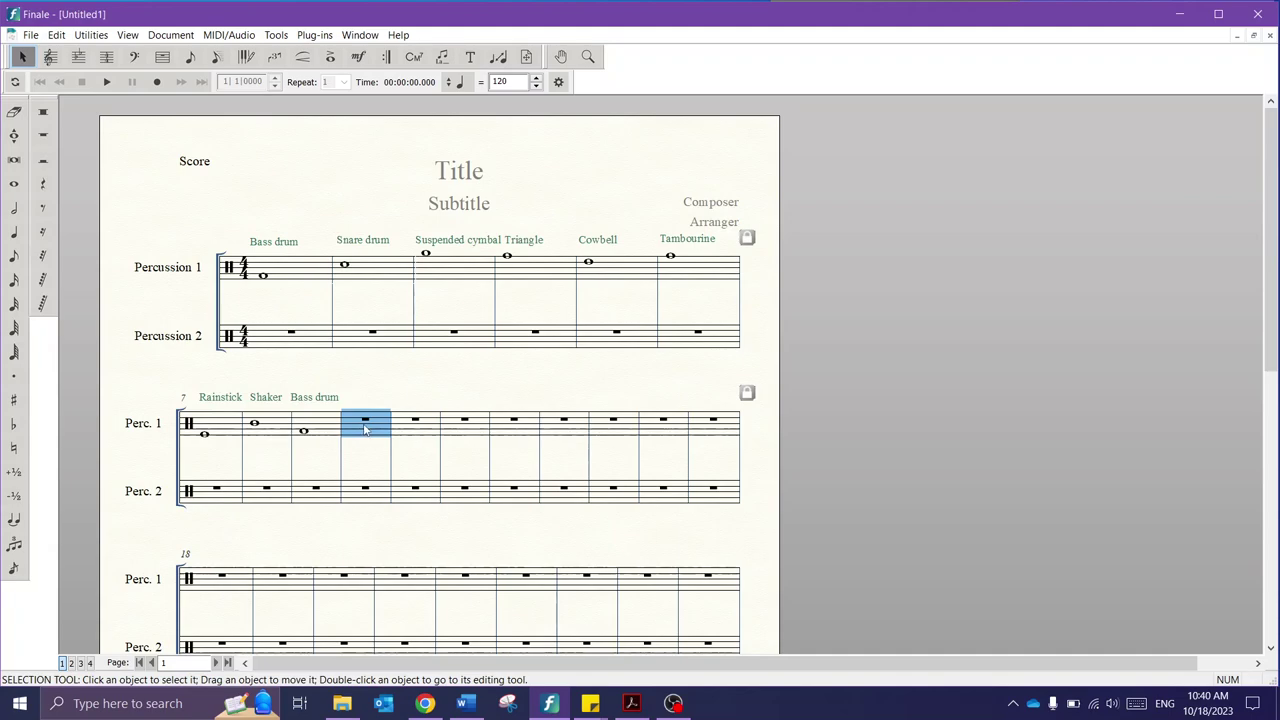
Step: Change Perc. 1 from measure 10 to the Chimes pitched-percussion instrument with a treble clef
{"action": "left_click", "coordinate": [95, 42]}
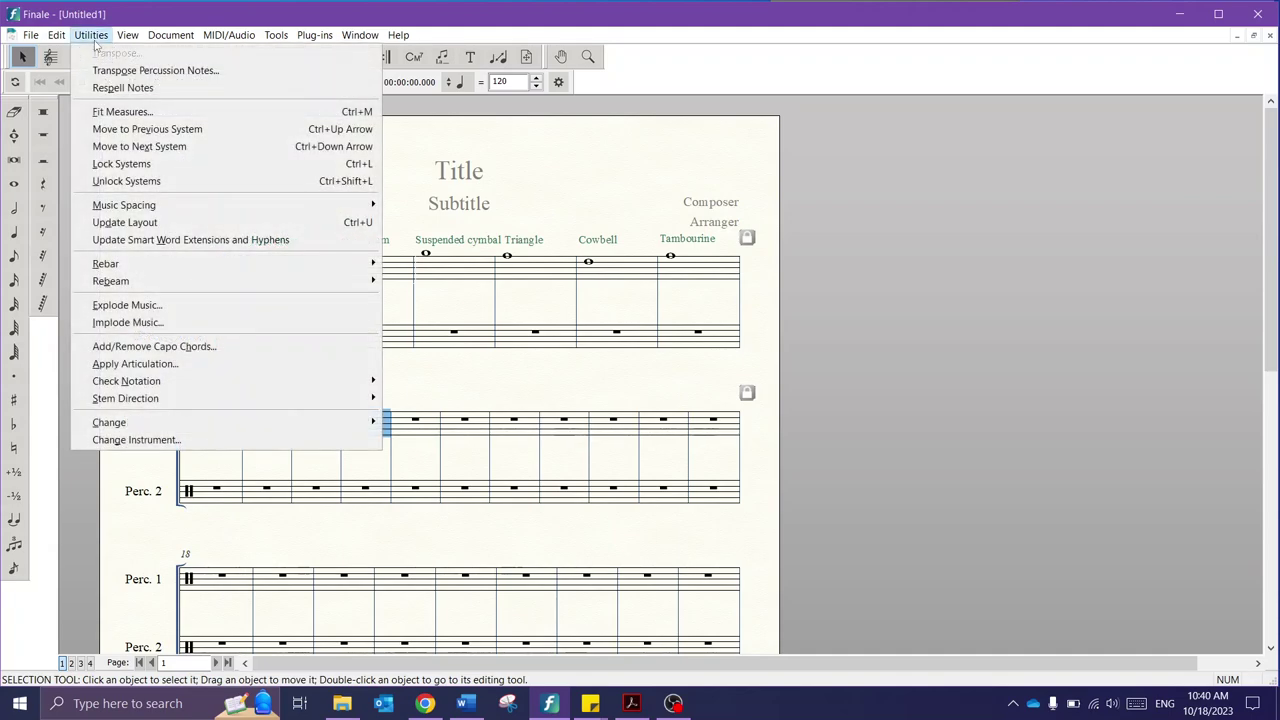
{"action": "left_click", "coordinate": [227, 445]}
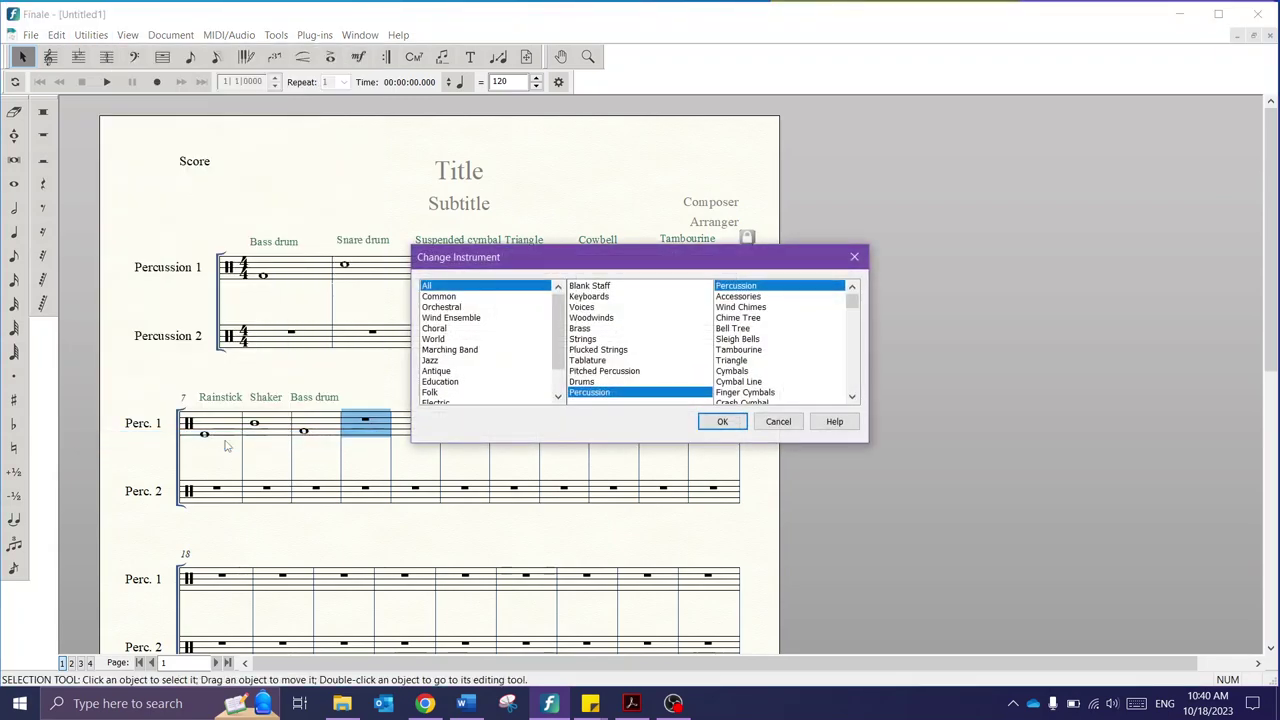
{"action": "left_click", "coordinate": [602, 373]}
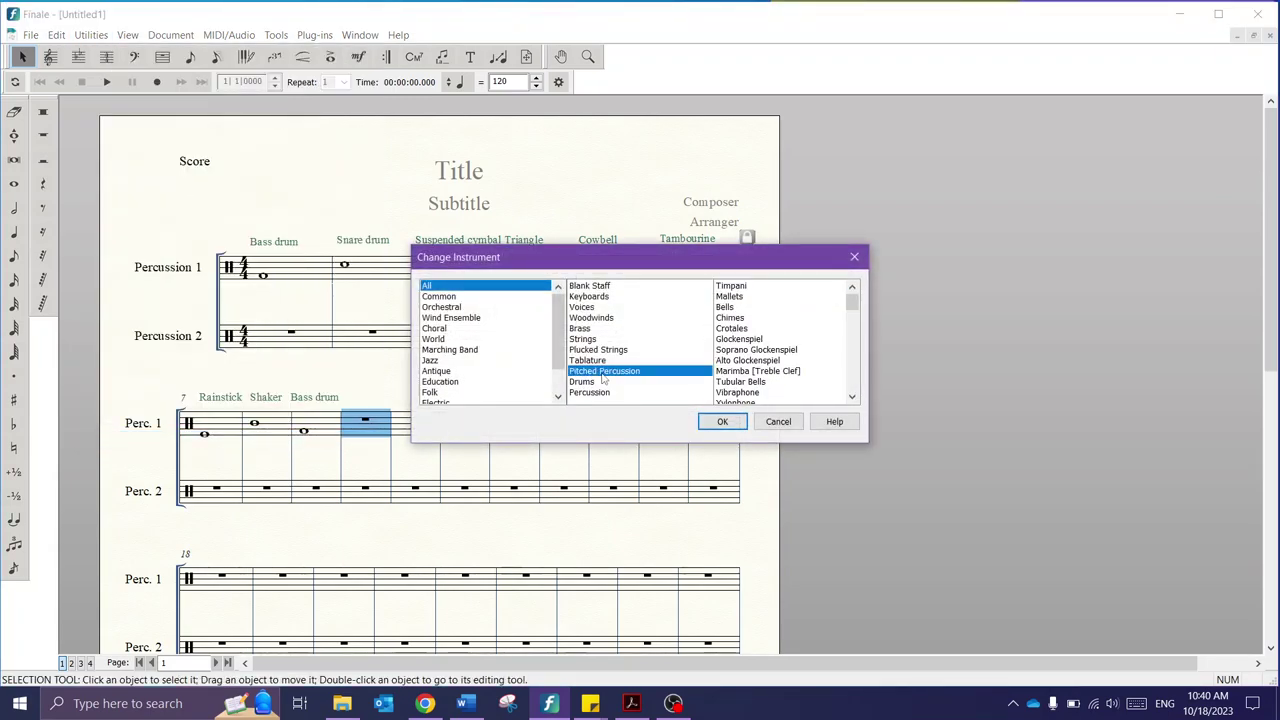
{"action": "left_click", "coordinate": [746, 320]}
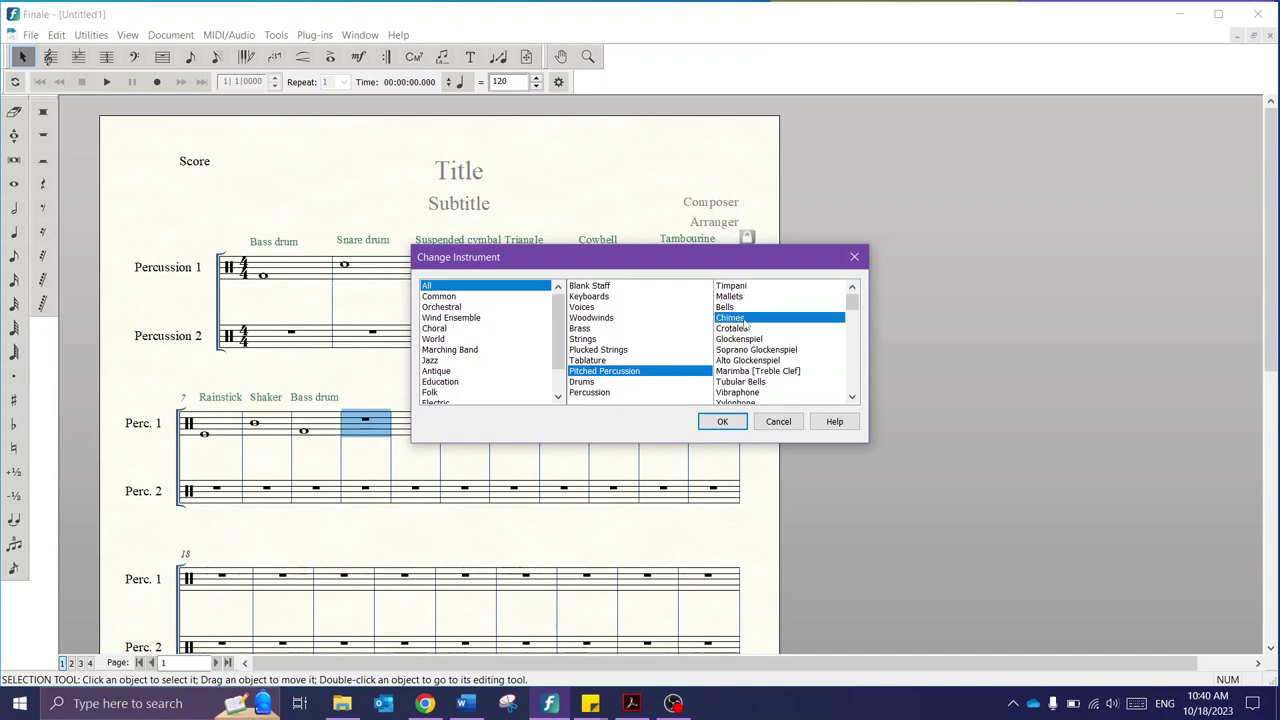
{"action": "left_click", "coordinate": [721, 423]}
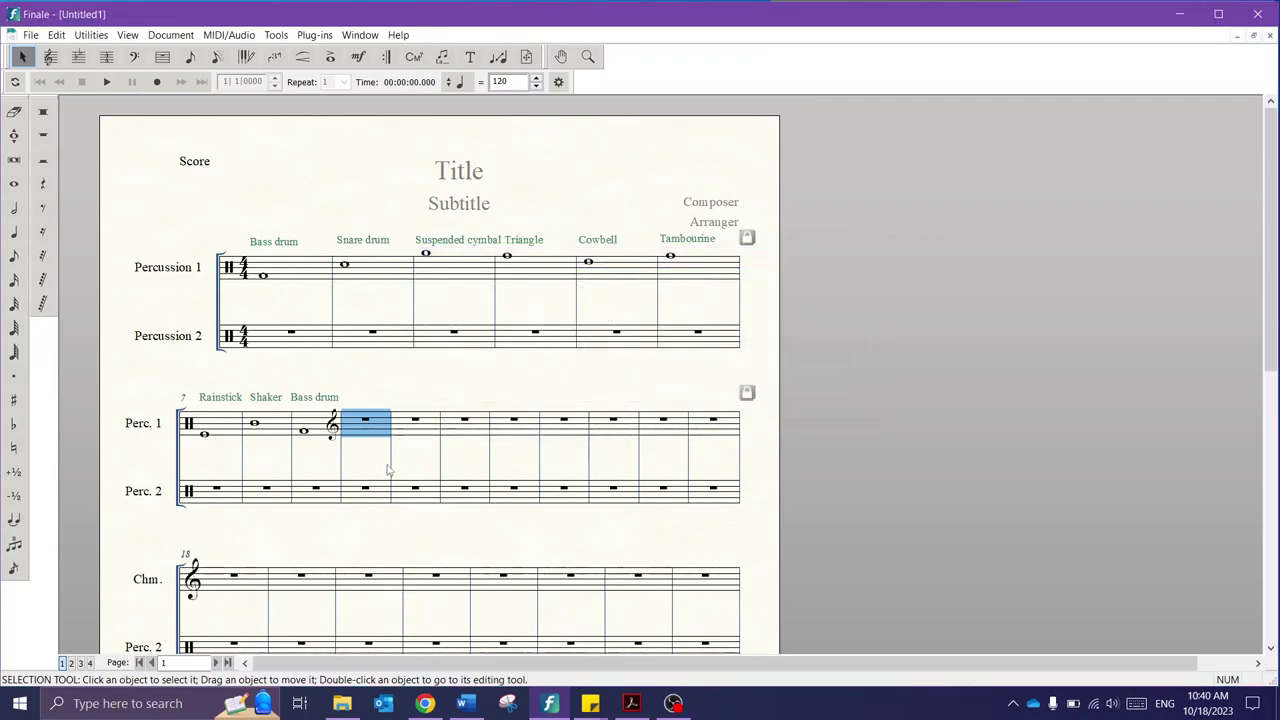
Step: Switch Perc. 1 back to percussion starting at measure 12
{"action": "left_click", "coordinate": [479, 429]}
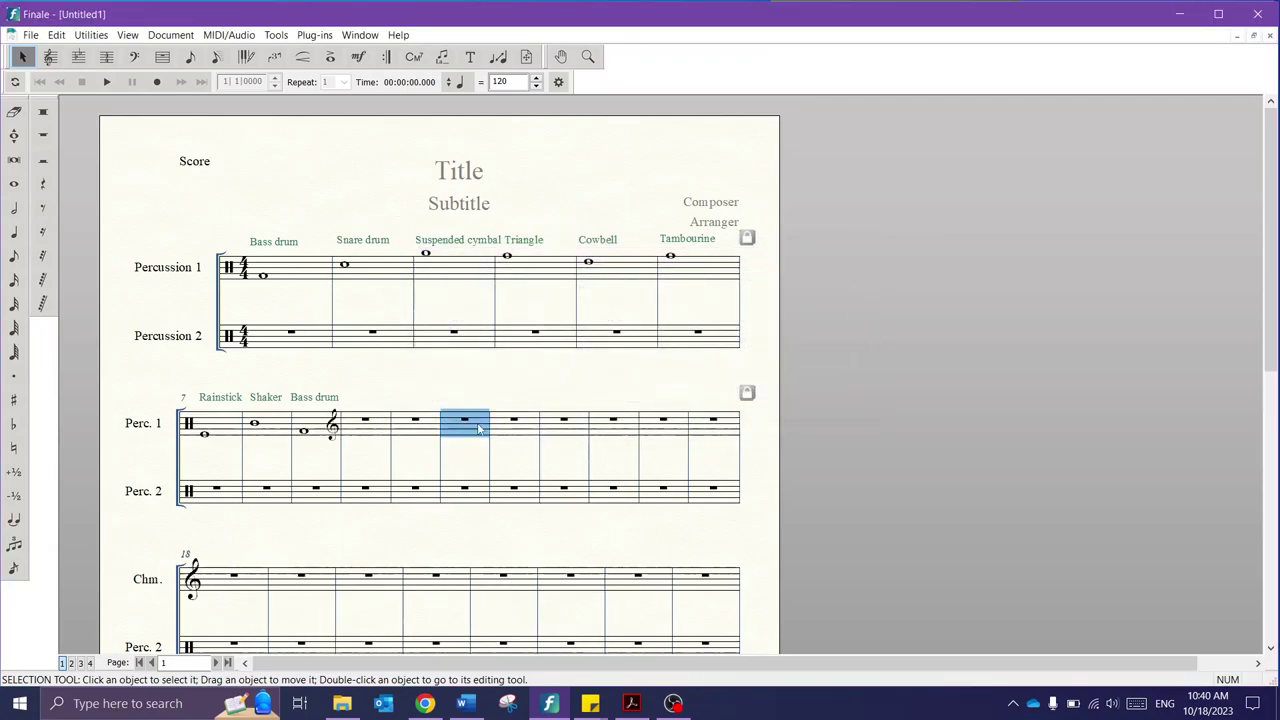
{"action": "left_click", "coordinate": [95, 38]}
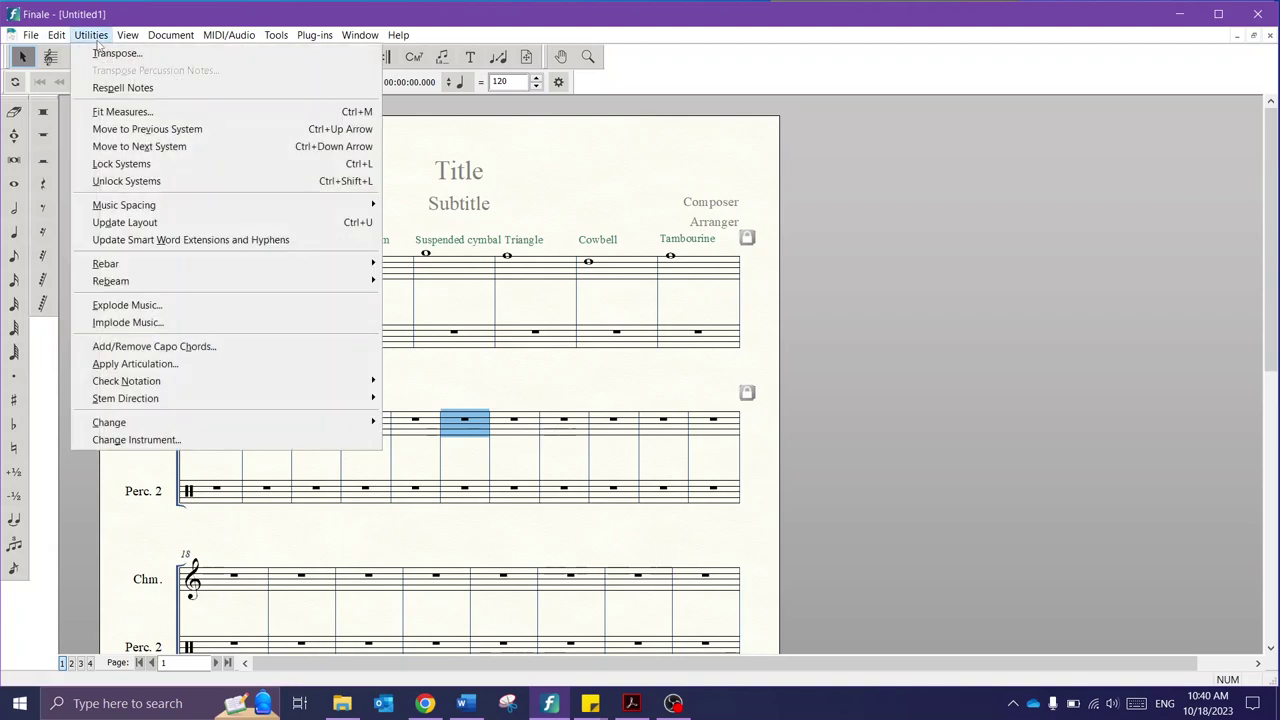
{"action": "left_click", "coordinate": [280, 440]}
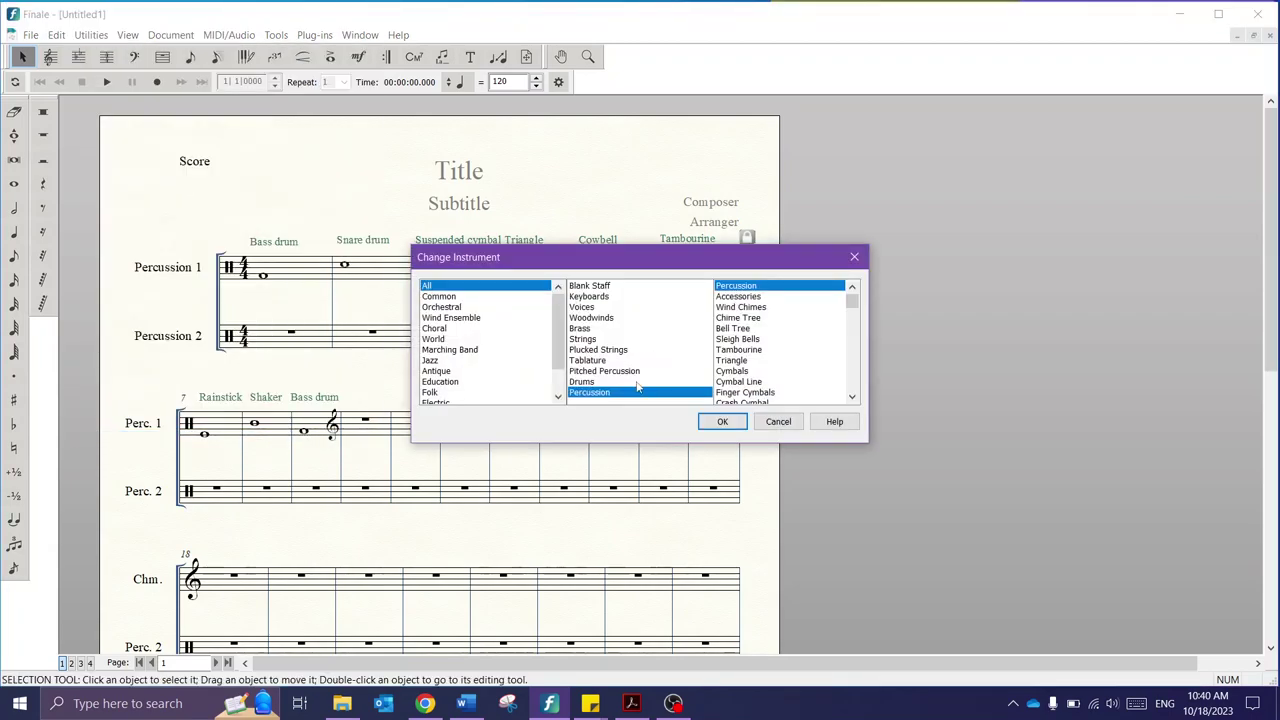
{"action": "left_click", "coordinate": [722, 421]}
{"action": "left_click", "coordinate": [385, 392]}
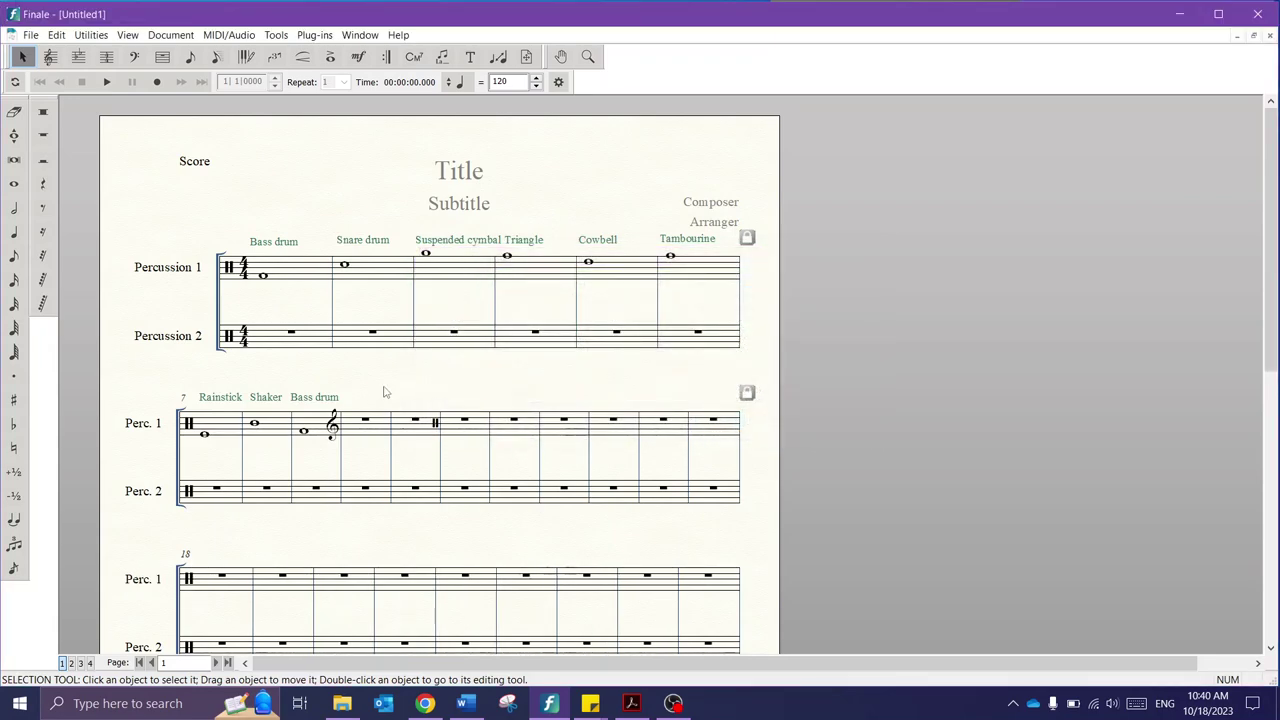
Step: Enter whole notes in measures 10 and 11 of Perc. 1
{"action": "left_click", "coordinate": [14, 184]}
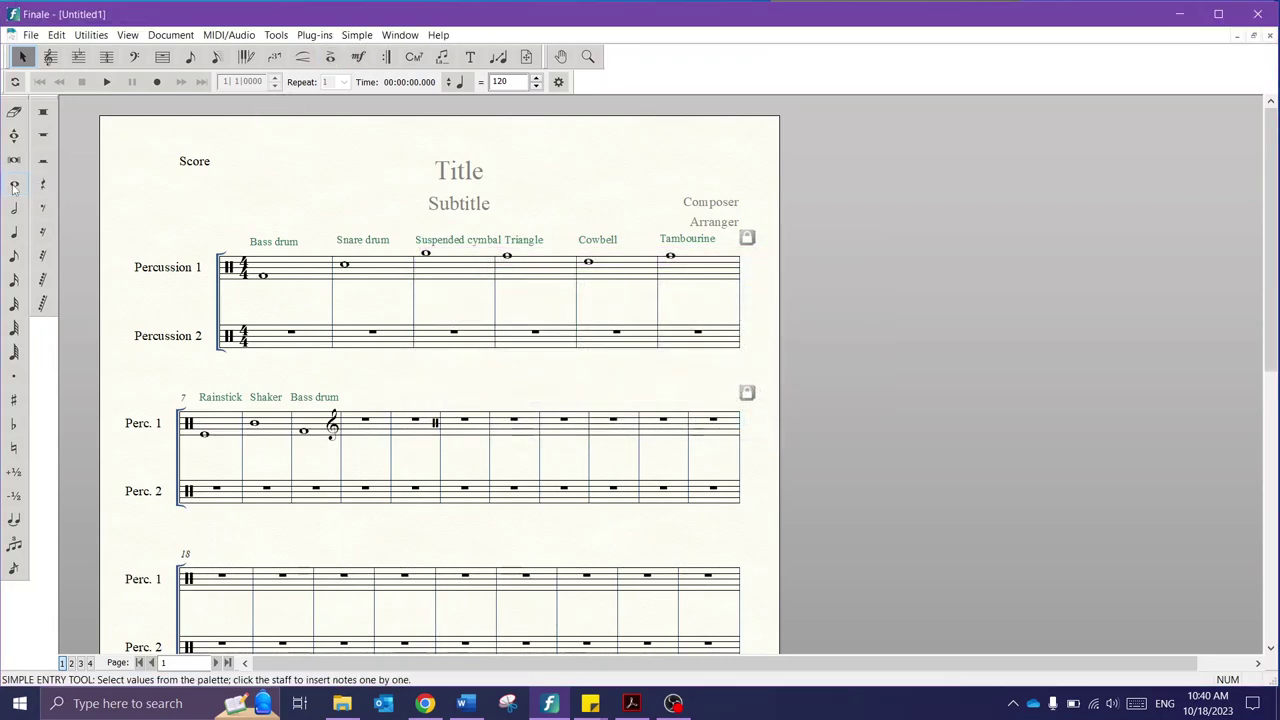
{"action": "left_click", "coordinate": [353, 428]}
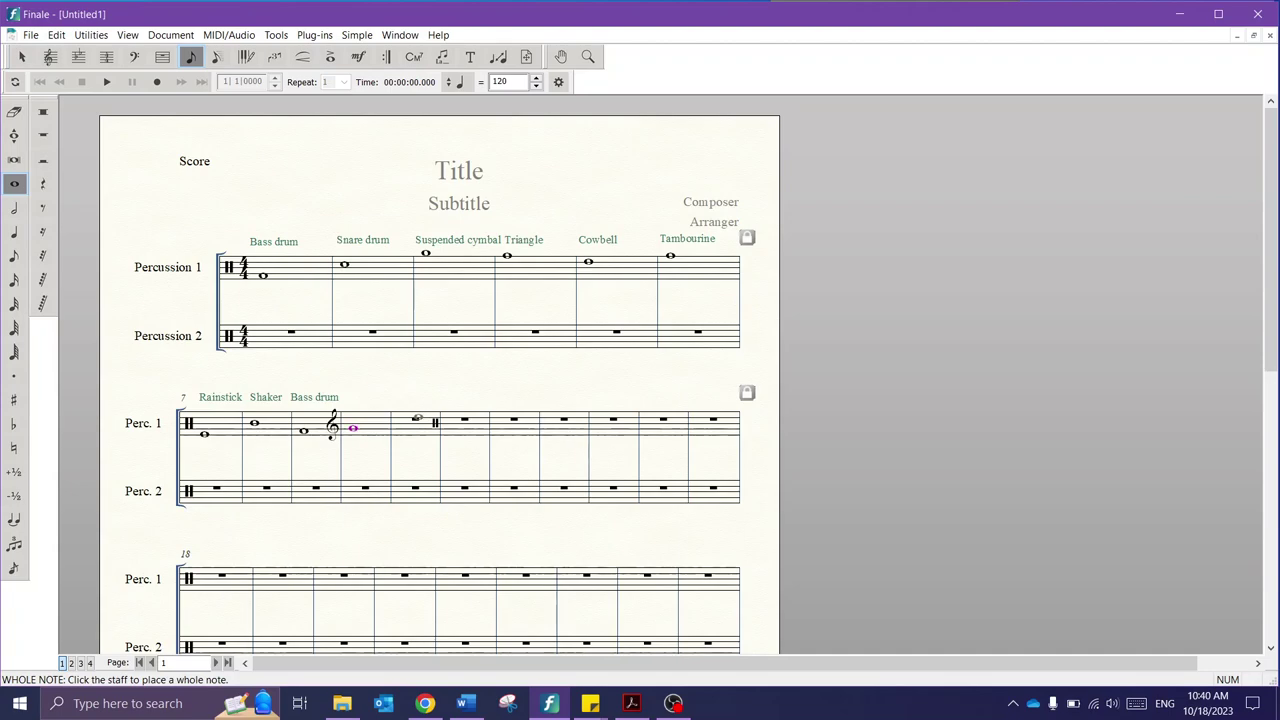
{"action": "left_click", "coordinate": [405, 423]}
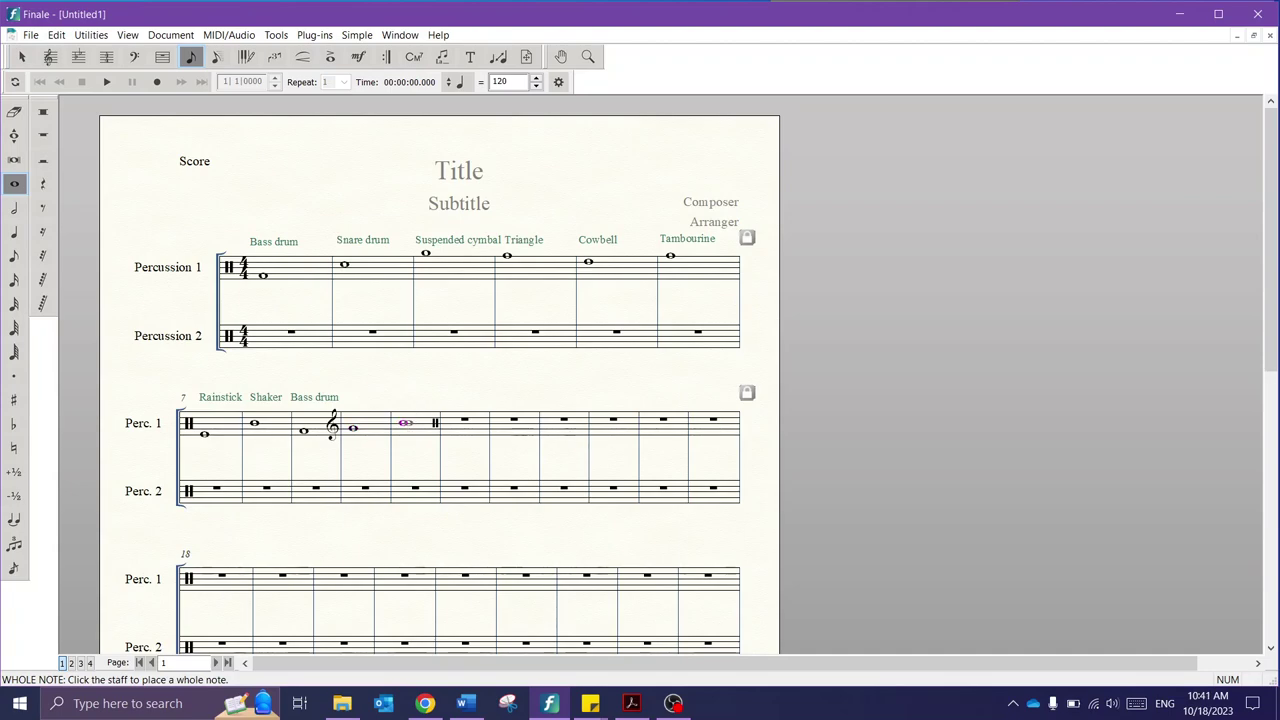
Step: Attach the Chimes percussion name above measure 10 and nudge it into line
{"action": "left_click", "coordinate": [357, 57]}
{"action": "double_click", "coordinate": [357, 405]}
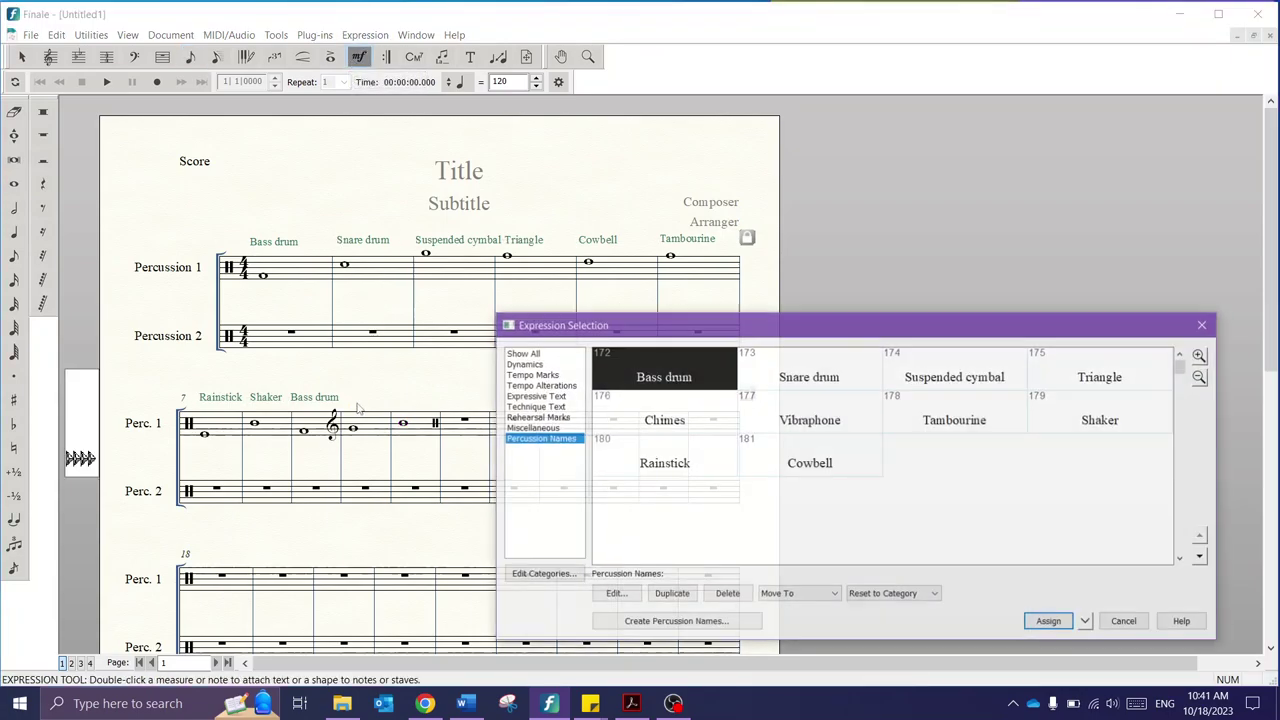
{"action": "key", "text": "Down"}
{"action": "key", "text": "Return"}
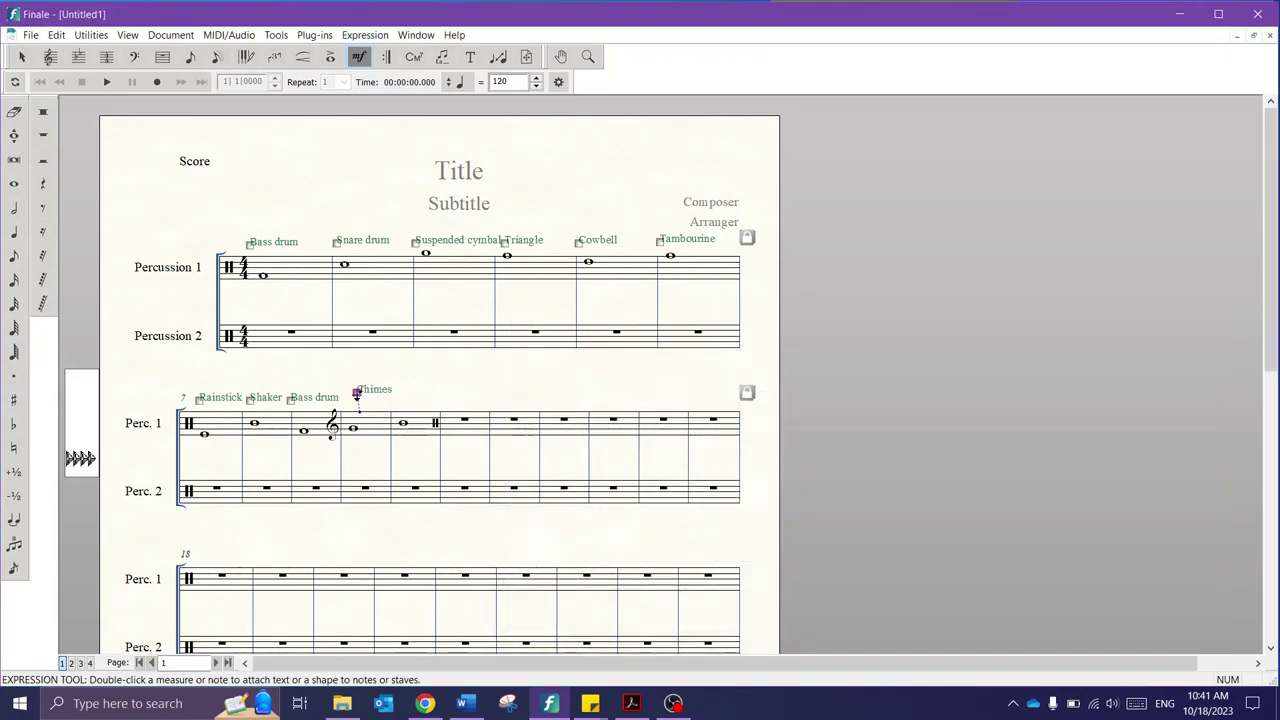
{"action": "left_click_drag", "start_coordinate": [357, 395], "coordinate": [345, 400]}
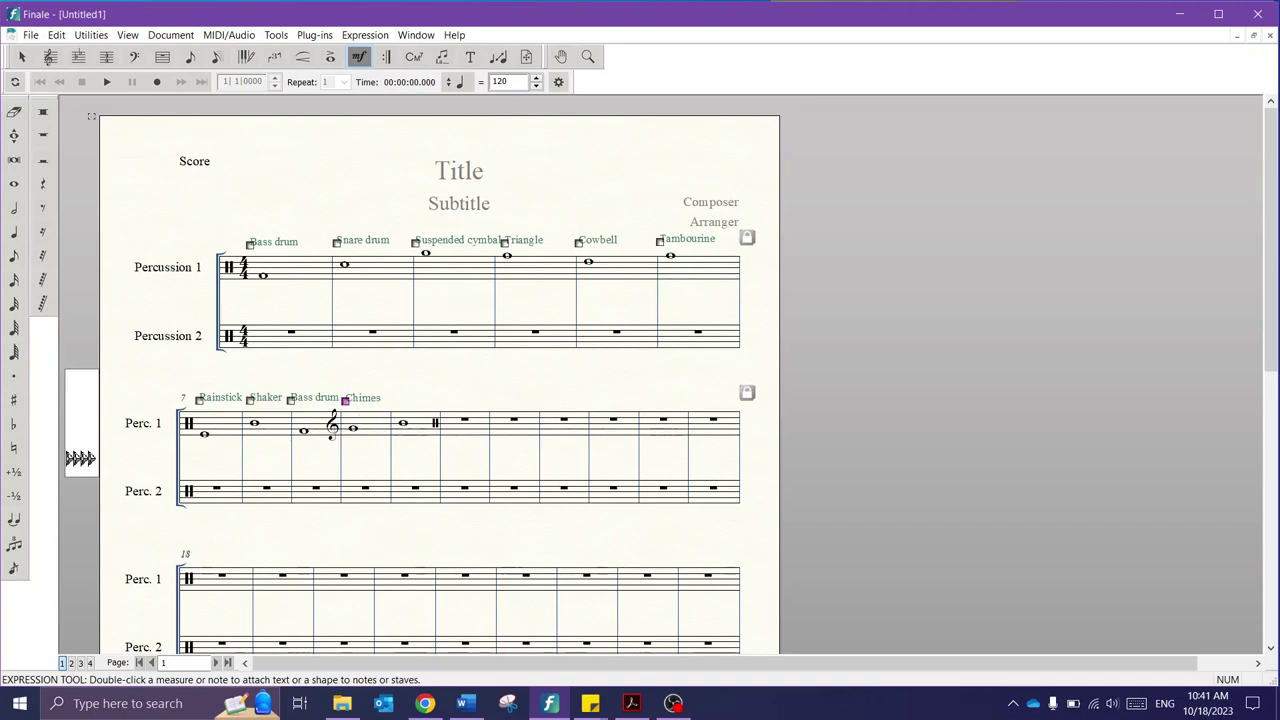
Step: Insert four empty measures before the Chimes measure and merge them into a multimeasure rest
{"action": "key", "text": "Escape"}
{"action": "right_click", "coordinate": [364, 424]}
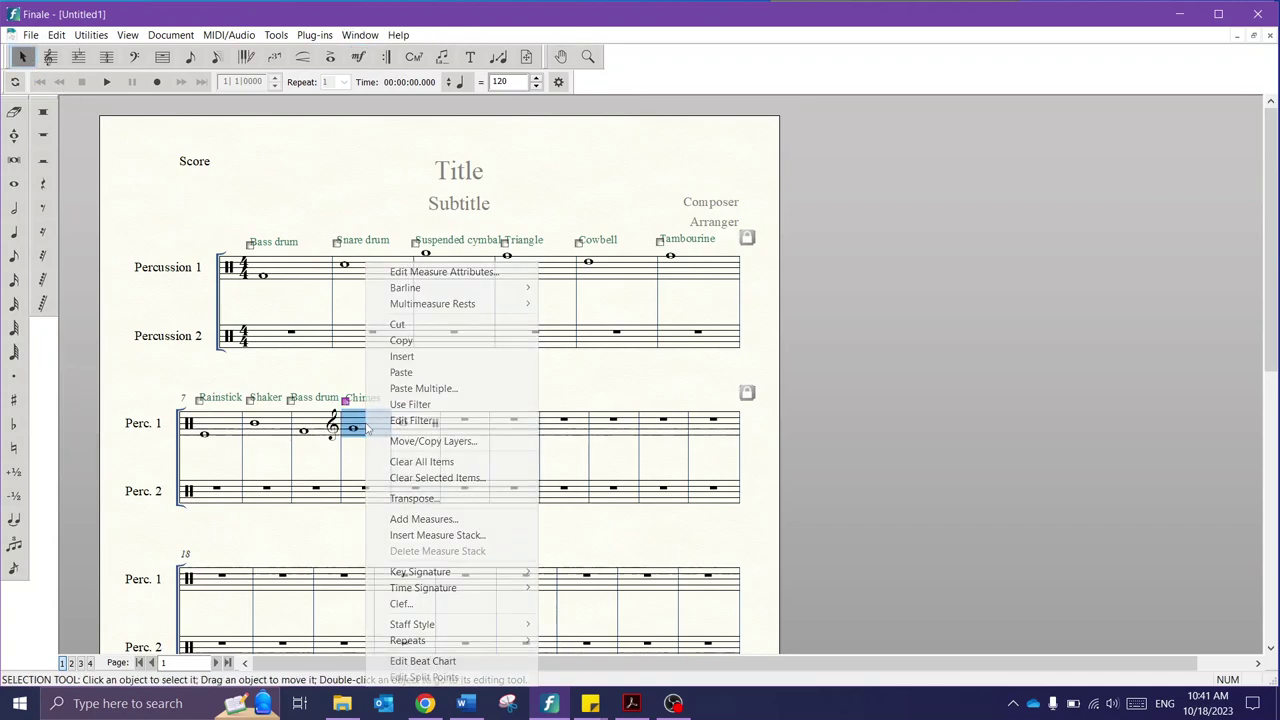
{"action": "left_click", "coordinate": [443, 535]}
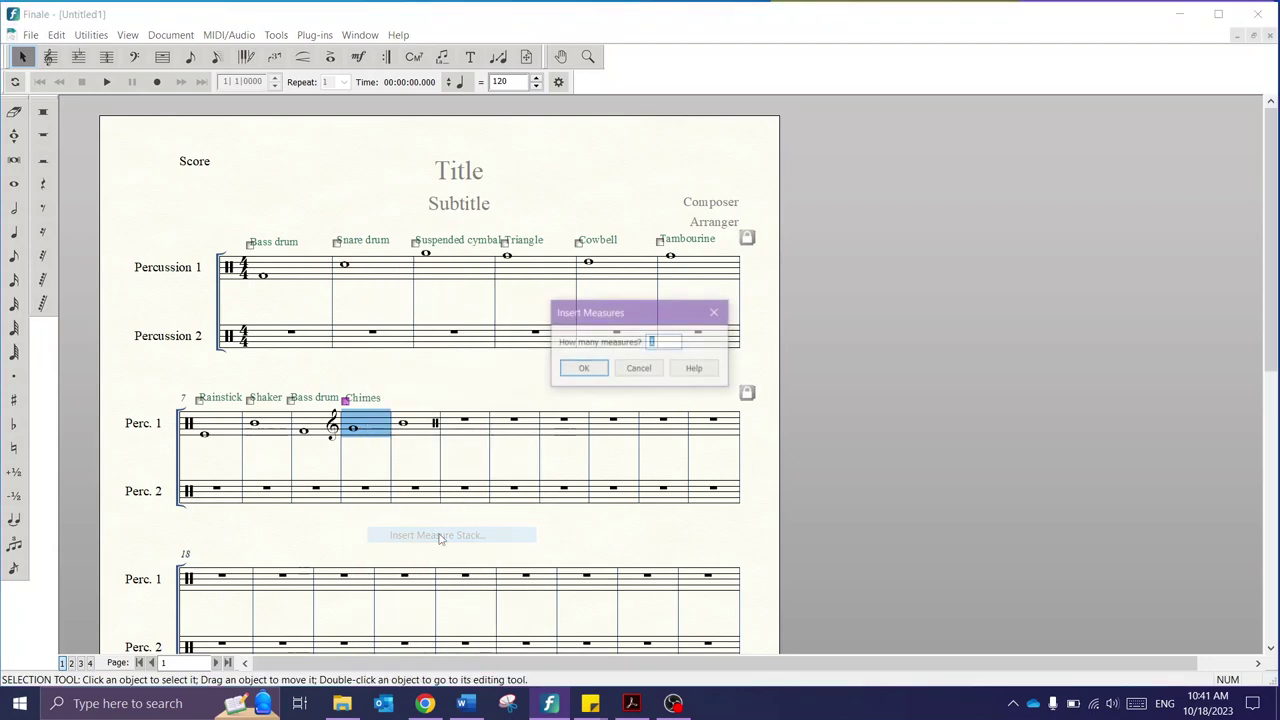
{"action": "key", "text": "Return"}
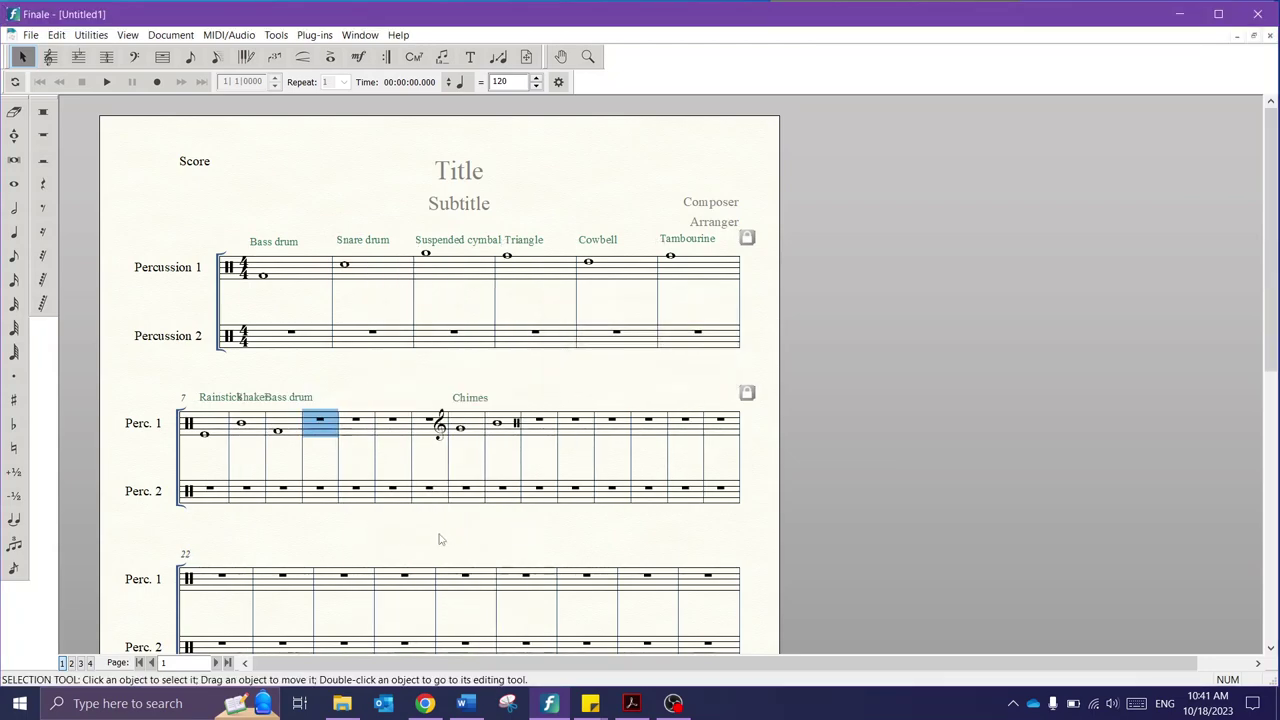
{"action": "mouse_move", "coordinate": [451, 410]}
{"action": "left_mouse_down"}
{"action": "mouse_move", "coordinate": [437, 420]}
{"action": "mouse_move", "coordinate": [451, 410]}
{"action": "left_mouse_up"}
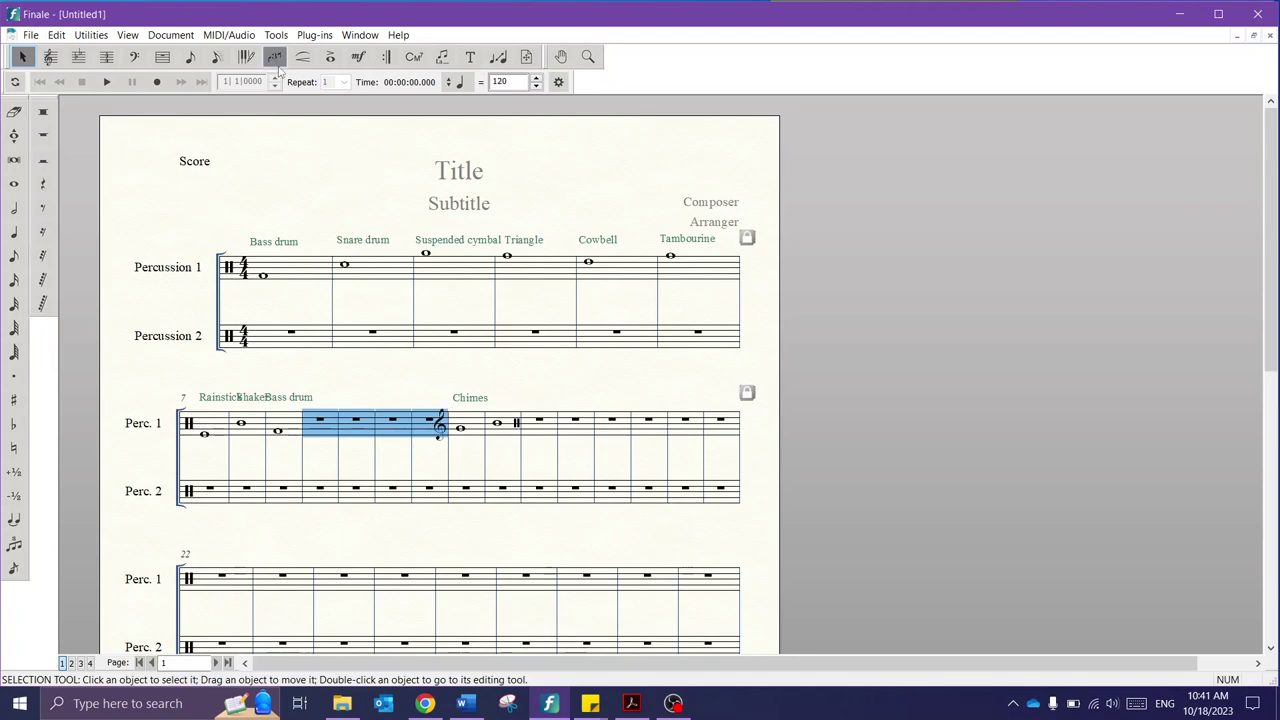
{"action": "right_click", "coordinate": [324, 430]}
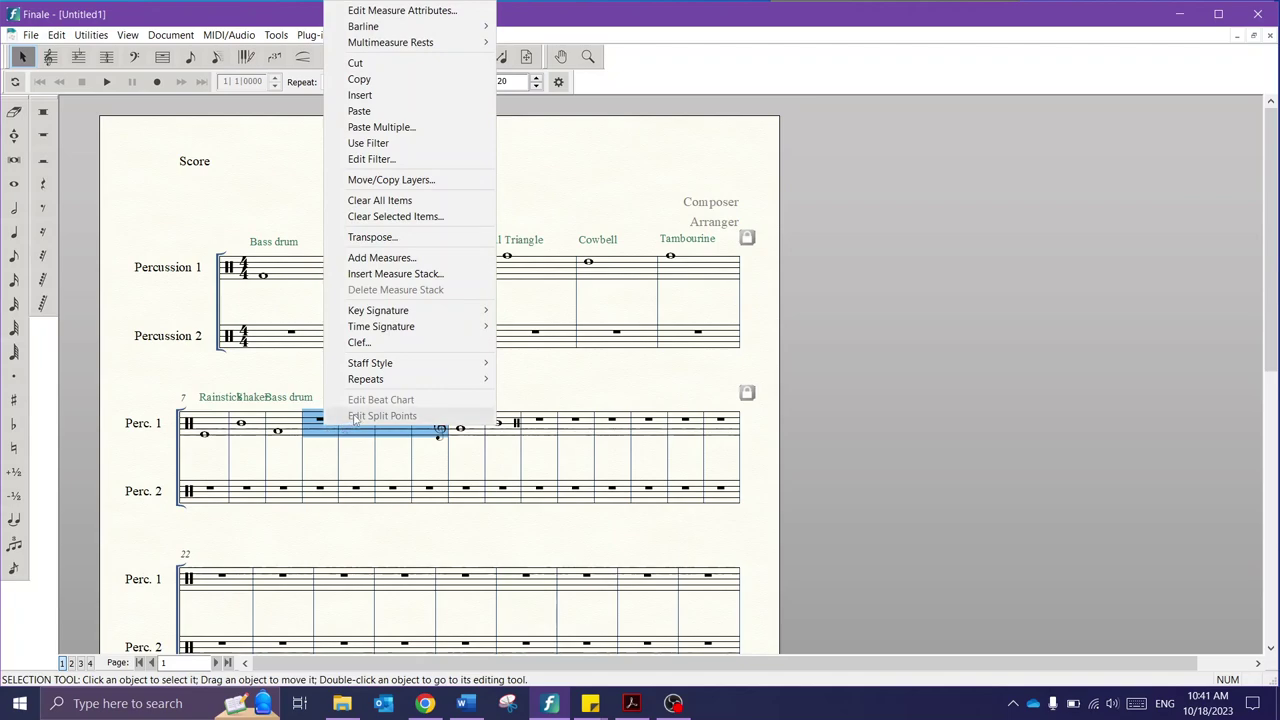
{"action": "mouse_move", "coordinate": [473, 46]}
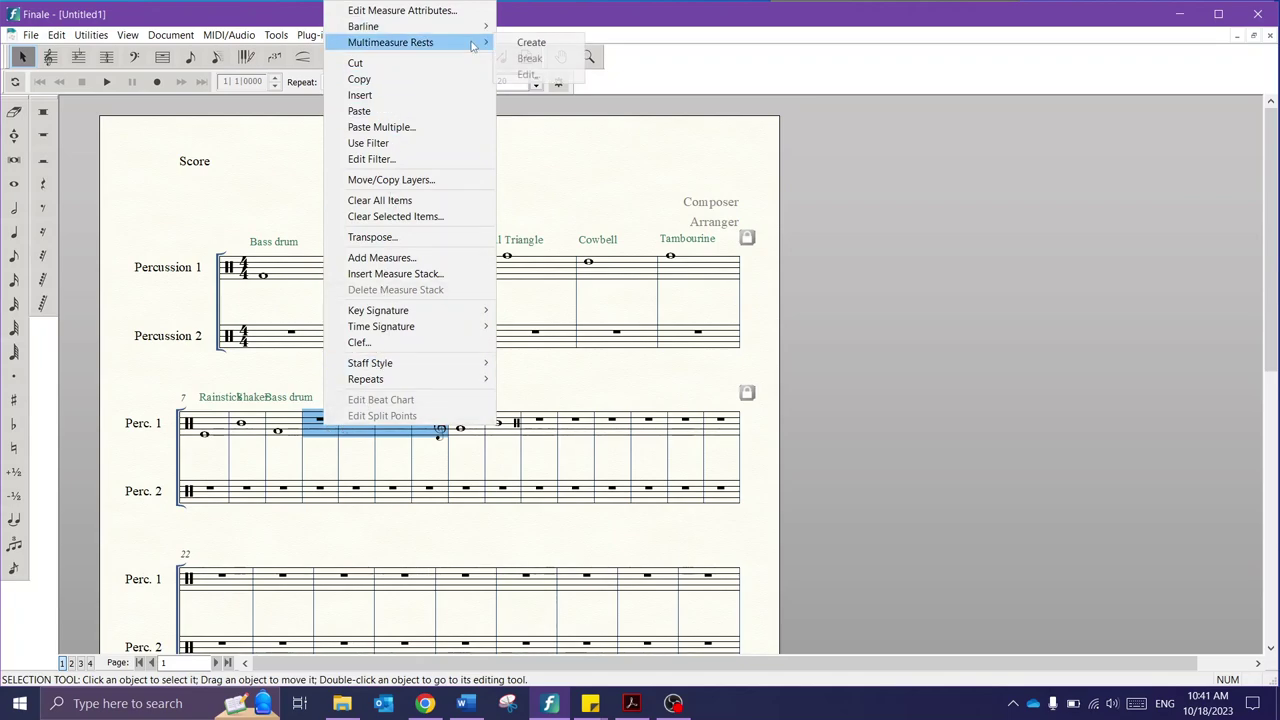
{"action": "left_click", "coordinate": [531, 42]}
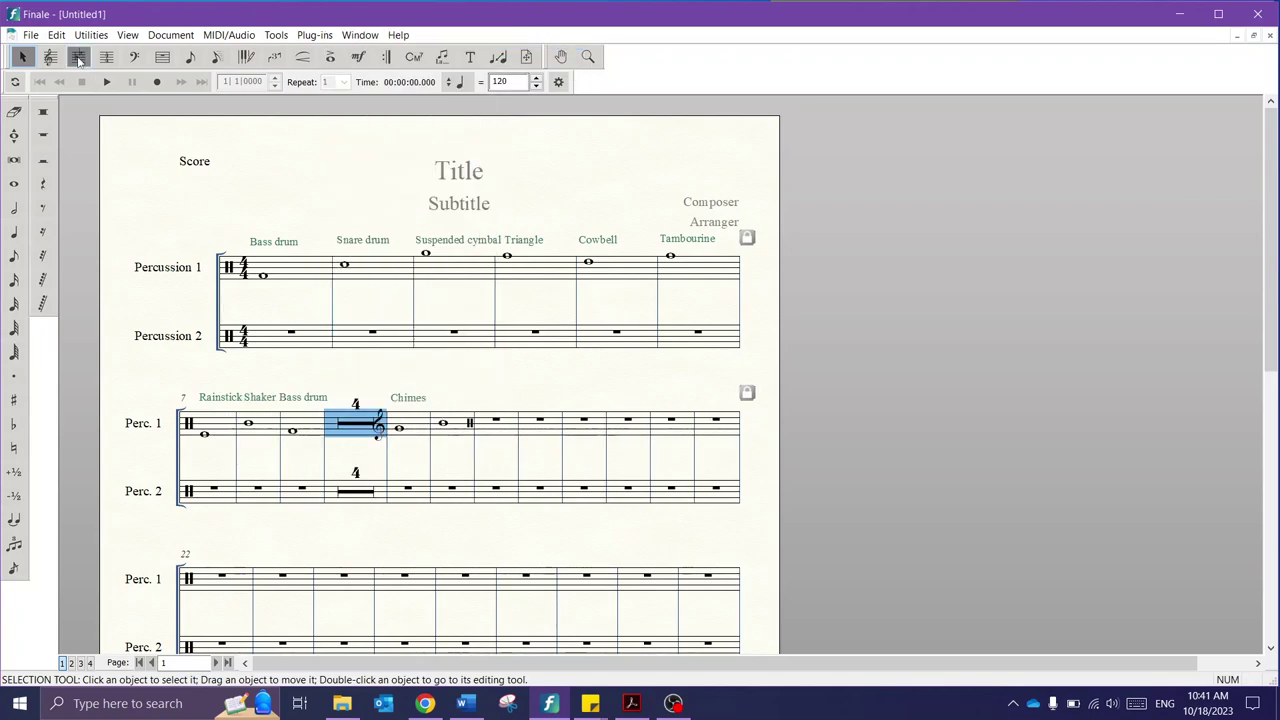
Step: Push the last two measures of system 2 down so the third system begins at measure 16
{"action": "left_click", "coordinate": [543, 423]}
{"action": "key", "text": "Down"}
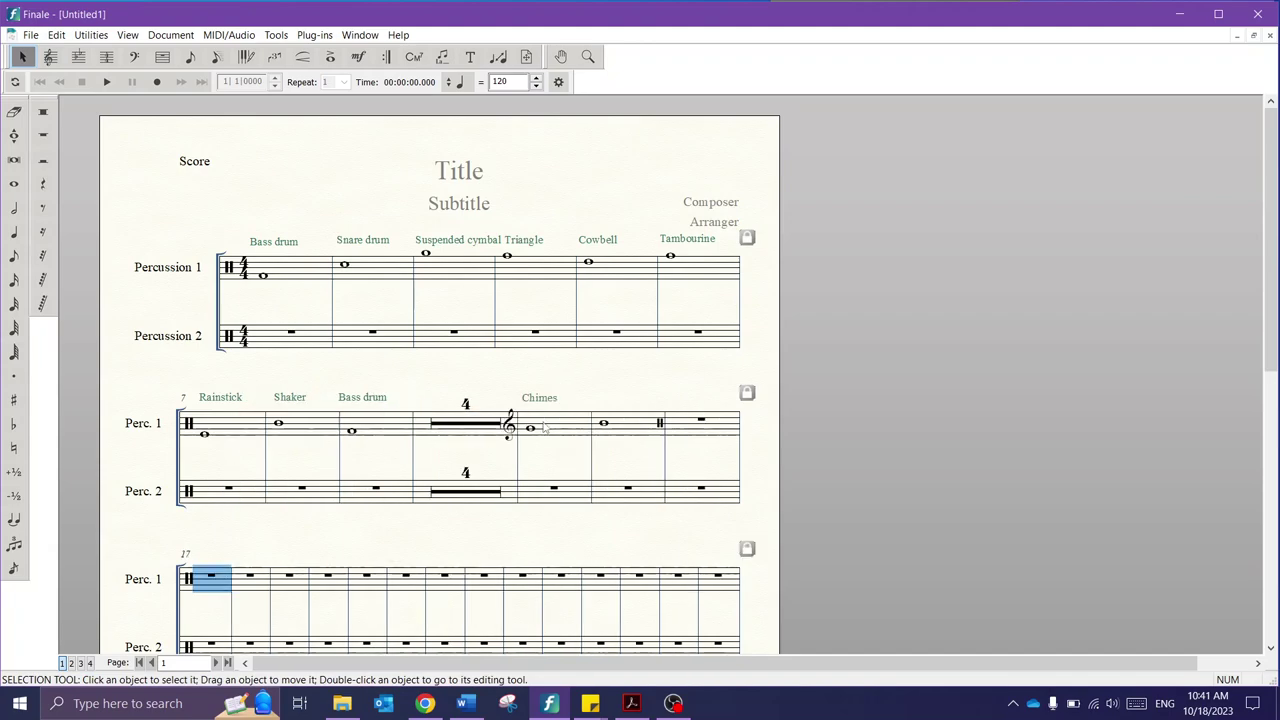
{"action": "left_click", "coordinate": [708, 427]}
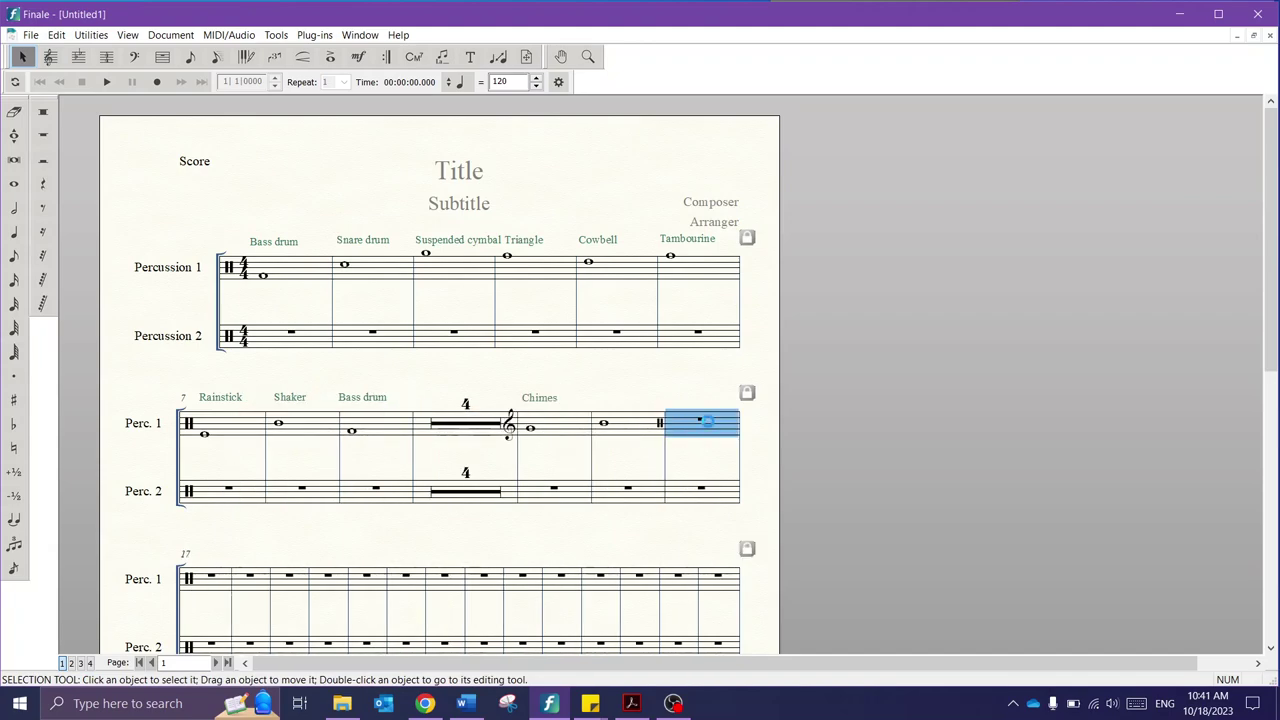
{"action": "key", "text": "Down"}
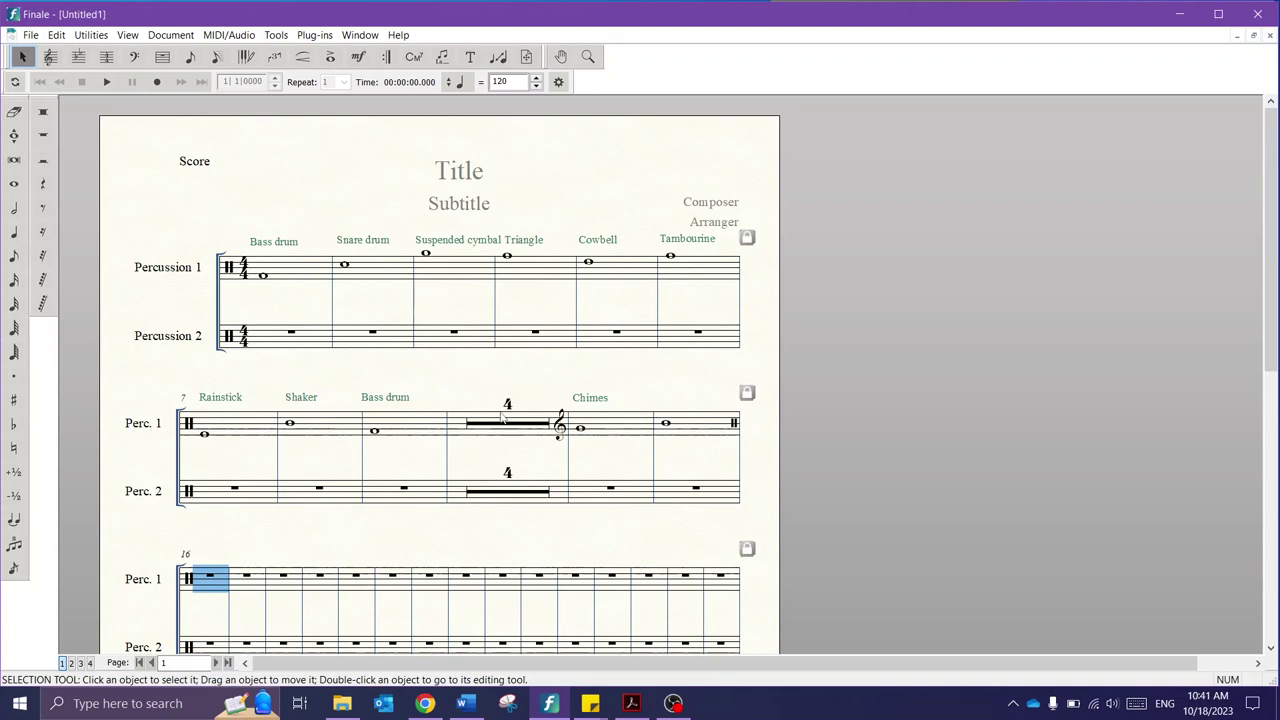
{"action": "left_click", "coordinate": [358, 58]}
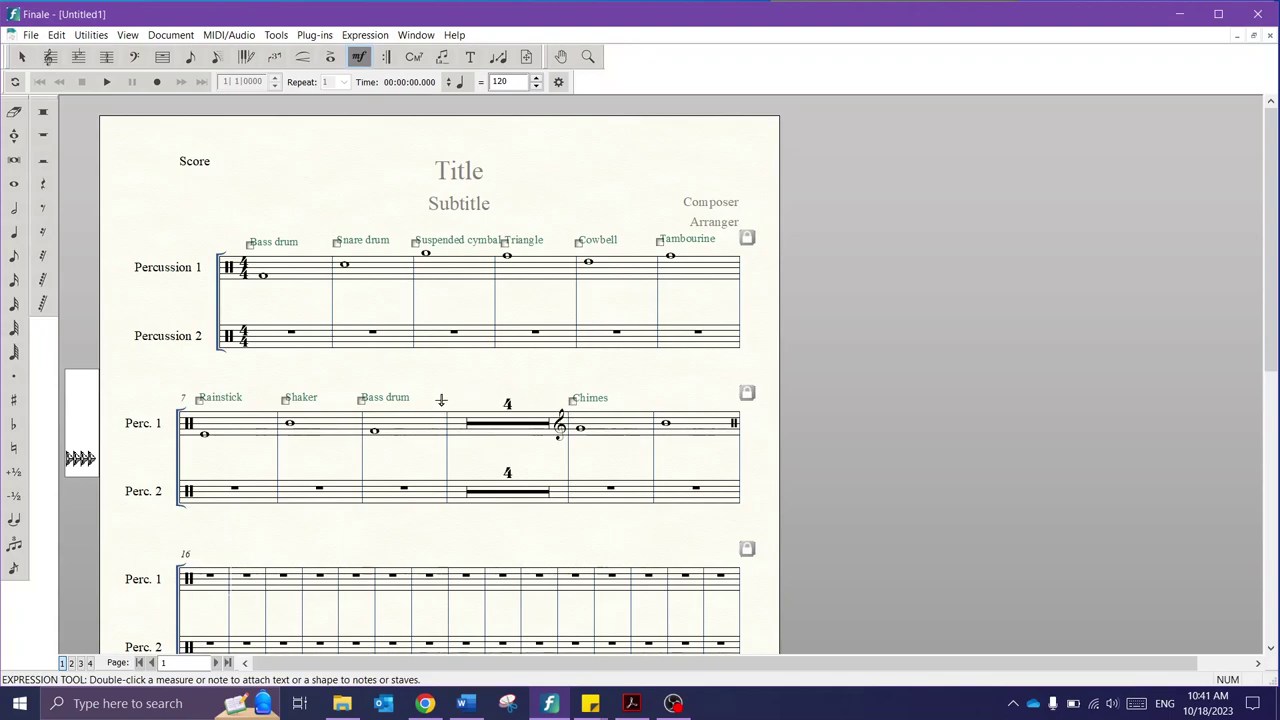
Step: Create a 'Go to chimes' percussion name over the multimeasure rest, level with the other names
{"action": "double_click", "coordinate": [441, 400]}
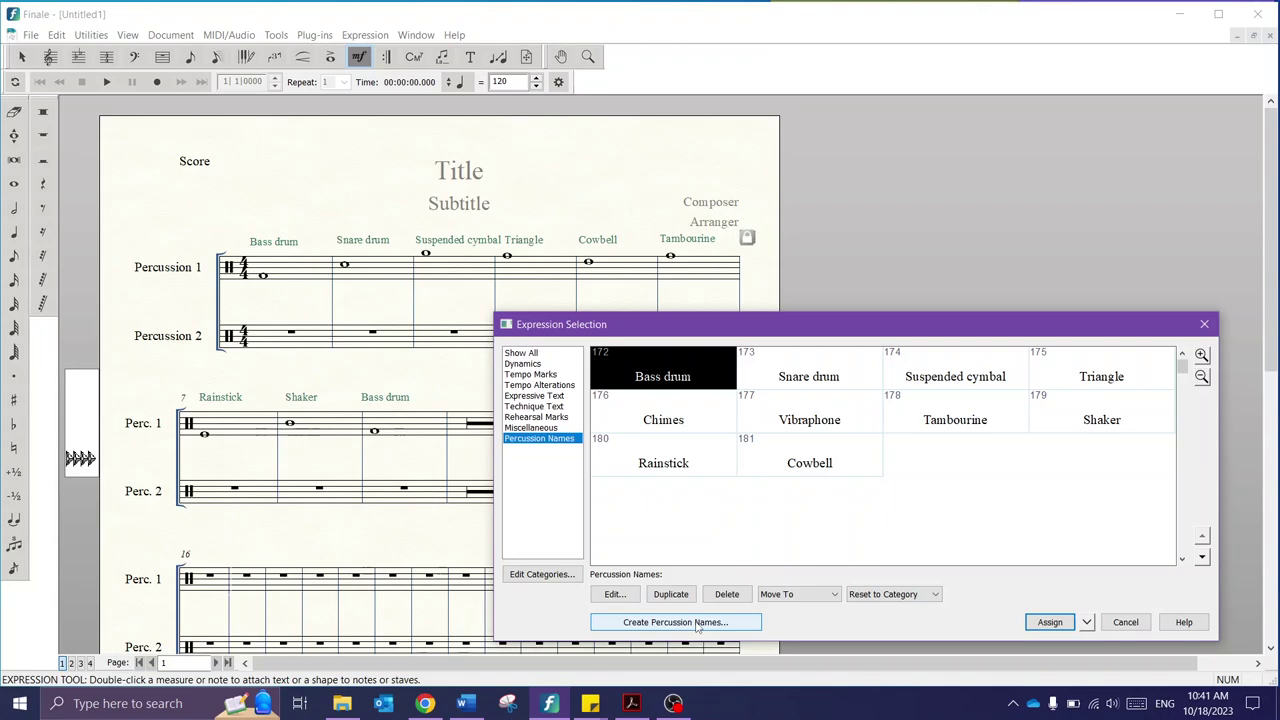
{"action": "left_click", "coordinate": [697, 624]}
{"action": "type", "text": "G"}
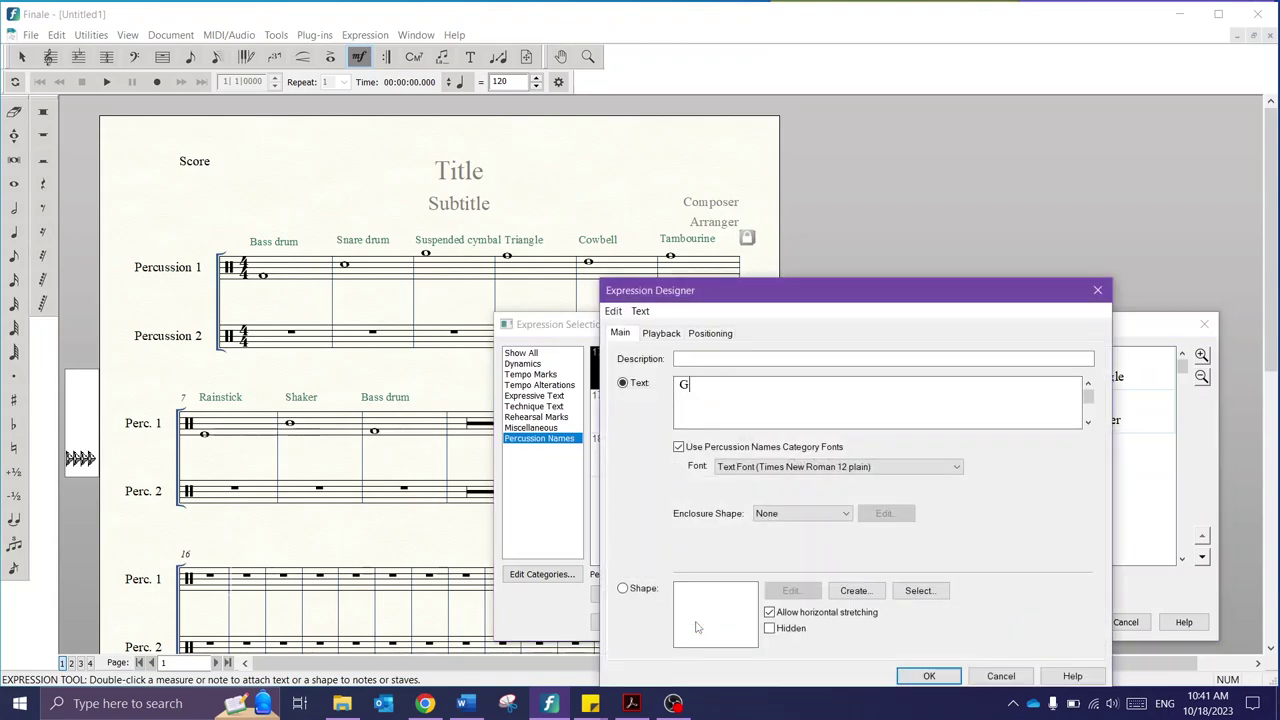
{"action": "type", "text": "o to chimes"}
{"action": "left_click", "coordinate": [929, 676]}
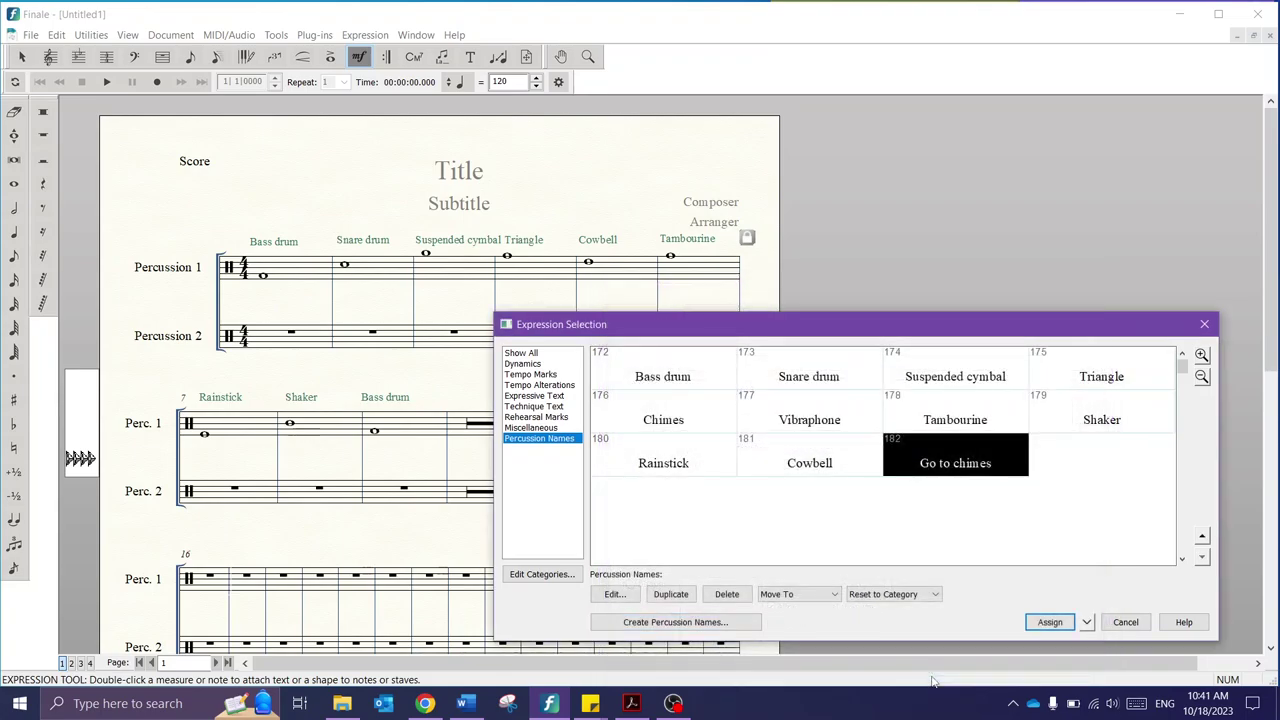
{"action": "left_click", "coordinate": [1047, 621]}
{"action": "left_click_drag", "start_coordinate": [443, 394], "coordinate": [441, 401]}
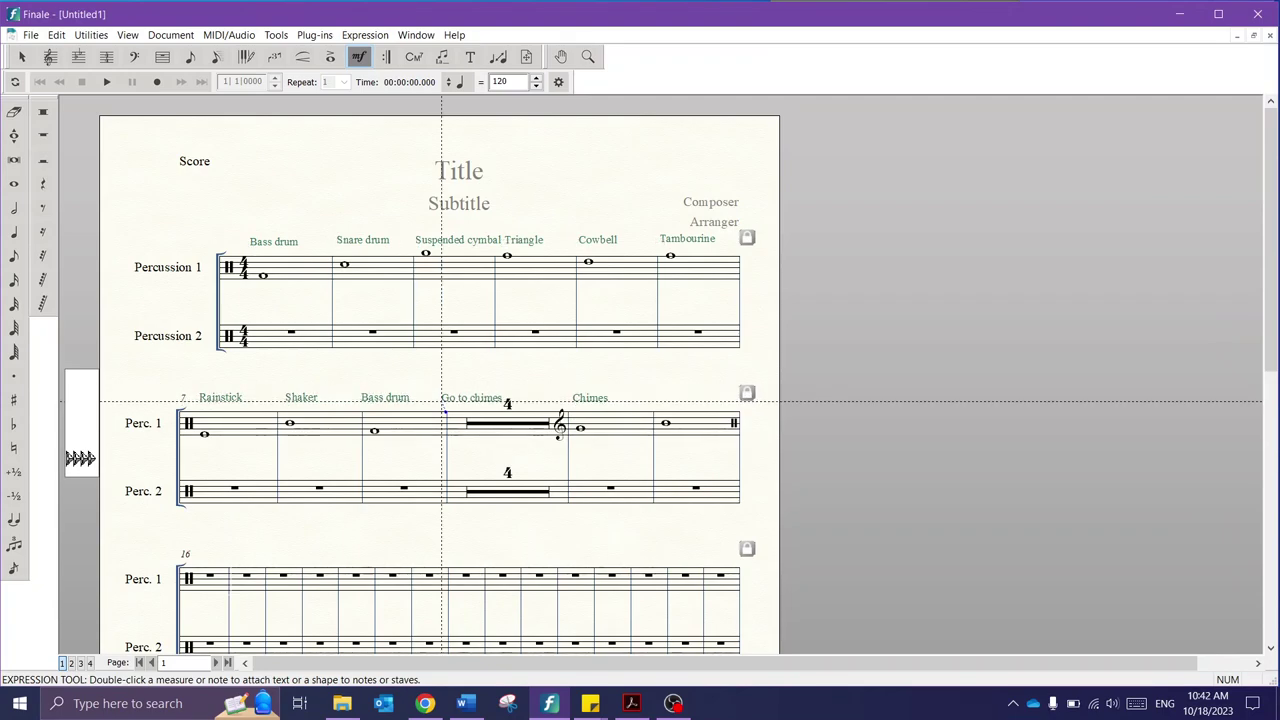
Step: Edit the expression text from 'Go to chimes' to 'To chimes'
{"action": "double_click", "coordinate": [443, 398]}
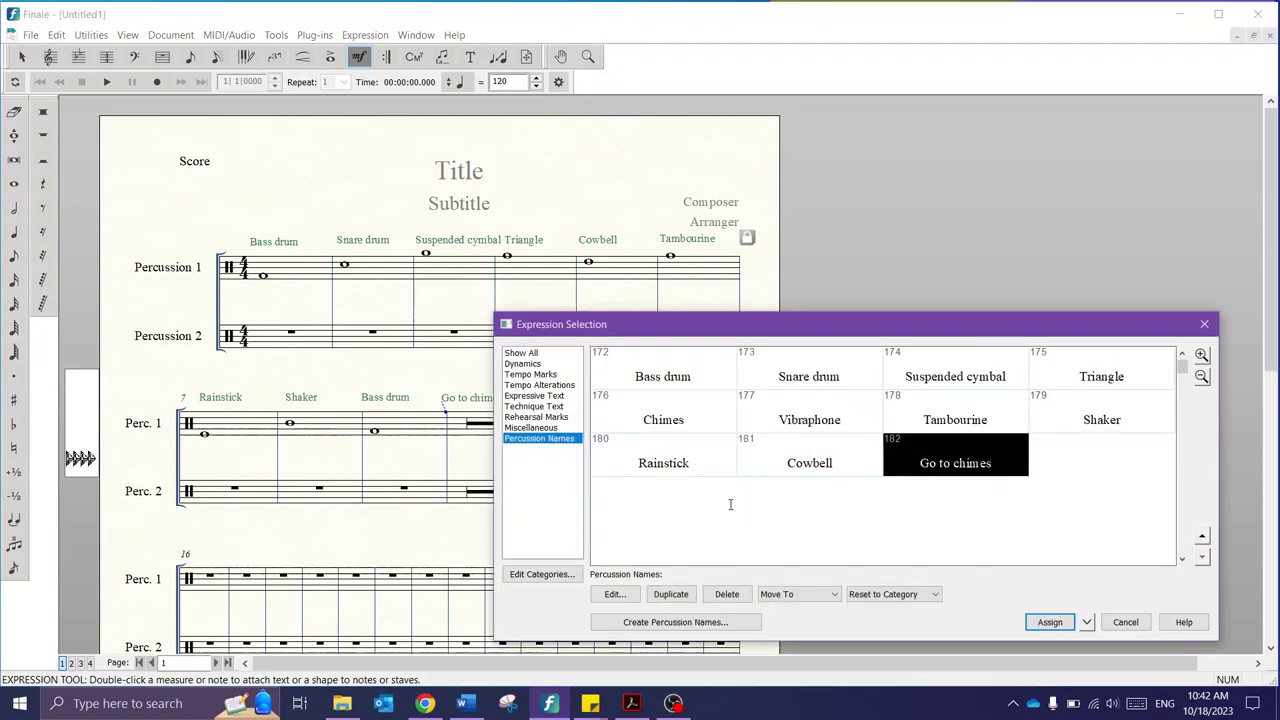
{"action": "left_click", "coordinate": [609, 596]}
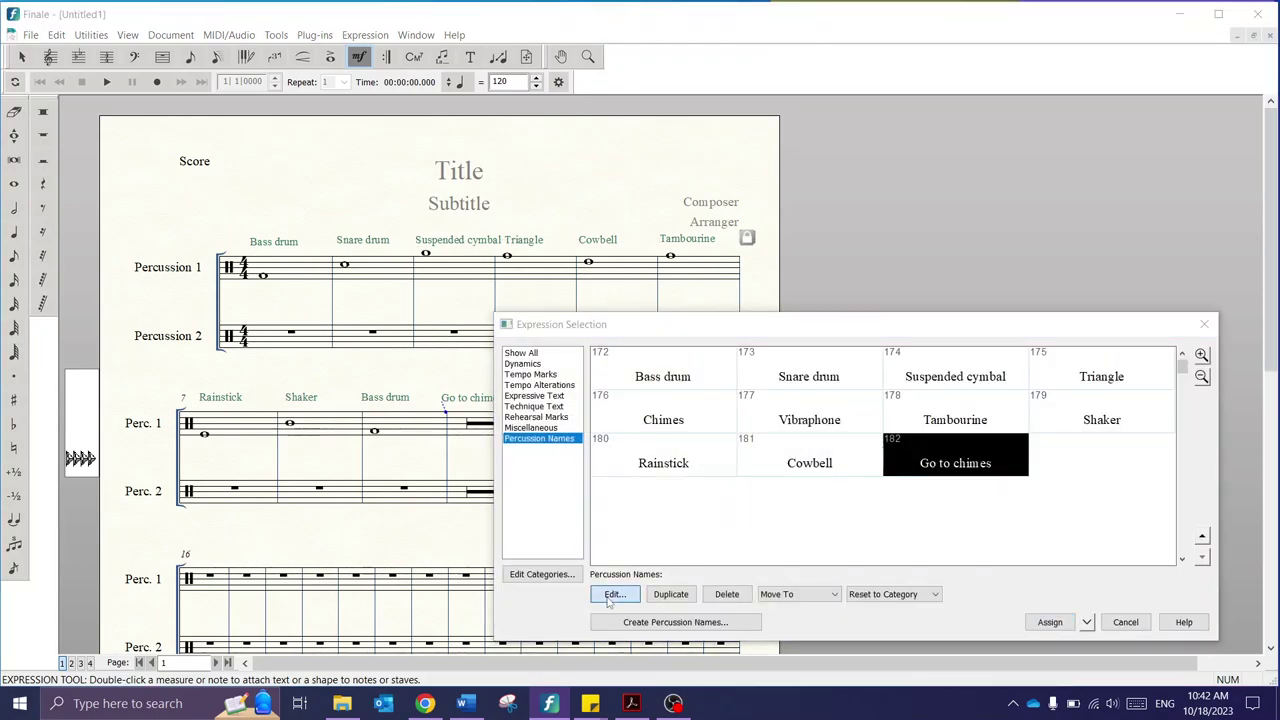
{"action": "key", "text": "Home"}
{"action": "key", "text": "Delete"}
{"action": "key", "text": "Delete"}
{"action": "key", "text": "Delete"}
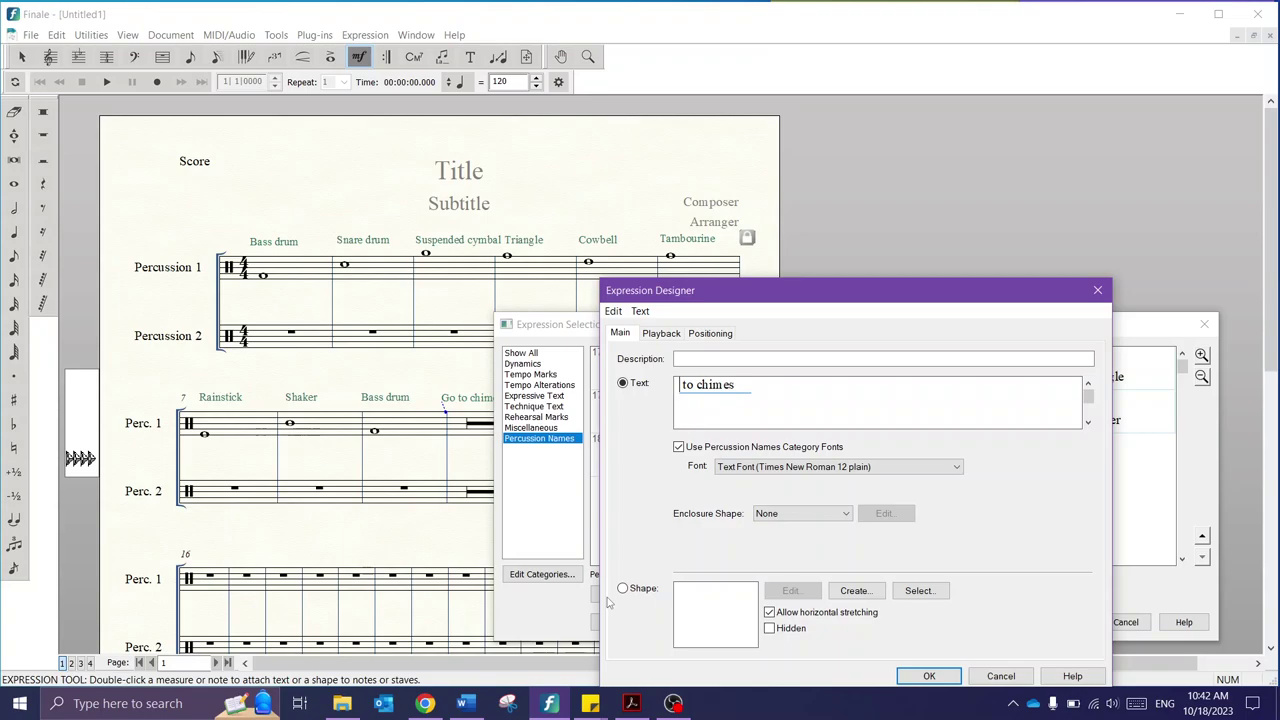
{"action": "key", "text": "Delete"}
{"action": "type", "text": "T"}
{"action": "left_click", "coordinate": [925, 676]}
{"action": "left_click", "coordinate": [1049, 622]}
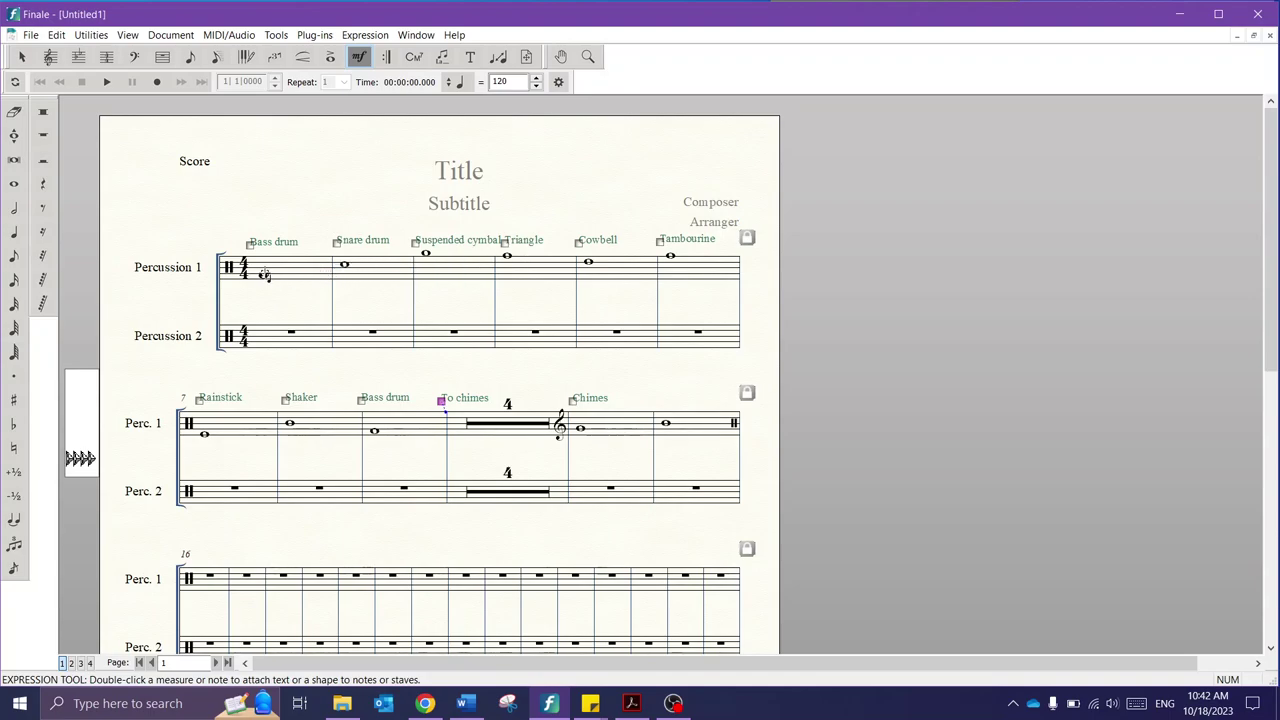
Step: Create a 'Brushes' percussion name and place it under Snare drum in measure 2
{"action": "left_click", "coordinate": [265, 275]}
{"action": "double_click", "coordinate": [265, 275]}
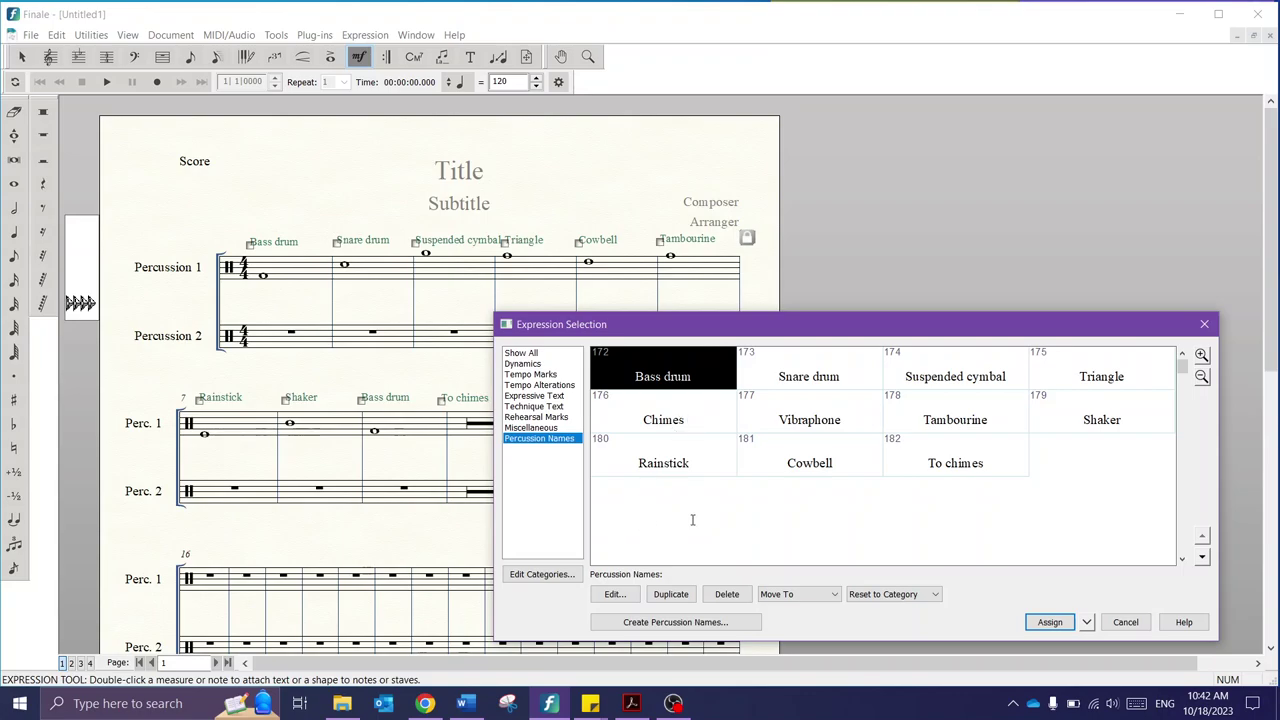
{"action": "left_click", "coordinate": [716, 622]}
{"action": "type", "text": "Brushes"}
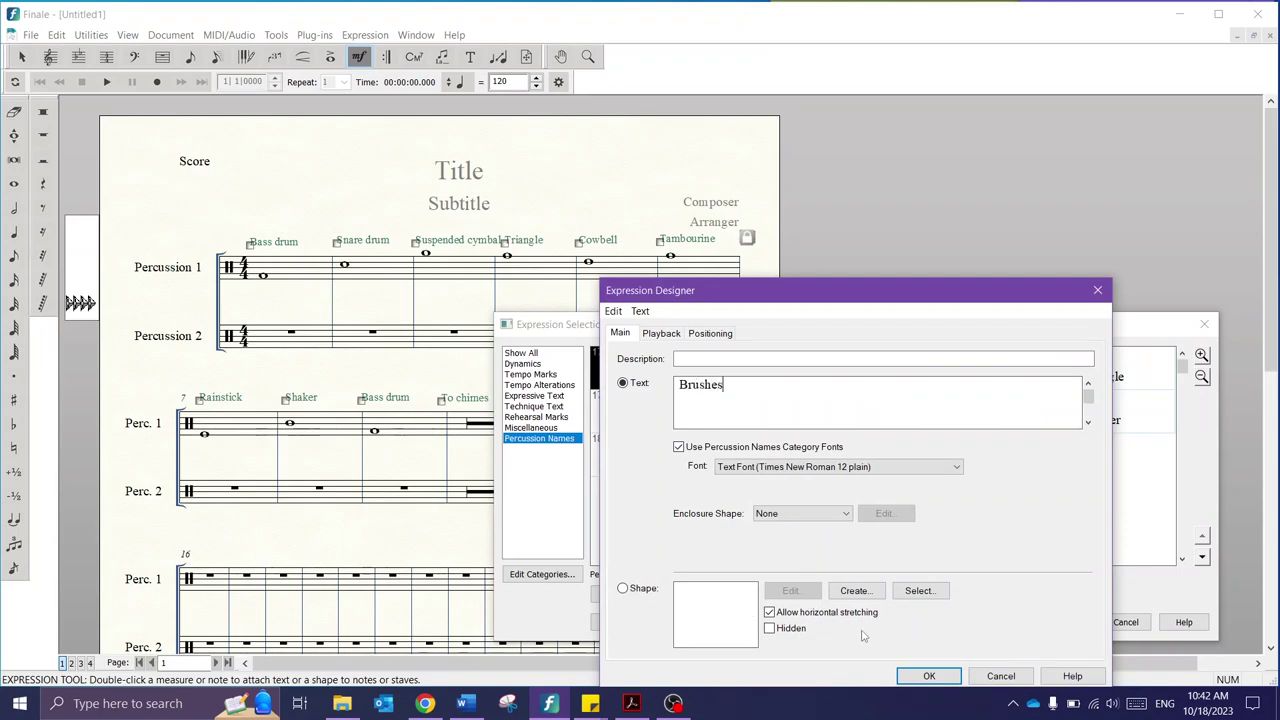
{"action": "left_click", "coordinate": [928, 676]}
{"action": "left_click", "coordinate": [1051, 620]}
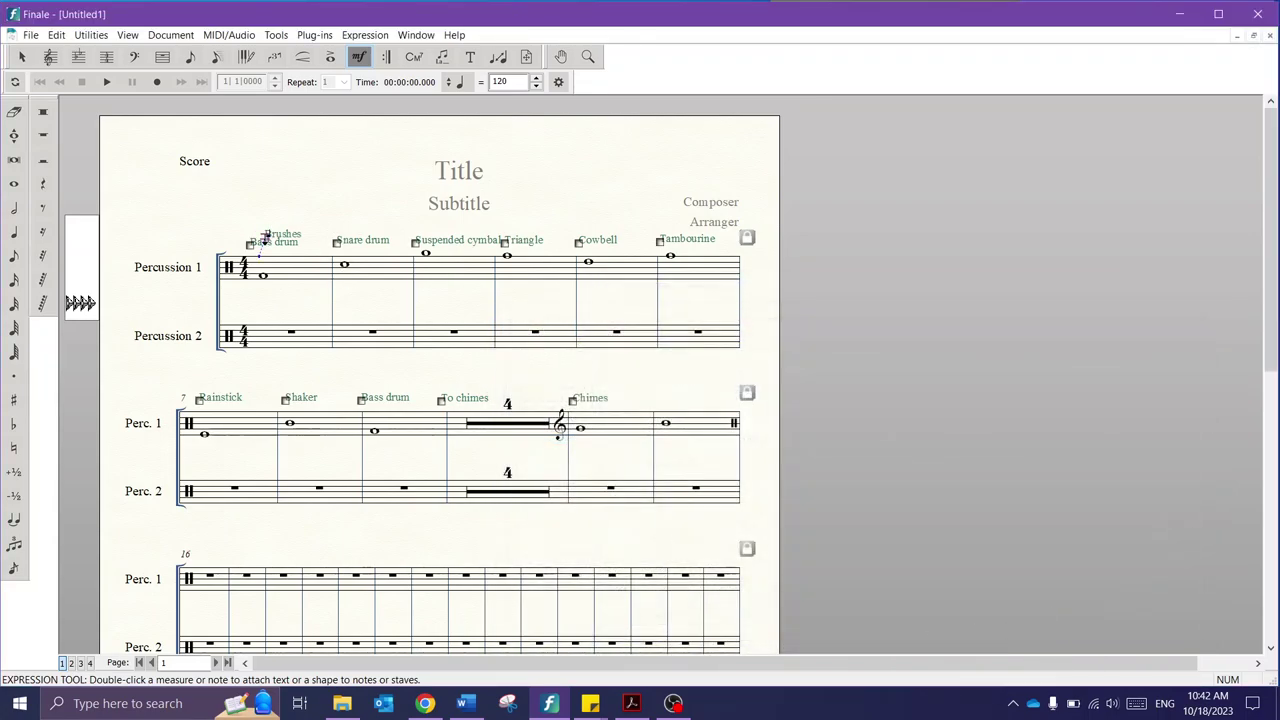
{"action": "left_click_drag", "start_coordinate": [265, 240], "coordinate": [337, 252]}
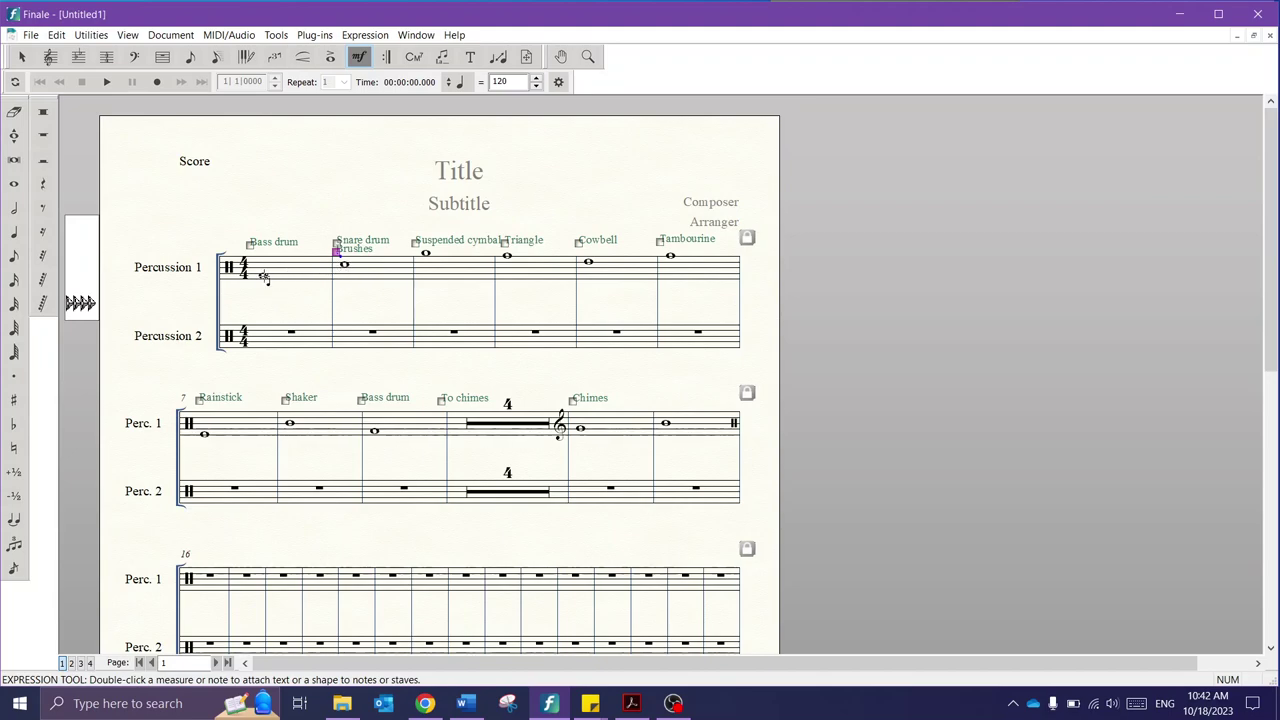
Step: Start a new percussion name, then cancel it and close the expression choices unassigned
{"action": "left_click", "coordinate": [582, 428]}
{"action": "double_click", "coordinate": [582, 428]}
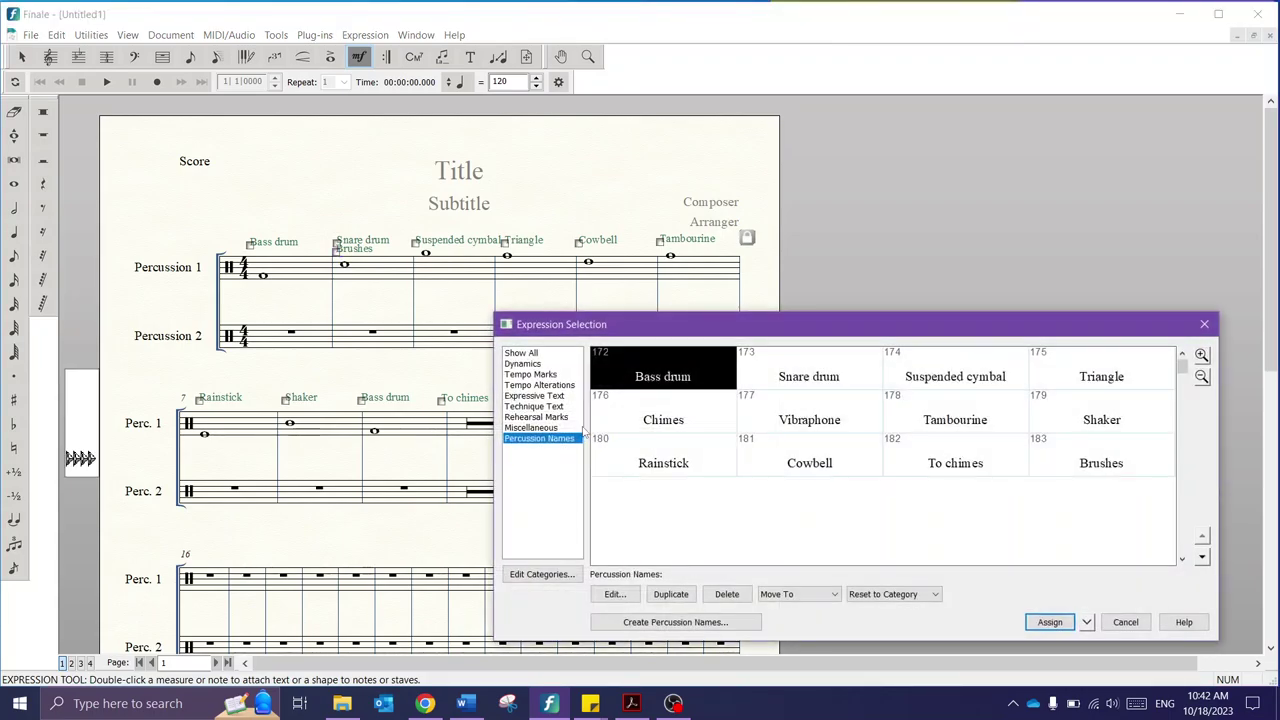
{"action": "left_click", "coordinate": [700, 622]}
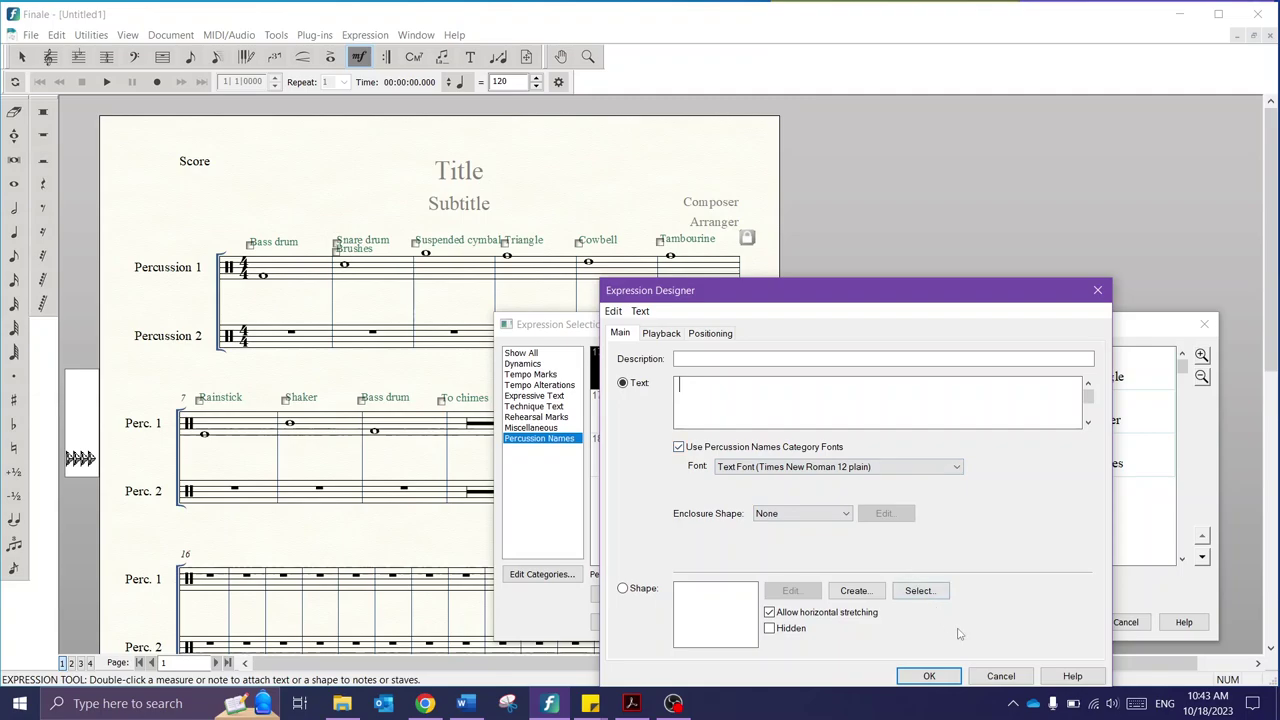
{"action": "left_click", "coordinate": [997, 677]}
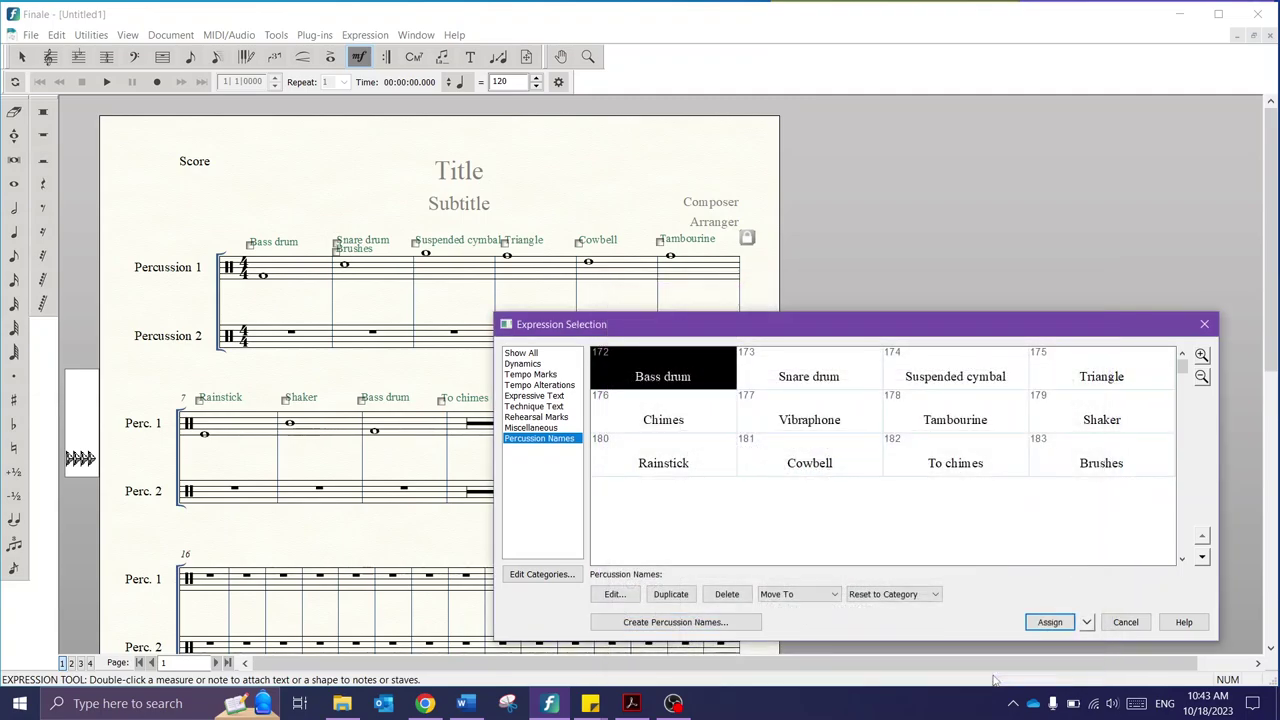
{"action": "left_click", "coordinate": [1125, 622]}
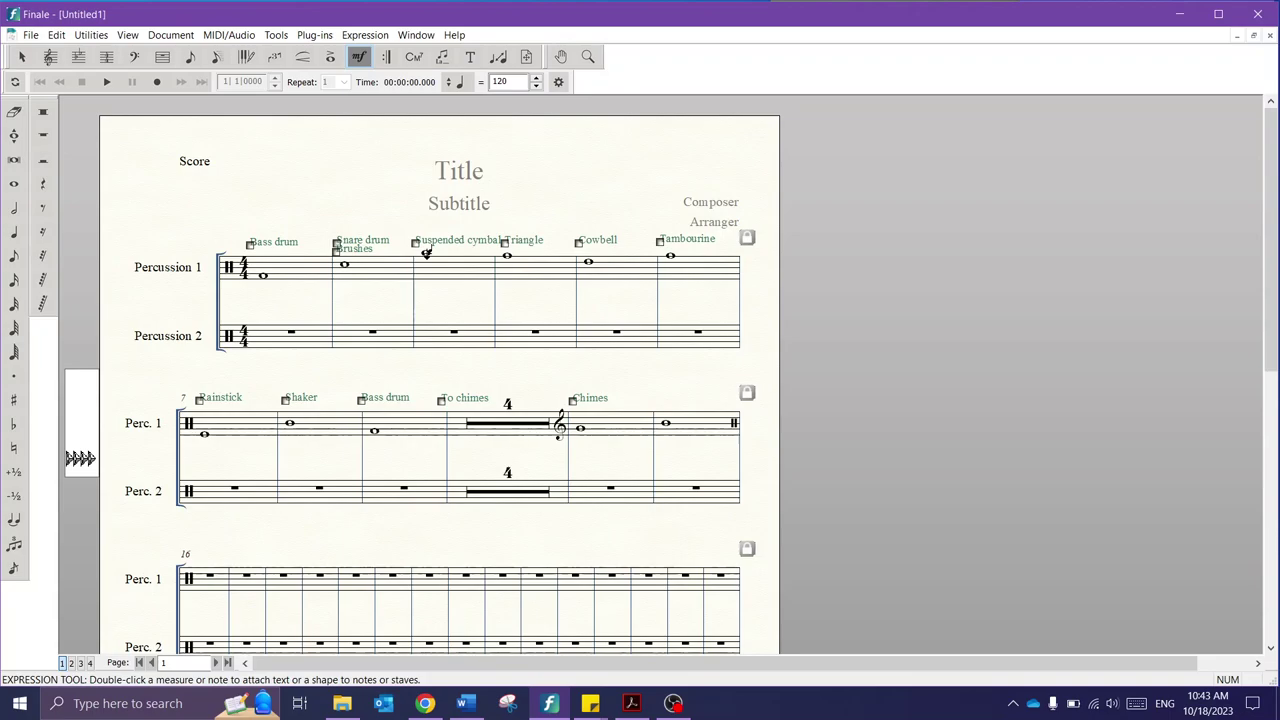
Step: Reopen the expression choices and view Miscellaneous before going back to Percussion Names
{"action": "double_click", "coordinate": [427, 253]}
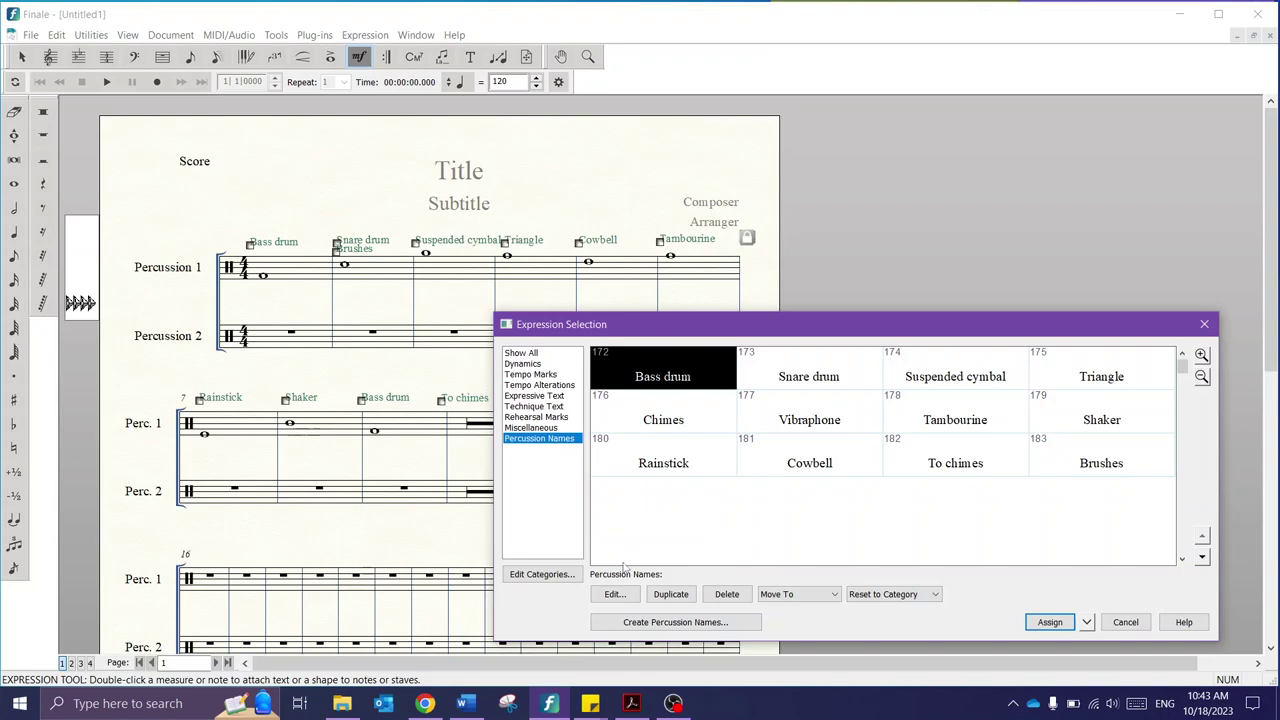
{"action": "left_click", "coordinate": [546, 429]}
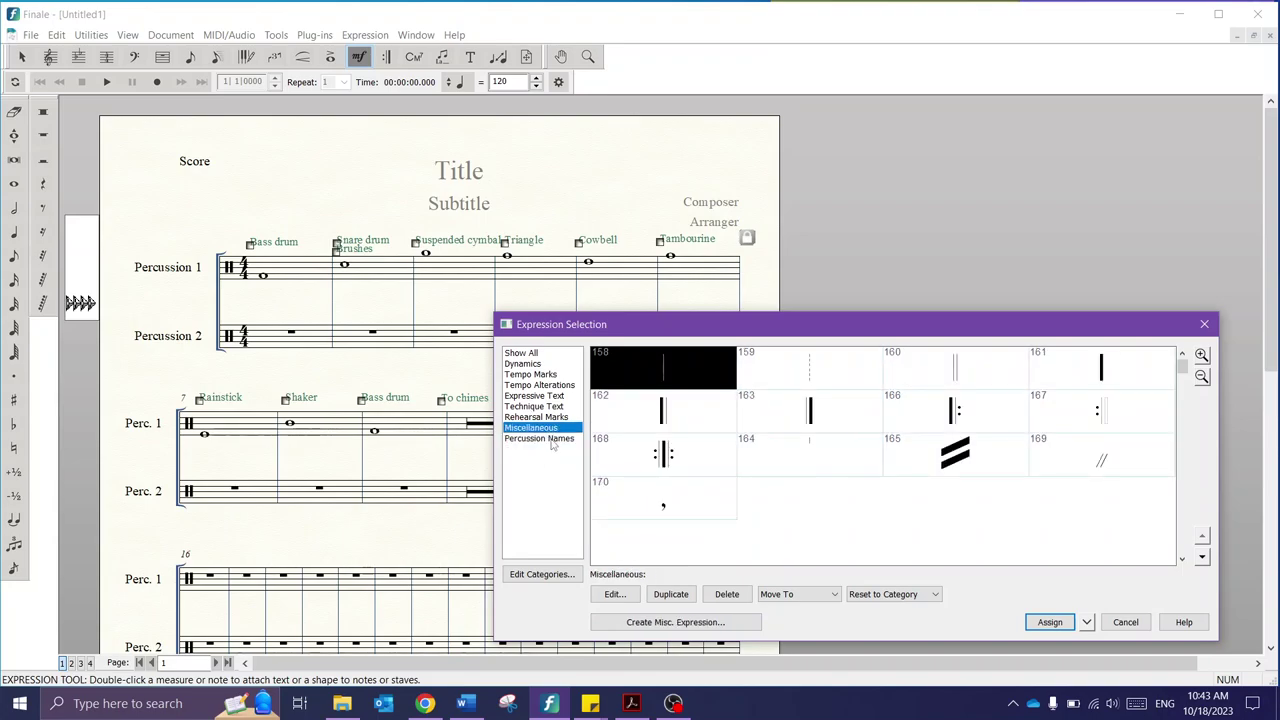
{"action": "left_click", "coordinate": [549, 440]}
Step: Start a new percussion-name expression and browse Insert Symbol, cancelling the symbol chart
{"action": "left_click", "coordinate": [676, 624]}
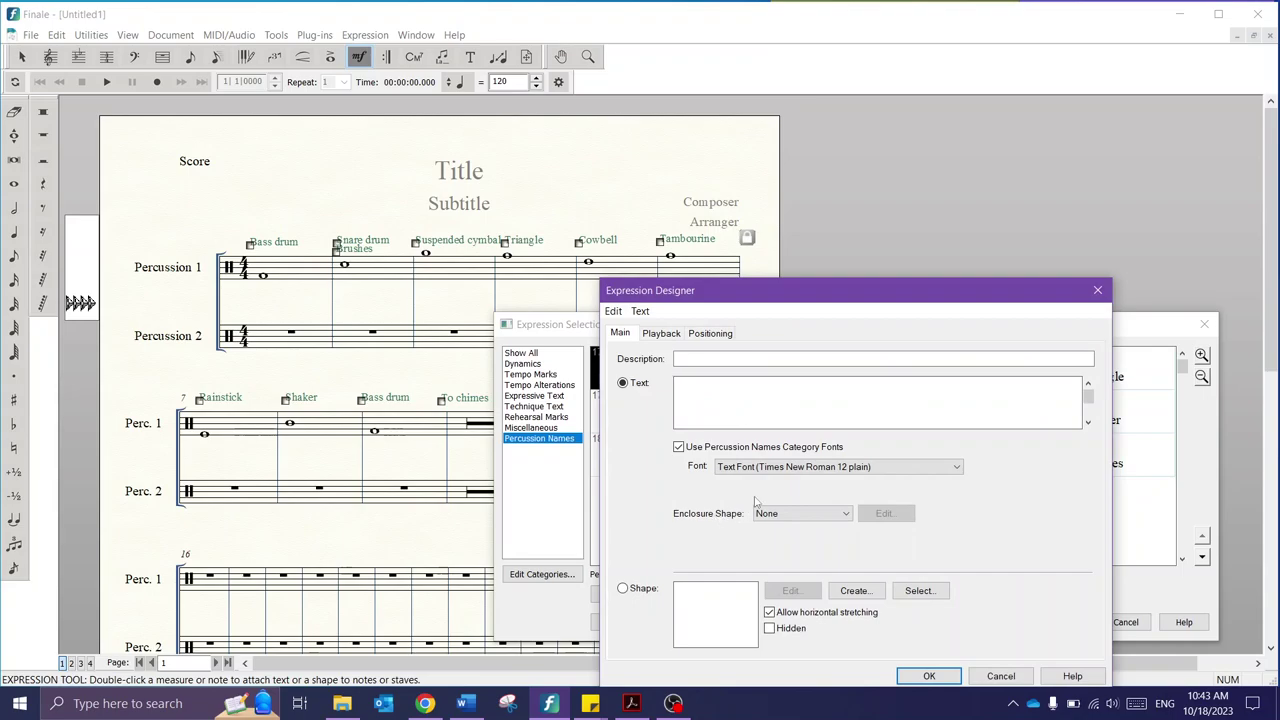
{"action": "left_click", "coordinate": [640, 312]}
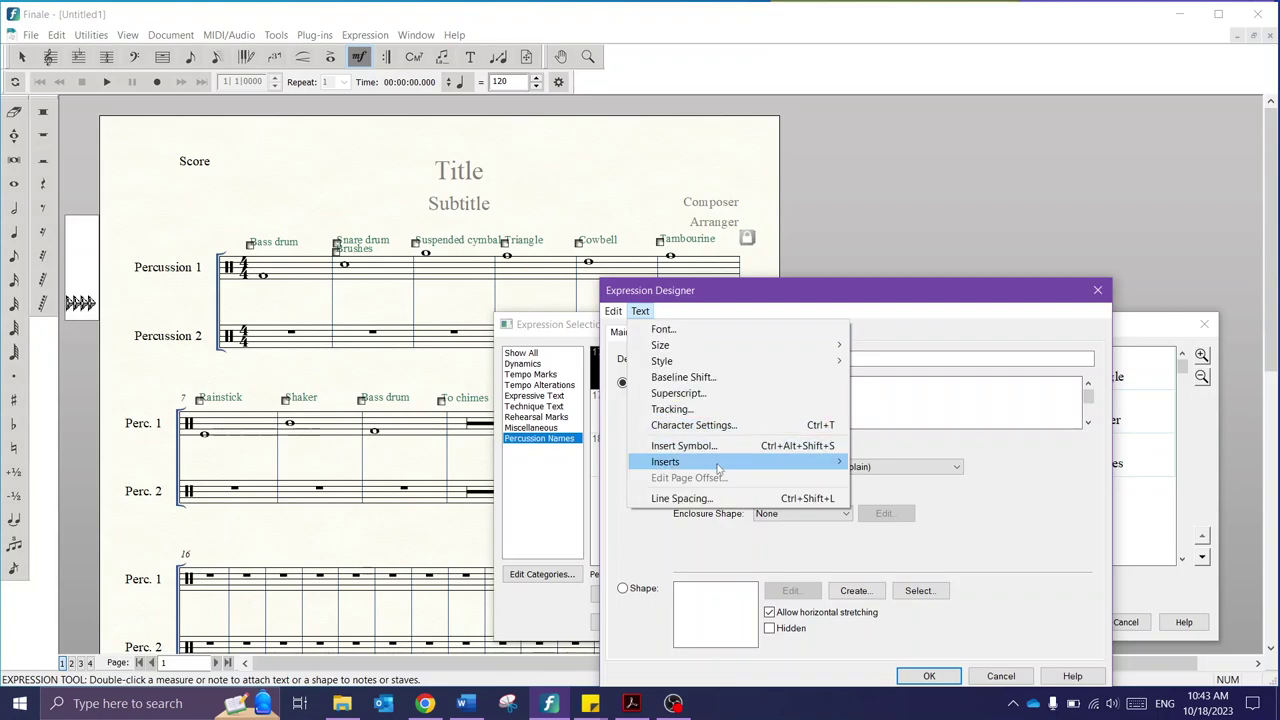
{"action": "mouse_move", "coordinate": [717, 466]}
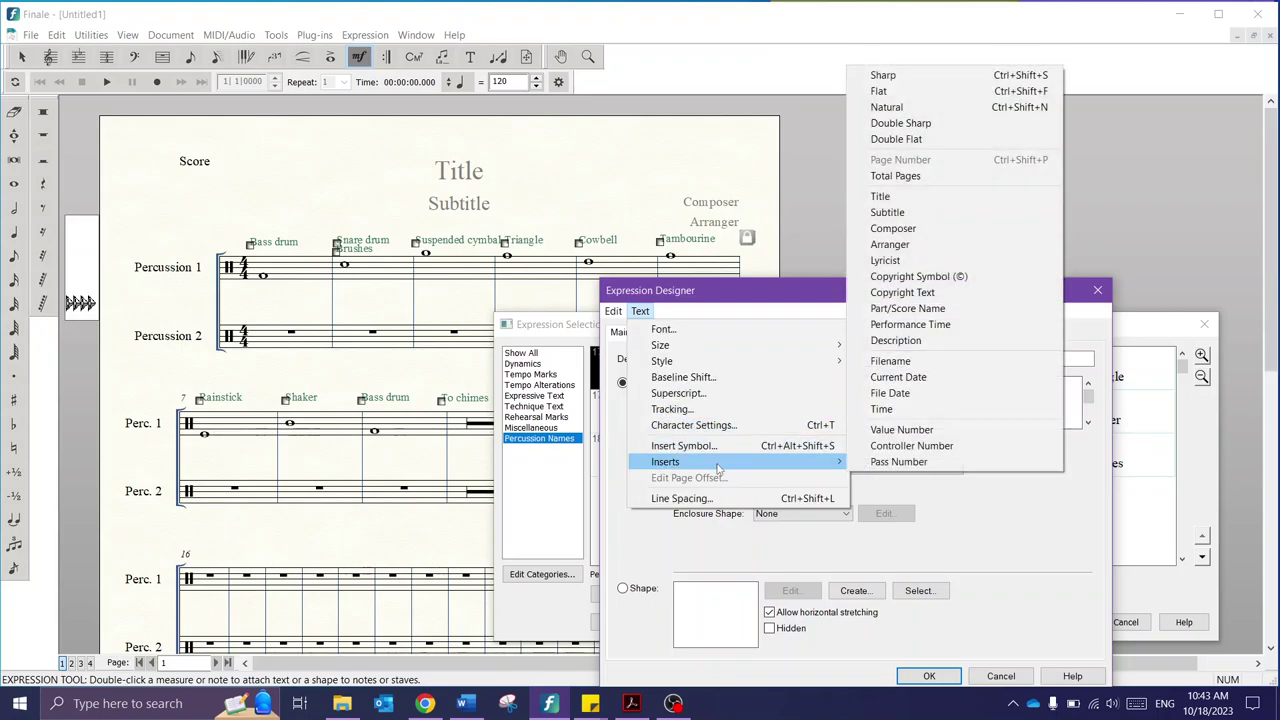
{"action": "left_click", "coordinate": [718, 446]}
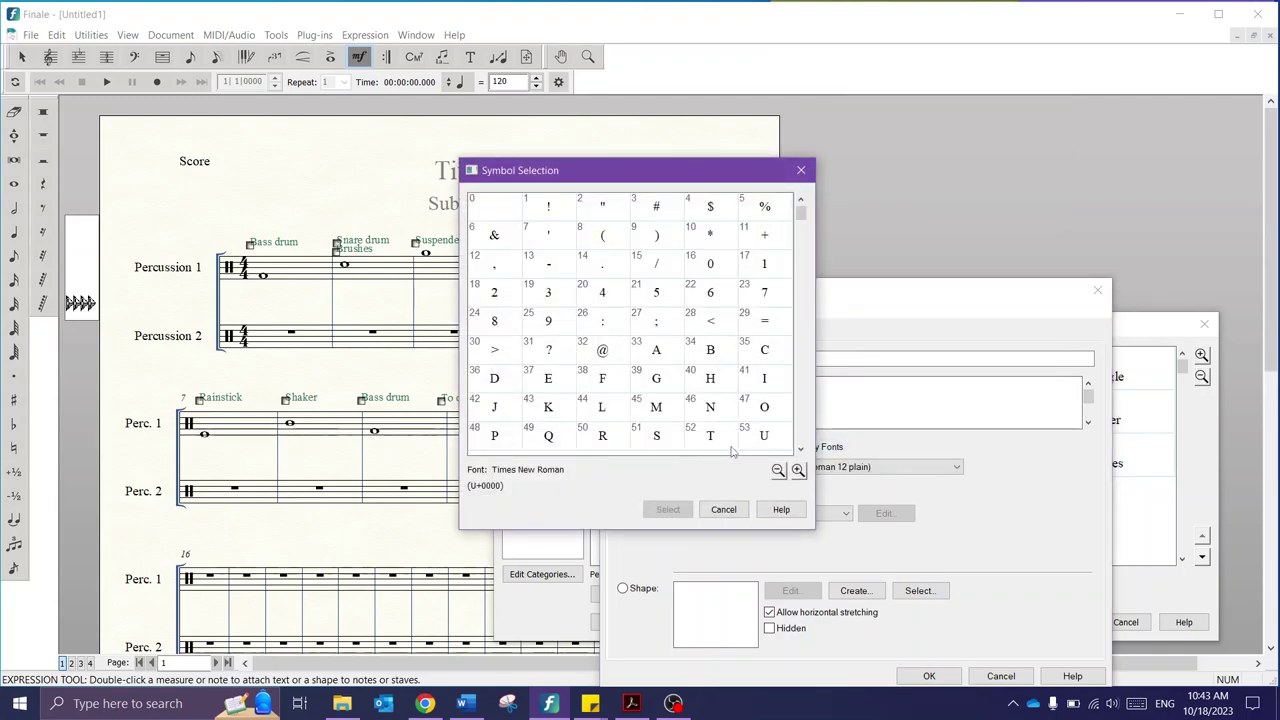
{"action": "left_click", "coordinate": [724, 509]}
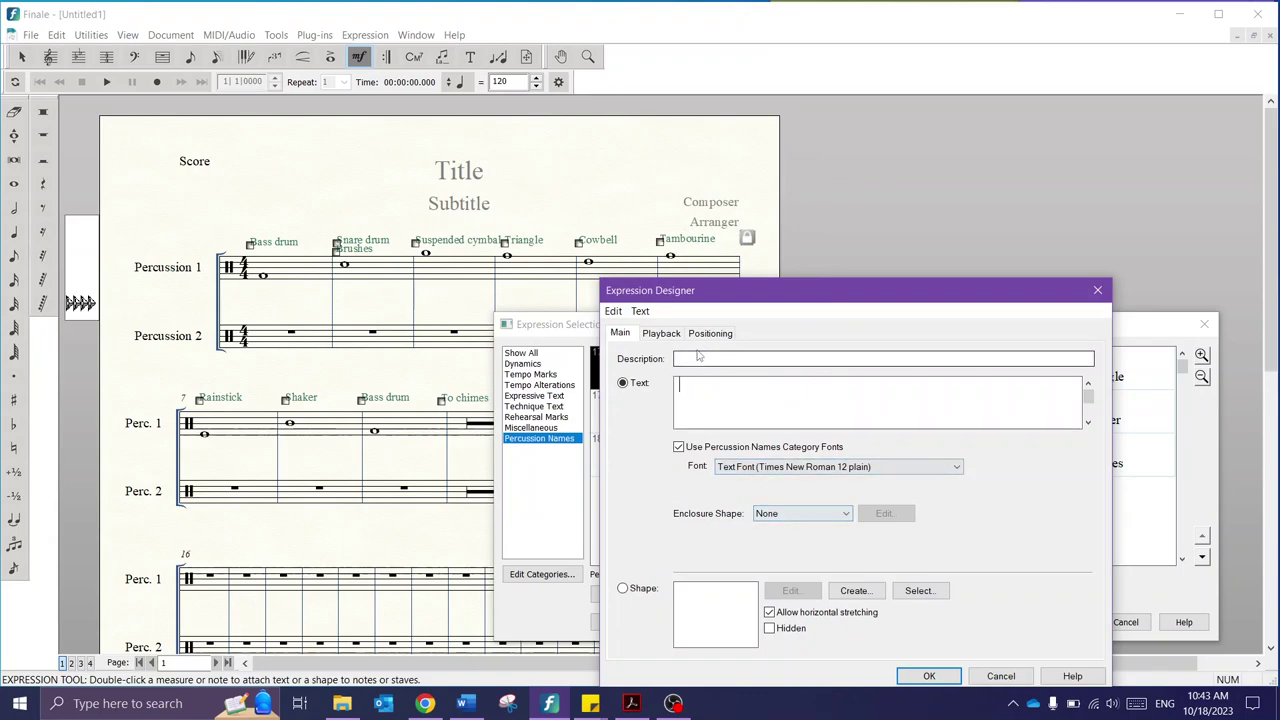
Step: Pick the Finale Percussion font at size 18 for the expression text
{"action": "left_click", "coordinate": [650, 313]}
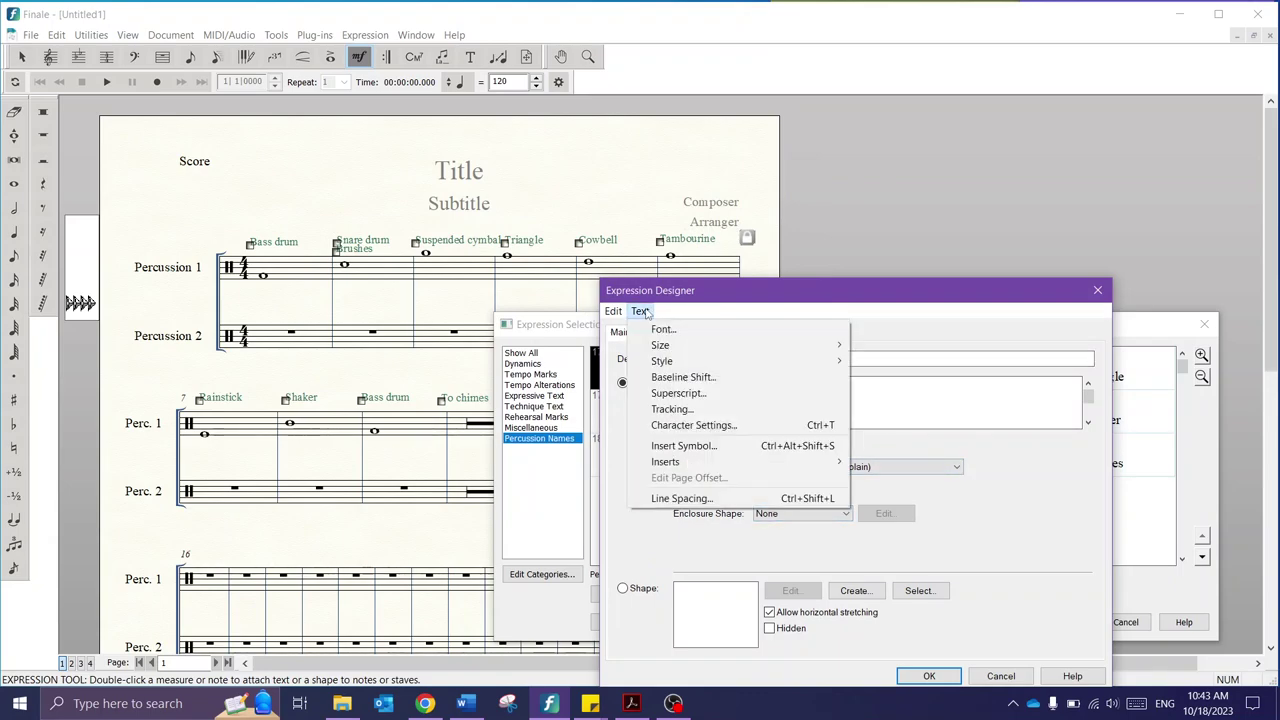
{"action": "left_click", "coordinate": [742, 333]}
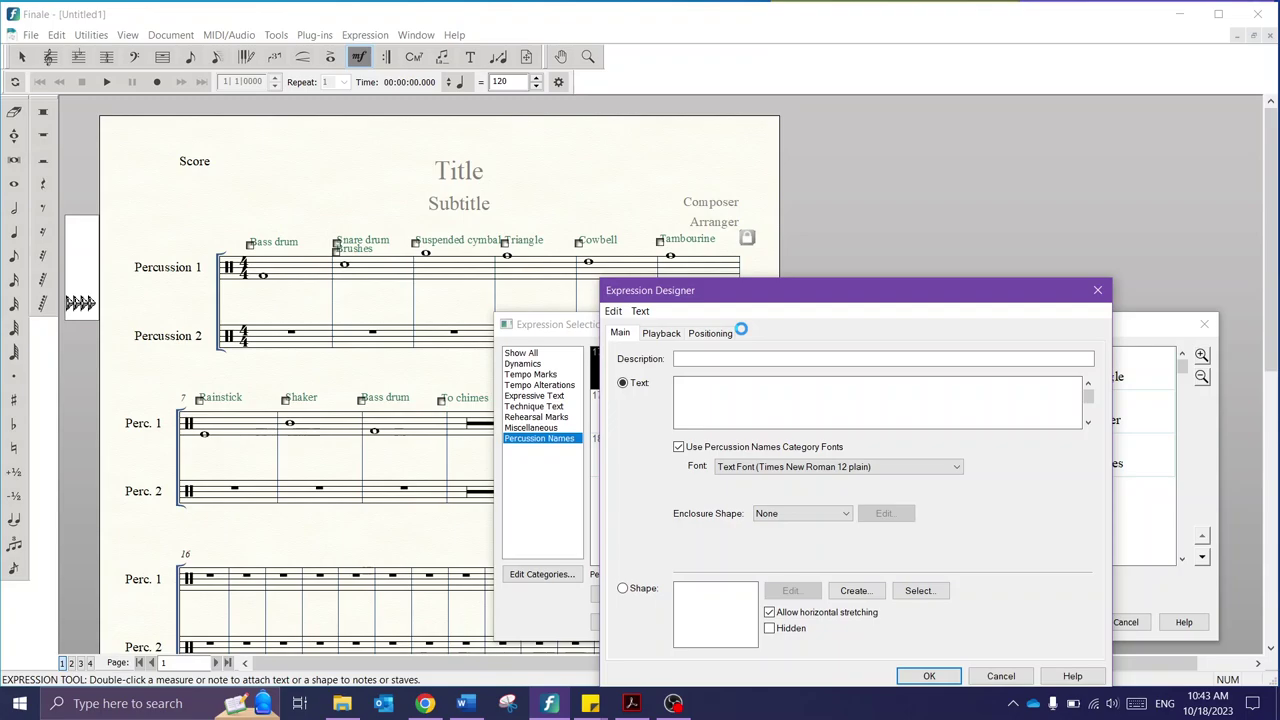
{"action": "type", "text": "finale"}
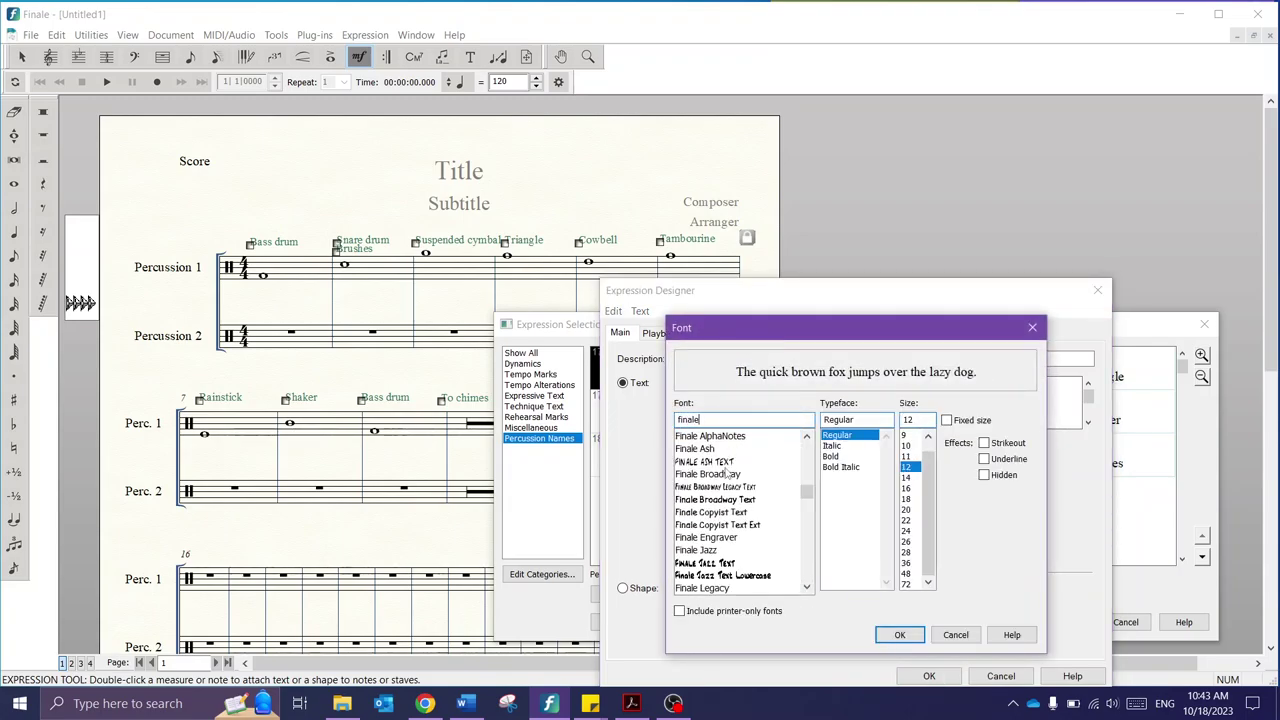
{"action": "left_click", "coordinate": [722, 537]}
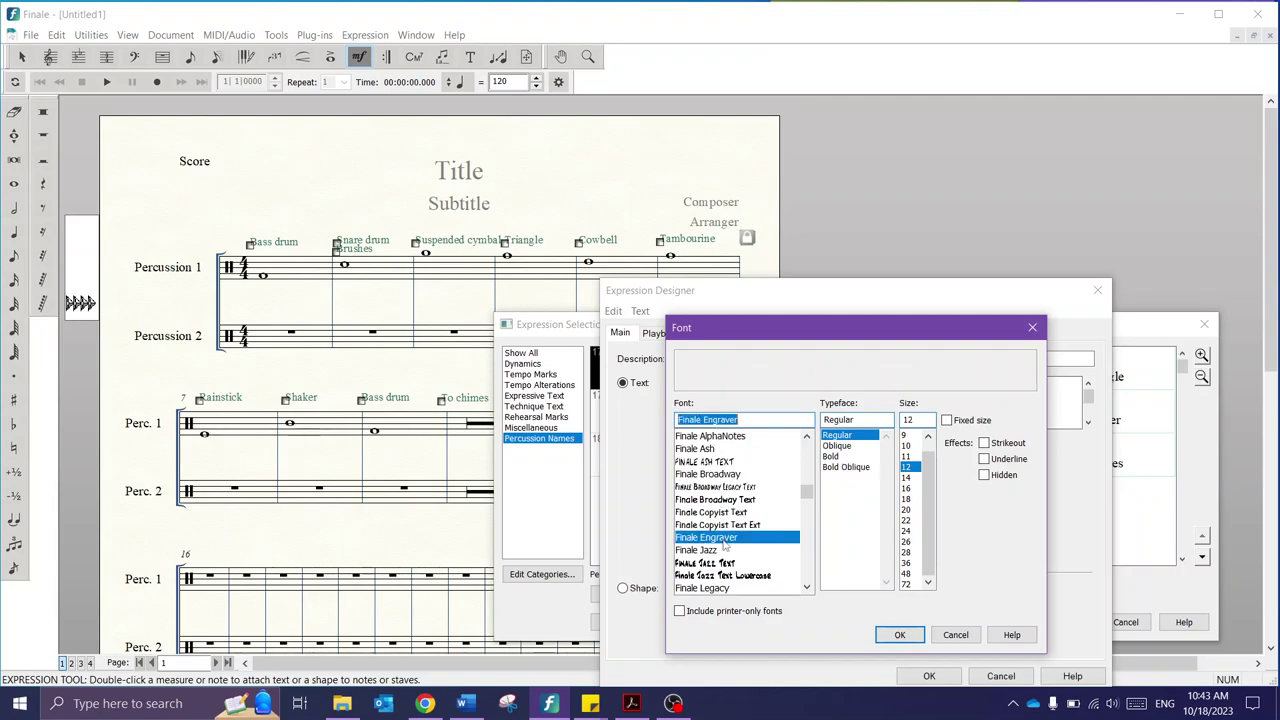
{"action": "left_click", "coordinate": [712, 563]}
{"action": "scroll", "coordinate": [712, 568], "scroll_direction": "down", "scroll_amount": 1}
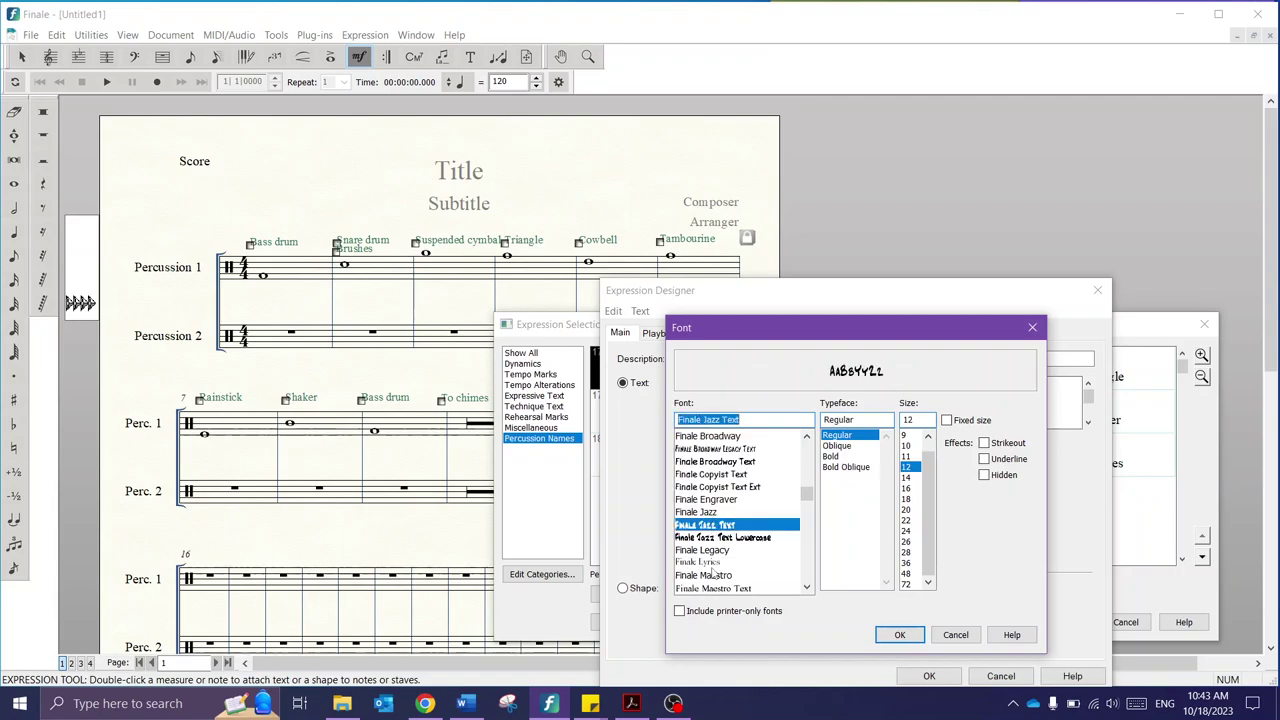
{"action": "scroll", "coordinate": [712, 577], "scroll_direction": "down", "scroll_amount": 1}
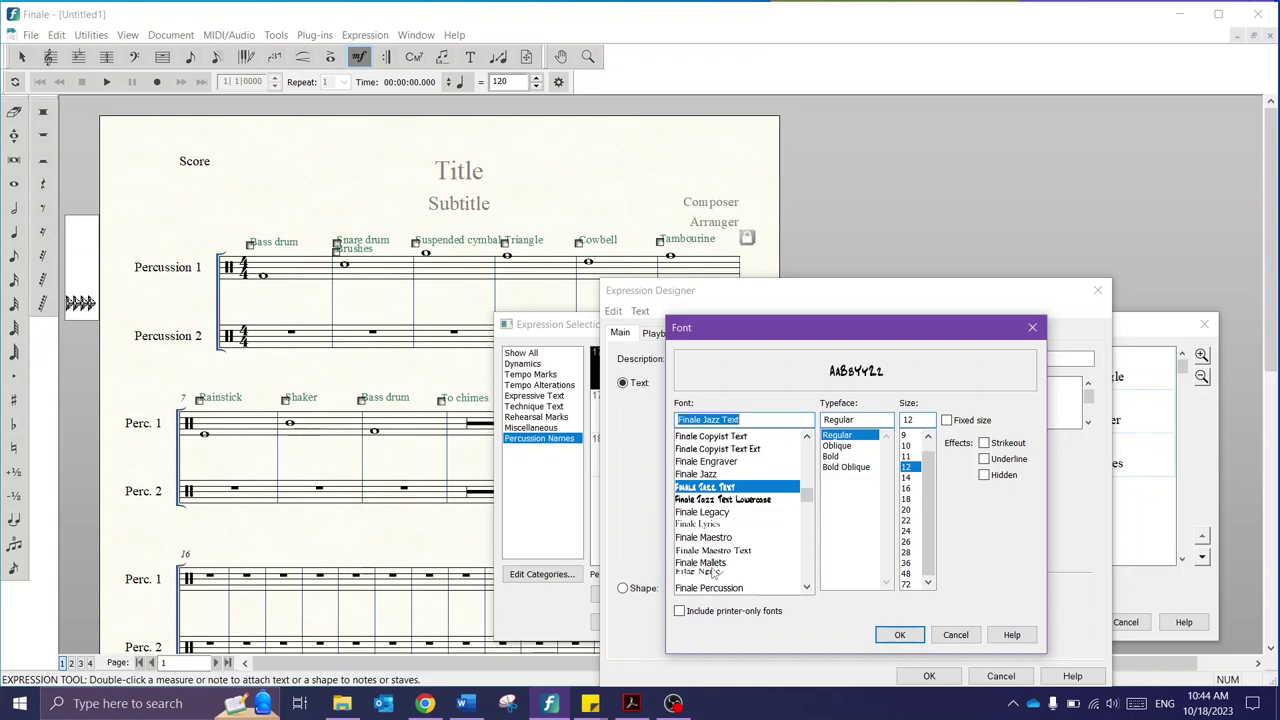
{"action": "left_click", "coordinate": [716, 588]}
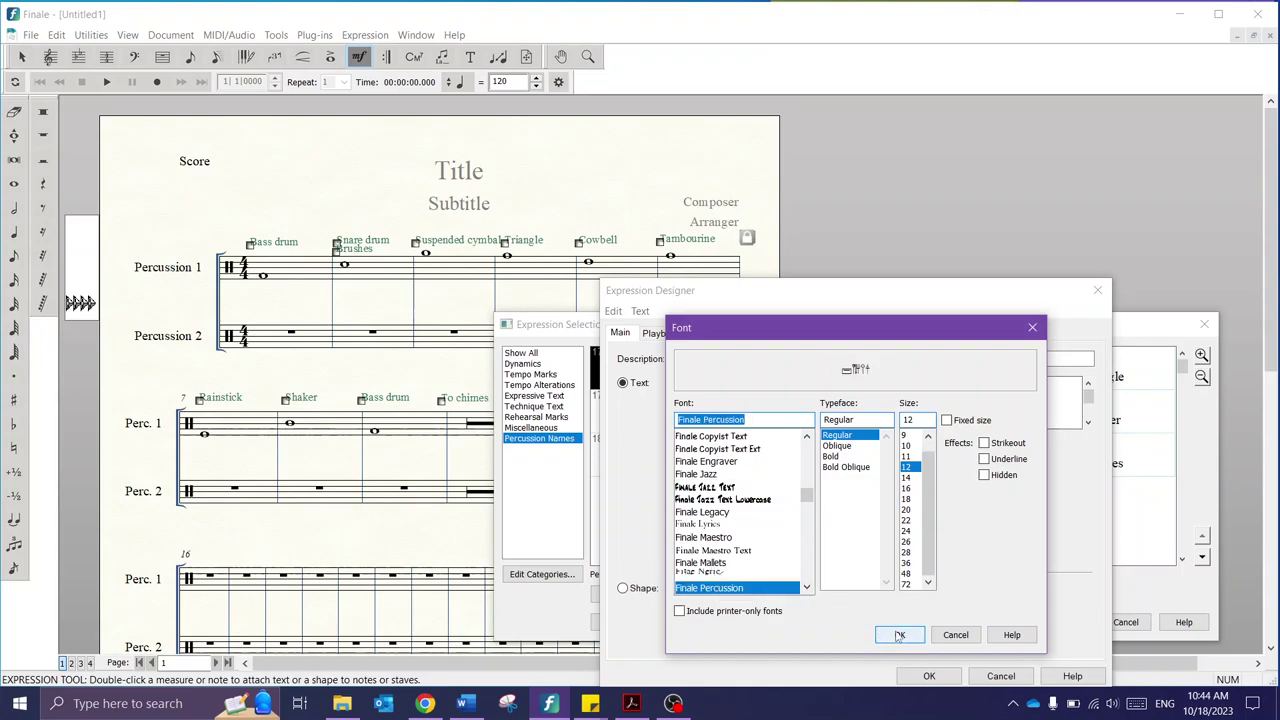
{"action": "left_click", "coordinate": [908, 499]}
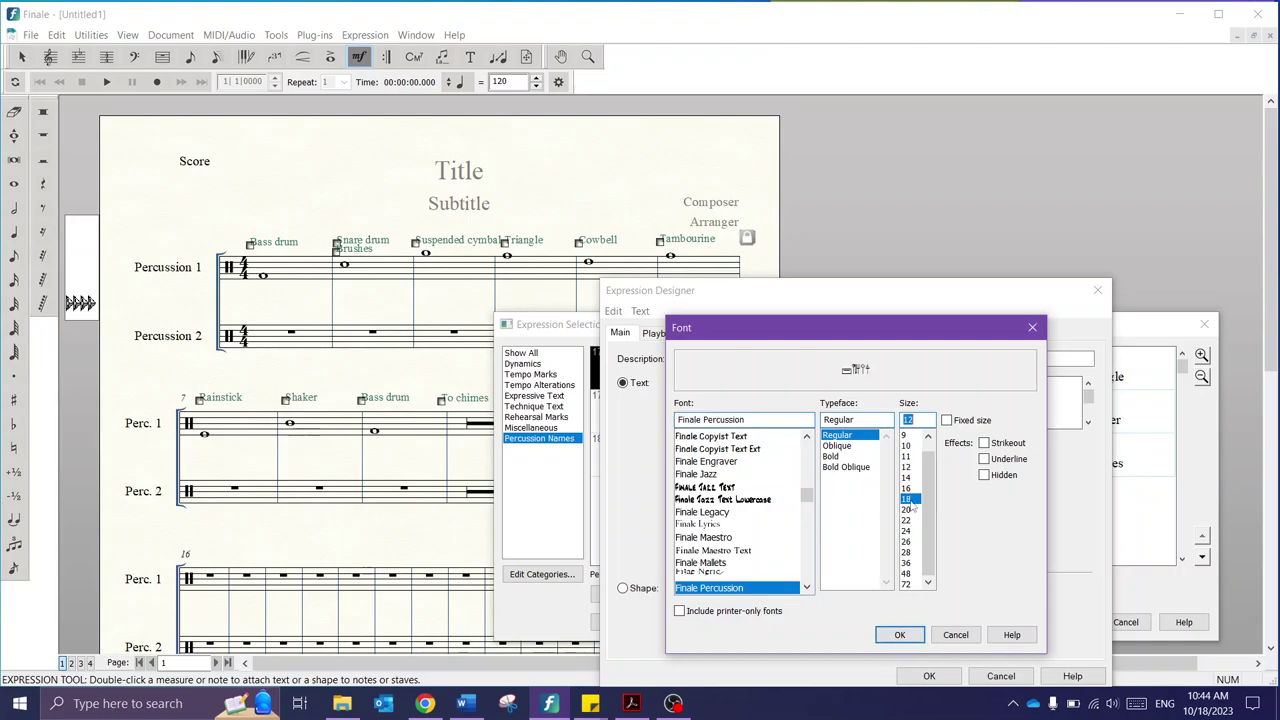
{"action": "left_click", "coordinate": [899, 634]}
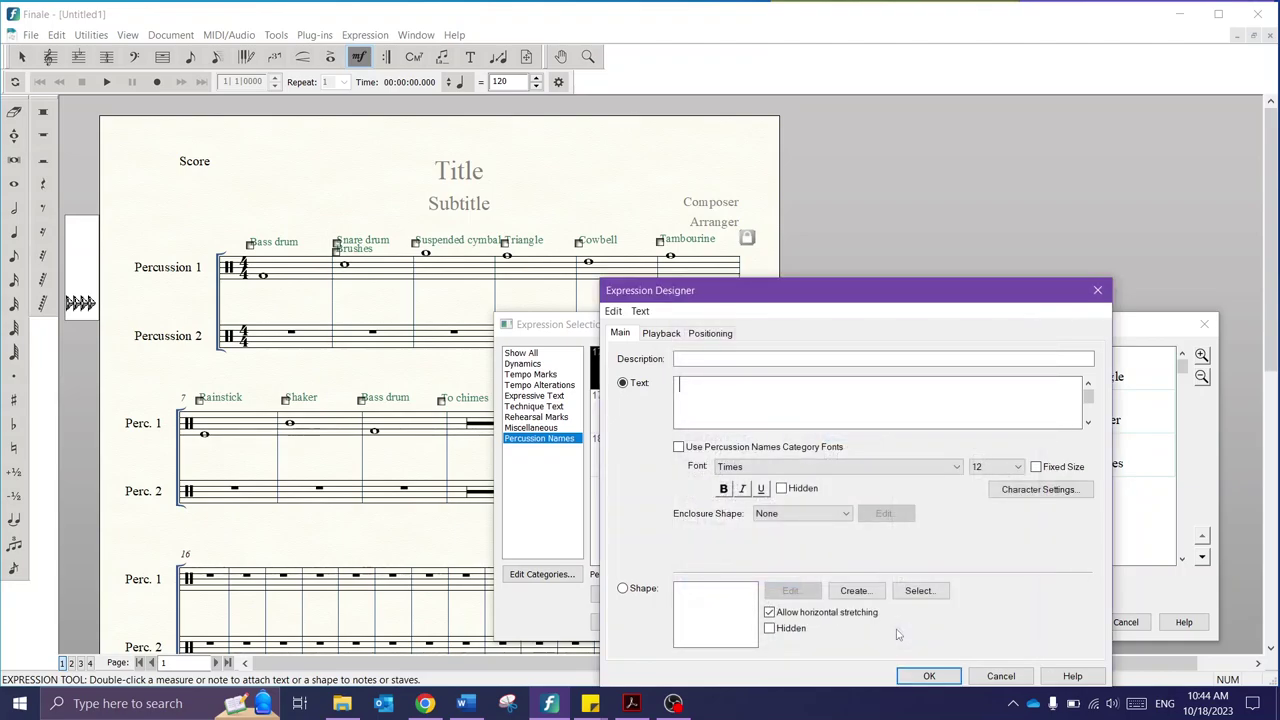
Step: Type 'fda' as the expression text and set its font to Finale Percussion
{"action": "type", "text": "fda"}
{"action": "left_click", "coordinate": [782, 473]}
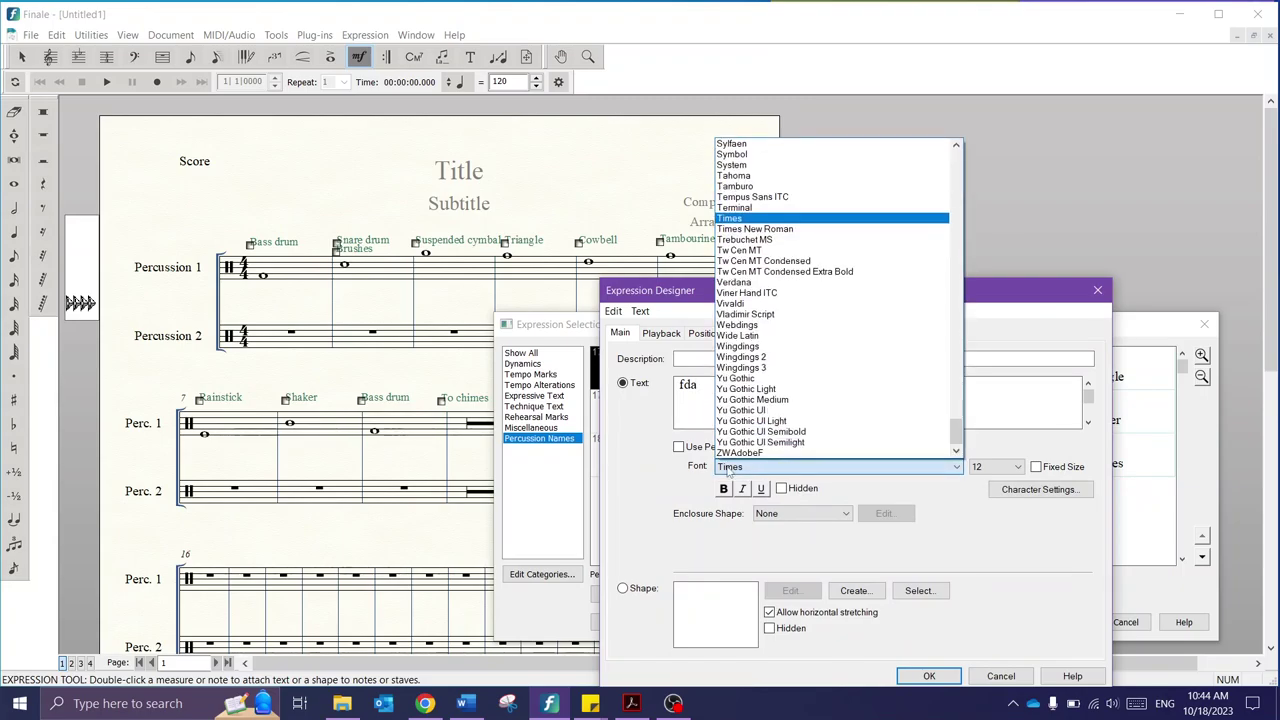
{"action": "left_click", "coordinate": [683, 450]}
{"action": "left_click", "coordinate": [679, 448]}
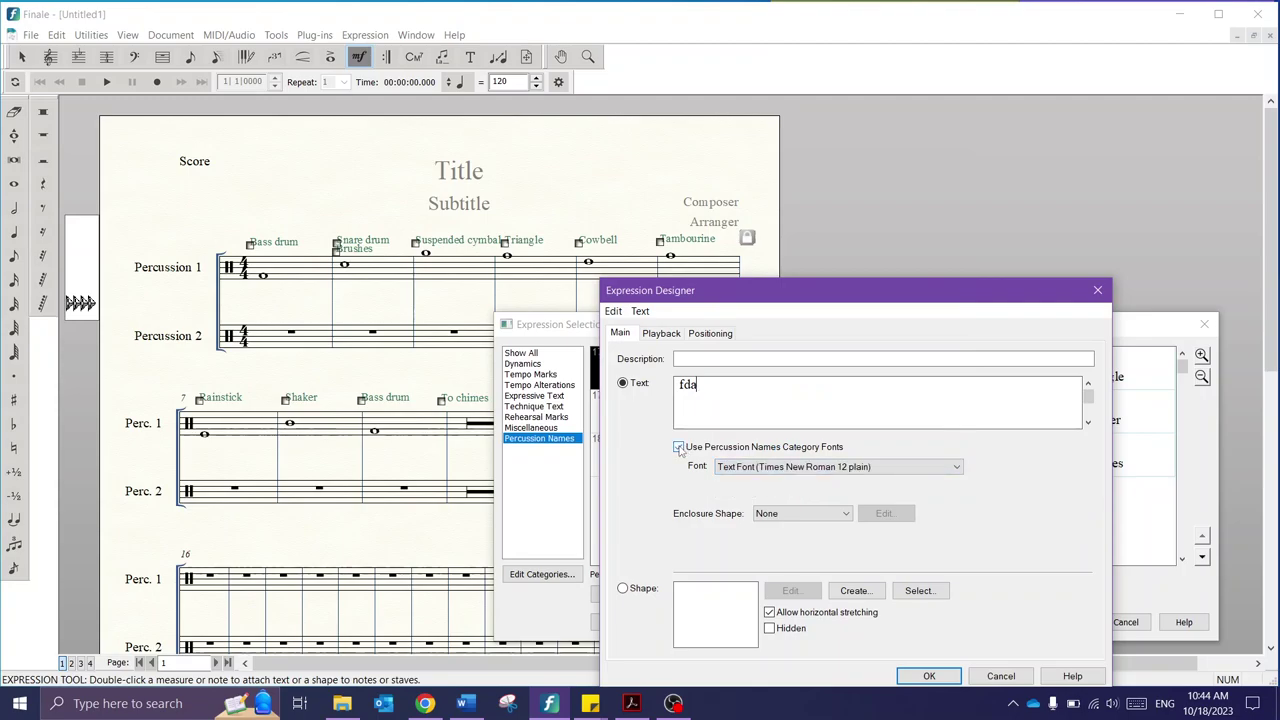
{"action": "left_click", "coordinate": [679, 448]}
{"action": "left_click", "coordinate": [778, 470]}
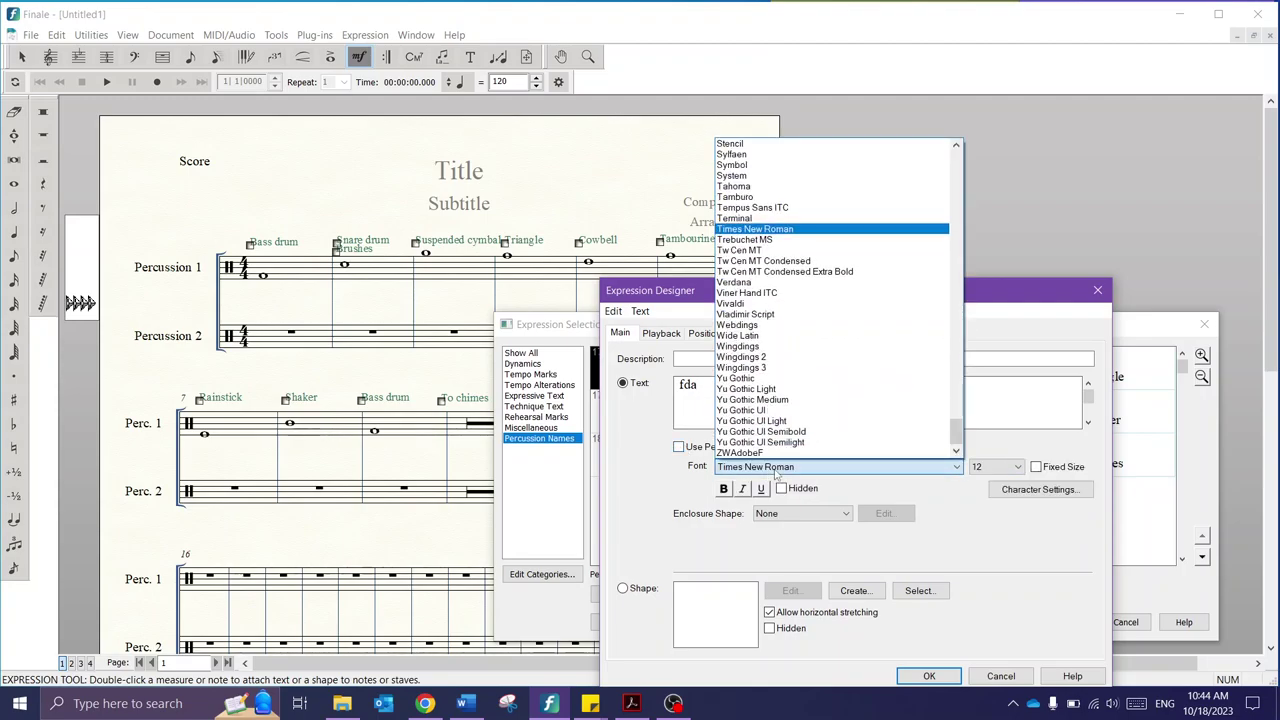
{"action": "scroll", "coordinate": [786, 300], "scroll_direction": "up", "scroll_amount": 15}
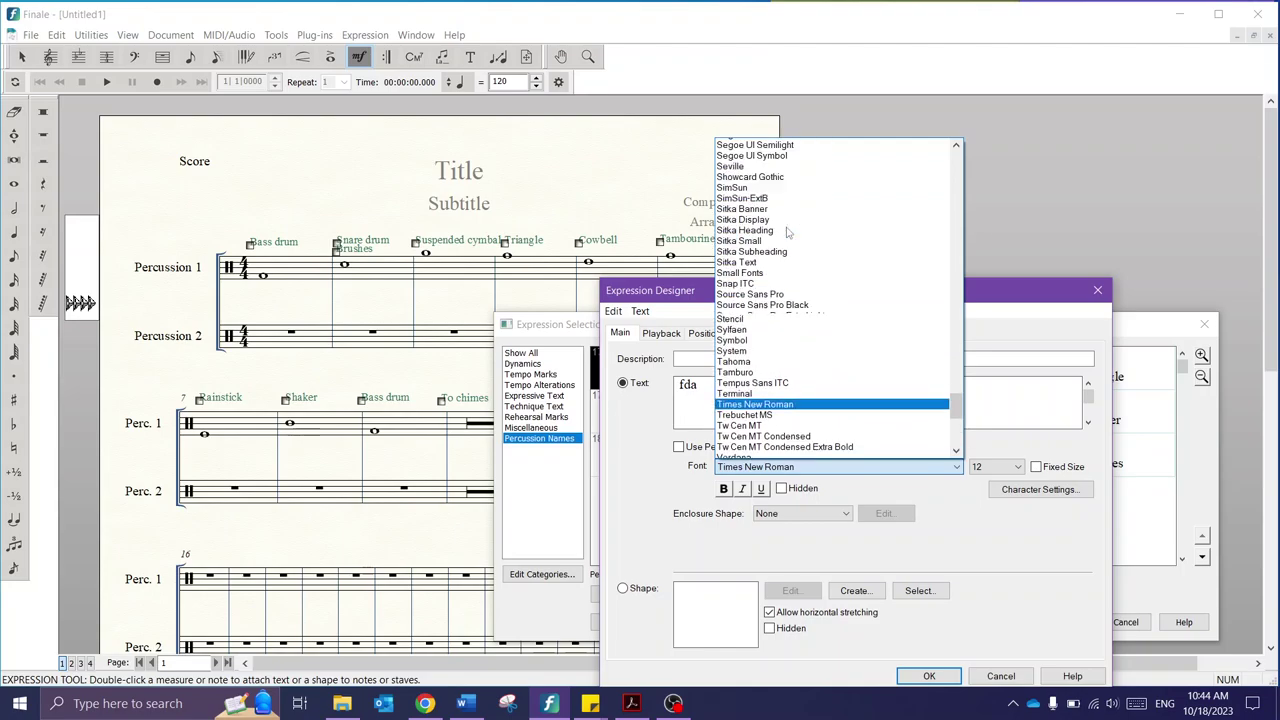
{"action": "scroll", "coordinate": [786, 232], "scroll_direction": "up", "scroll_amount": 20}
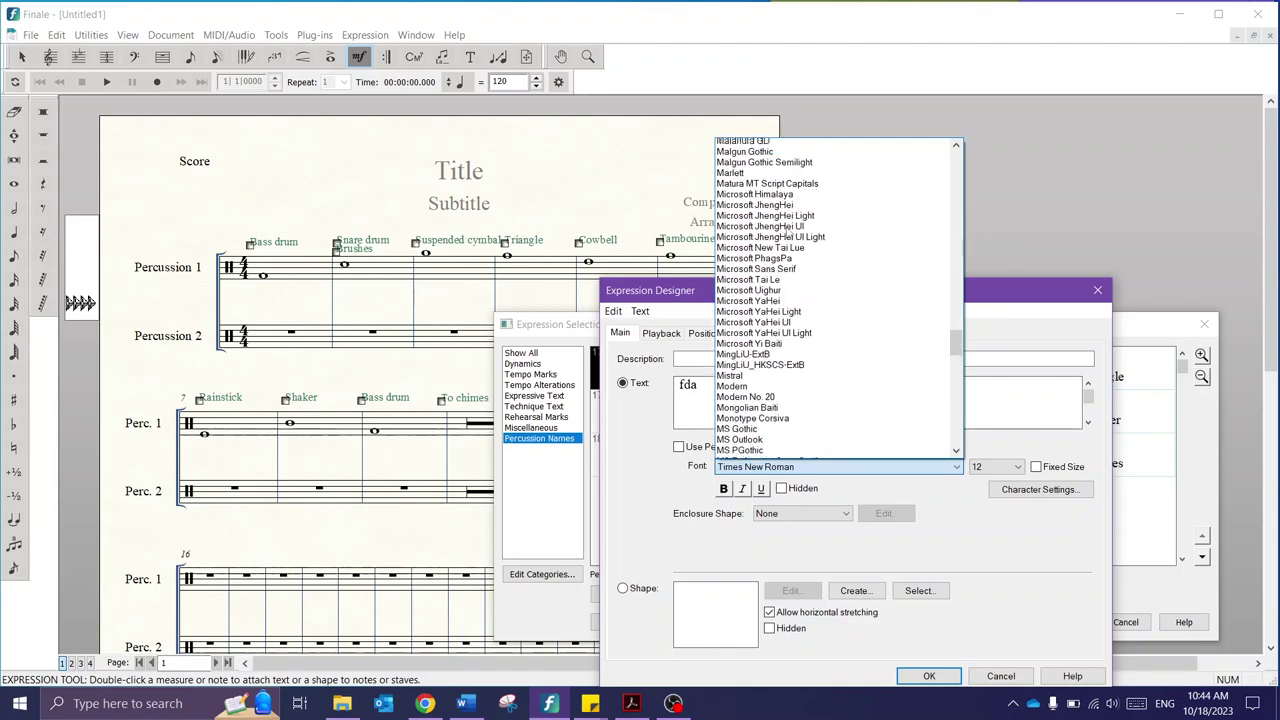
{"action": "scroll", "coordinate": [786, 232], "scroll_direction": "up", "scroll_amount": 20}
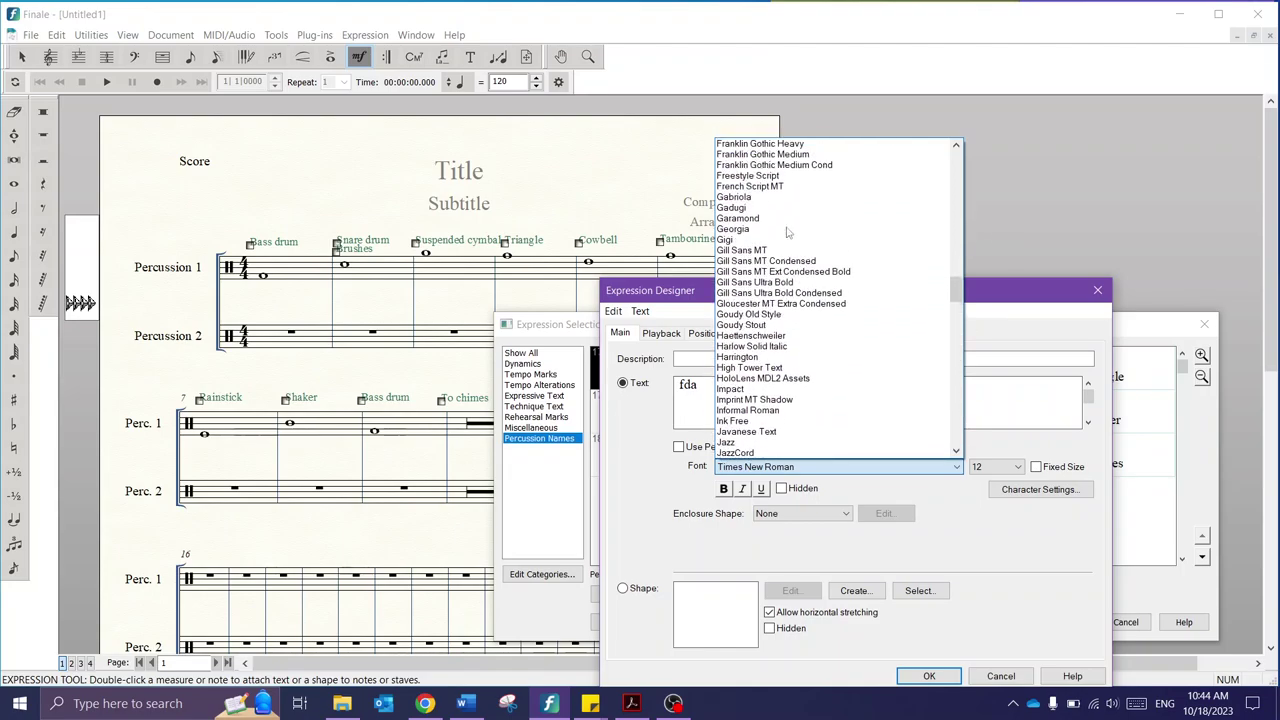
{"action": "scroll", "coordinate": [788, 232], "scroll_direction": "up", "scroll_amount": 4}
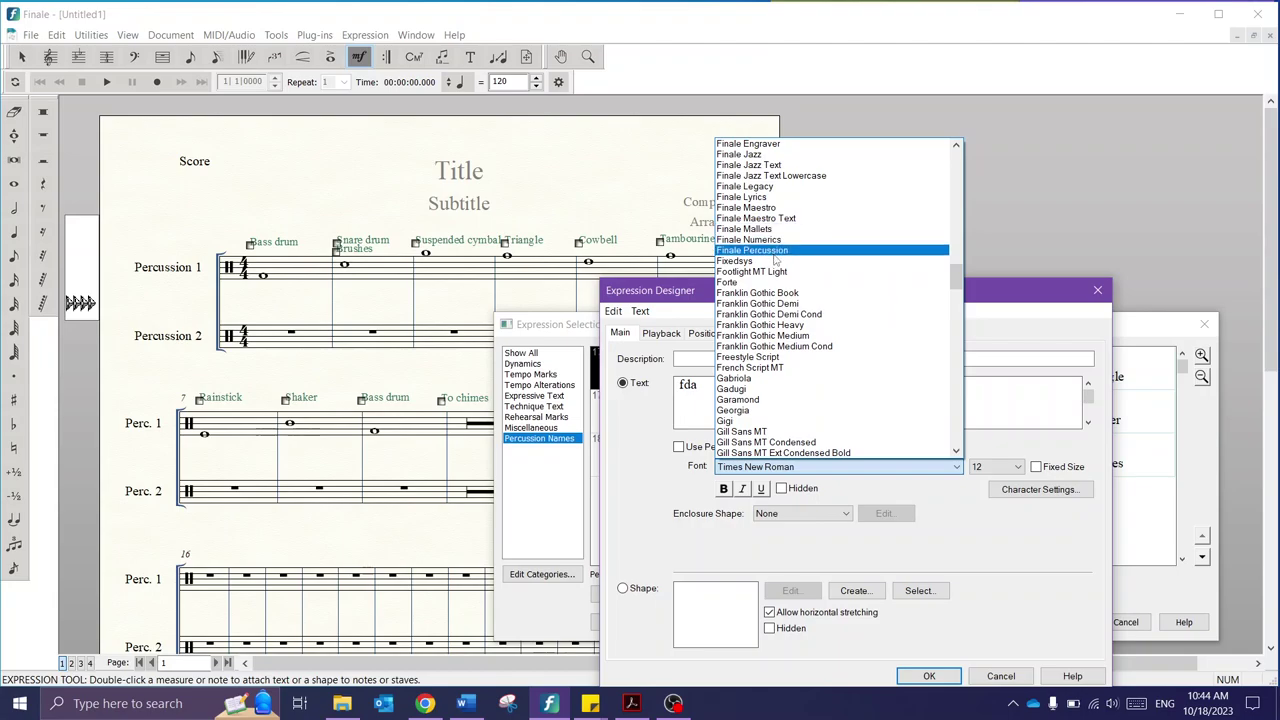
{"action": "left_click", "coordinate": [775, 255]}
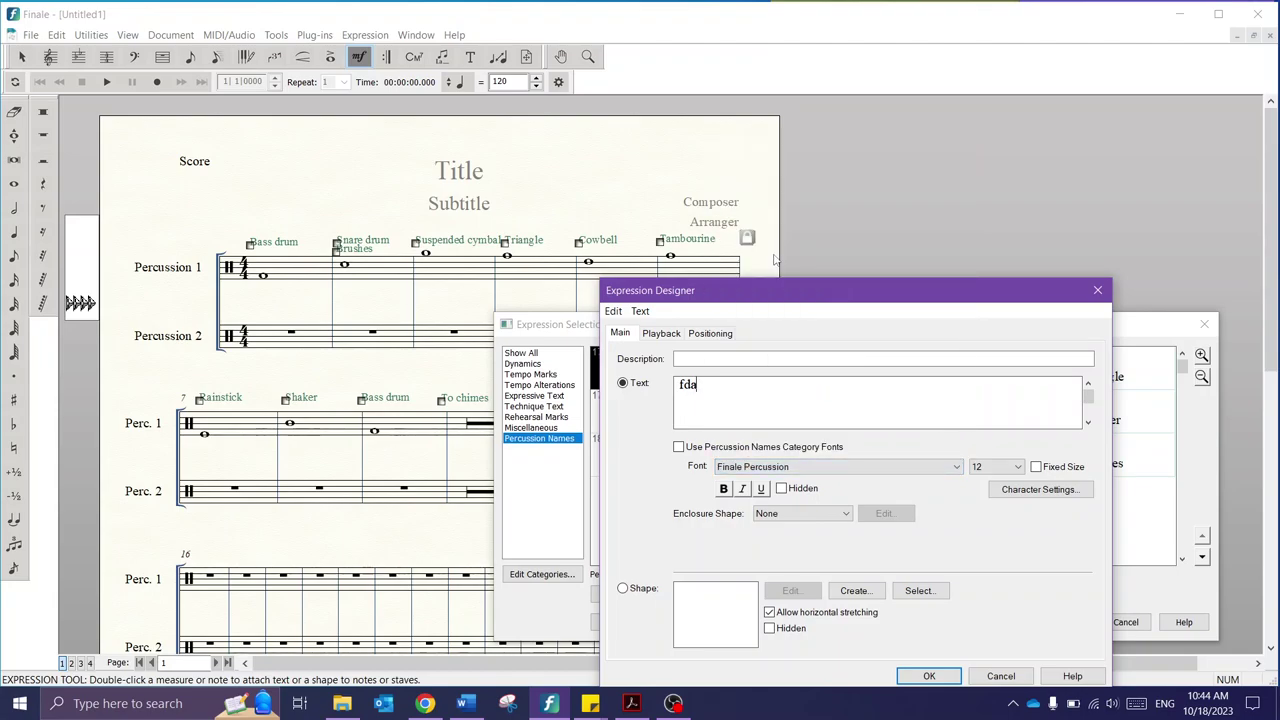
Step: Select the percussion glyphs and enlarge them to size 18
{"action": "key", "text": "Left"}
{"action": "key", "text": "Left"}
{"action": "key", "text": "BackSpace"}
{"action": "key", "text": "BackSpace"}
{"action": "key", "text": "BackSpace"}
{"action": "key", "text": "ctrl+a"}
{"action": "left_click", "coordinate": [993, 466]}
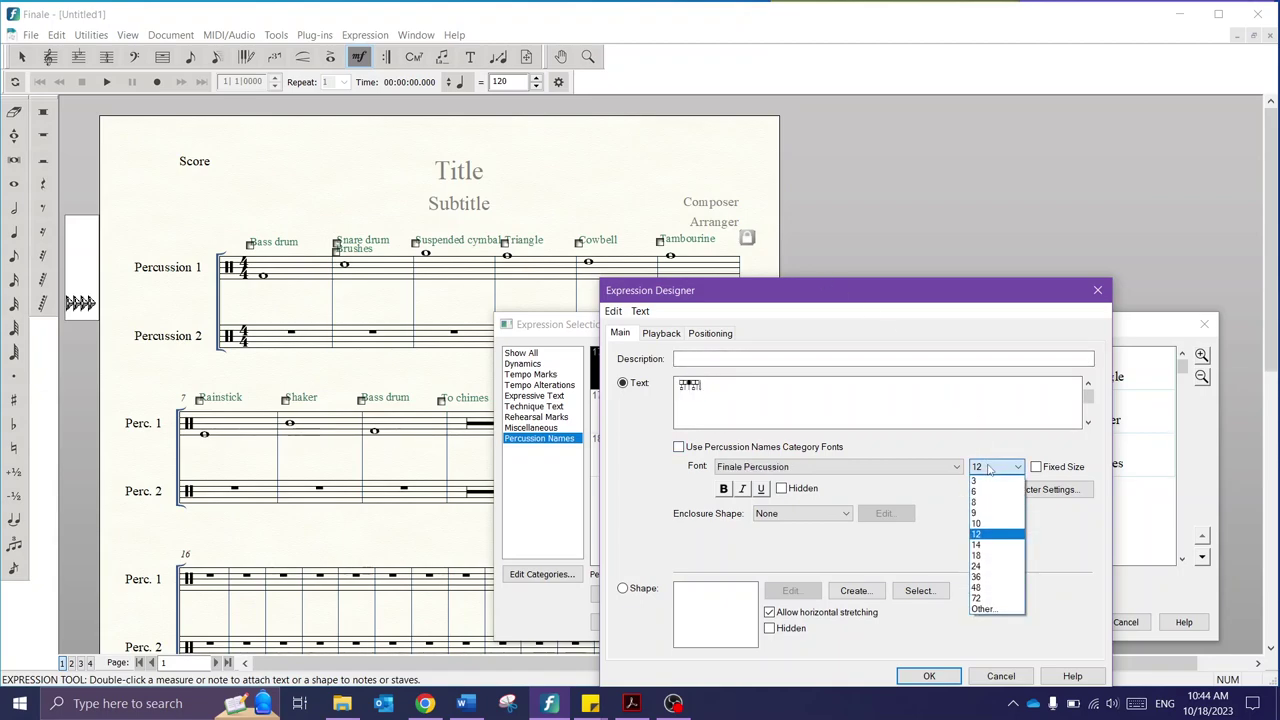
{"action": "left_click", "coordinate": [989, 556]}
{"action": "left_click", "coordinate": [768, 416]}
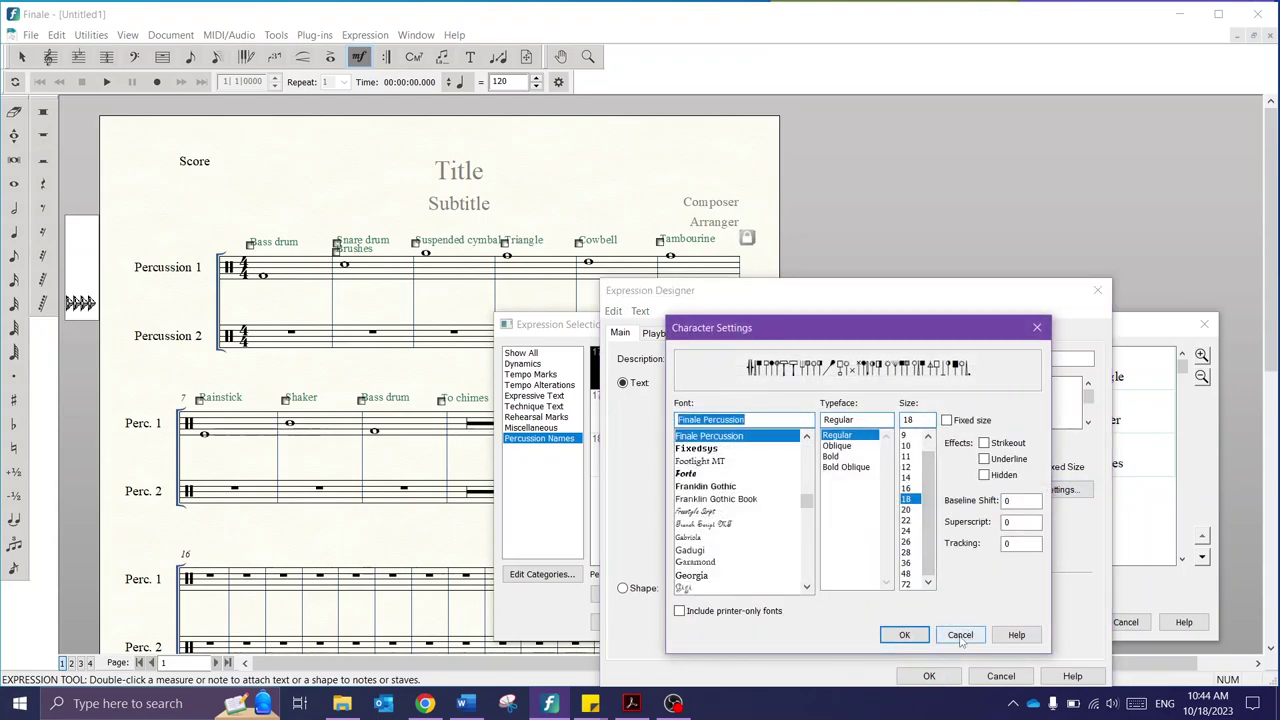
{"action": "left_click", "coordinate": [960, 636]}
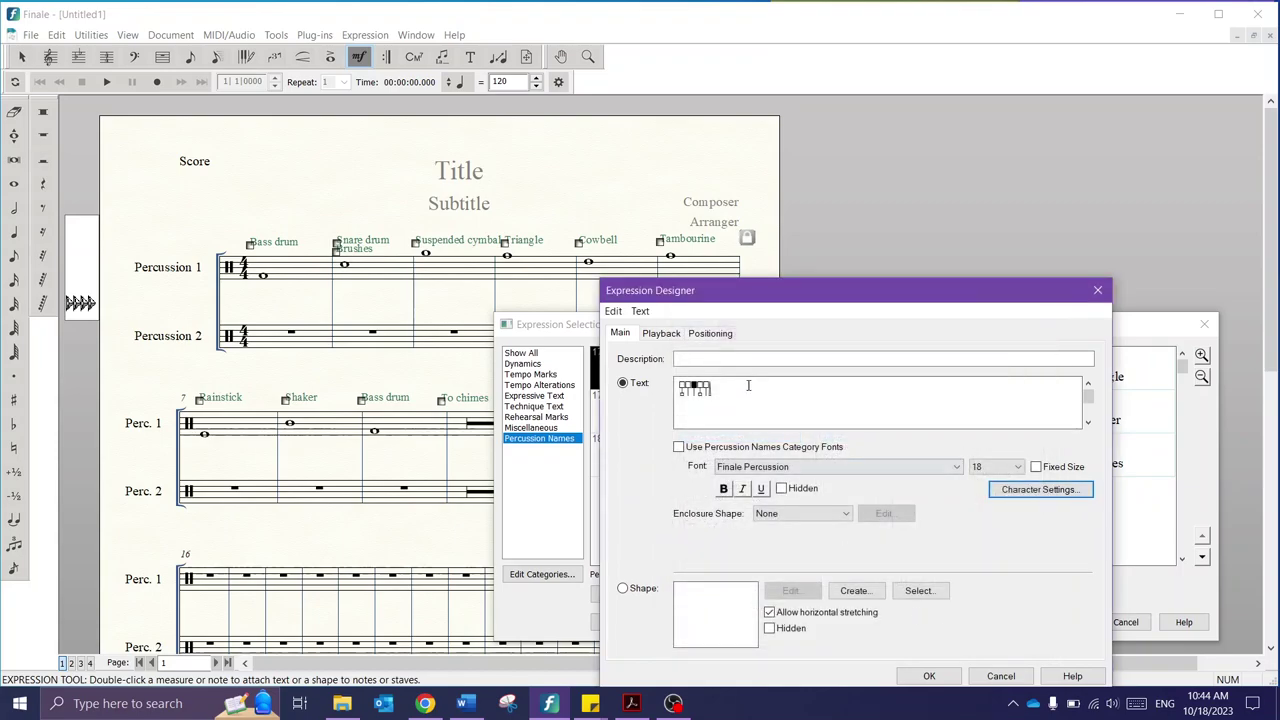
{"action": "left_click_drag", "start_coordinate": [827, 300], "coordinate": [816, 231]}
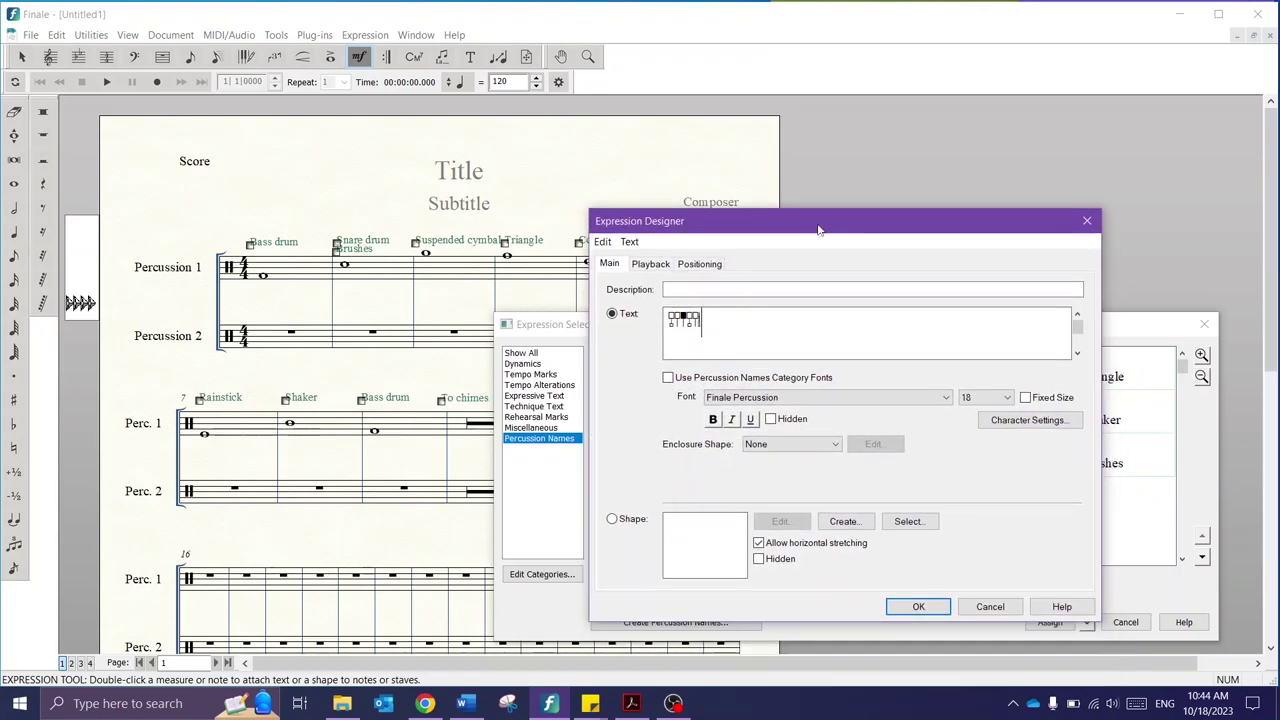
Step: Open the Finale Percussion symbol chart to insert a glyph into the expression text
{"action": "left_click", "coordinate": [629, 241]}
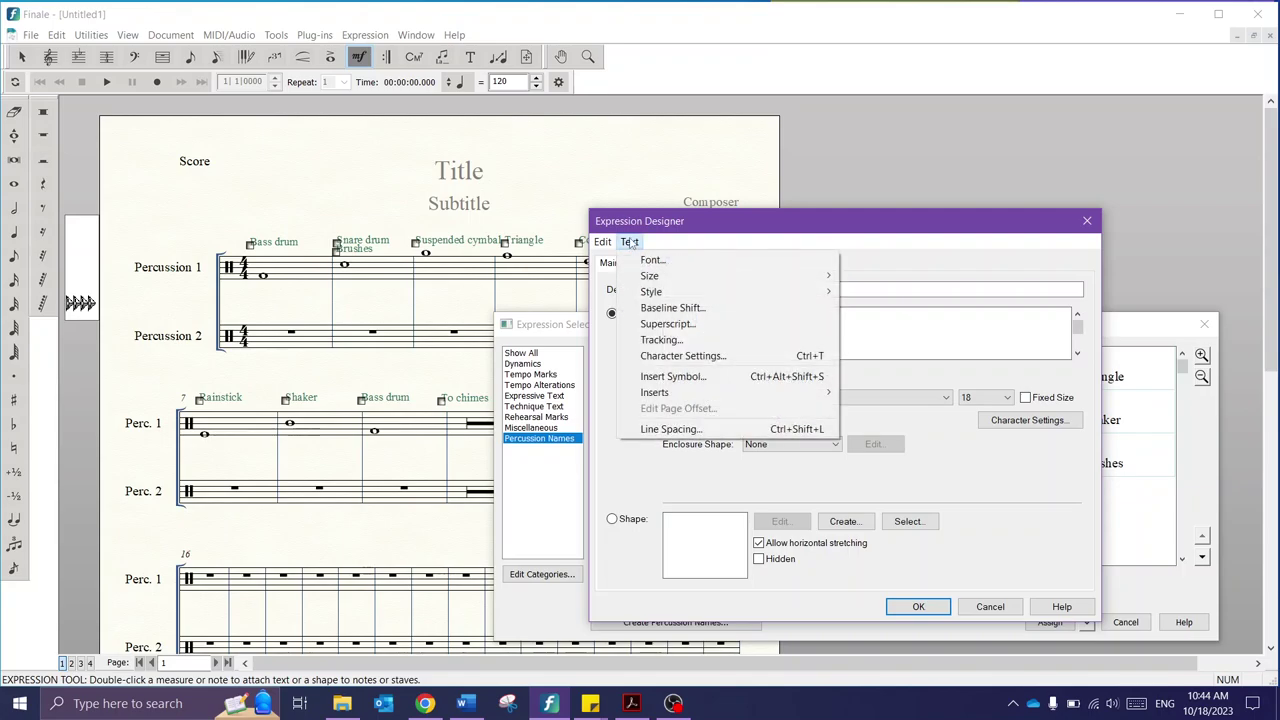
{"action": "left_click", "coordinate": [785, 380]}
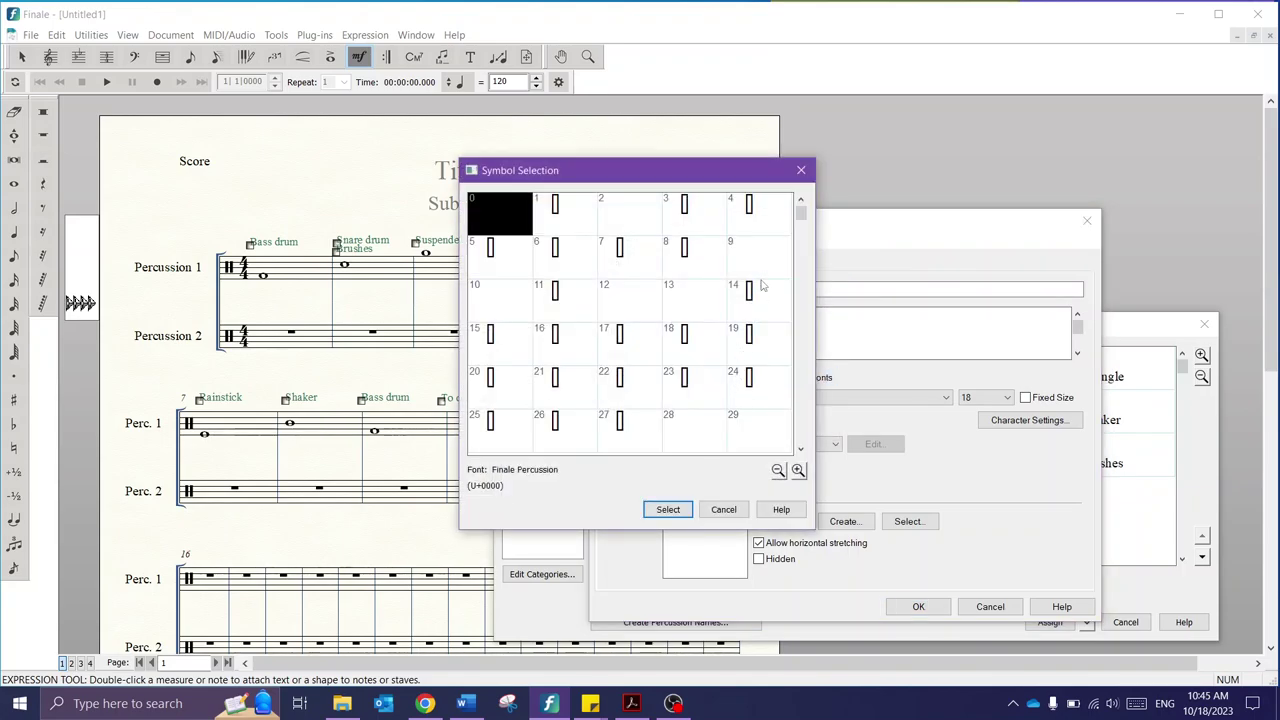
{"action": "left_click", "coordinate": [800, 449]}
{"action": "left_click", "coordinate": [800, 449]}
{"action": "left_click", "coordinate": [800, 449]}
{"action": "left_click", "coordinate": [800, 449]}
{"action": "left_click", "coordinate": [800, 449]}
{"action": "left_click", "coordinate": [800, 449]}
{"action": "left_click", "coordinate": [800, 449]}
{"action": "left_click", "coordinate": [800, 449]}
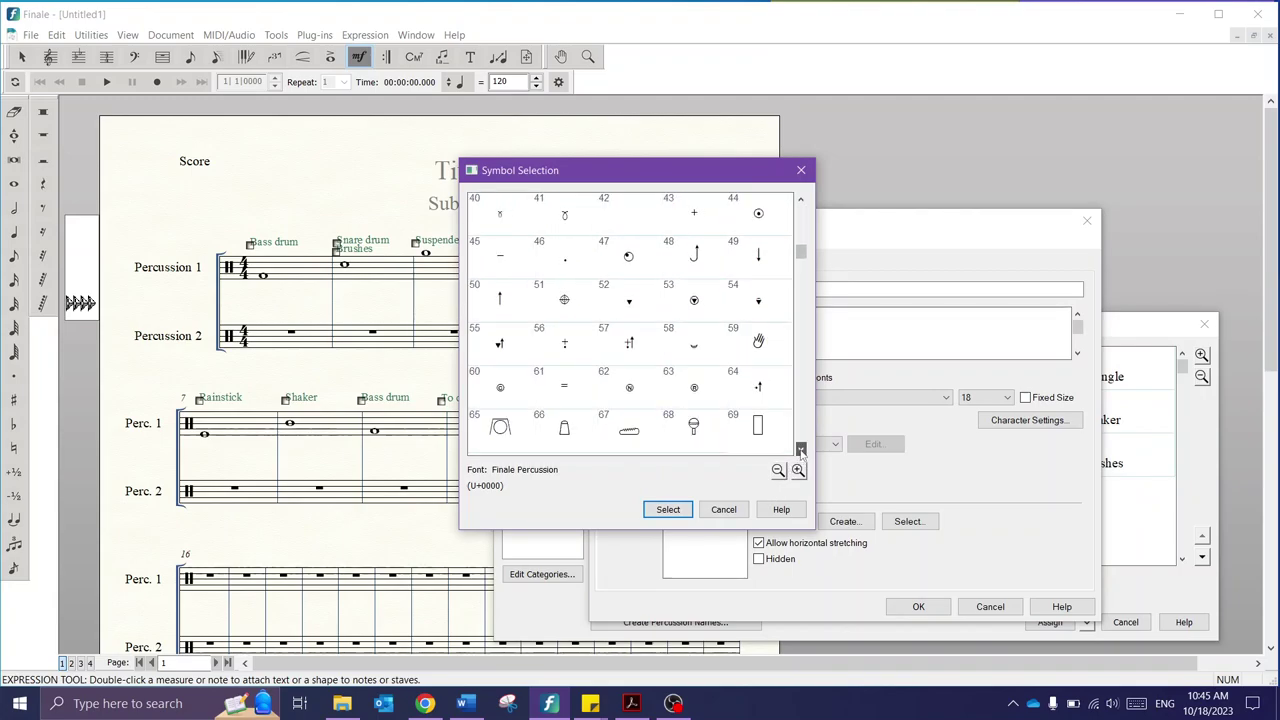
{"action": "left_click", "coordinate": [800, 449]}
{"action": "left_click", "coordinate": [800, 449]}
{"action": "left_click", "coordinate": [800, 449]}
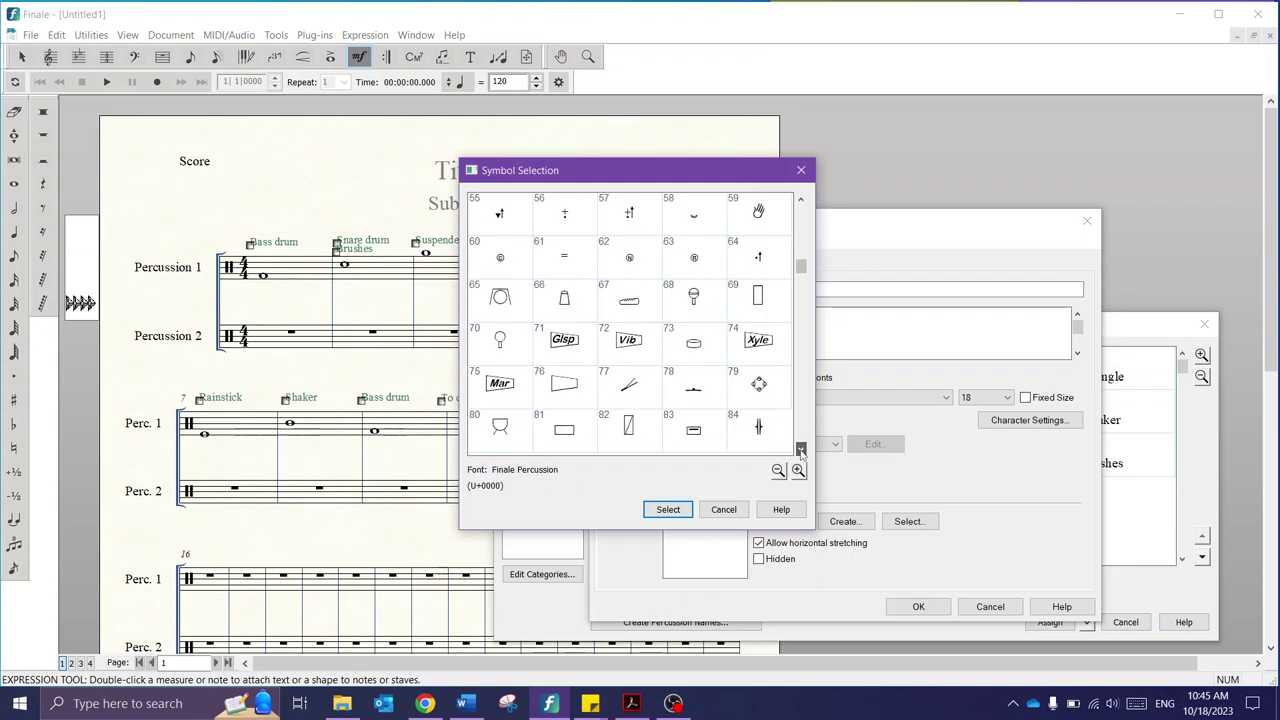
{"action": "left_click", "coordinate": [800, 449]}
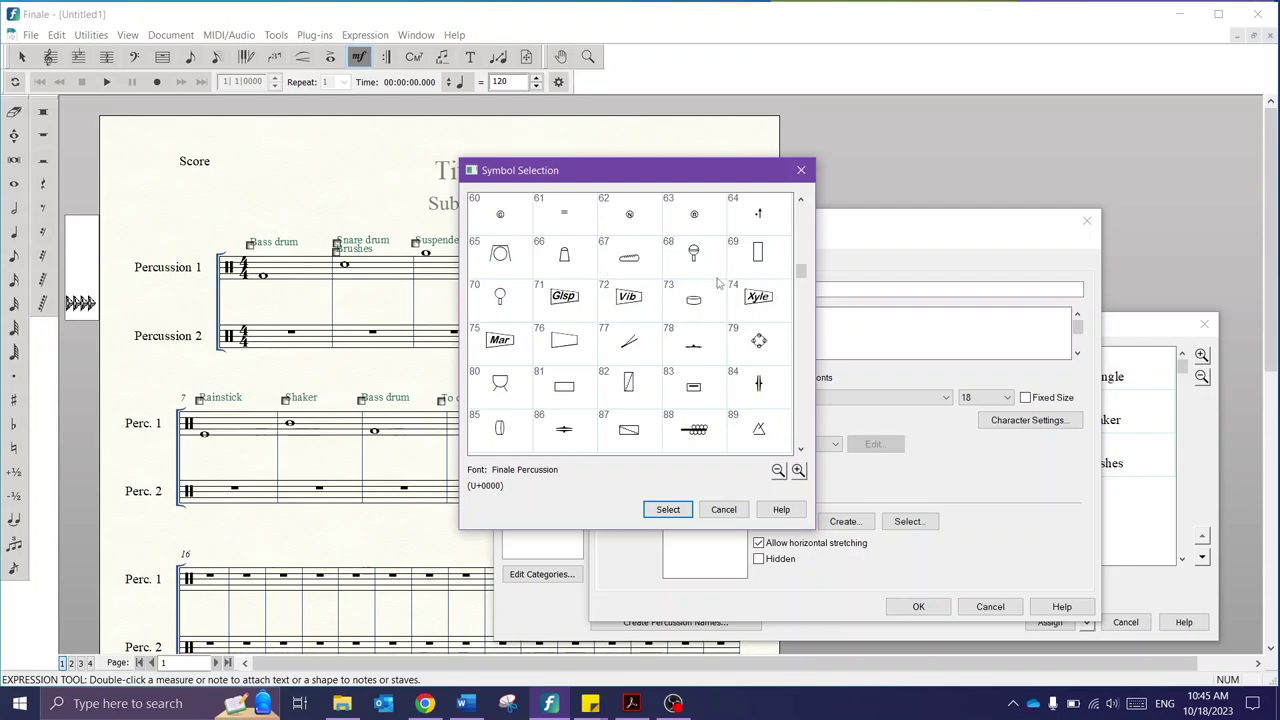
Step: Browse the percussion glyphs from Vib symbol 72 through 94 down to symbol 118
{"action": "left_click", "coordinate": [642, 296]}
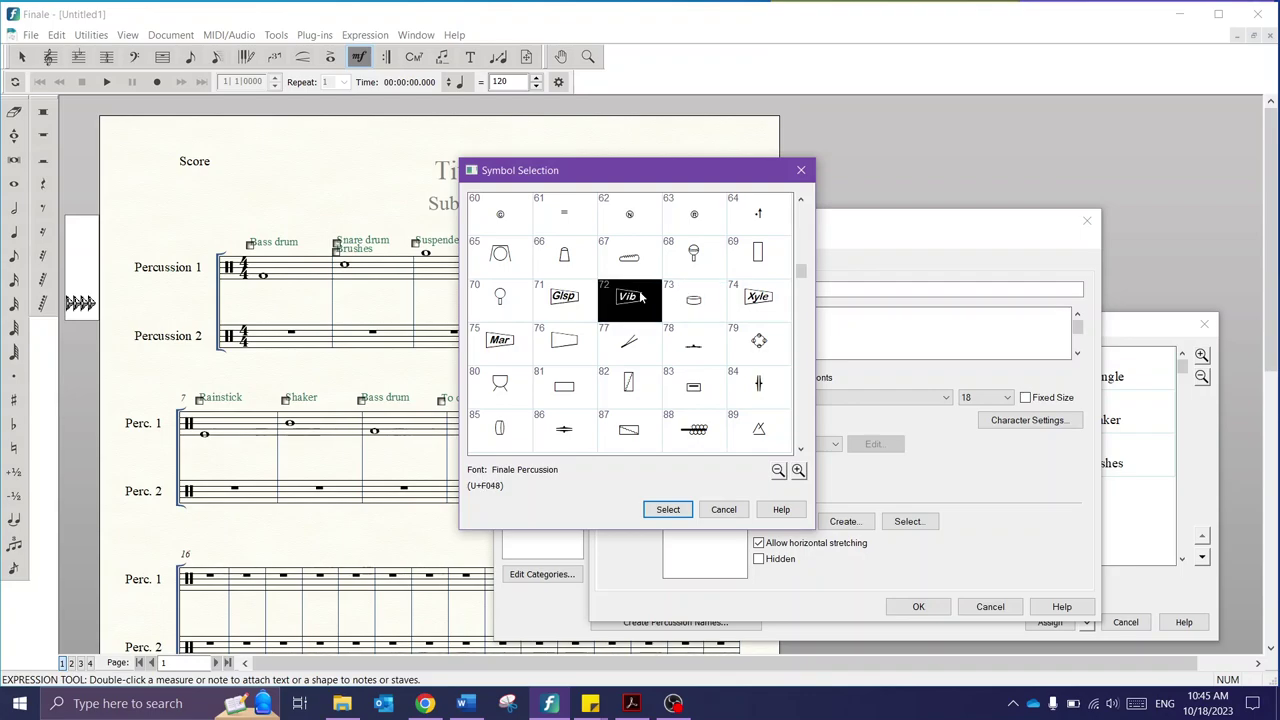
{"action": "key", "text": "Right"}
{"action": "key", "text": "Down"}
{"action": "key", "text": "Right"}
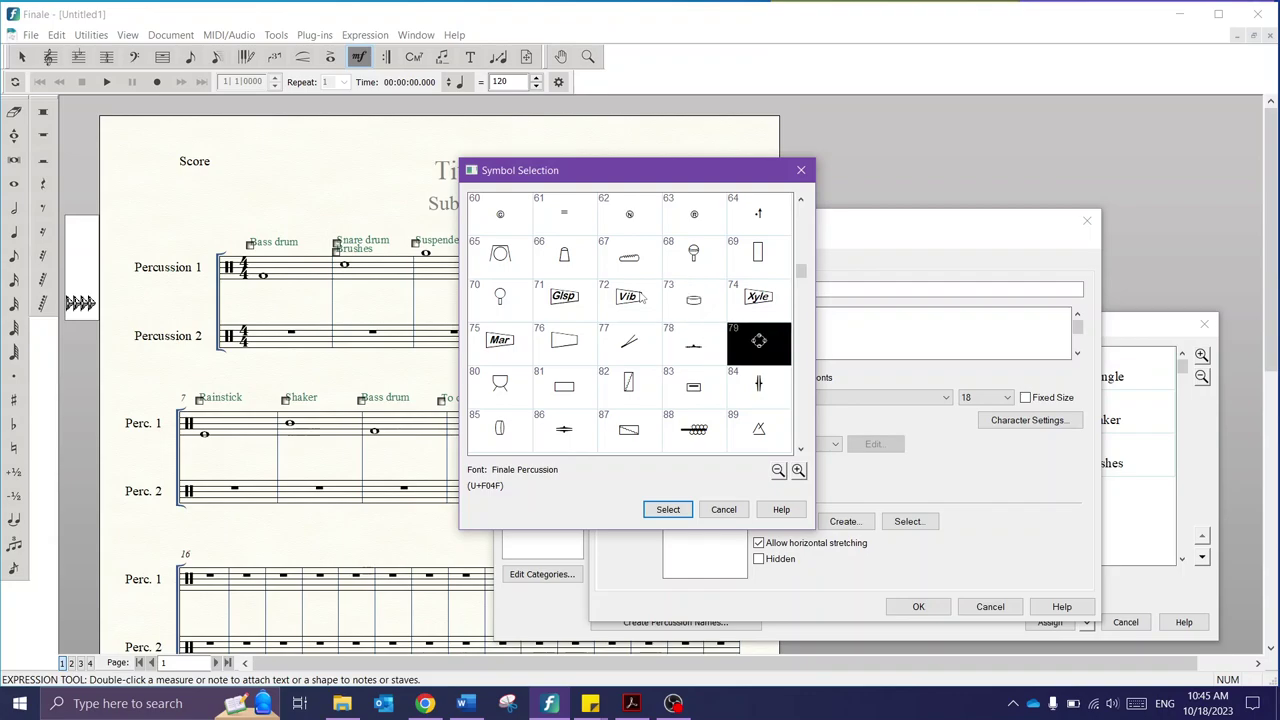
{"action": "key", "text": "Down"}
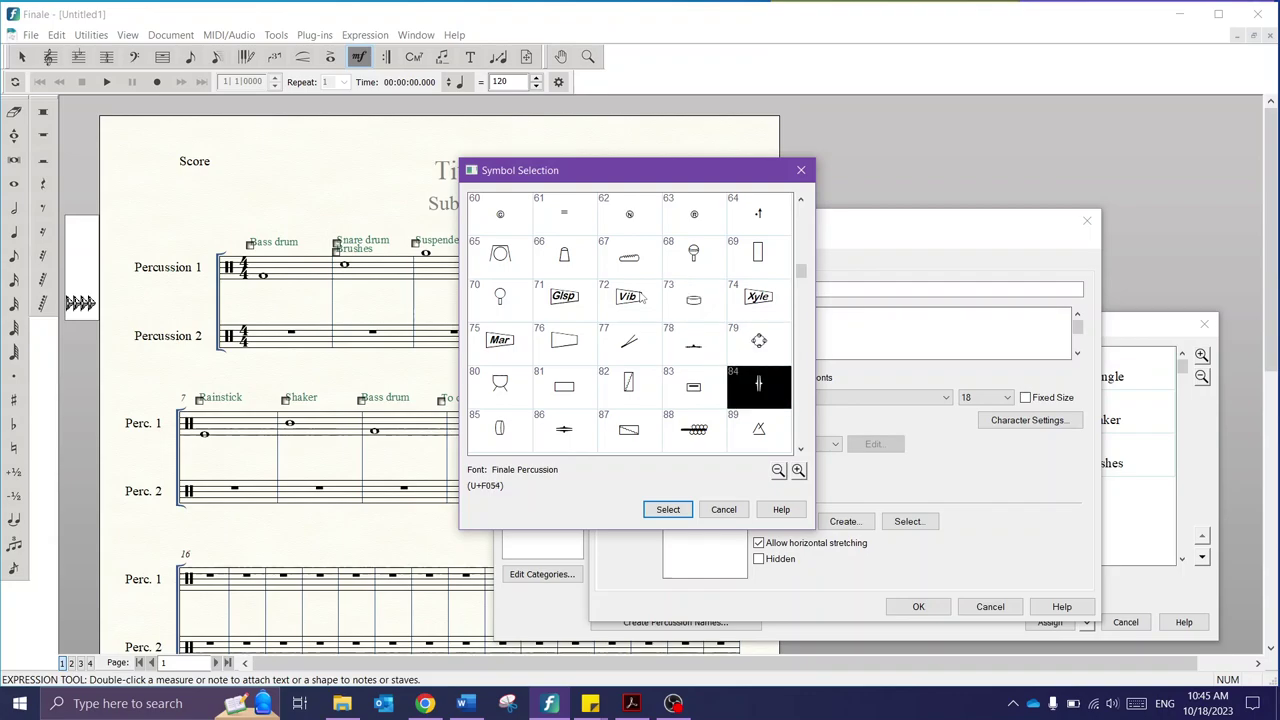
{"action": "key", "text": "Left"}
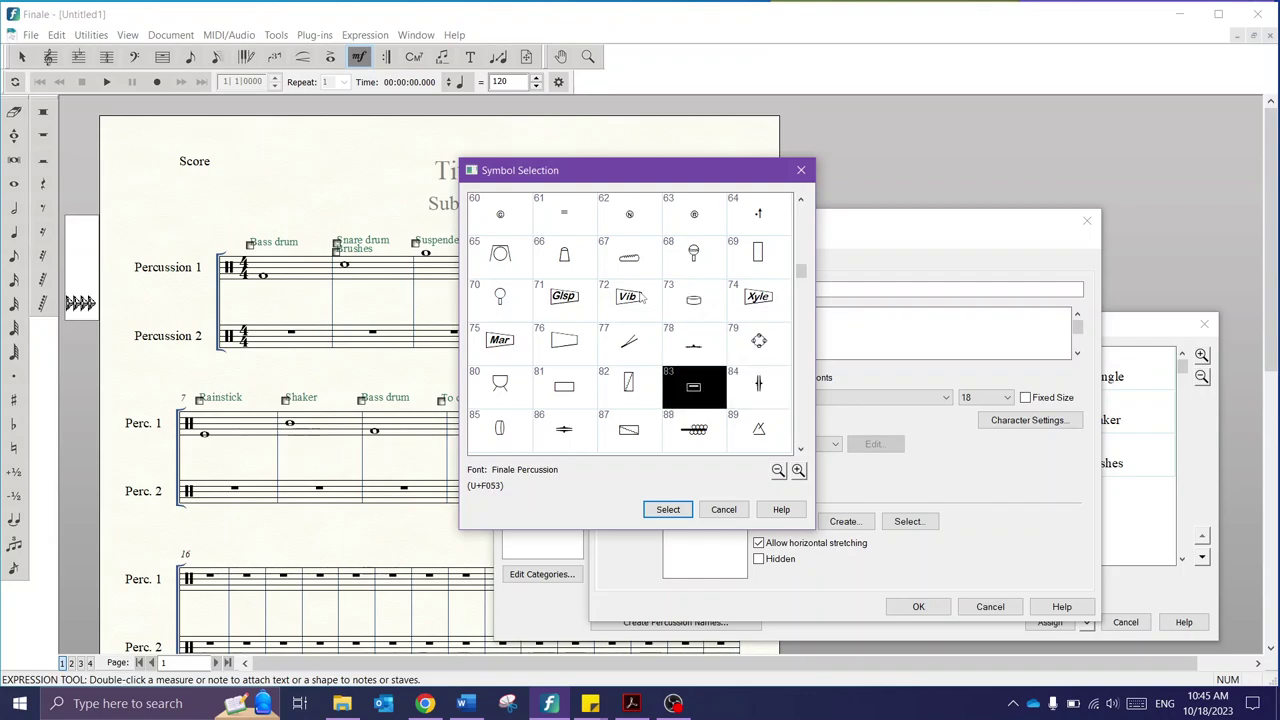
{"action": "key", "text": "Left"}
{"action": "key", "text": "Down"}
{"action": "key", "text": "Left"}
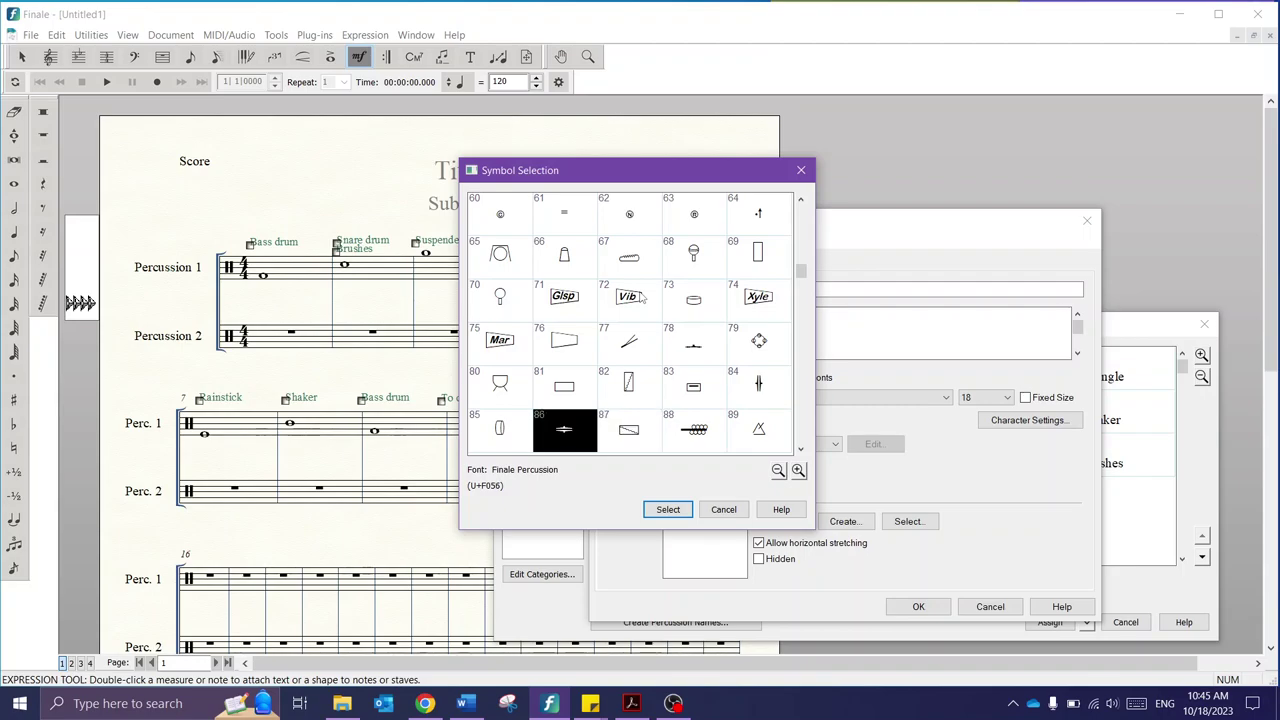
{"action": "key", "text": "Right"}
{"action": "key", "text": "Right"}
{"action": "key", "text": "Right"}
{"action": "key", "text": "Left"}
{"action": "key", "text": "Up"}
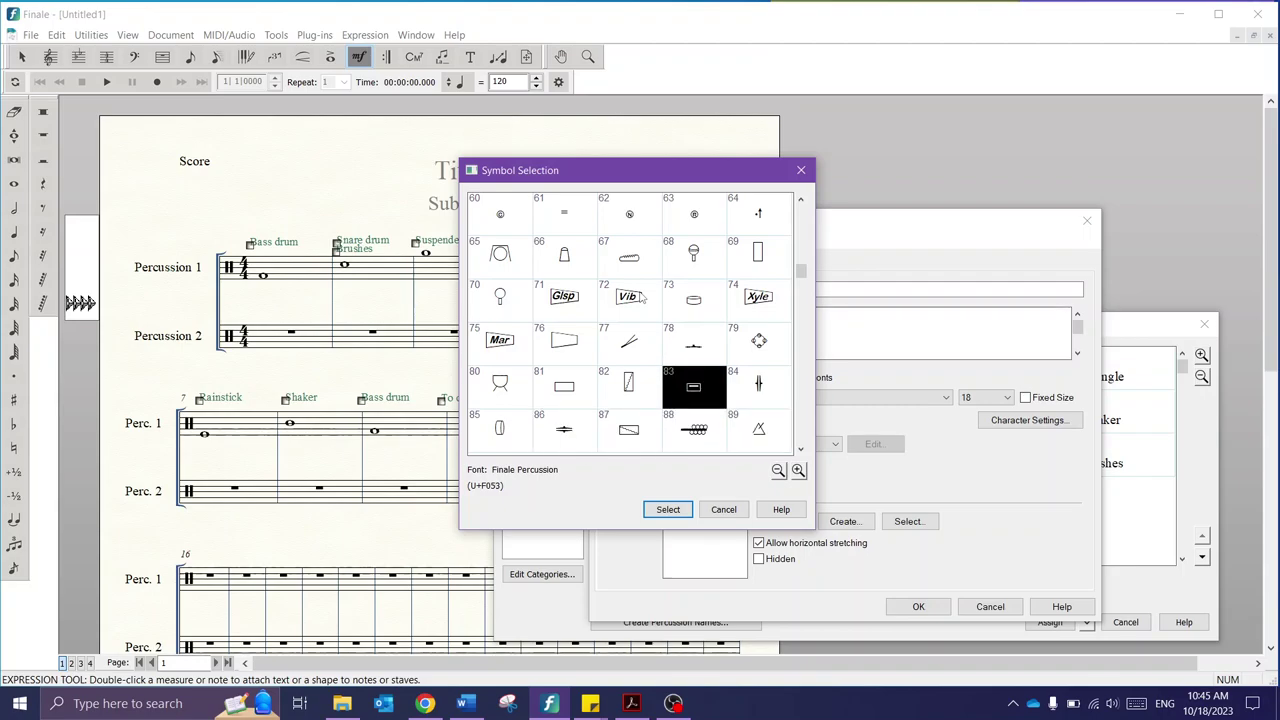
{"action": "key", "text": "Down"}
{"action": "key", "text": "Right"}
{"action": "key", "text": "Down"}
{"action": "key", "text": "Down"}
{"action": "key", "text": "Down"}
{"action": "key", "text": "Down"}
{"action": "key", "text": "Down"}
{"action": "key", "text": "Down"}
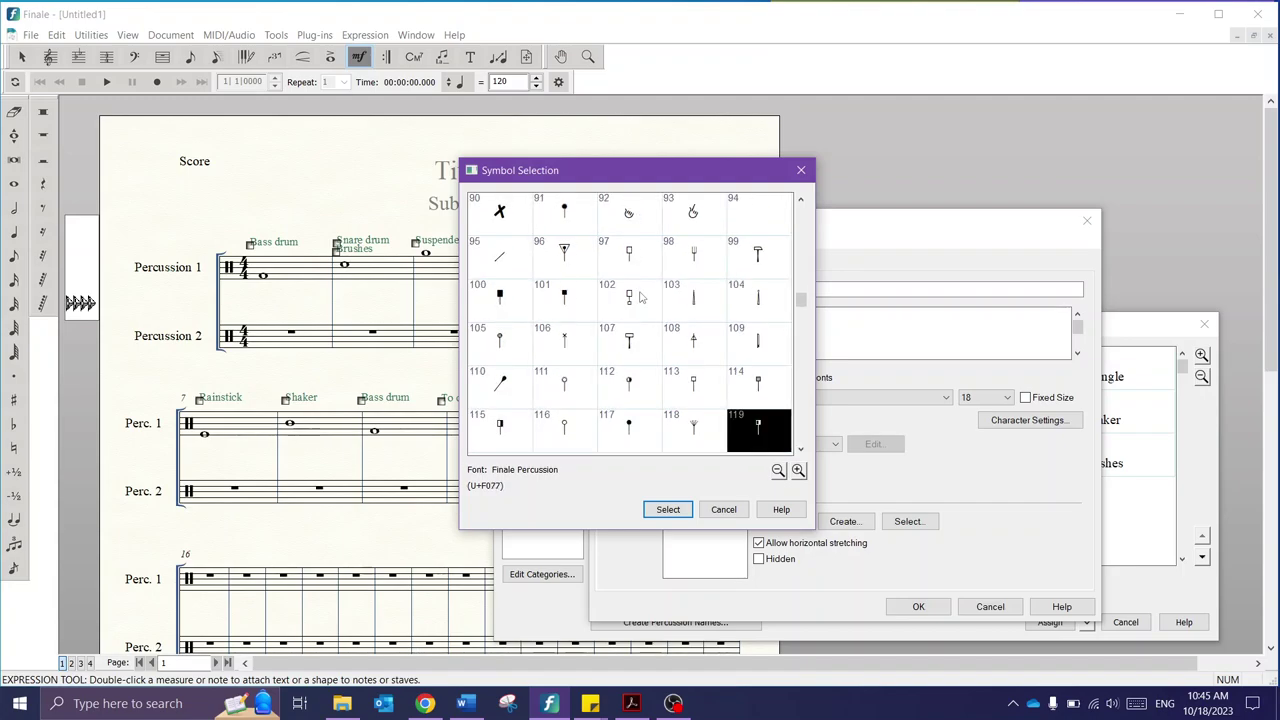
{"action": "key", "text": "Down"}
{"action": "key", "text": "Down"}
{"action": "key", "text": "Down"}
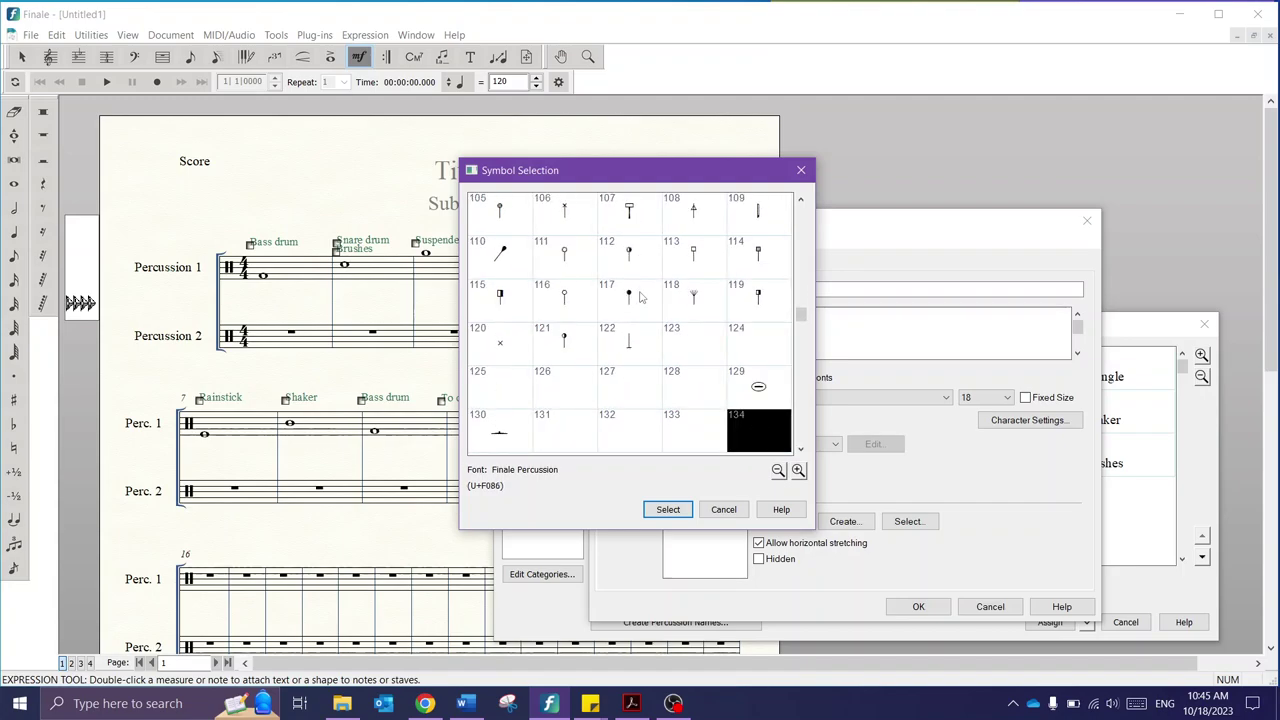
{"action": "key", "text": "Up"}
{"action": "key", "text": "Up"}
{"action": "key", "text": "Up"}
{"action": "key", "text": "Left"}
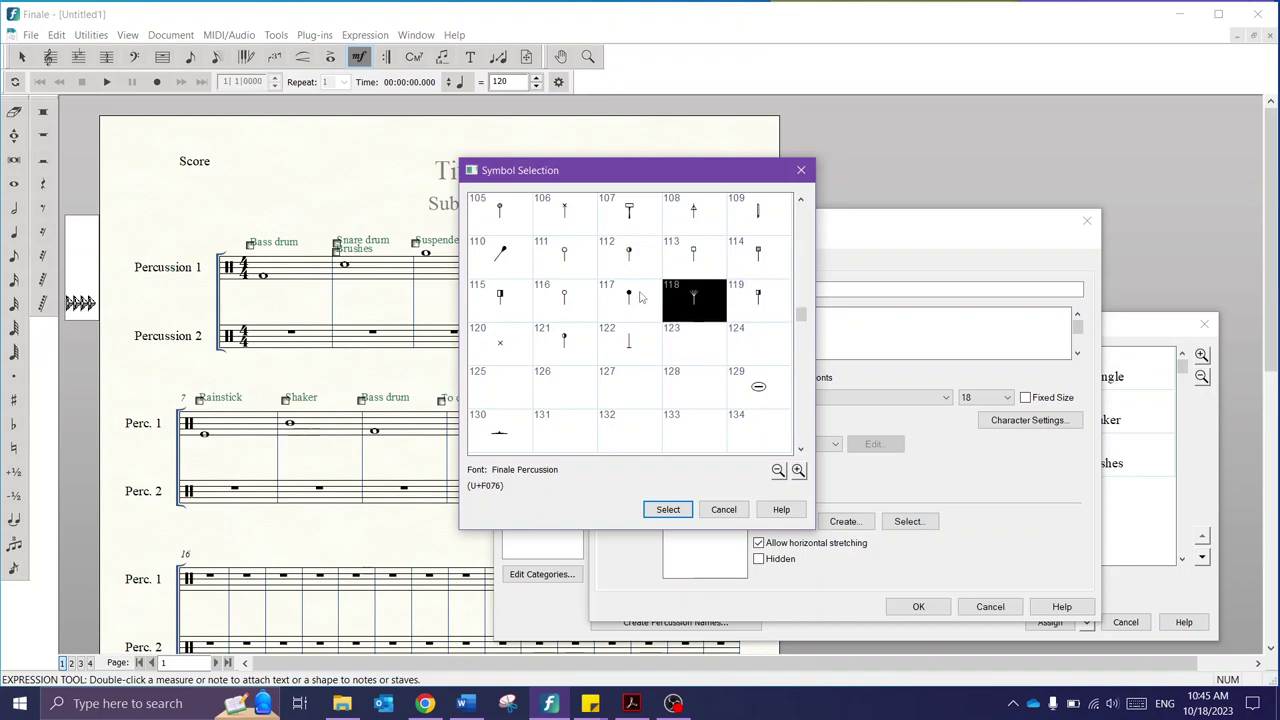
Step: Inspect the lower percussion symbols, from 131 and the wavy 166 and pistol 160 through 222–243
{"action": "key", "text": "Down"}
{"action": "key", "text": "Down"}
{"action": "key", "text": "Down"}
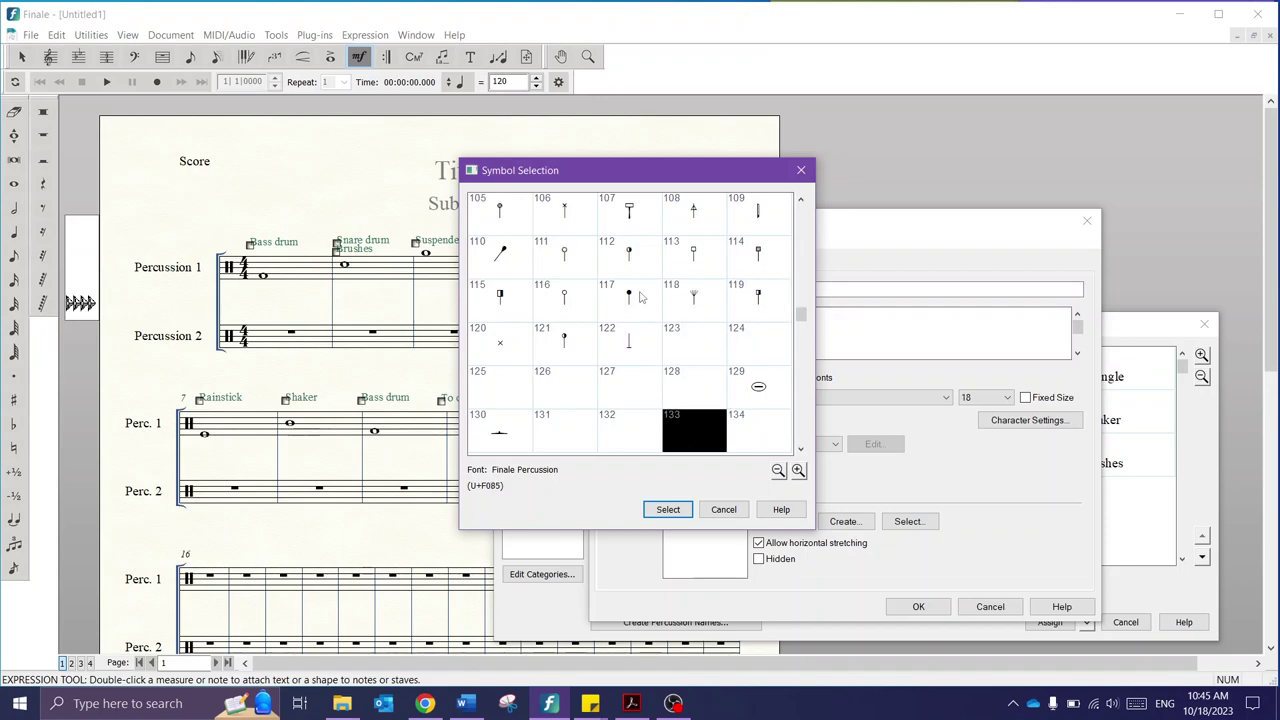
{"action": "key", "text": "Left"}
{"action": "key", "text": "Left"}
{"action": "key", "text": "Left"}
{"action": "key", "text": "Down"}
{"action": "key", "text": "Down"}
{"action": "key", "text": "Down"}
{"action": "key", "text": "Down"}
{"action": "key", "text": "Down"}
{"action": "key", "text": "Down"}
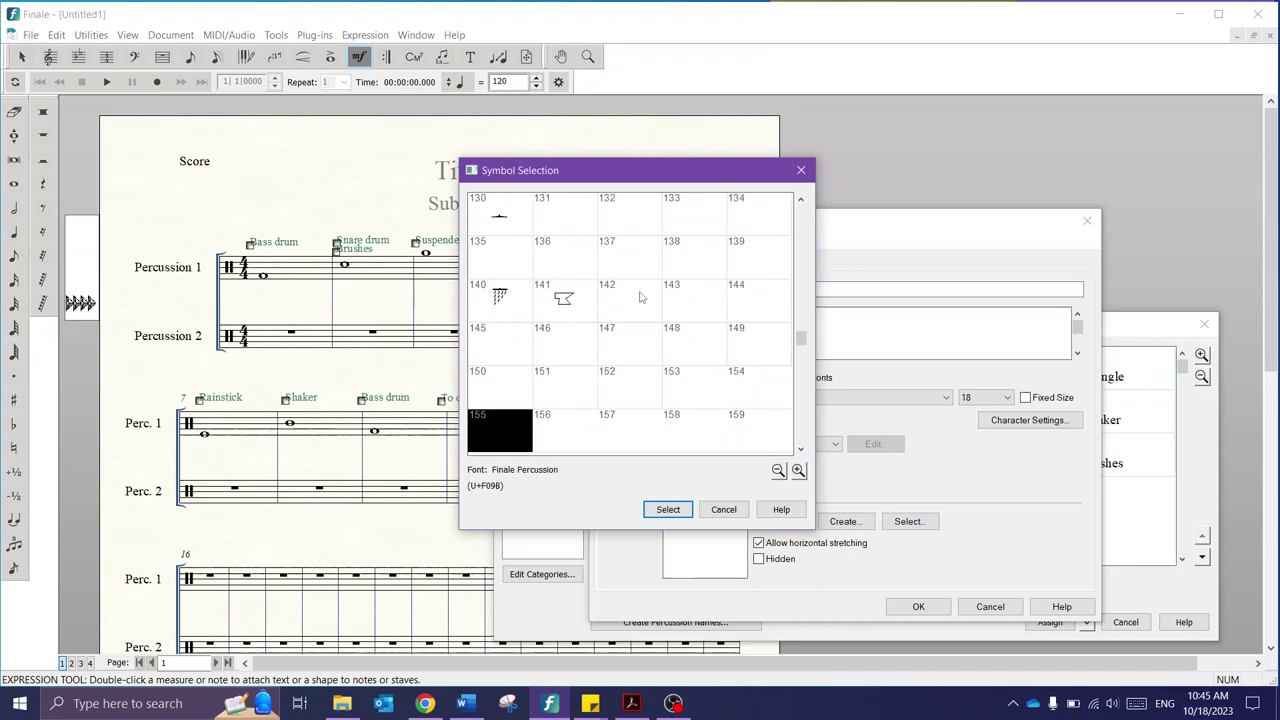
{"action": "key", "text": "Down"}
{"action": "key", "text": "Down"}
{"action": "key", "text": "Down"}
{"action": "key", "text": "Down"}
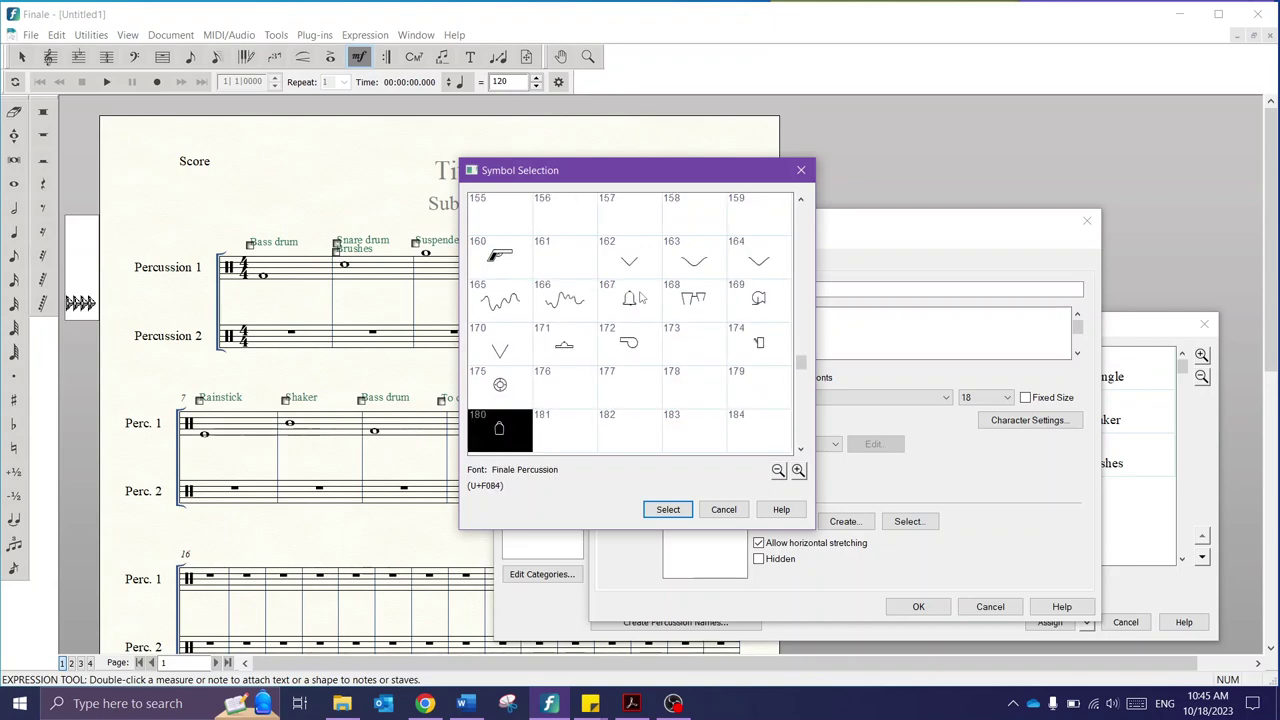
{"action": "key", "text": "Up"}
{"action": "key", "text": "Up"}
{"action": "key", "text": "Up"}
{"action": "key", "text": "Right"}
{"action": "key", "text": "Left"}
{"action": "key", "text": "Right"}
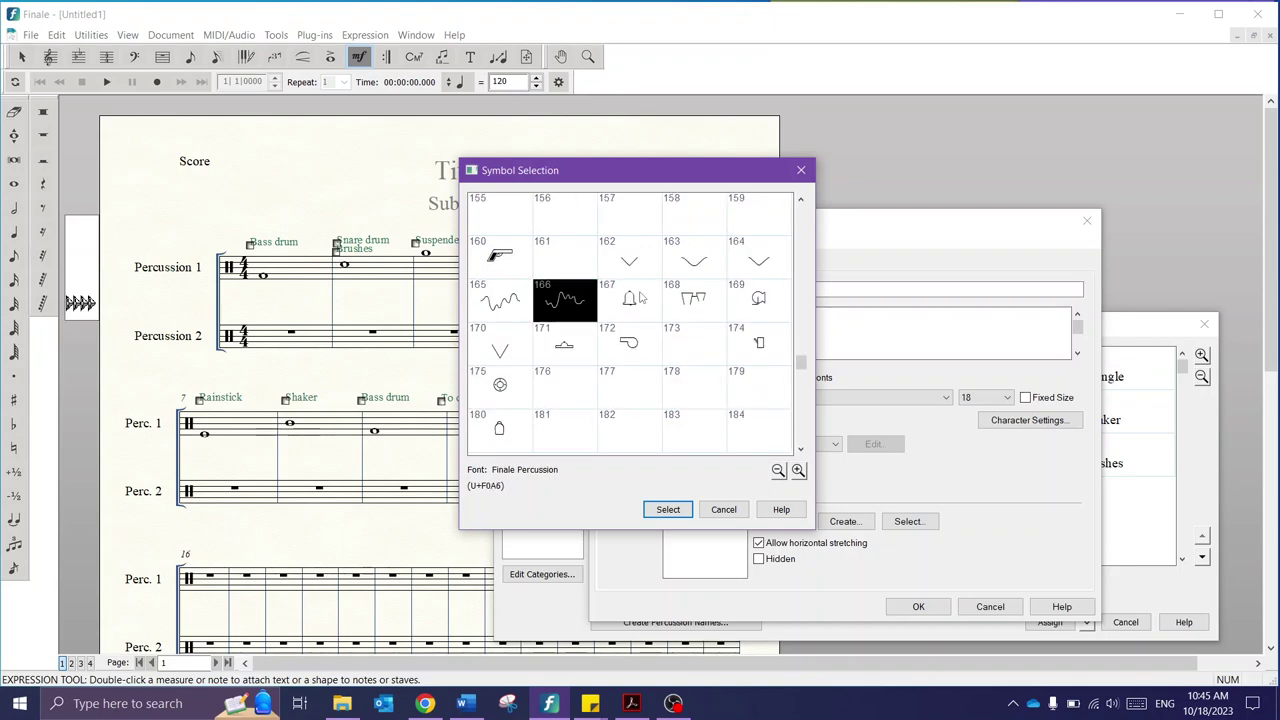
{"action": "key", "text": "Up"}
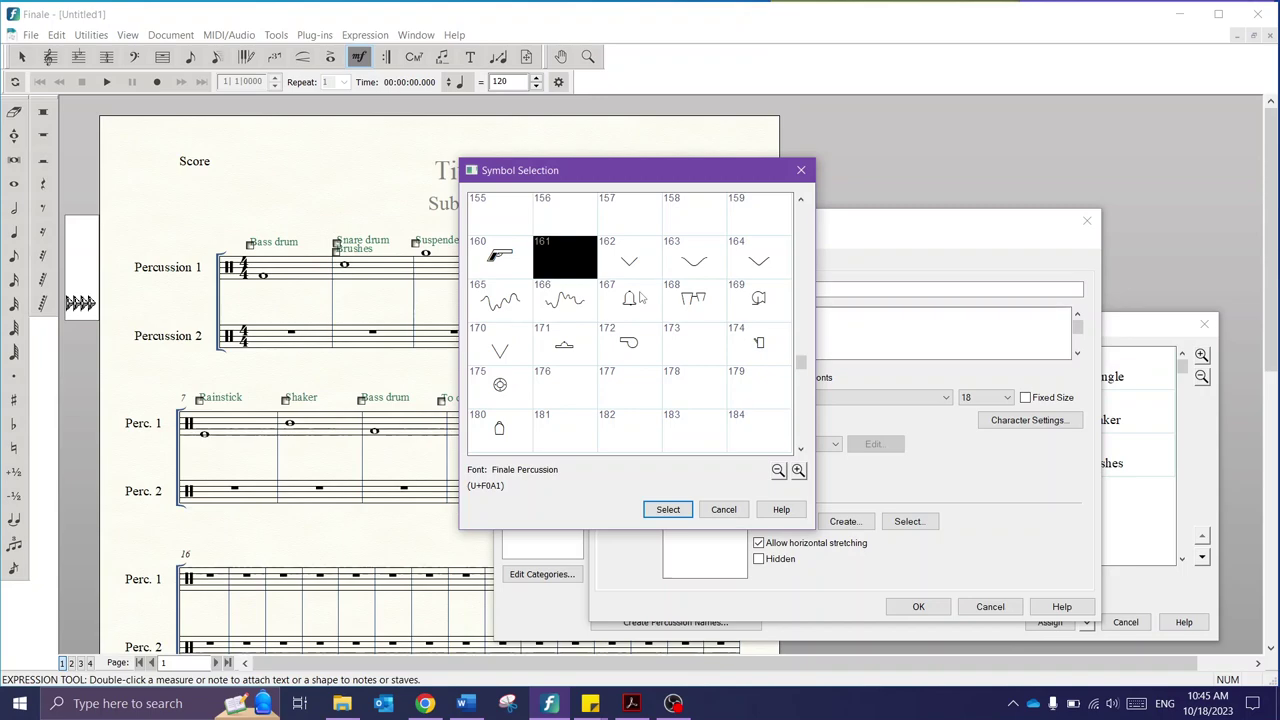
{"action": "key", "text": "Left"}
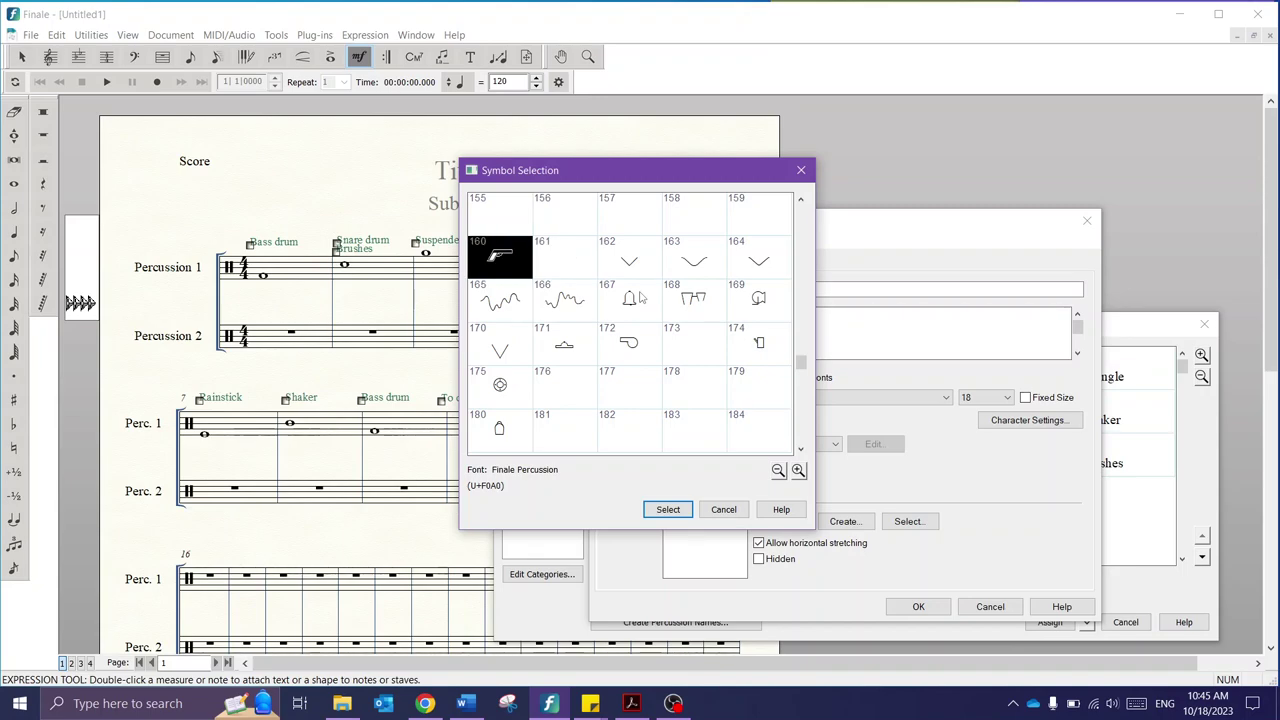
{"action": "key", "text": "Right"}
{"action": "key", "text": "Down"}
{"action": "key", "text": "Down"}
{"action": "key", "text": "Down"}
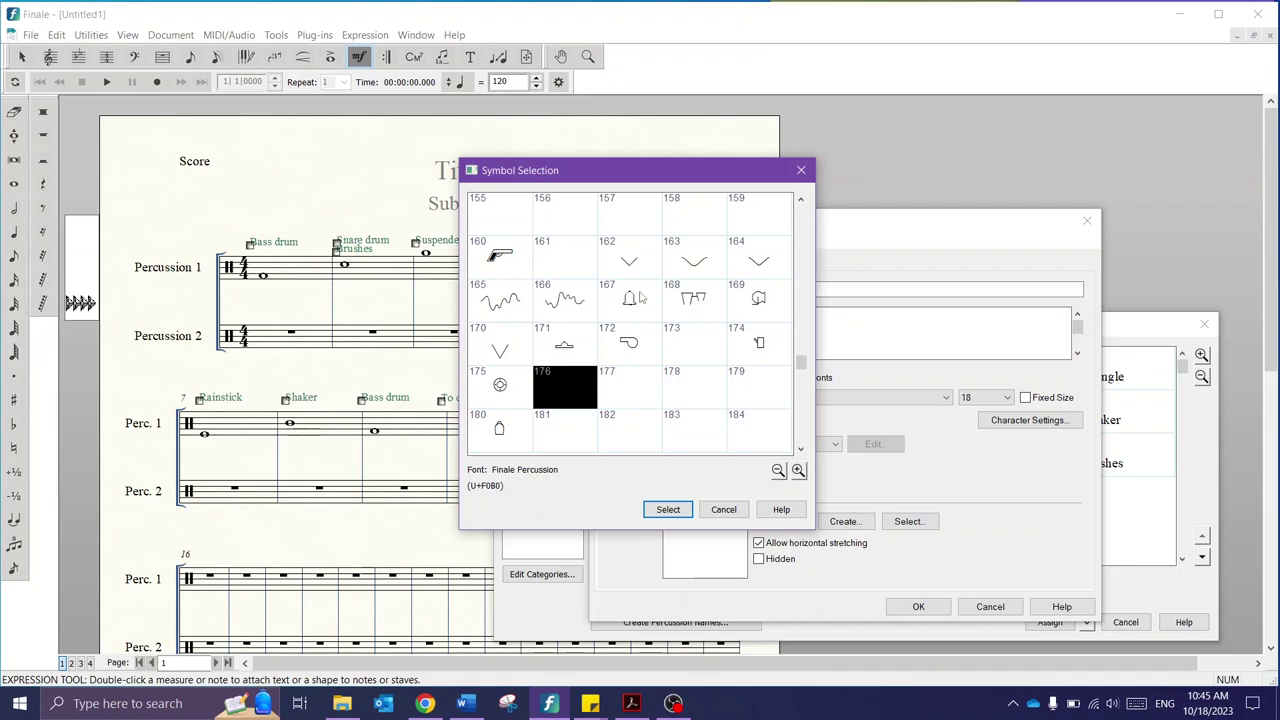
{"action": "key", "text": "Up"}
{"action": "key", "text": "Down"}
{"action": "key", "text": "Down"}
{"action": "key", "text": "Down"}
{"action": "key", "text": "Down"}
{"action": "key", "text": "Down"}
{"action": "key", "text": "Down"}
{"action": "key", "text": "Down"}
{"action": "key", "text": "Down"}
{"action": "key", "text": "Down"}
{"action": "key", "text": "Down"}
{"action": "key", "text": "Down"}
{"action": "key", "text": "Down"}
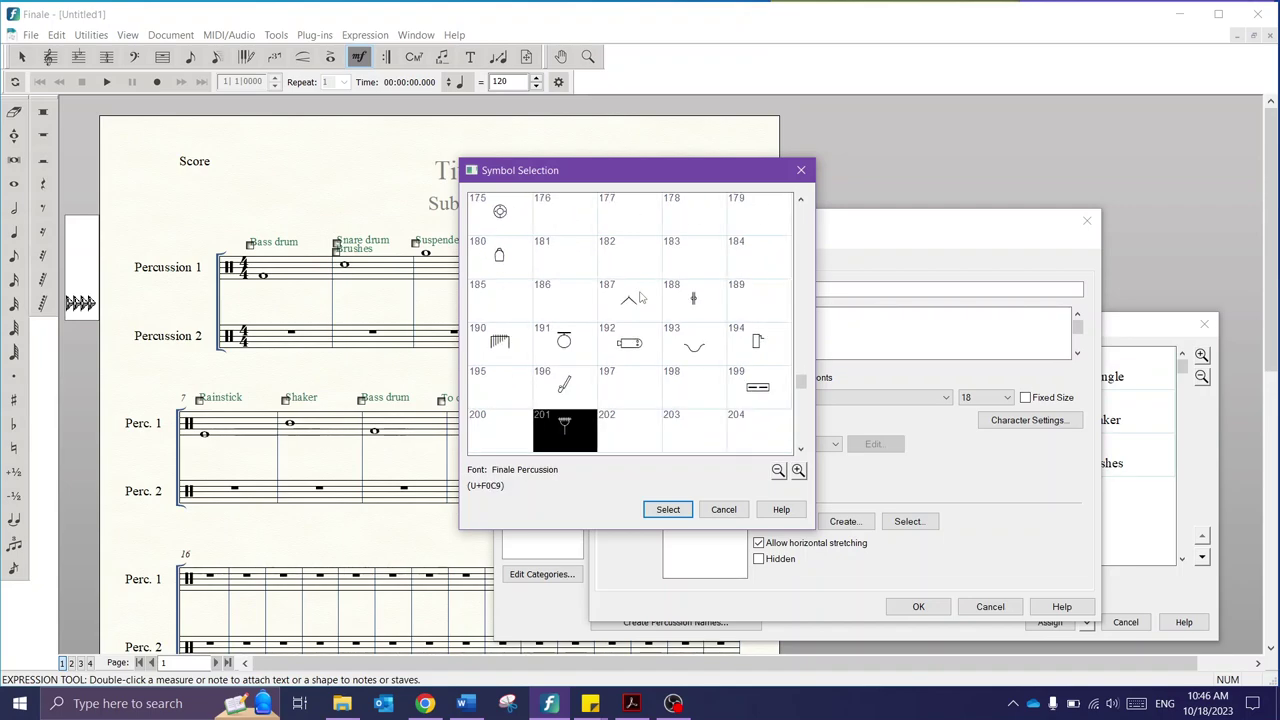
{"action": "key", "text": "Down"}
{"action": "key", "text": "Down"}
{"action": "key", "text": "Down"}
{"action": "key", "text": "Down"}
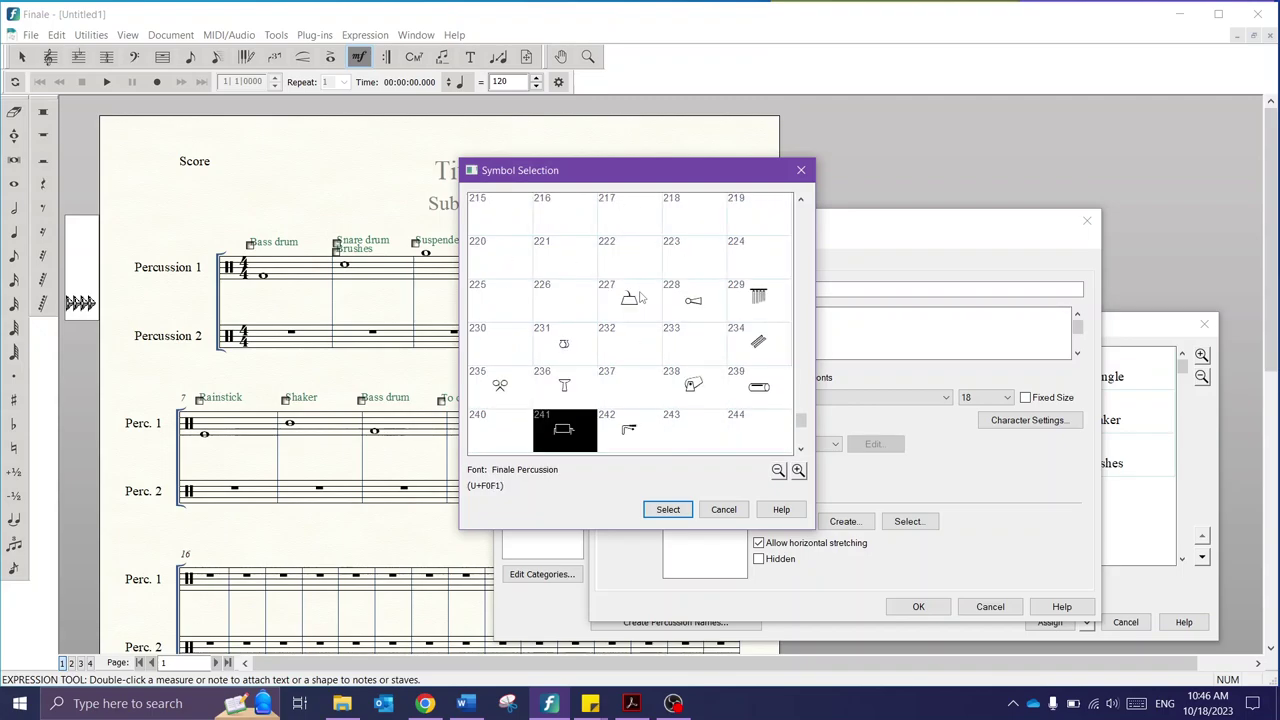
{"action": "key", "text": "Right"}
{"action": "key", "text": "Up"}
{"action": "key", "text": "Up"}
{"action": "key", "text": "Up"}
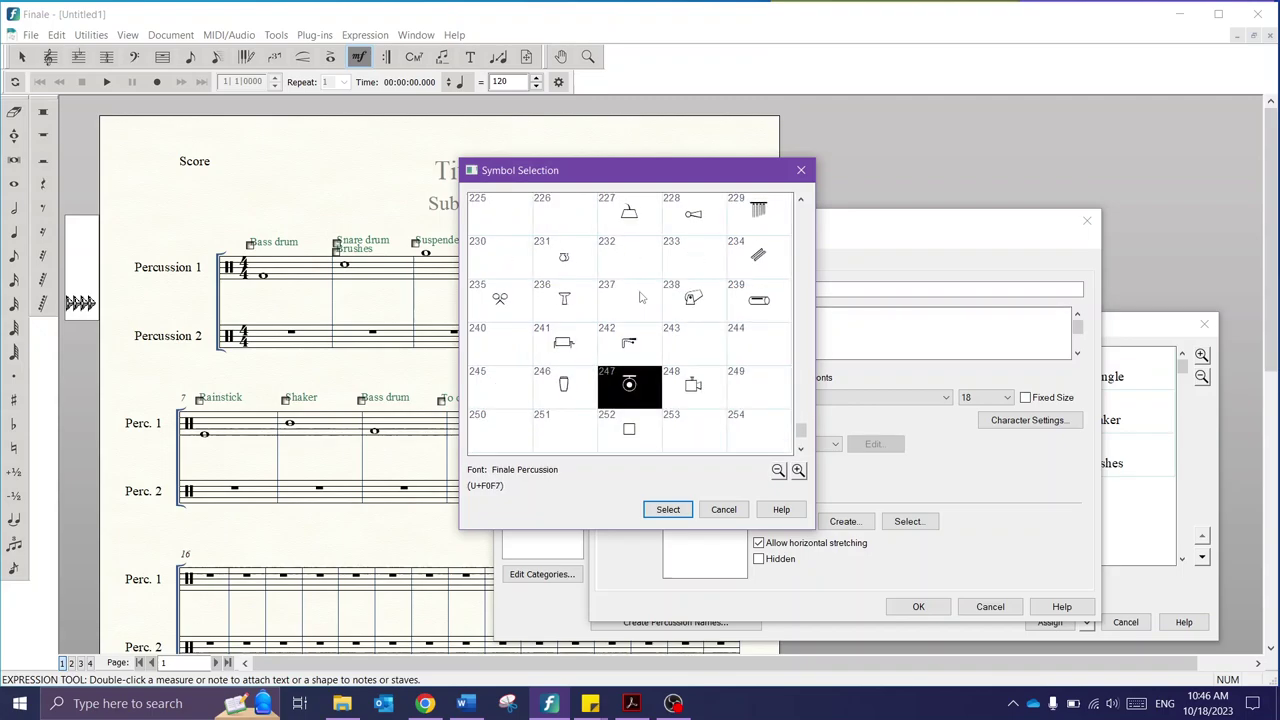
{"action": "key", "text": "Down"}
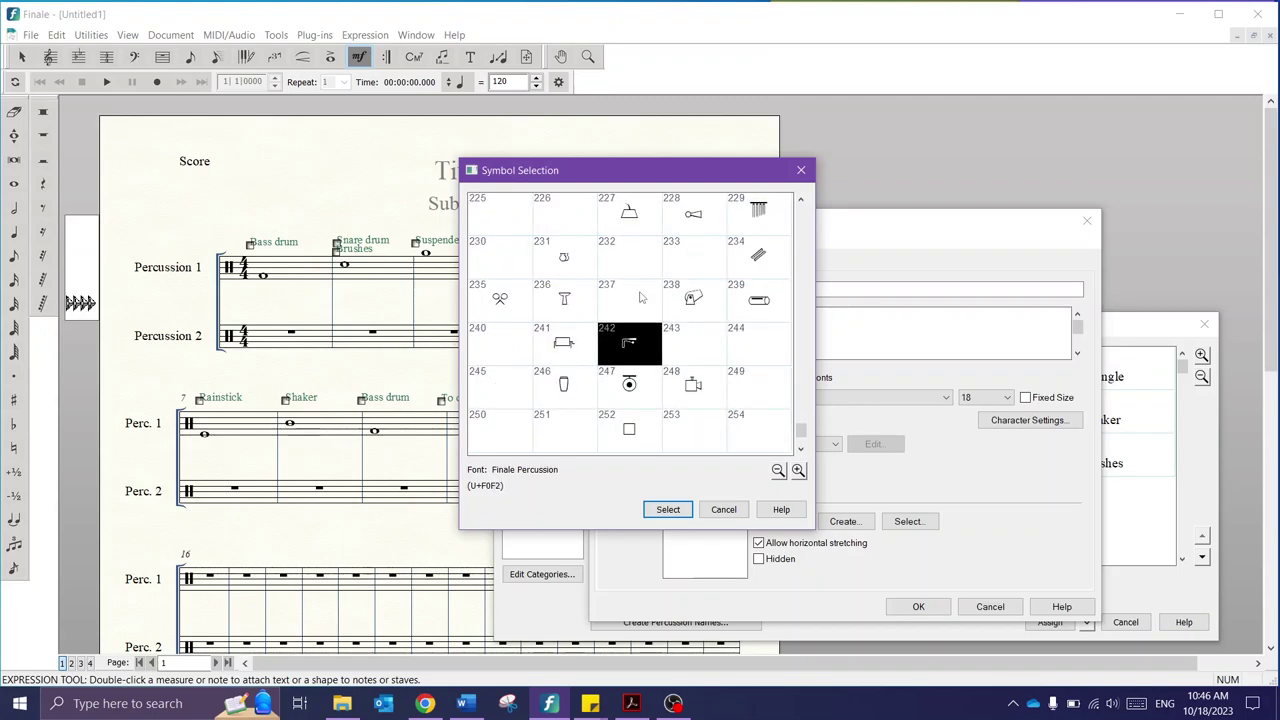
{"action": "key", "text": "Right"}
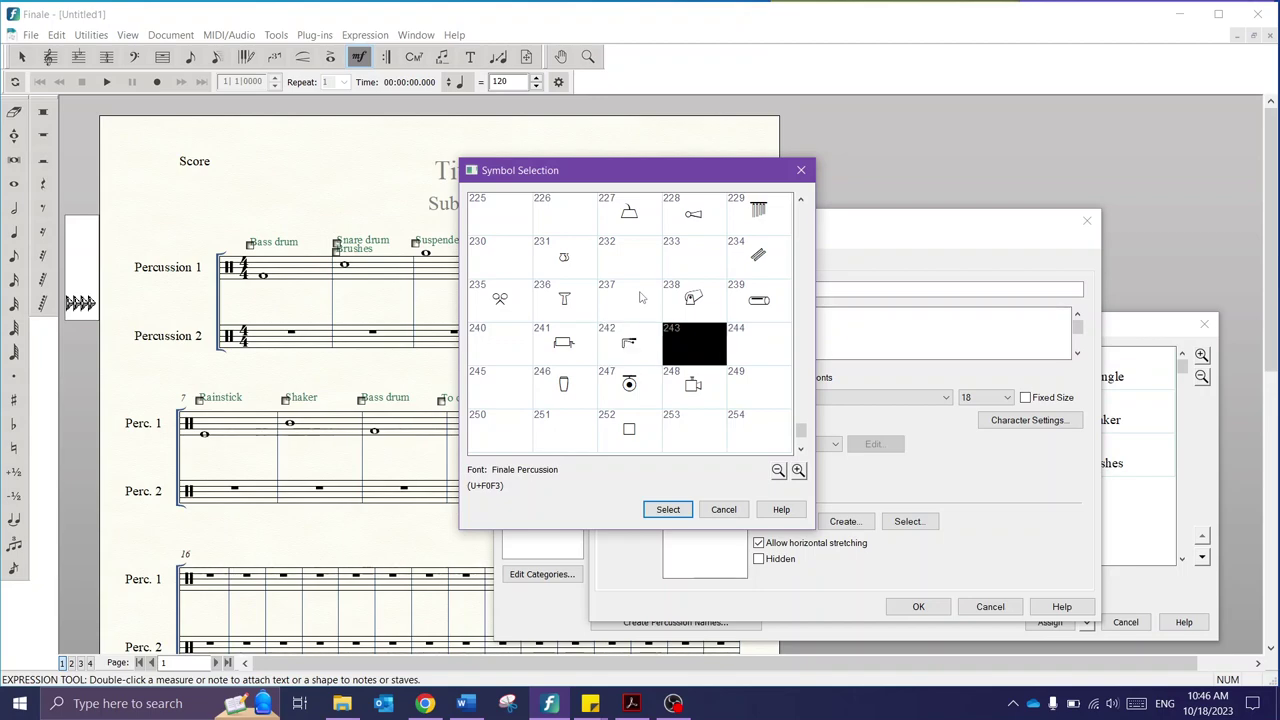
{"action": "key", "text": "Down"}
{"action": "key", "text": "Down"}
{"action": "key", "text": "Up"}
{"action": "key", "text": "Up"}
{"action": "key", "text": "Up"}
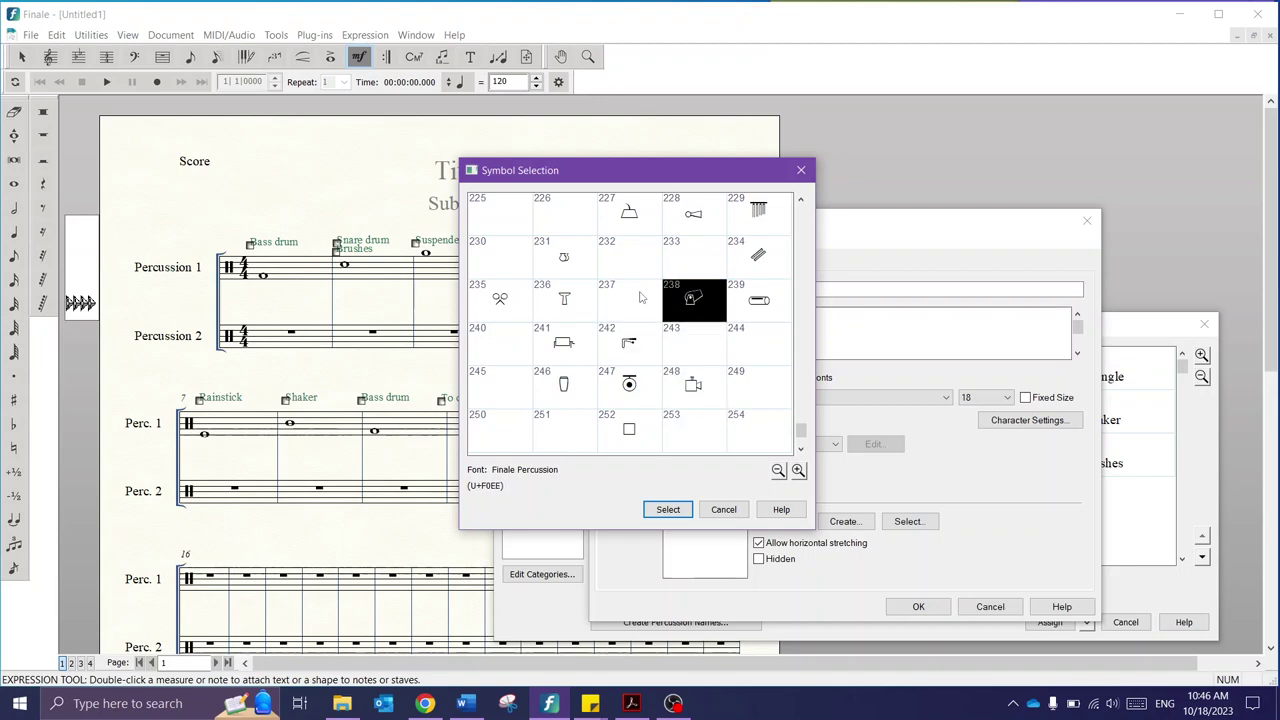
{"action": "key", "text": "Left"}
{"action": "key", "text": "Up"}
{"action": "key", "text": "Up"}
{"action": "key", "text": "Up"}
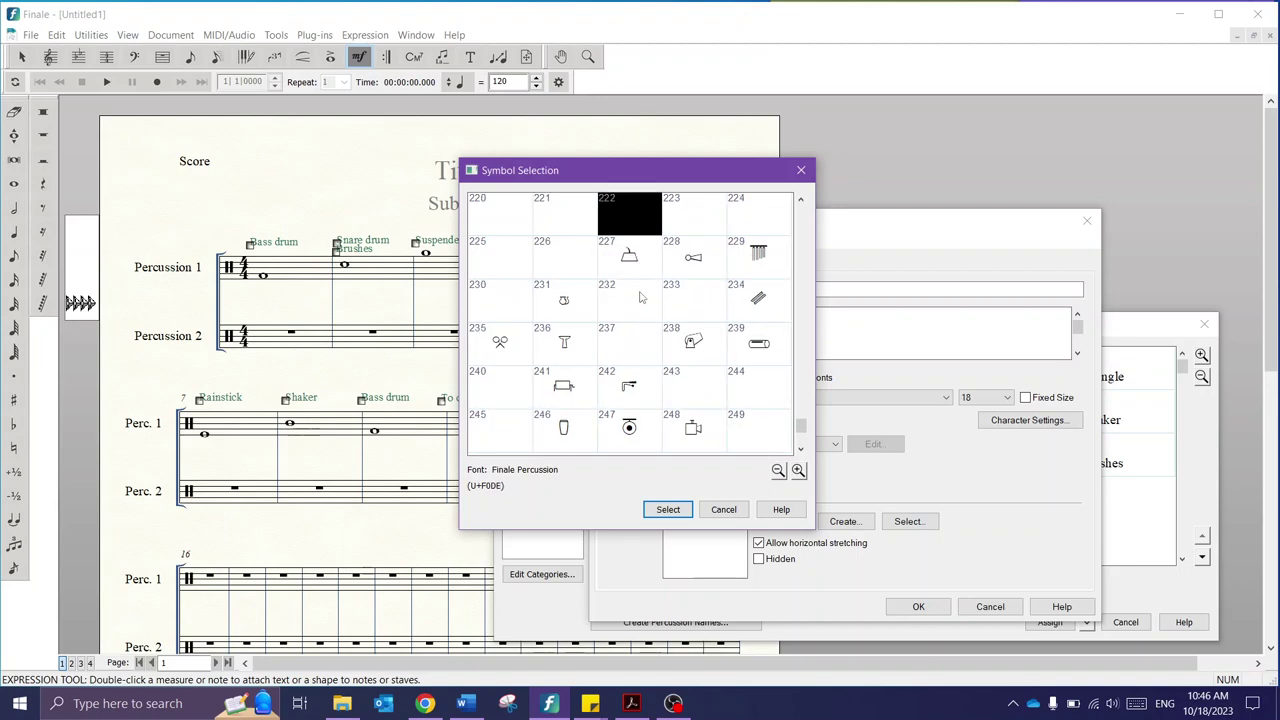
{"action": "key", "text": "Right"}
{"action": "key", "text": "Down"}
{"action": "key", "text": "Right"}
{"action": "key", "text": "Left"}
{"action": "key", "text": "Up"}
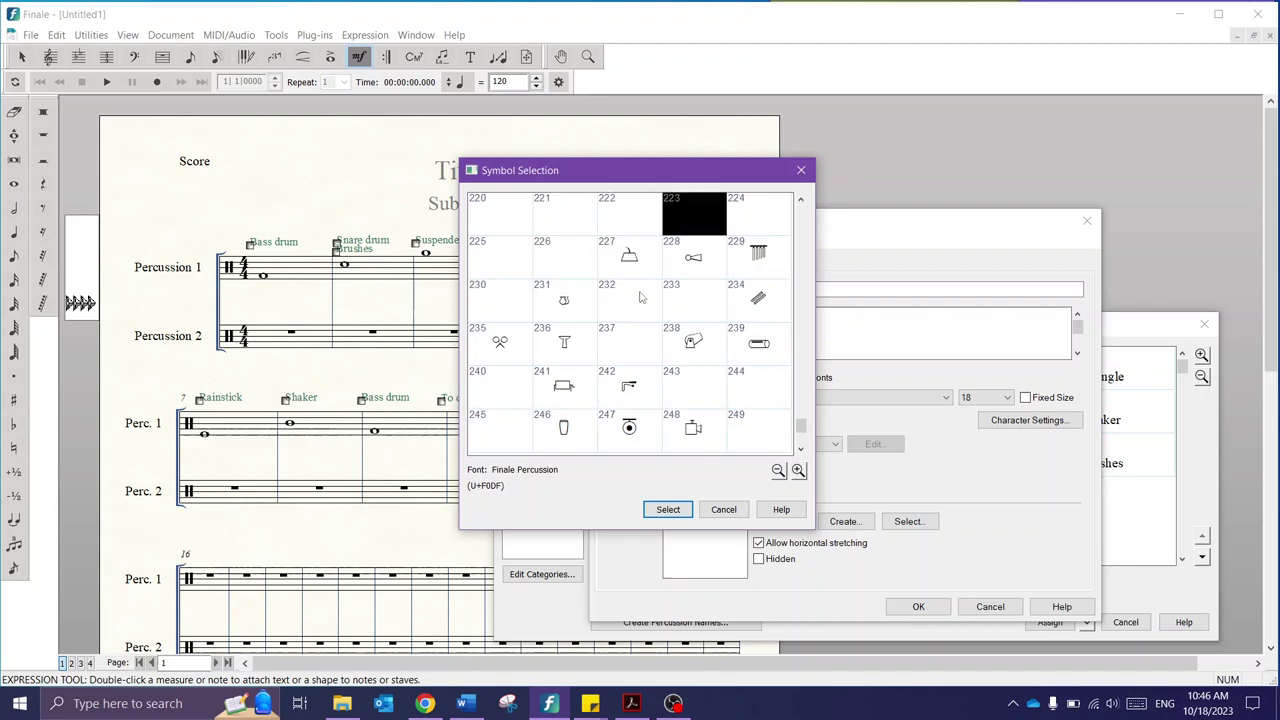
{"action": "key", "text": "Left"}
Step: Browse back up to the top of the chart, then down to highlight symbol 118
{"action": "key", "text": "Up"}
{"action": "key", "text": "Up"}
{"action": "key", "text": "Up"}
{"action": "key", "text": "Up"}
{"action": "key", "text": "Up"}
{"action": "key", "text": "Up"}
{"action": "key", "text": "Up"}
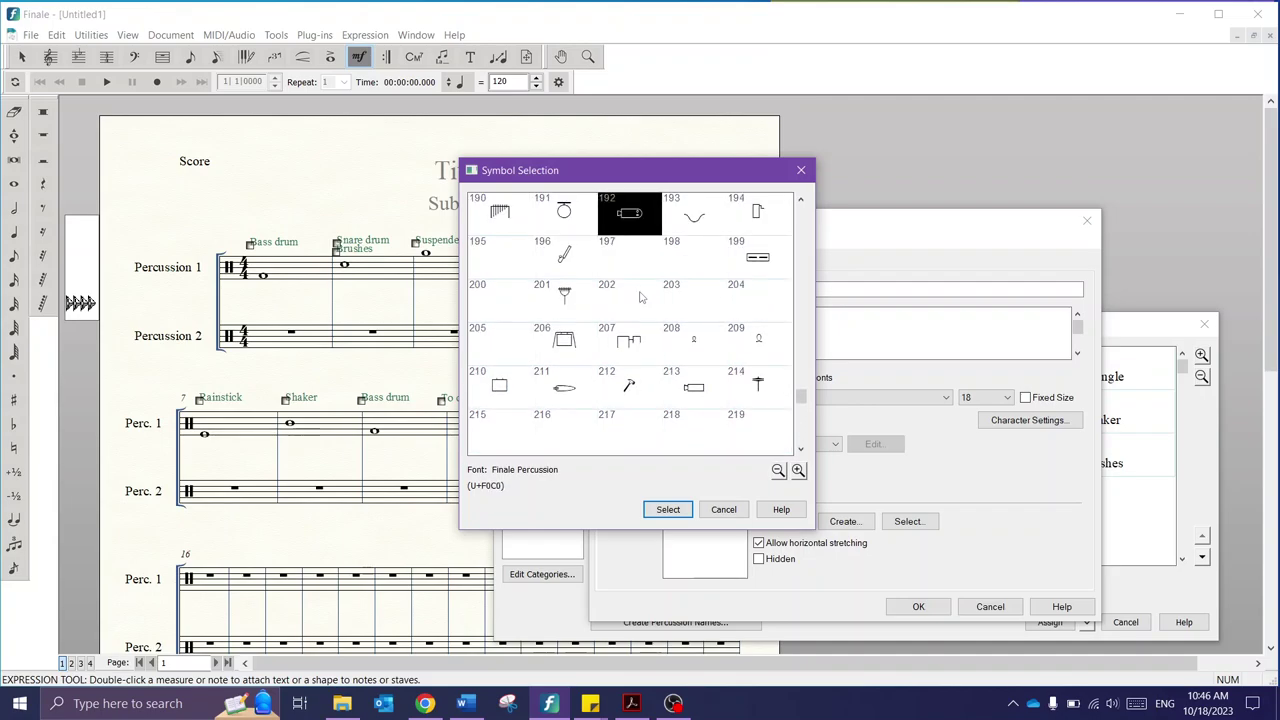
{"action": "key", "text": "Up"}
{"action": "key", "text": "Up"}
{"action": "key", "text": "Up"}
{"action": "key", "text": "Up"}
{"action": "key", "text": "Up"}
{"action": "key", "text": "Up"}
{"action": "key", "text": "Up"}
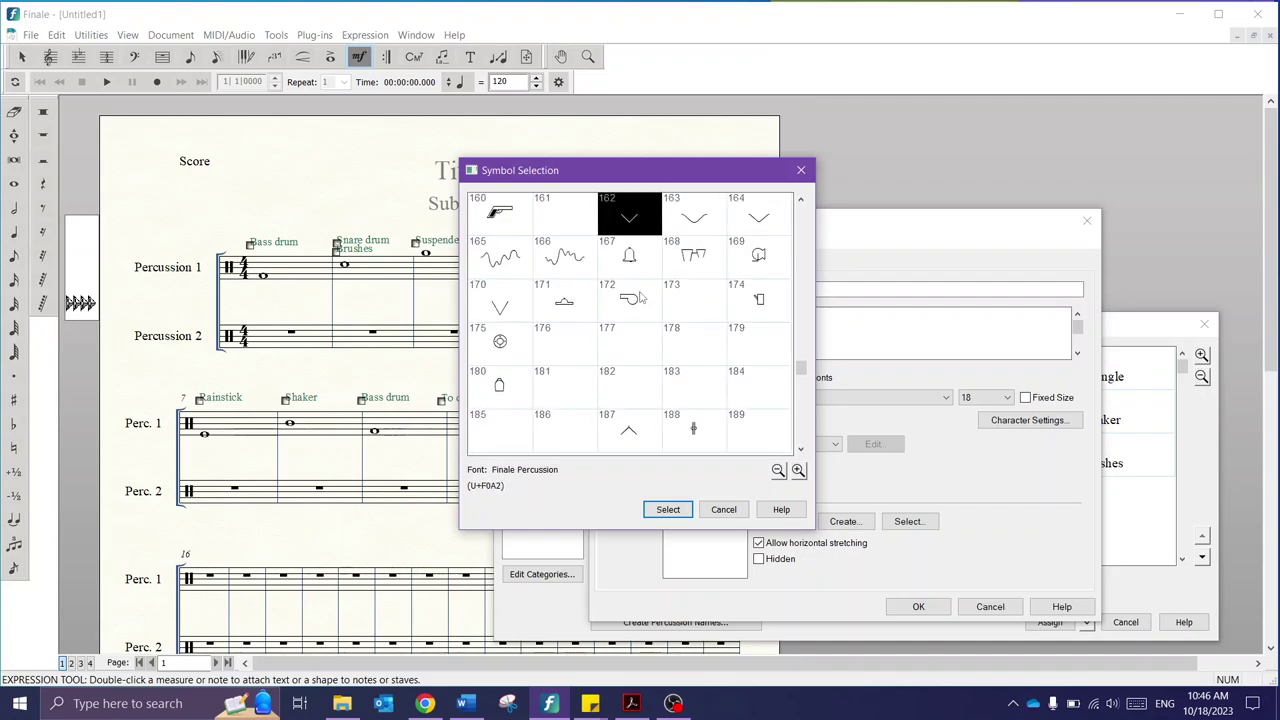
{"action": "key", "text": "Up"}
{"action": "key", "text": "Up"}
{"action": "key", "text": "Up"}
{"action": "key", "text": "Up"}
{"action": "key", "text": "Up"}
{"action": "key", "text": "Up"}
{"action": "key", "text": "Up"}
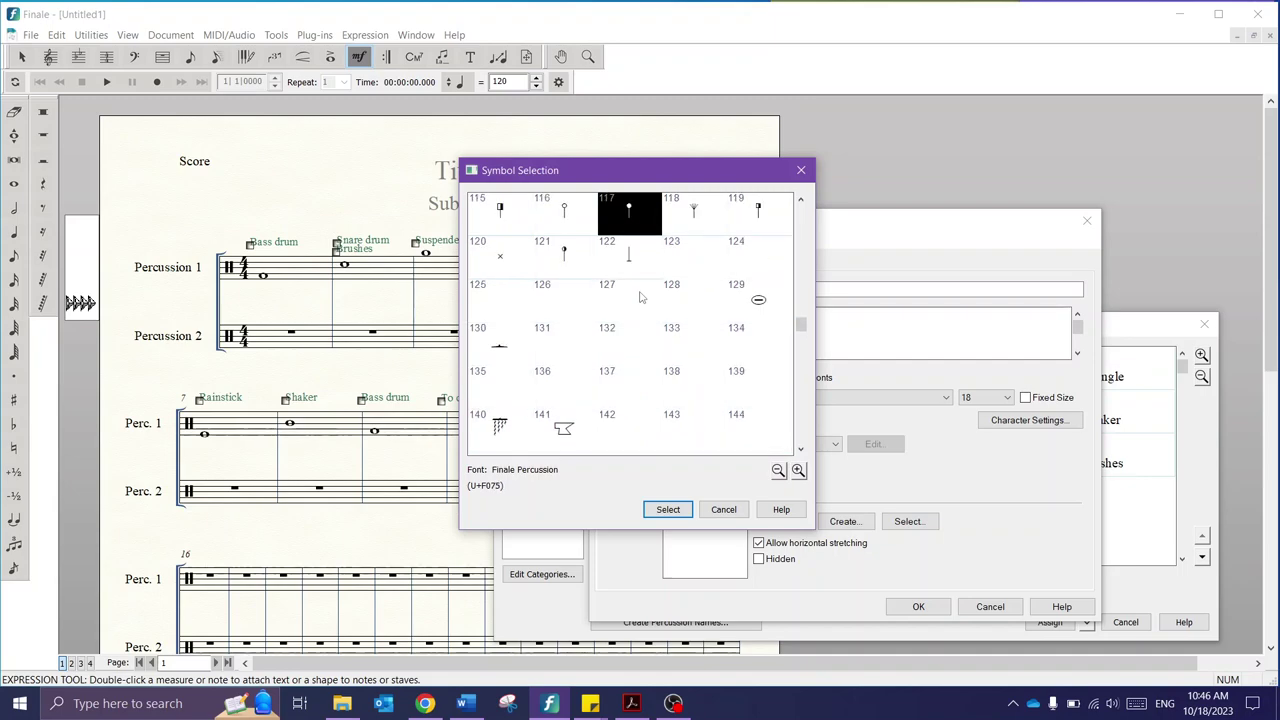
{"action": "key", "text": "Up"}
{"action": "key", "text": "Up"}
{"action": "key", "text": "Up"}
{"action": "key", "text": "Up"}
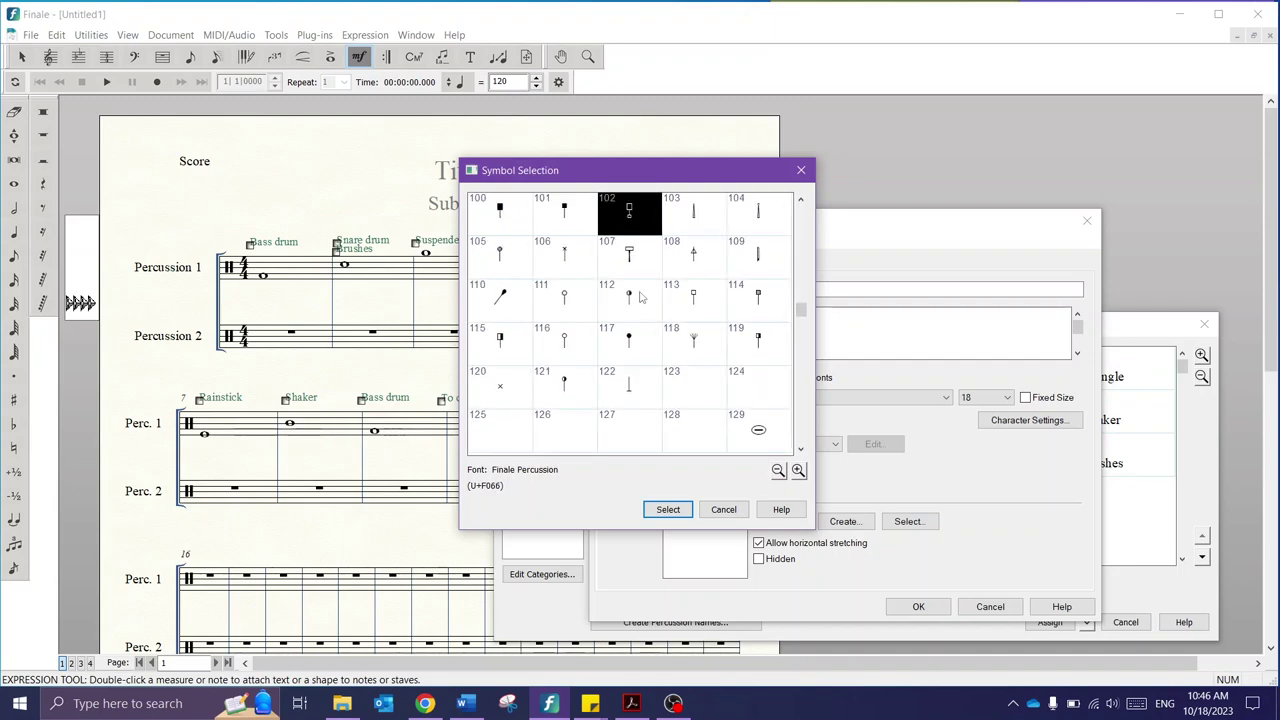
{"action": "key", "text": "Up"}
{"action": "key", "text": "Up"}
{"action": "key", "text": "Up"}
{"action": "key", "text": "Up"}
{"action": "key", "text": "Up"}
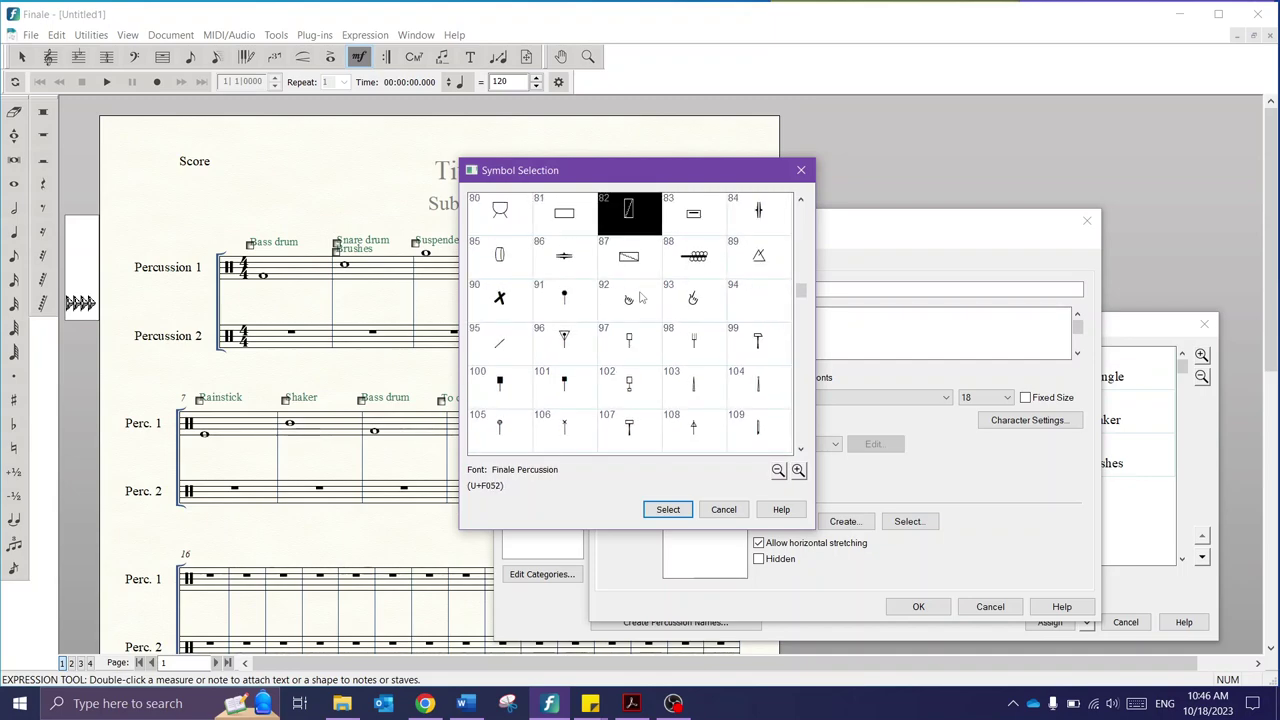
{"action": "key", "text": "Up"}
{"action": "key", "text": "Up"}
{"action": "key", "text": "Up"}
{"action": "key", "text": "Up"}
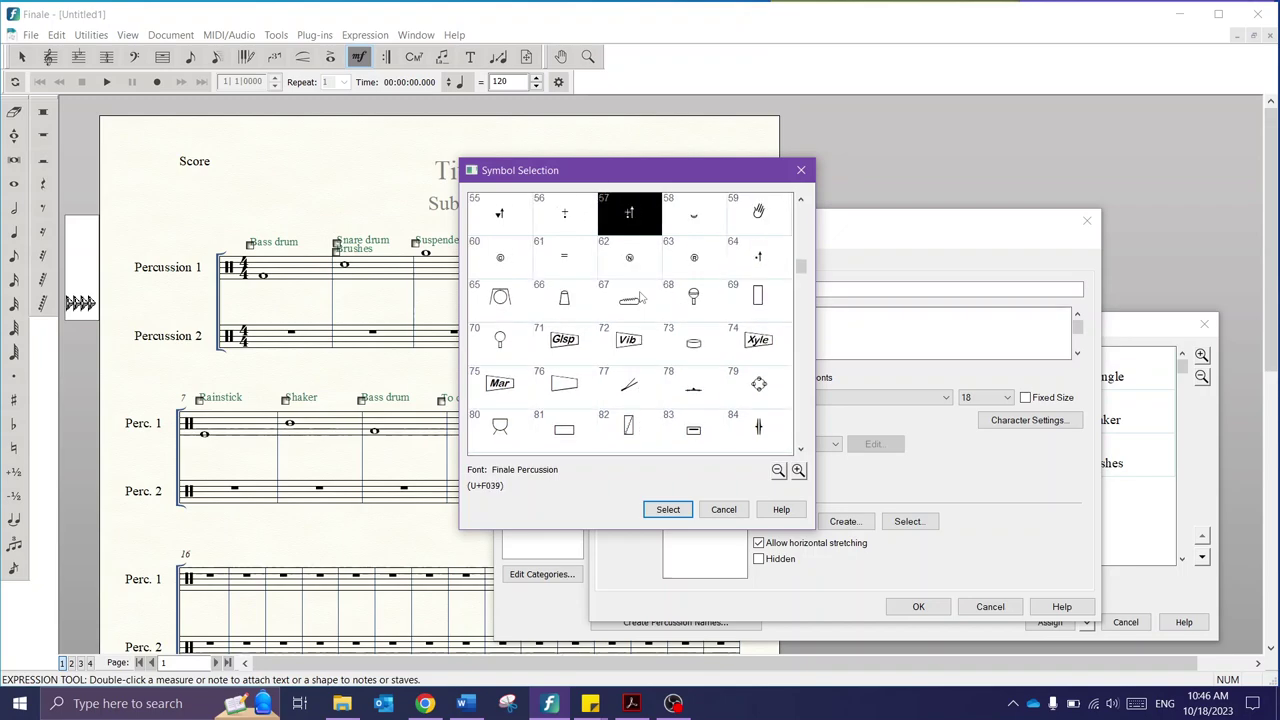
{"action": "key", "text": "Up"}
{"action": "key", "text": "Up"}
{"action": "key", "text": "Up"}
{"action": "key", "text": "Up"}
{"action": "key", "text": "Up"}
{"action": "key", "text": "Up"}
{"action": "key", "text": "Up"}
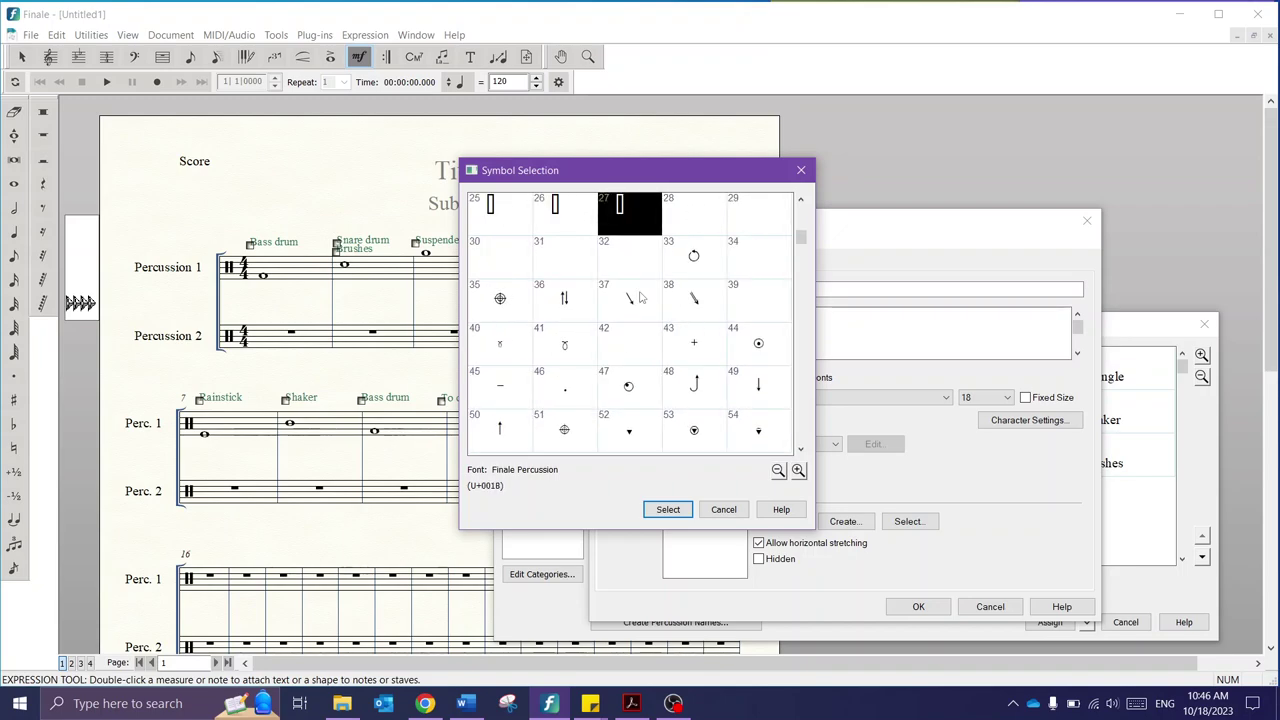
{"action": "key", "text": "Down"}
{"action": "key", "text": "Down"}
{"action": "key", "text": "Down"}
{"action": "key", "text": "Down"}
{"action": "key", "text": "Down"}
{"action": "key", "text": "Down"}
{"action": "key", "text": "Down"}
{"action": "key", "text": "Down"}
{"action": "key", "text": "Down"}
{"action": "key", "text": "Down"}
{"action": "key", "text": "Down"}
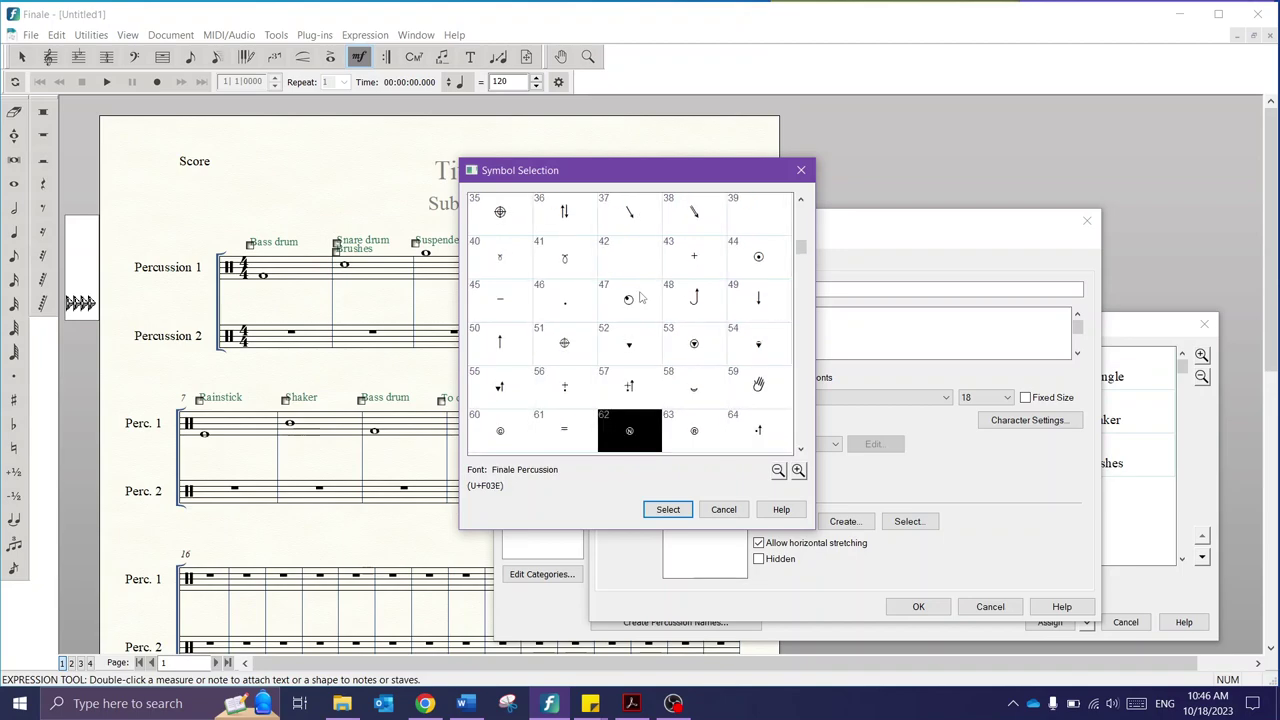
{"action": "key", "text": "Down"}
{"action": "key", "text": "Down"}
{"action": "key", "text": "Down"}
{"action": "key", "text": "Down"}
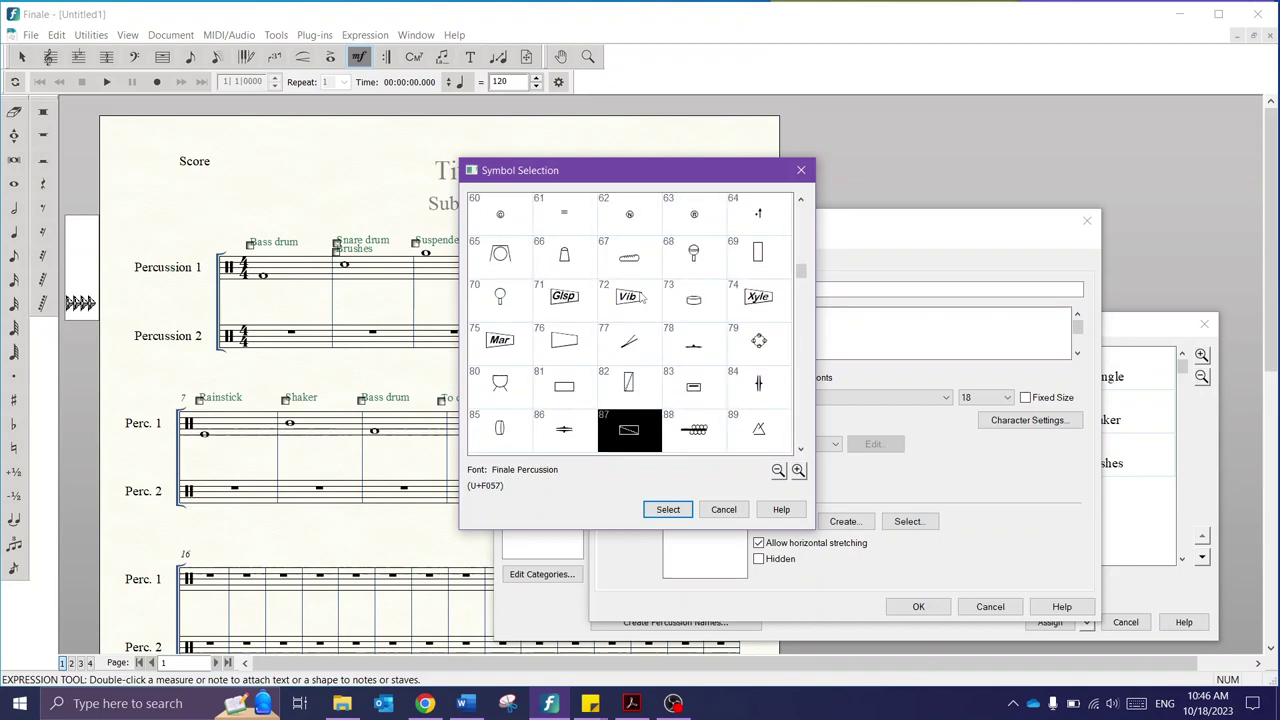
{"action": "key", "text": "Down"}
{"action": "key", "text": "Down"}
{"action": "key", "text": "Down"}
{"action": "key", "text": "Down"}
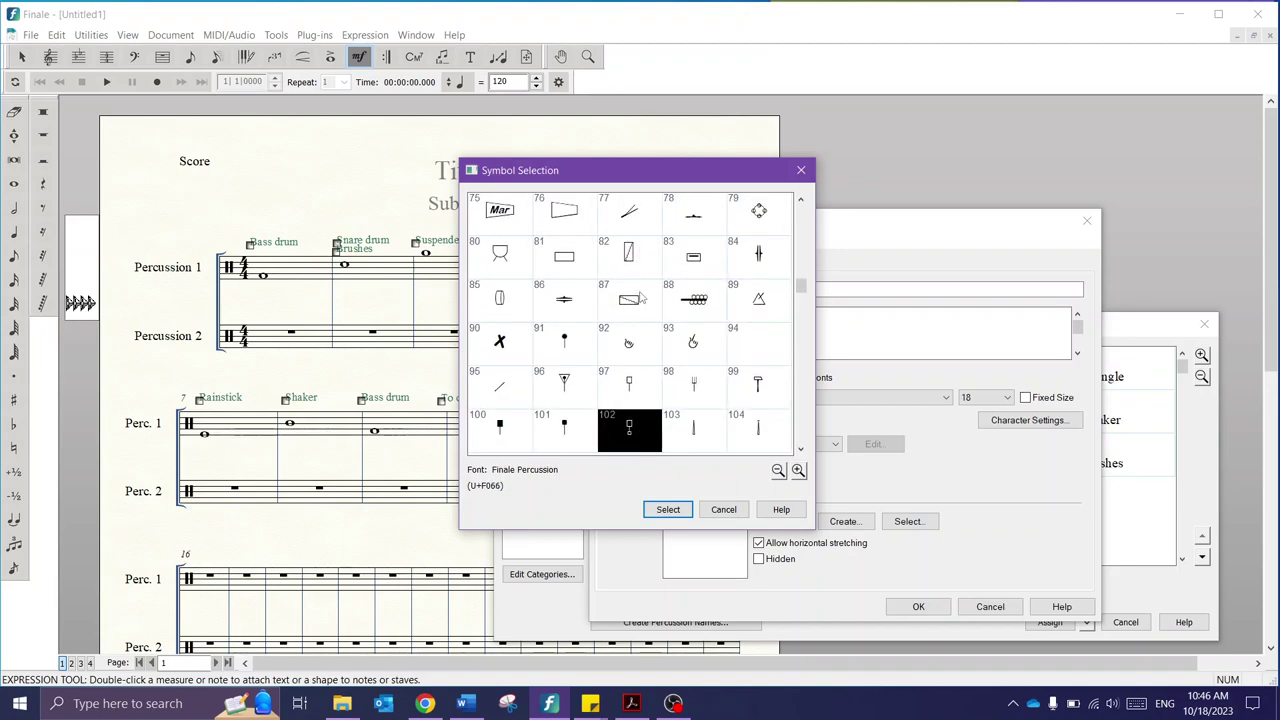
{"action": "key", "text": "Right"}
{"action": "key", "text": "Down"}
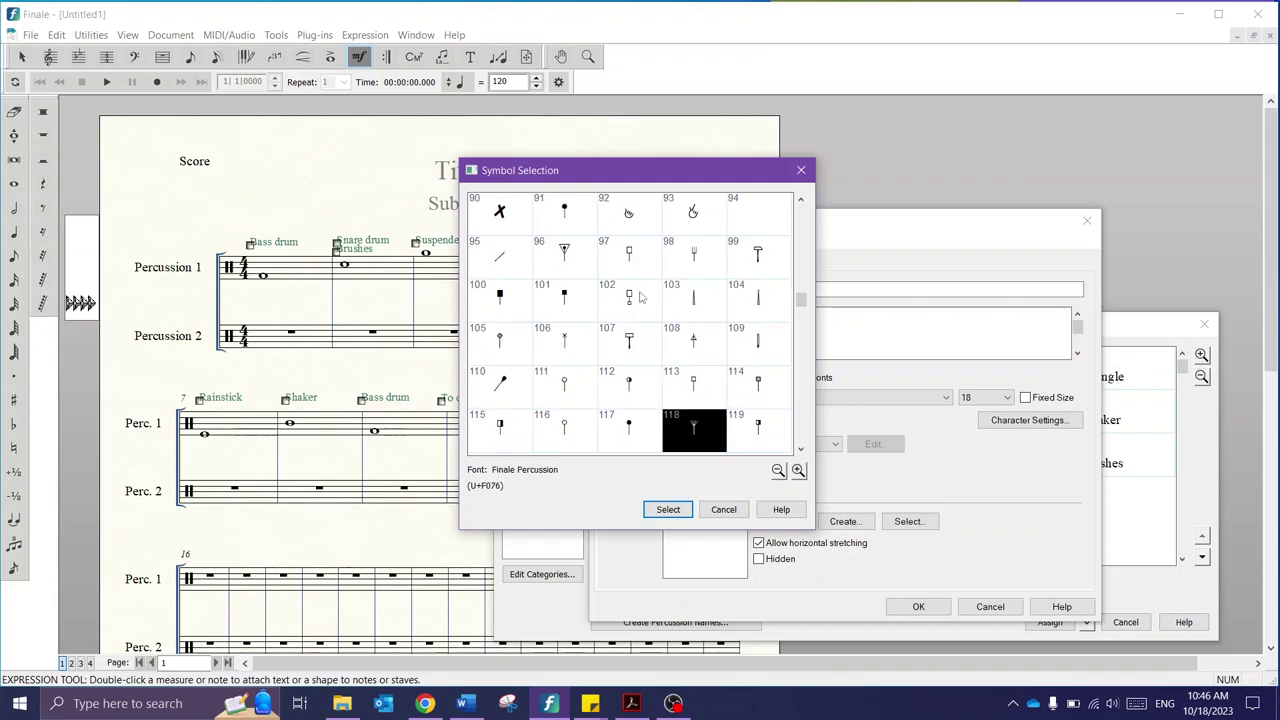
Step: Make symbol 118 the expression's only glyph, enlarged to size 24, and confirm it
{"action": "left_click", "coordinate": [678, 512]}
{"action": "key", "text": "ctrl+a"}
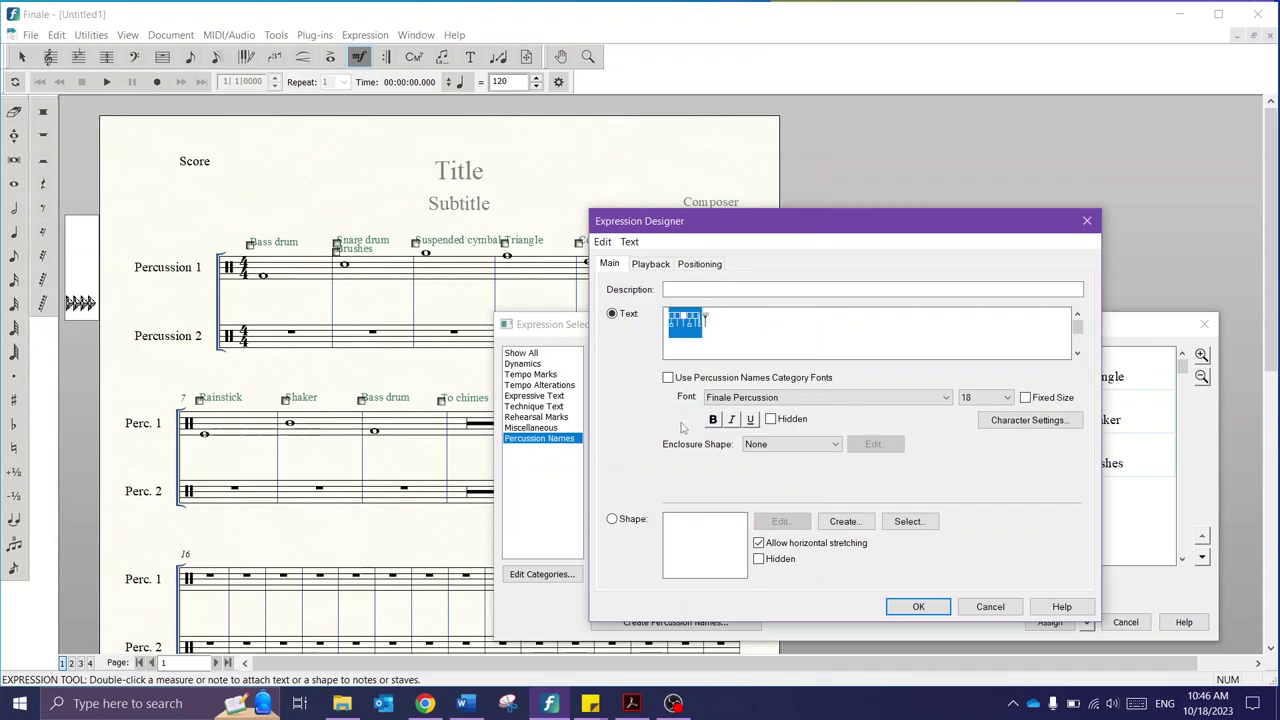
{"action": "key", "text": "Delete"}
{"action": "key", "text": "ctrl+a"}
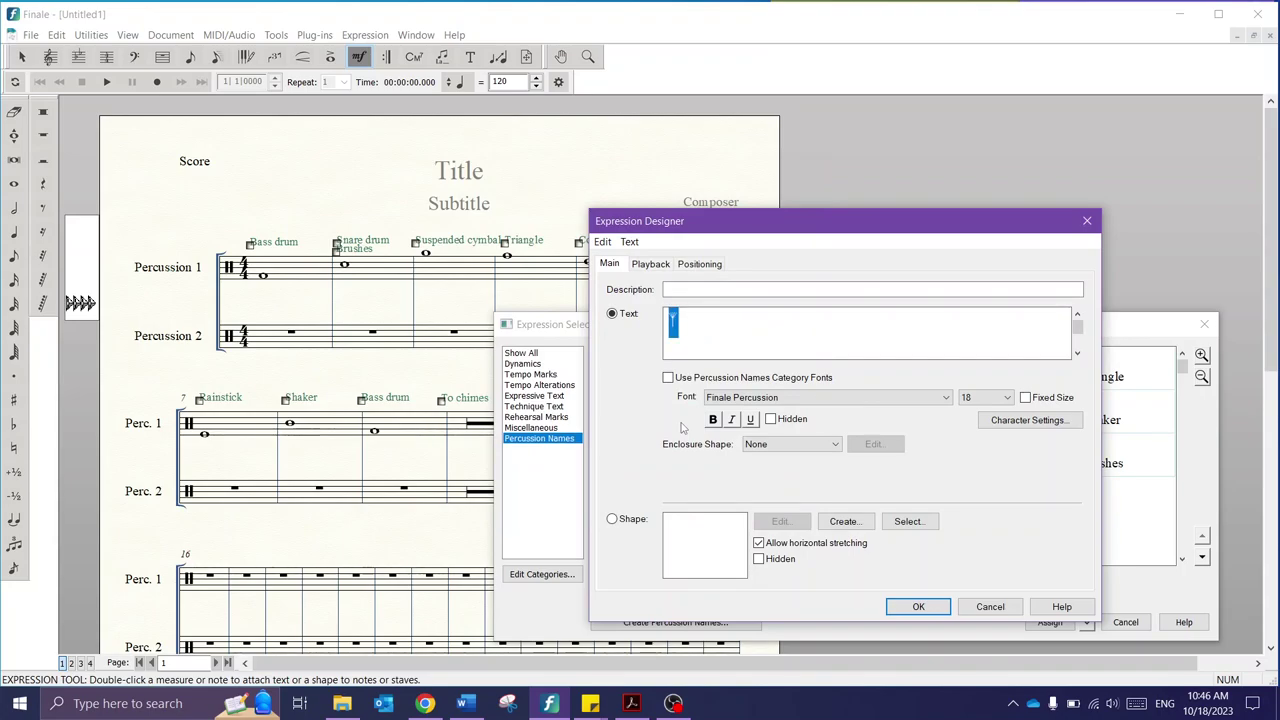
{"action": "left_click", "coordinate": [962, 399]}
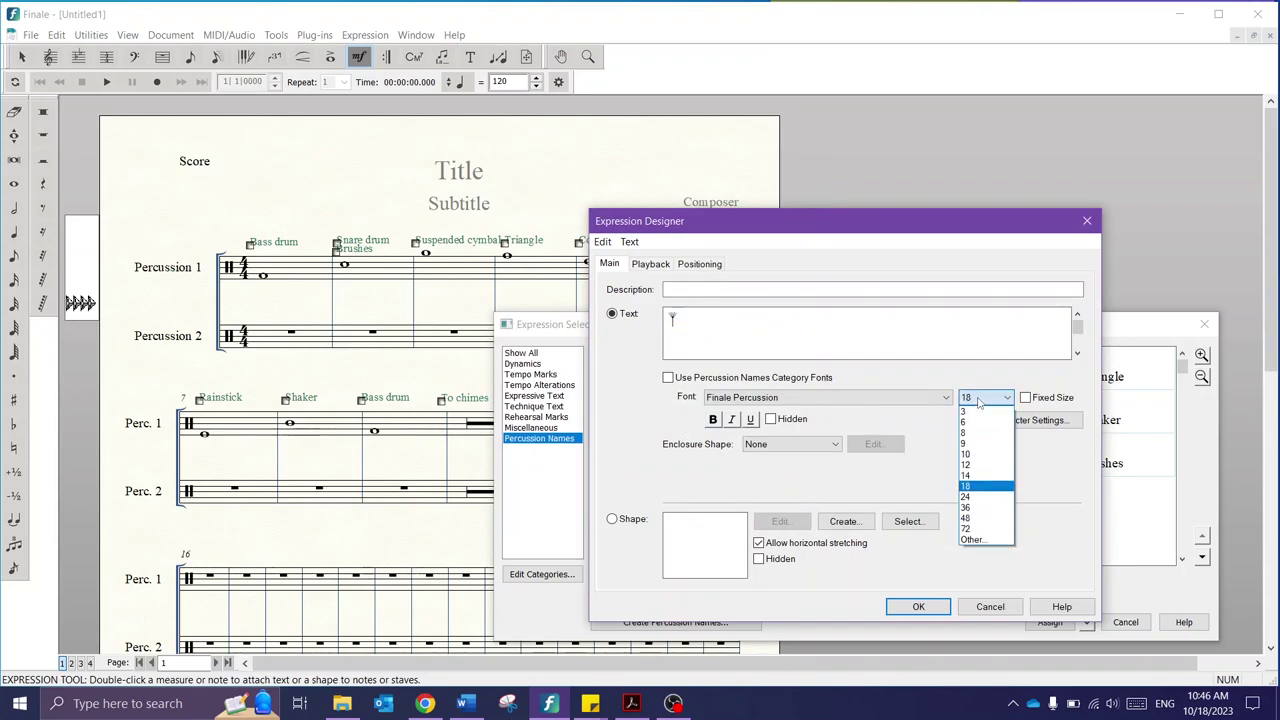
{"action": "left_click", "coordinate": [975, 500]}
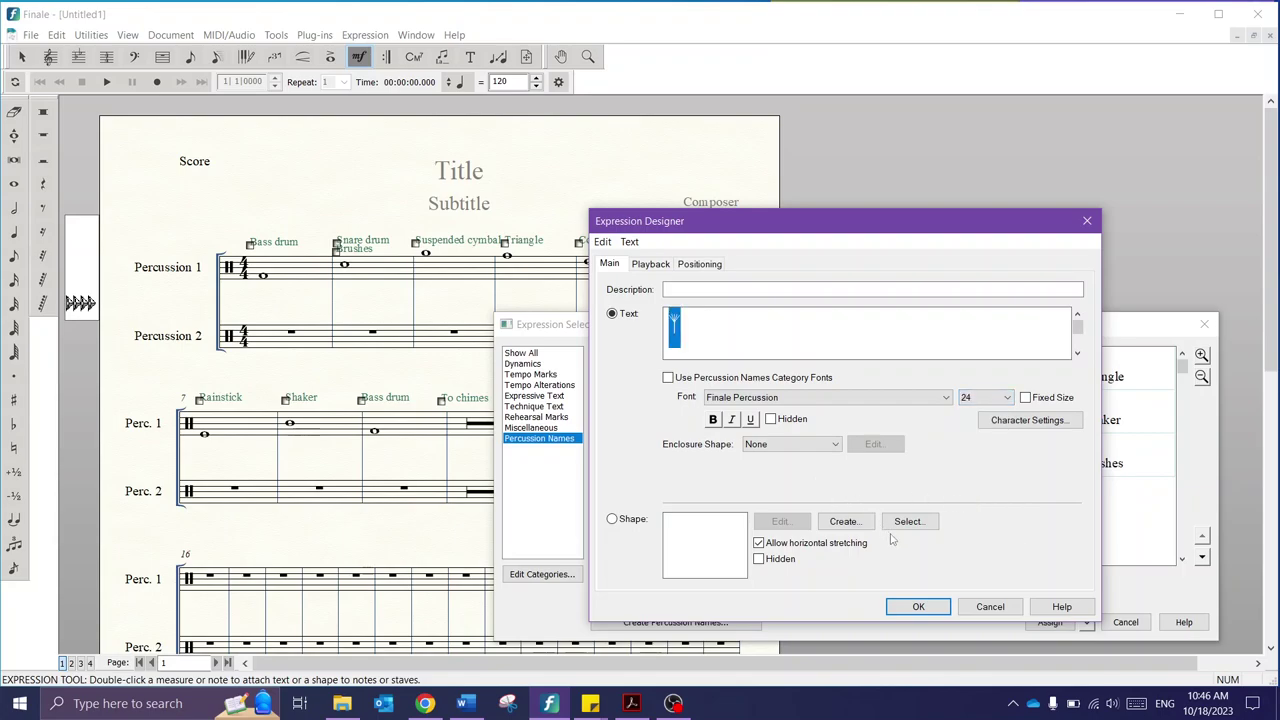
{"action": "left_click", "coordinate": [911, 606]}
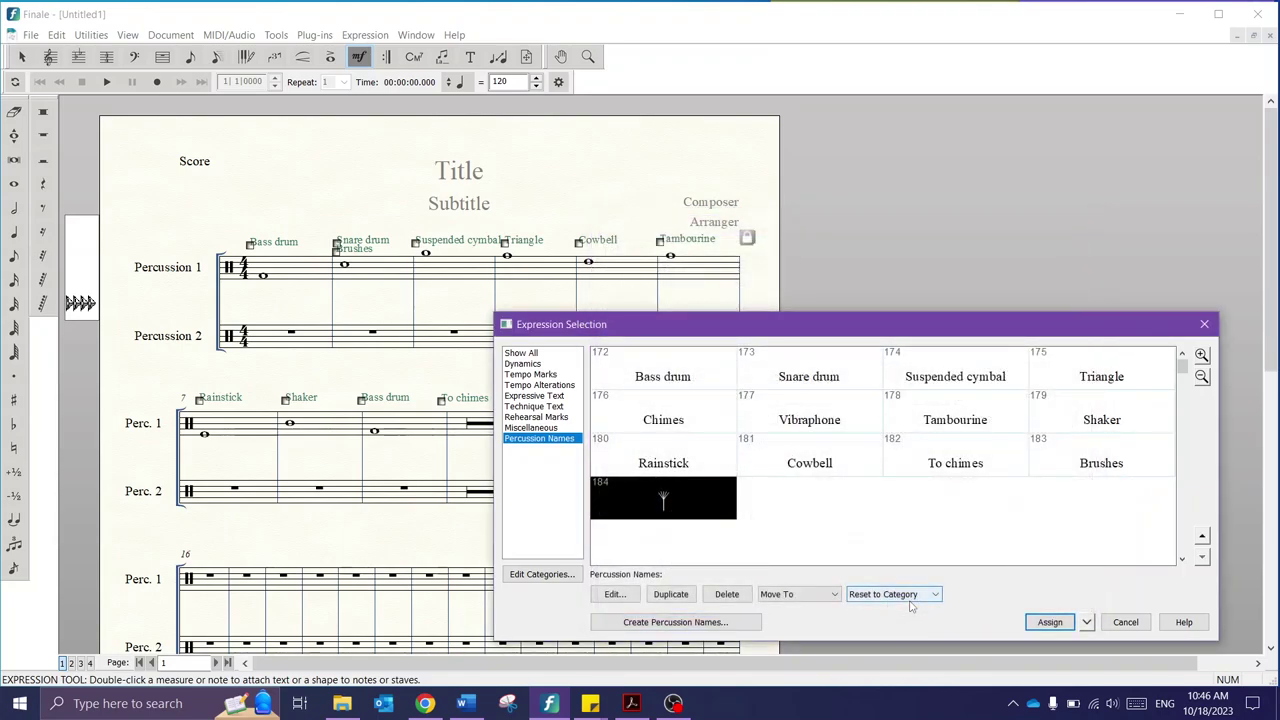
Step: Assign the pictogram, move it beside Snare drum in measure 2, and delete Brushes
{"action": "left_click", "coordinate": [1036, 621]}
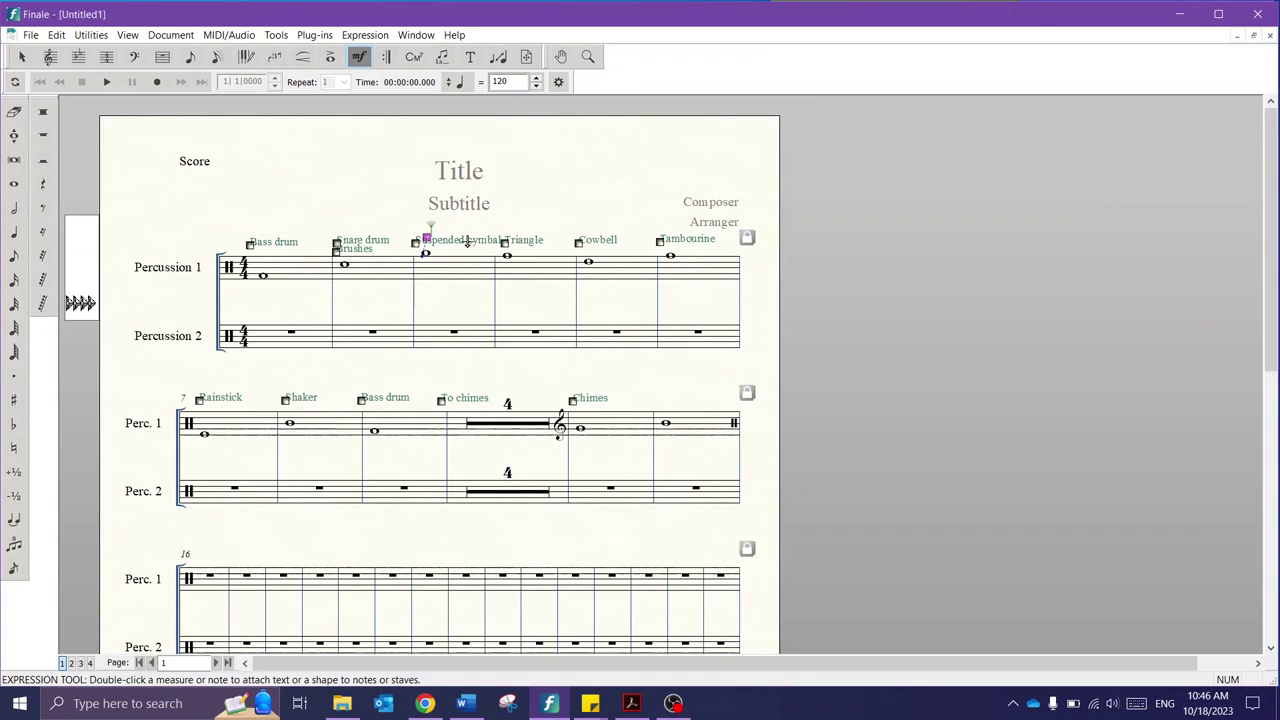
{"action": "left_click_drag", "start_coordinate": [427, 238], "coordinate": [390, 246]}
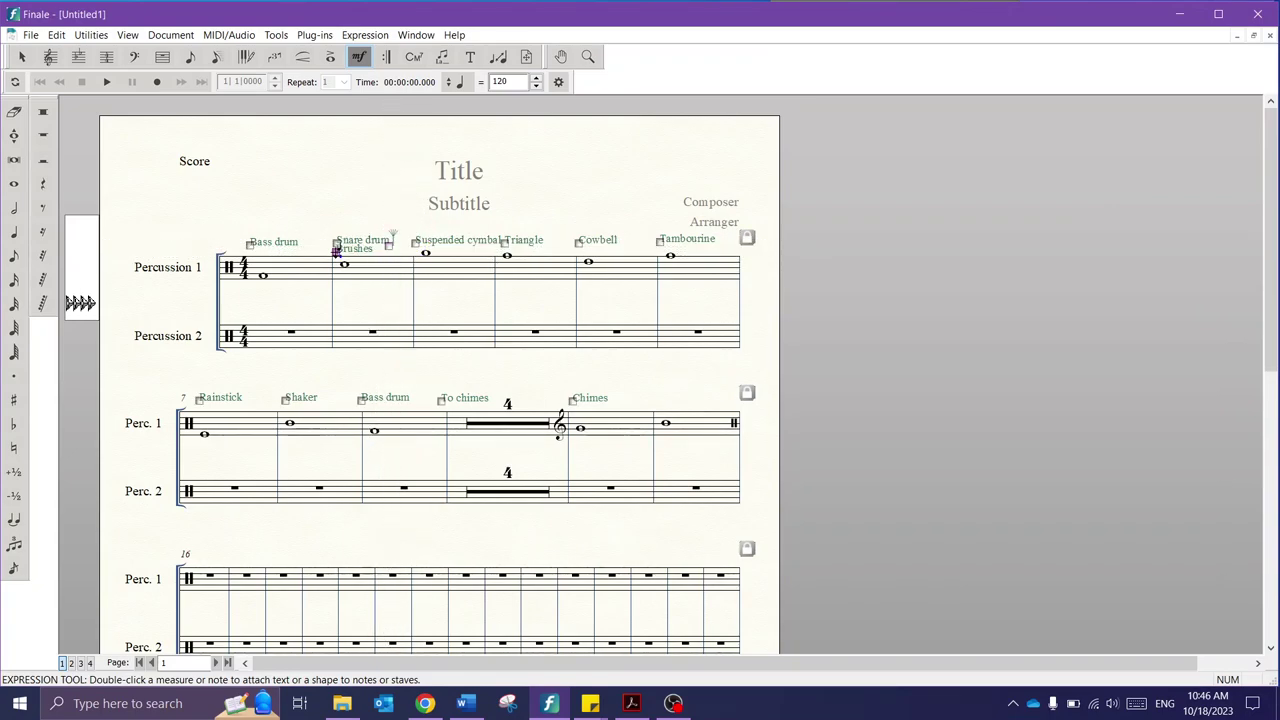
{"action": "key", "text": "Delete"}
Step: Open the Snare drum expression for editing, check its font choices, then cancel without changes
{"action": "double_click", "coordinate": [337, 244]}
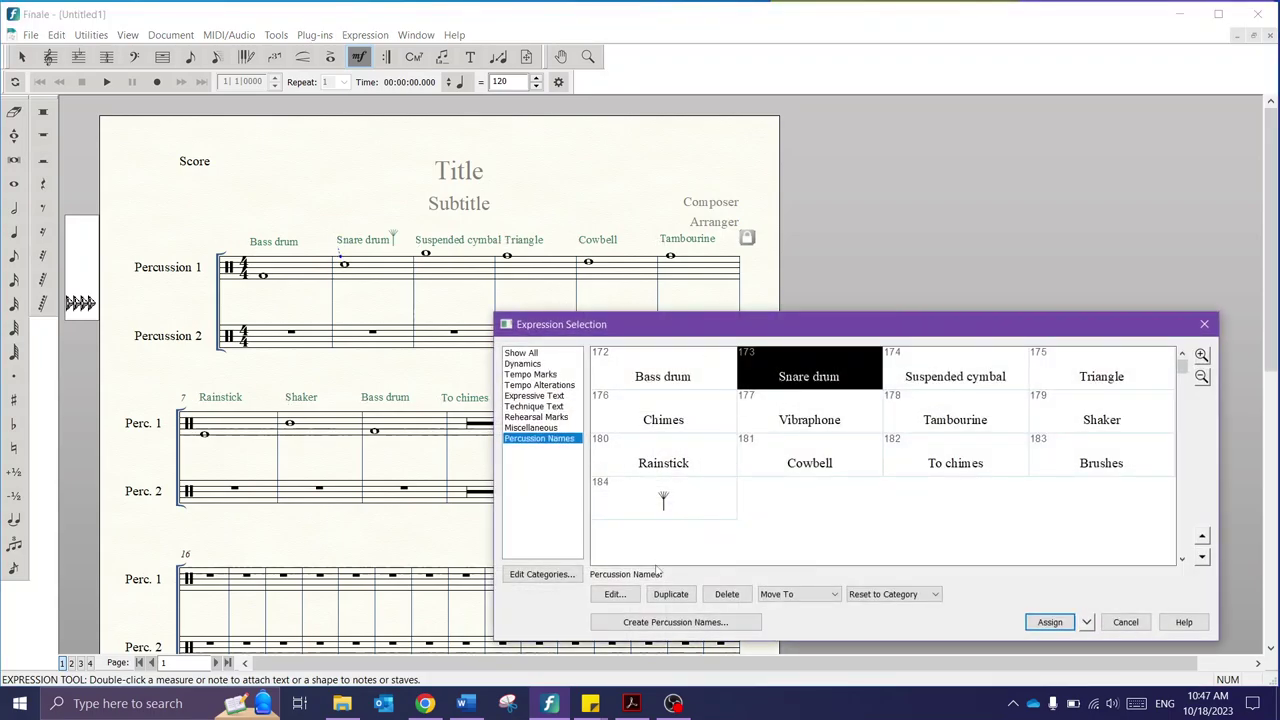
{"action": "left_click", "coordinate": [616, 594]}
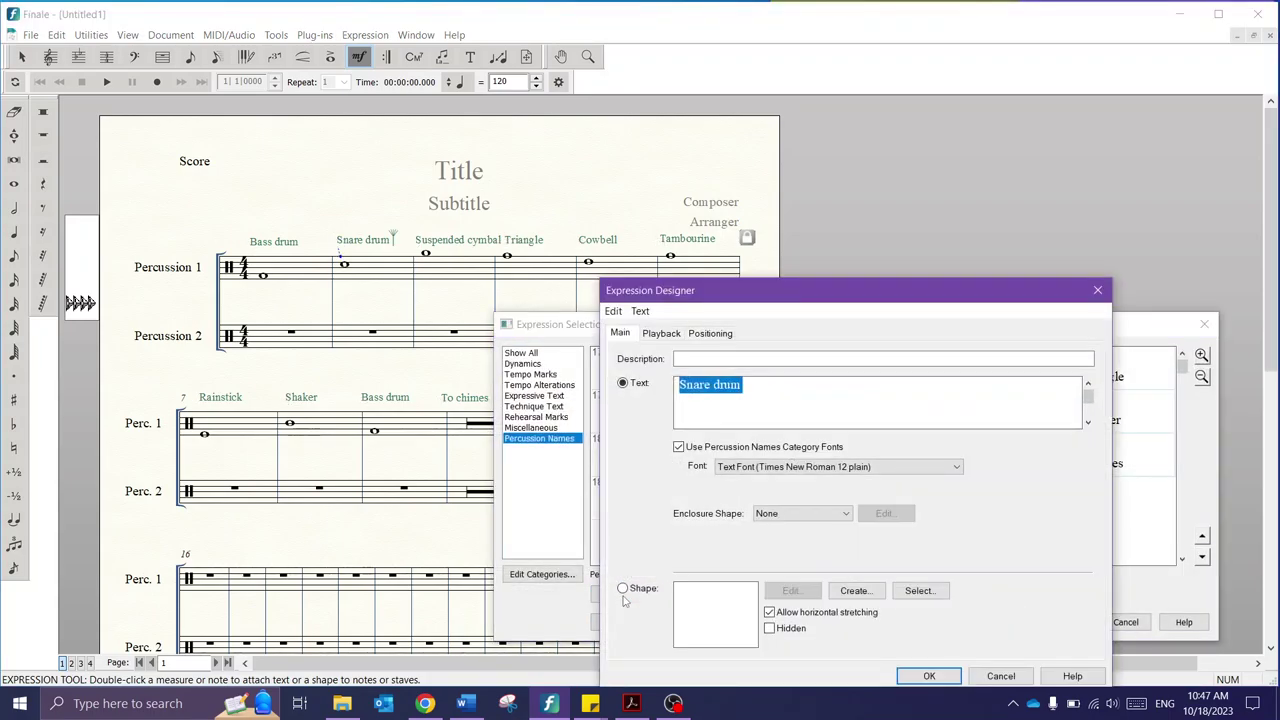
{"action": "key", "text": "BackSpace"}
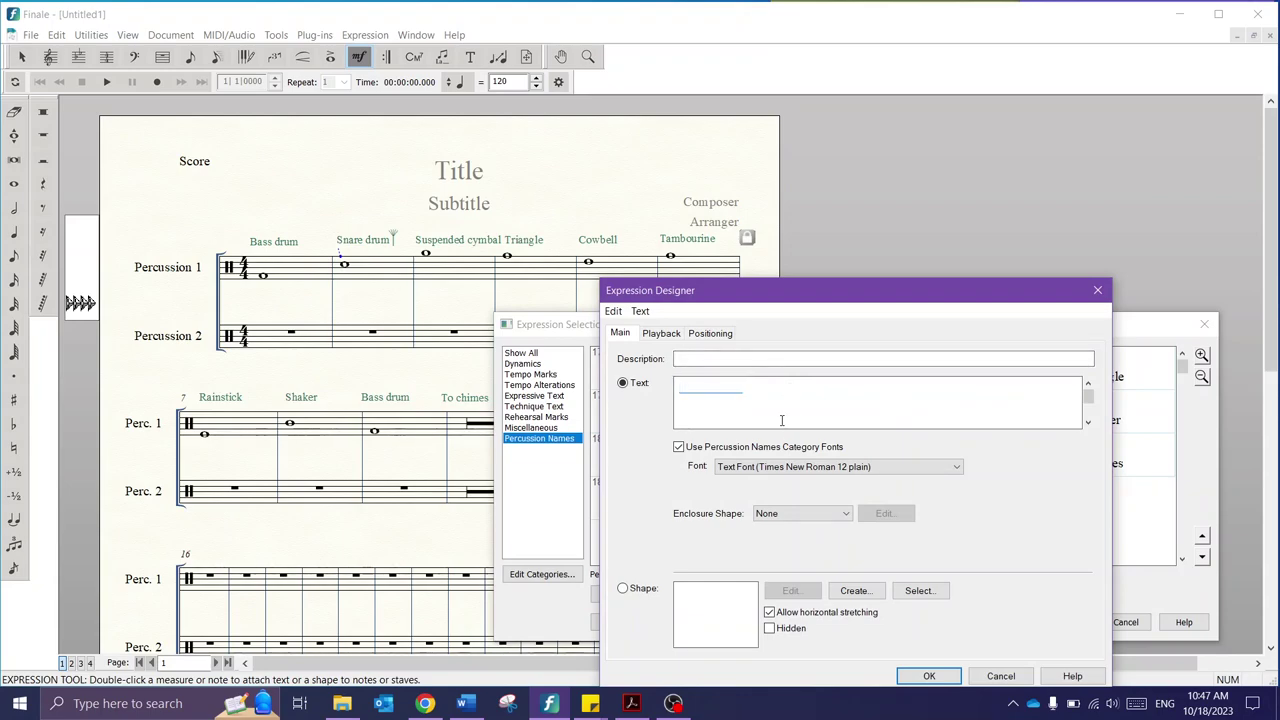
{"action": "left_click", "coordinate": [779, 468]}
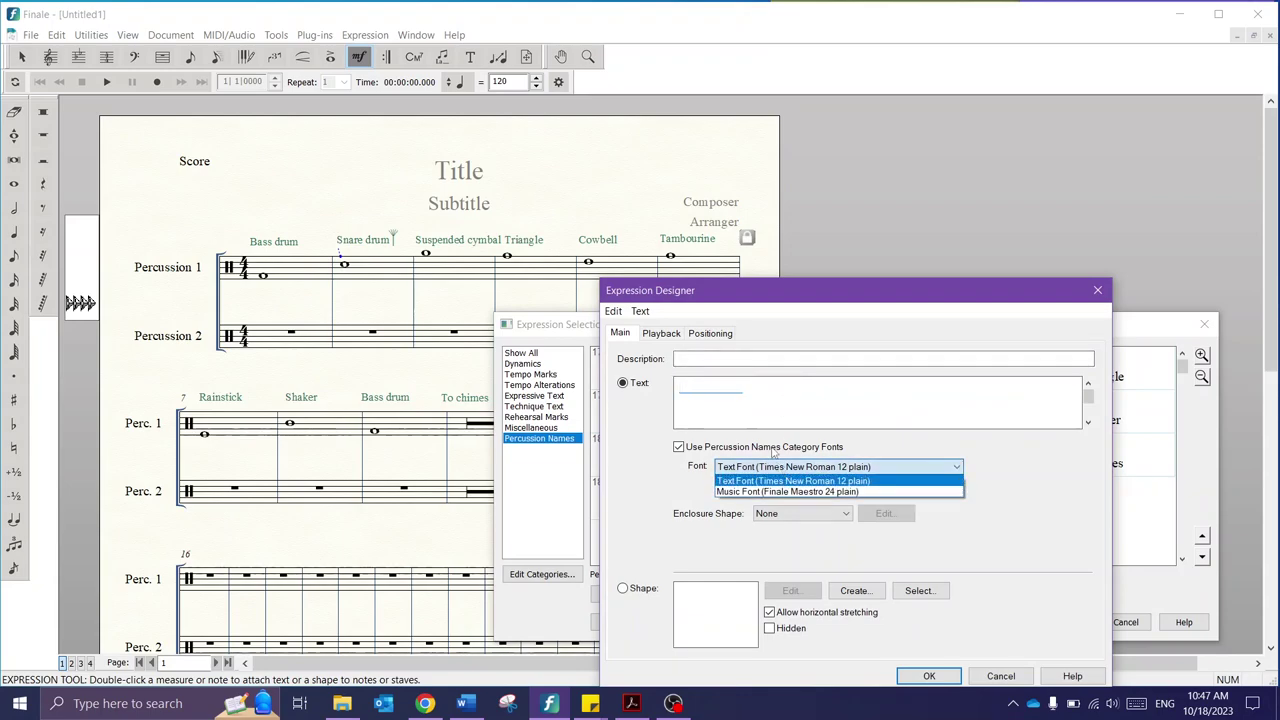
{"action": "left_click", "coordinate": [773, 452]}
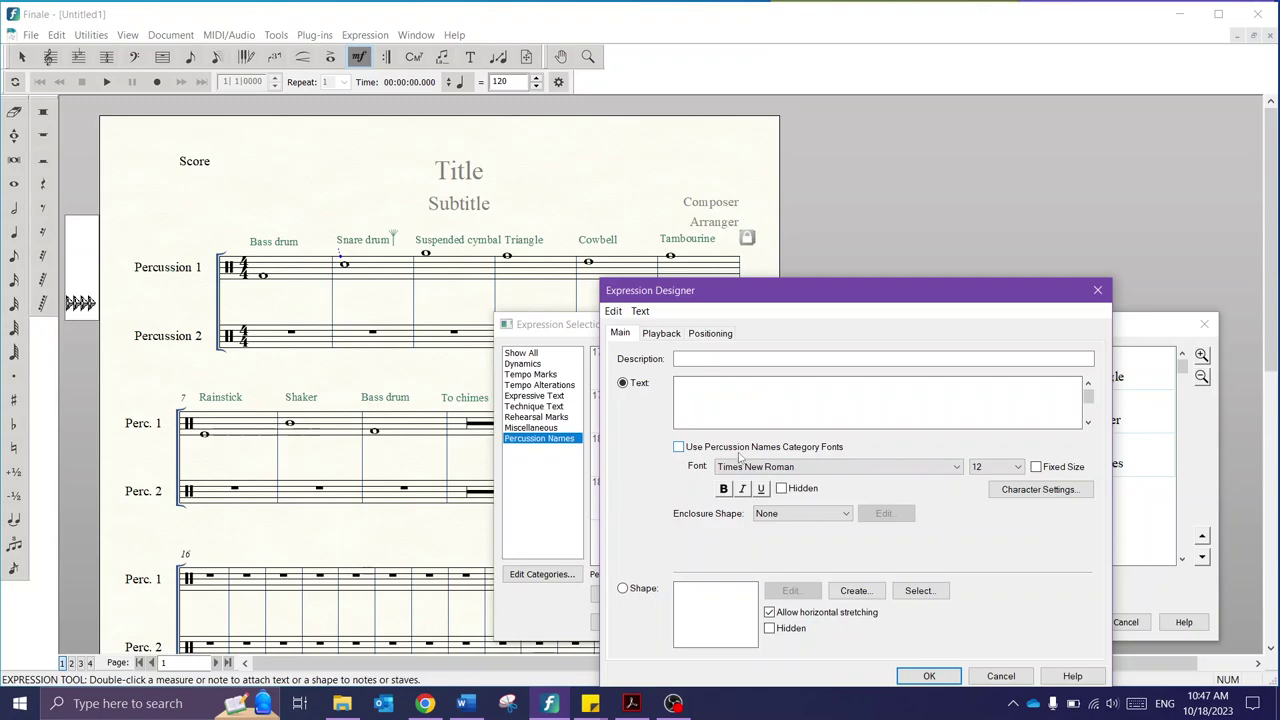
{"action": "left_click", "coordinate": [991, 675]}
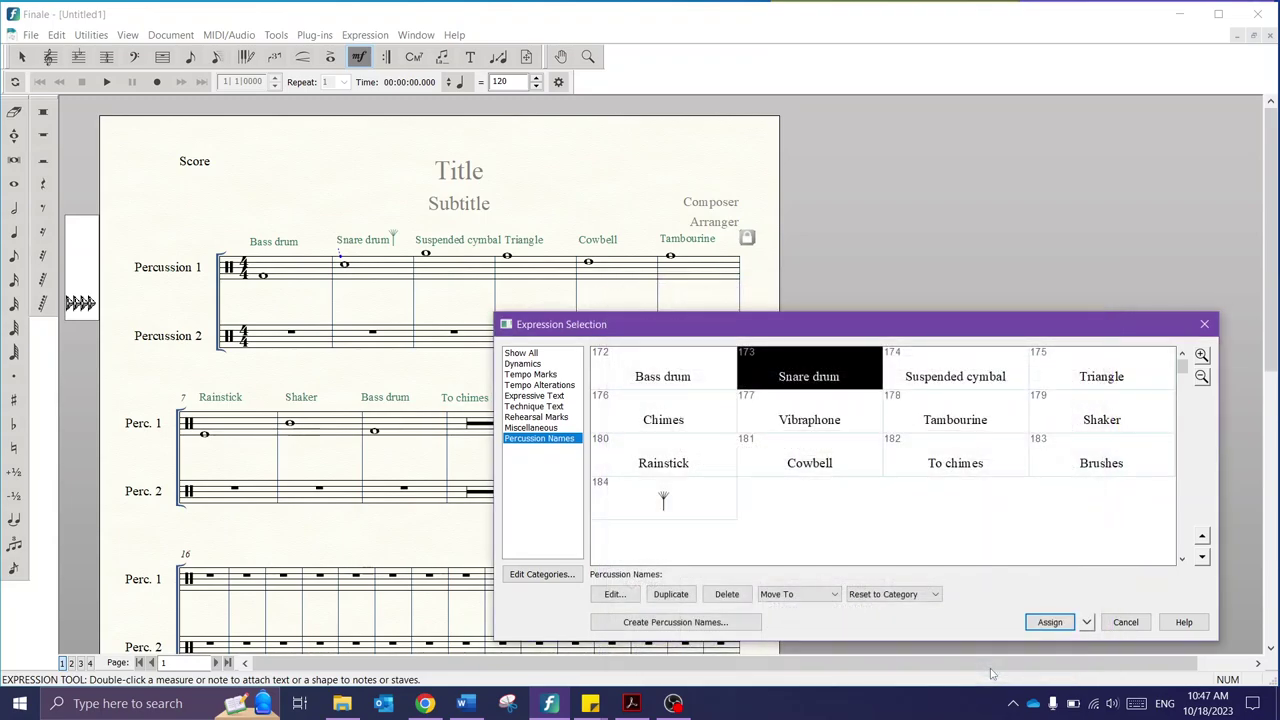
Step: Set the Percussion Names category font to Finale Percussion, then clear the Snare drum expression's text
{"action": "left_click", "coordinate": [540, 573]}
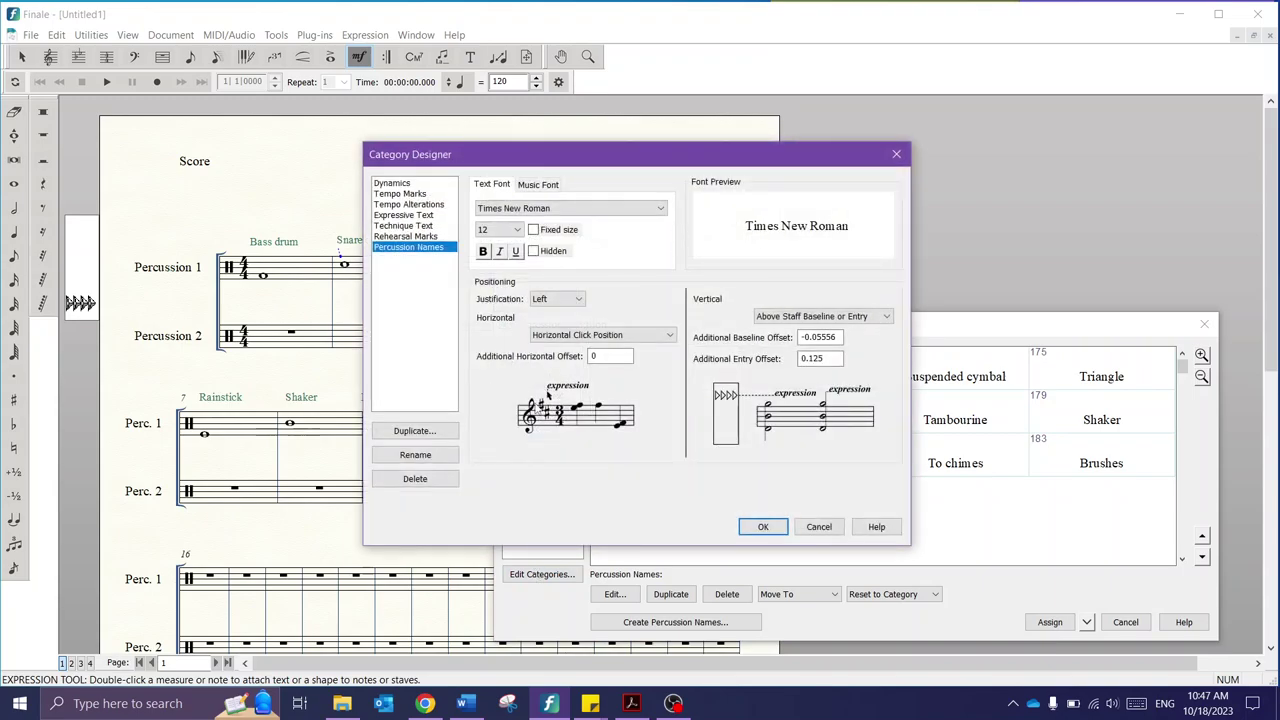
{"action": "left_click", "coordinate": [565, 208]}
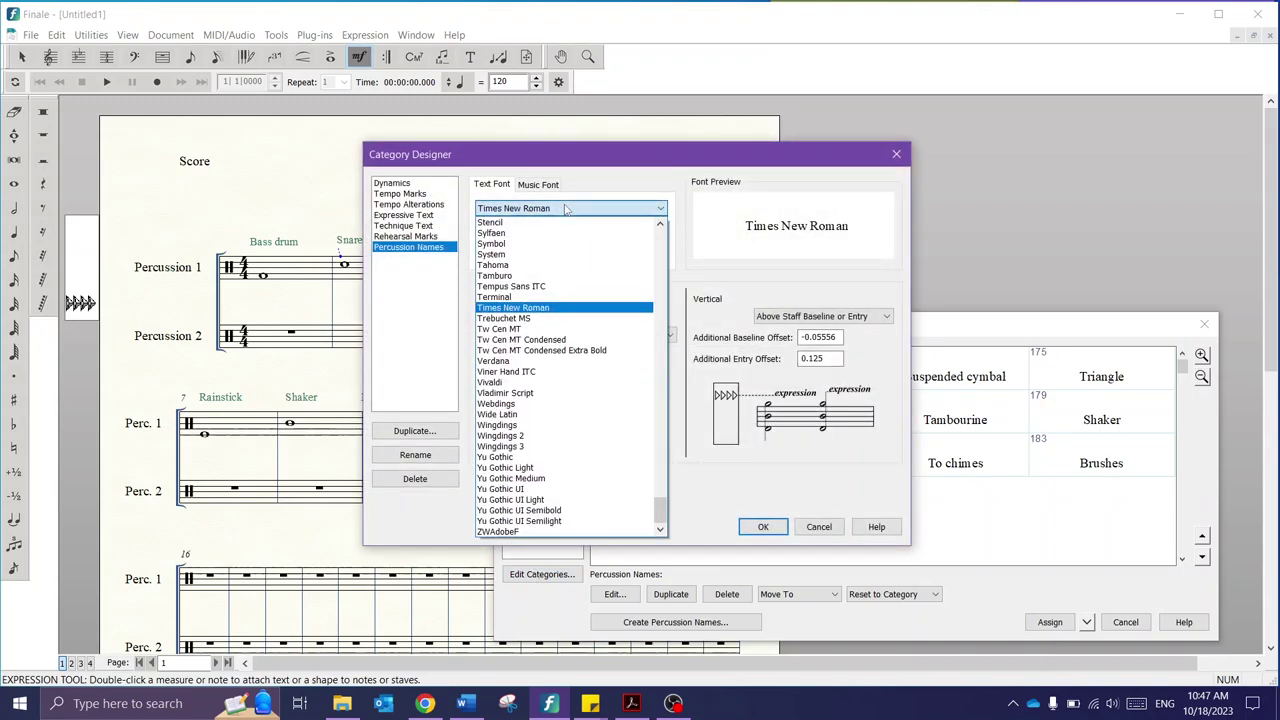
{"action": "key", "text": "n"}
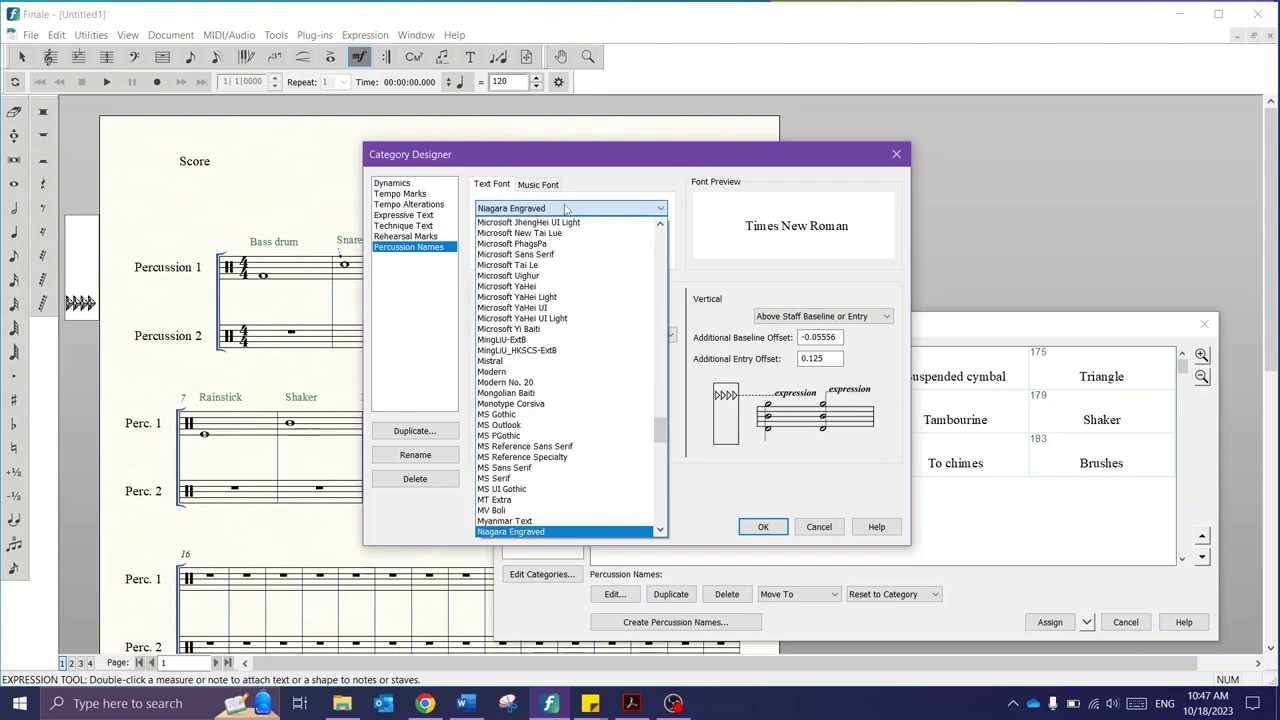
{"action": "key", "text": "f"}
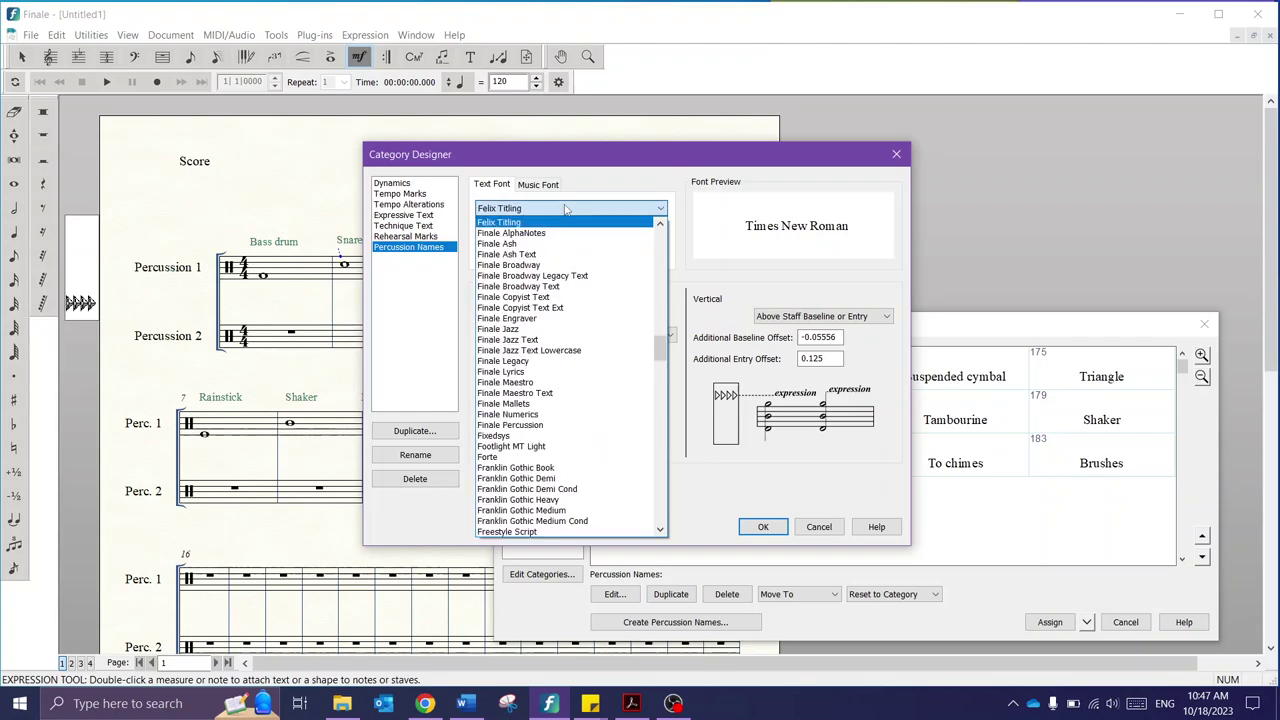
{"action": "left_click", "coordinate": [523, 430]}
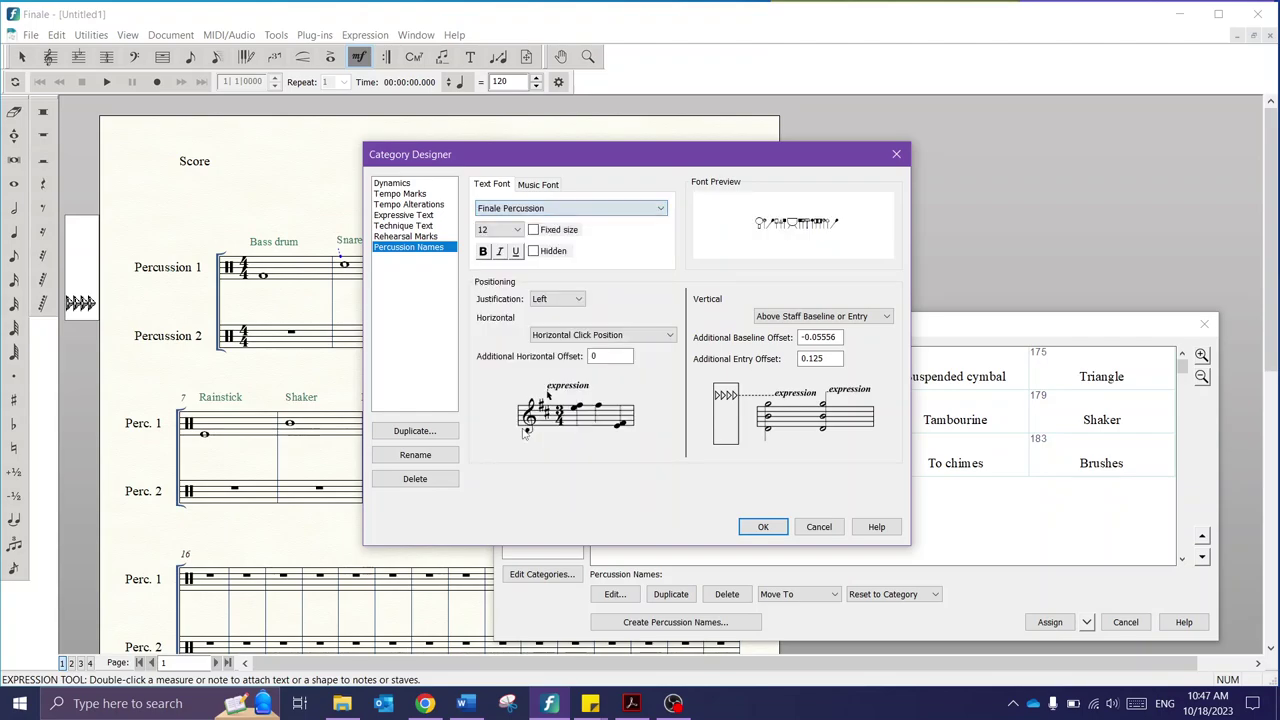
{"action": "left_click", "coordinate": [764, 527]}
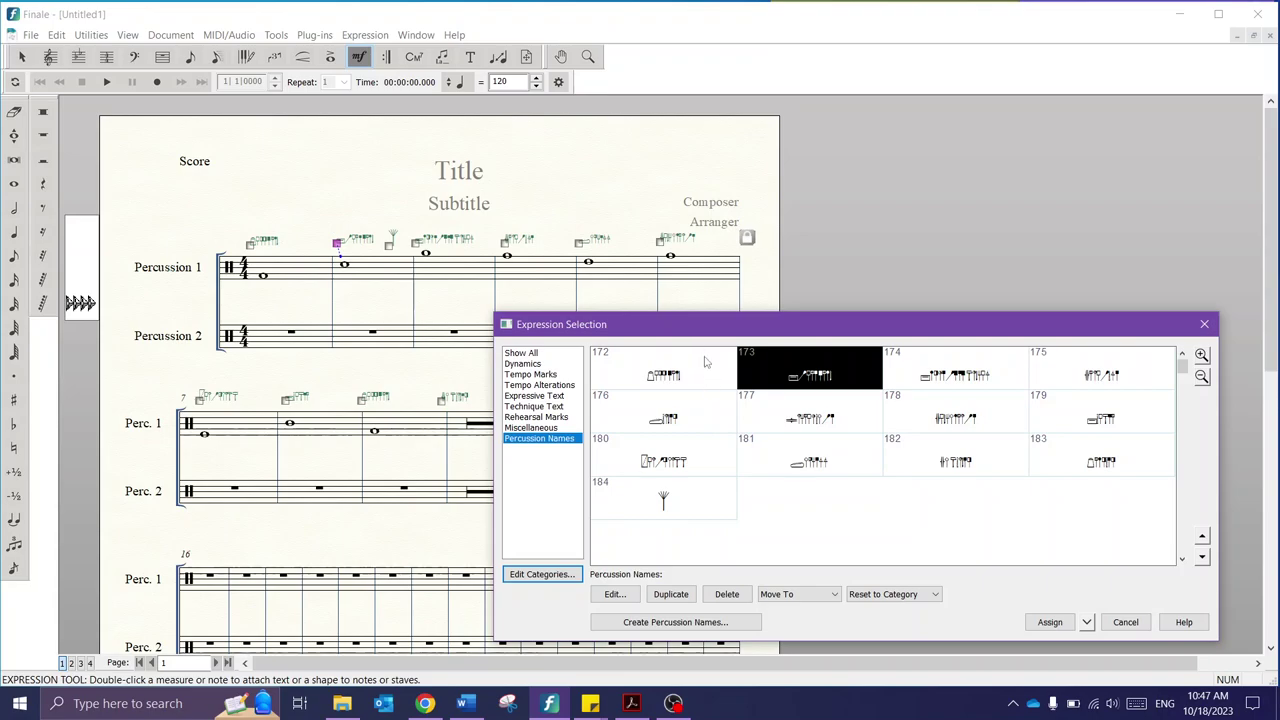
{"action": "left_click", "coordinate": [615, 598]}
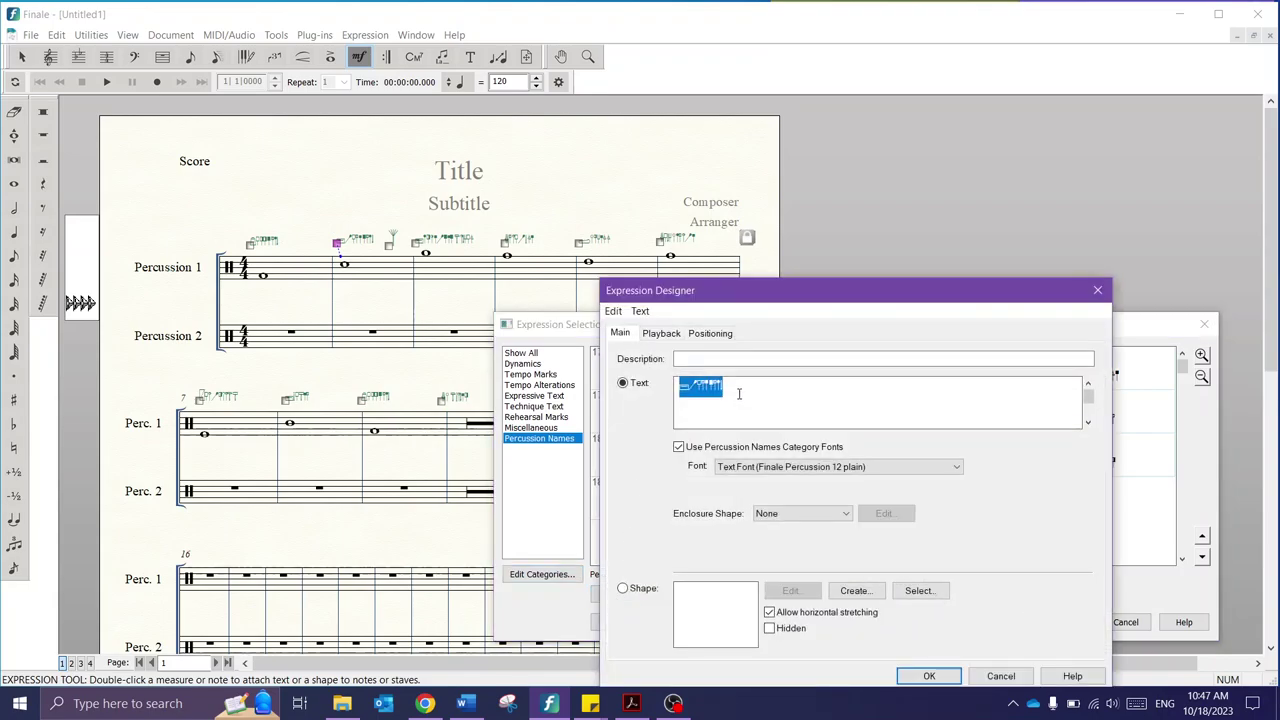
{"action": "key", "text": "BackSpace"}
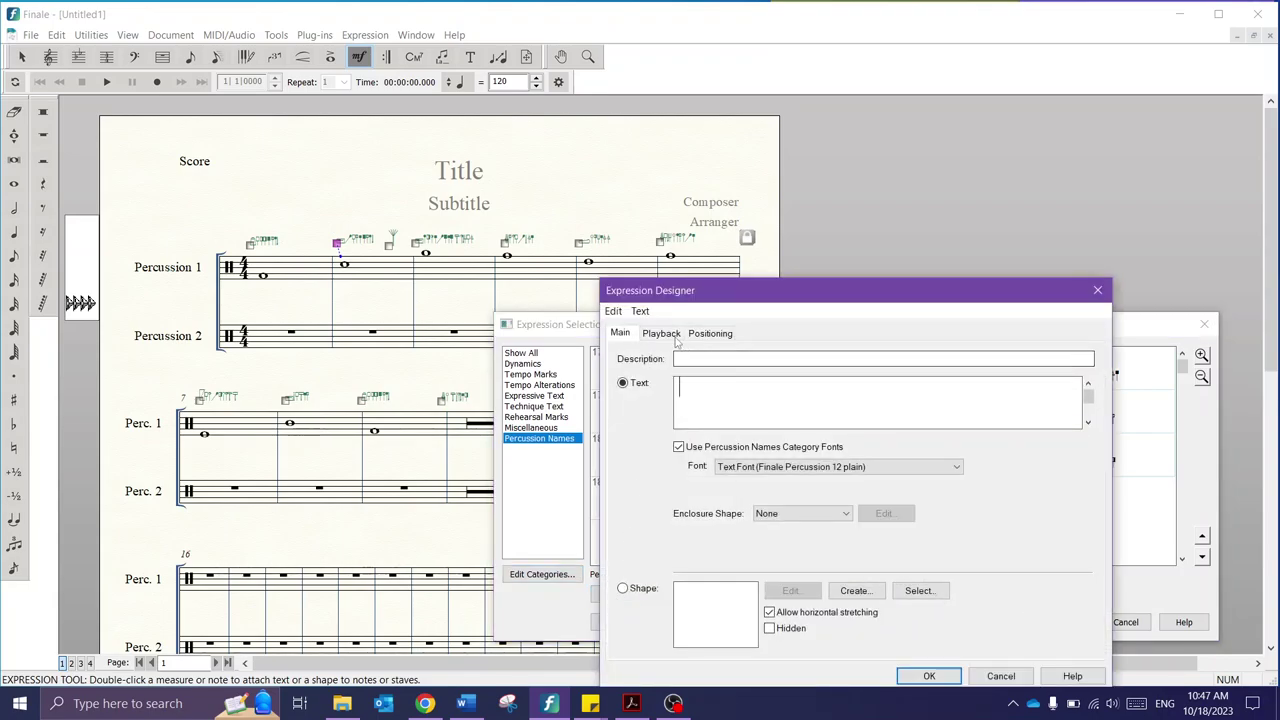
Step: Insert Finale Percussion symbol 73, the snare-drum pictogram, as the expression's text and select it
{"action": "left_click", "coordinate": [640, 311]}
{"action": "mouse_move", "coordinate": [676, 362]}
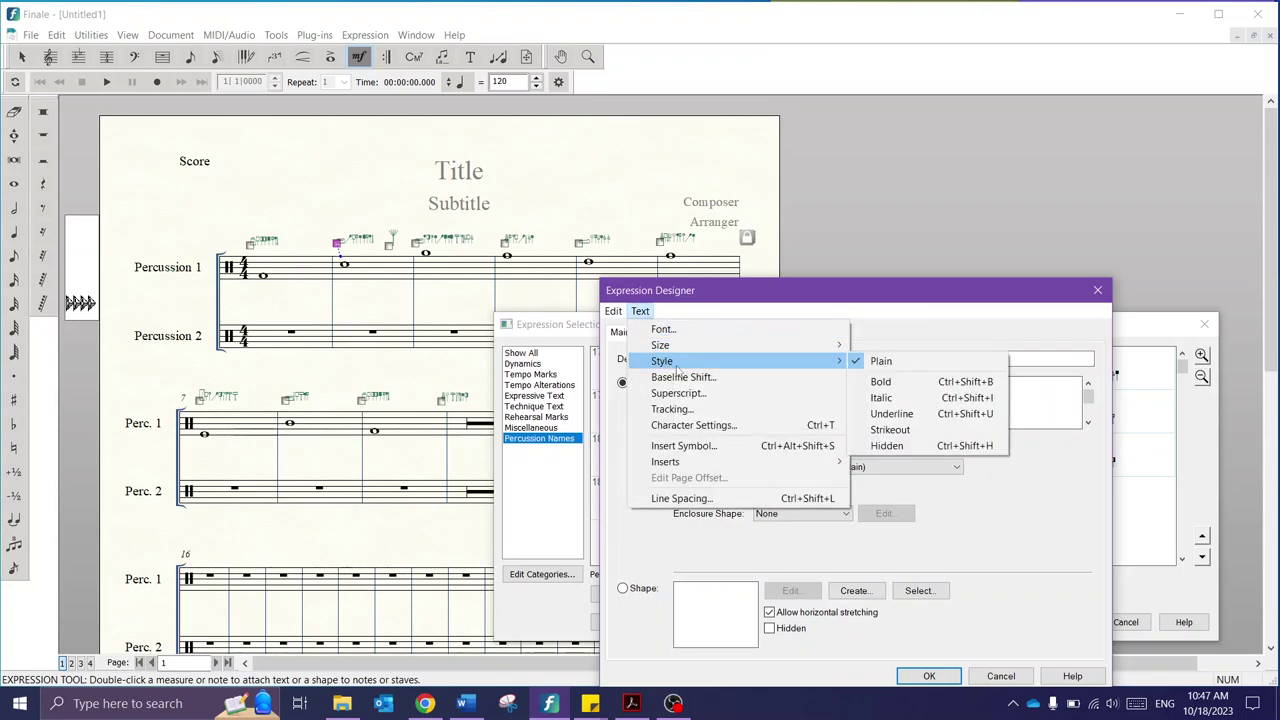
{"action": "left_click", "coordinate": [729, 447]}
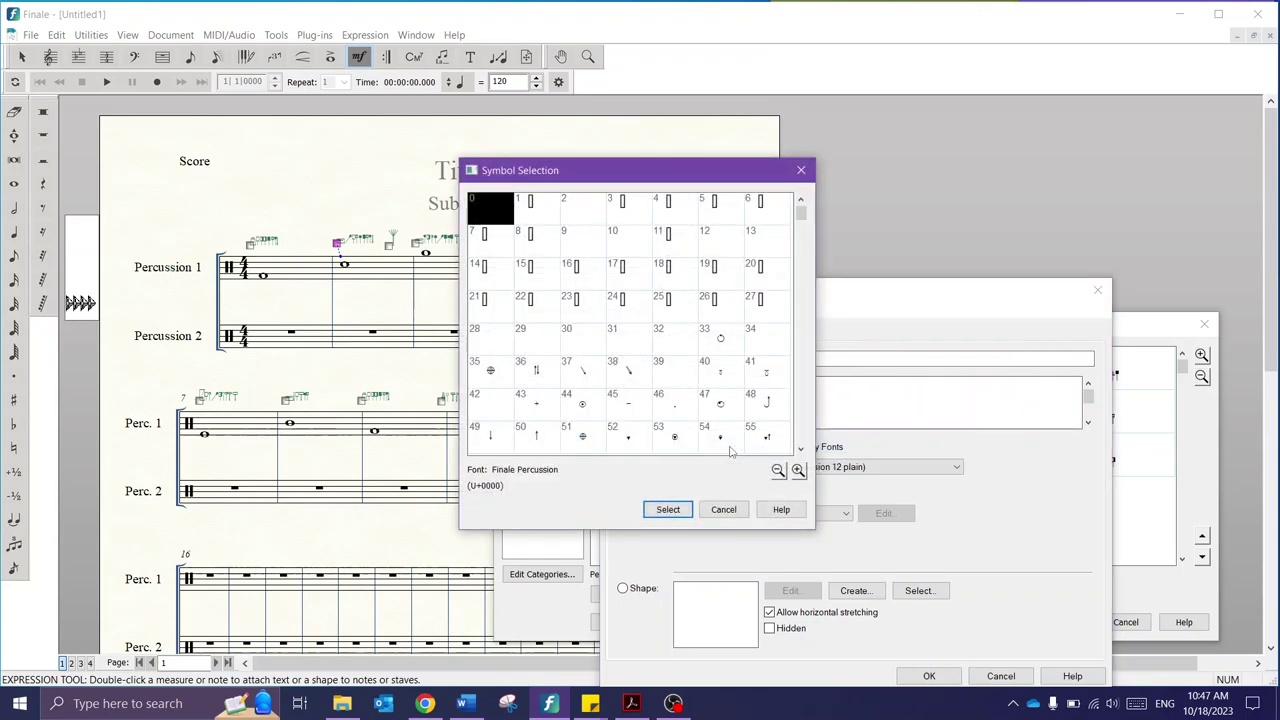
{"action": "key", "text": "Down"}
{"action": "key", "text": "Down"}
{"action": "key", "text": "1"}
{"action": "key", "text": "T"}
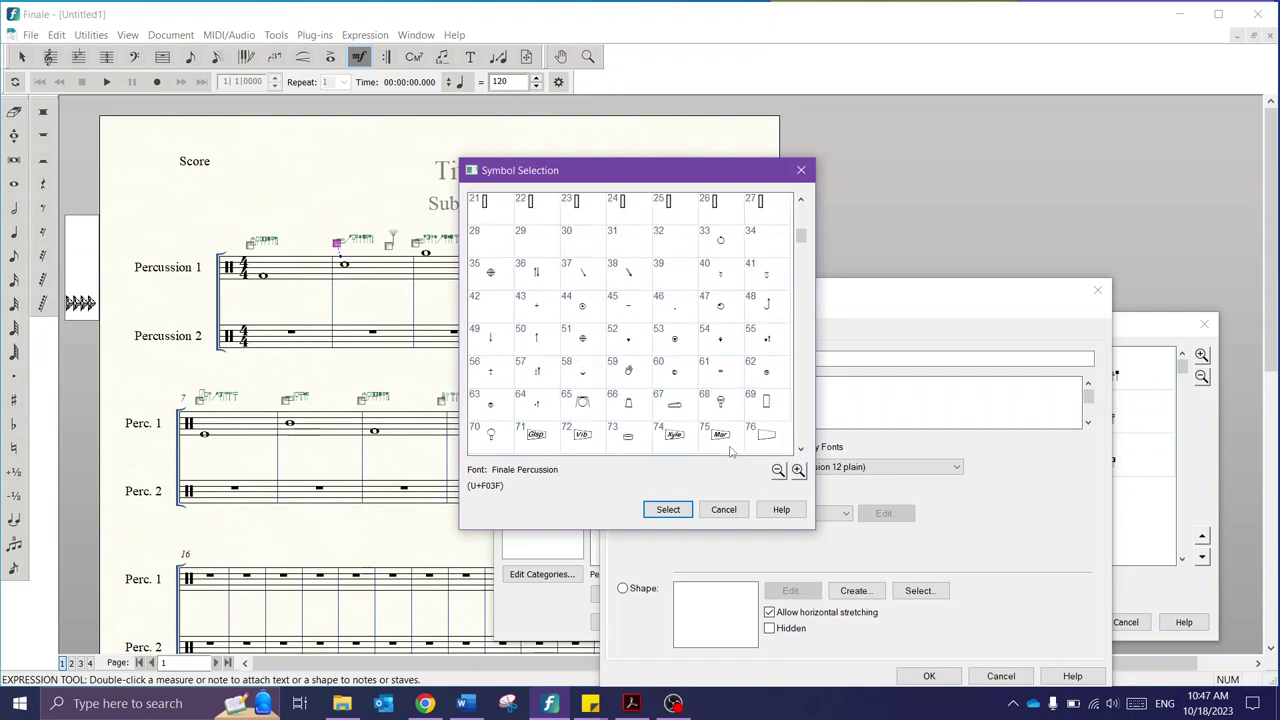
{"action": "key", "text": "Down"}
{"action": "key", "text": "Down"}
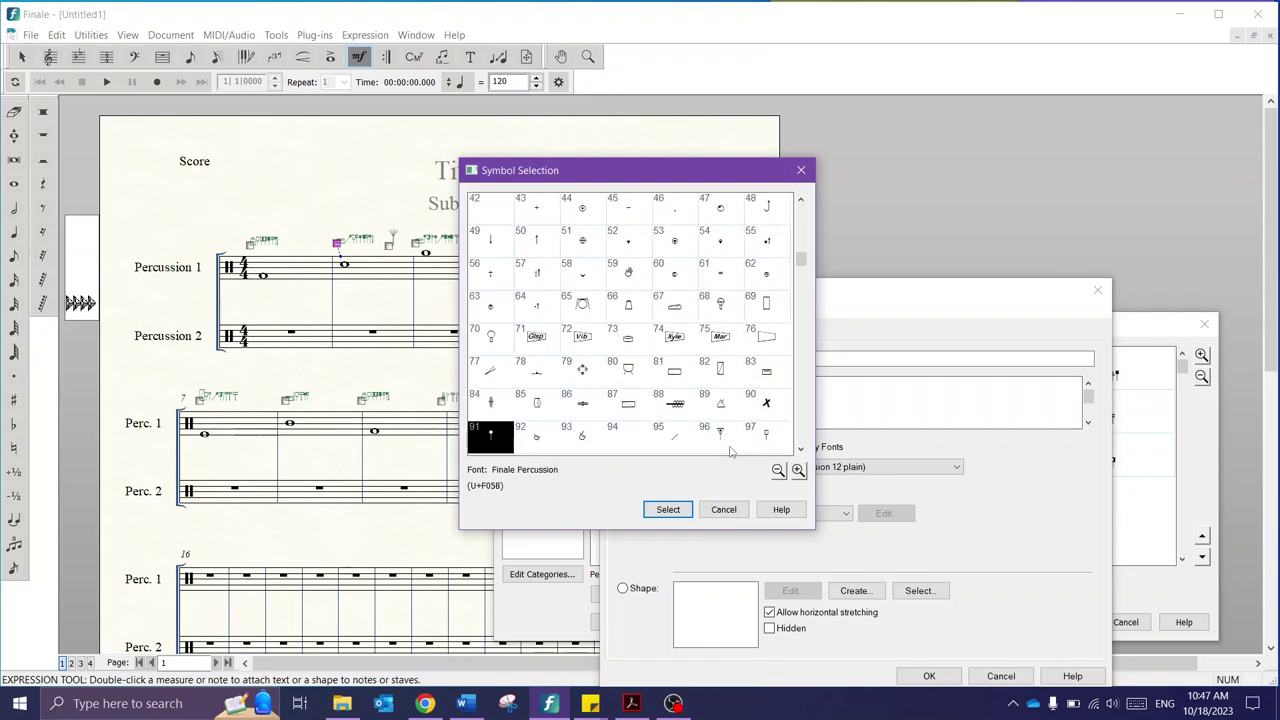
{"action": "key", "text": "Right"}
{"action": "key", "text": "Right"}
{"action": "key", "text": "Right"}
{"action": "key", "text": "Right"}
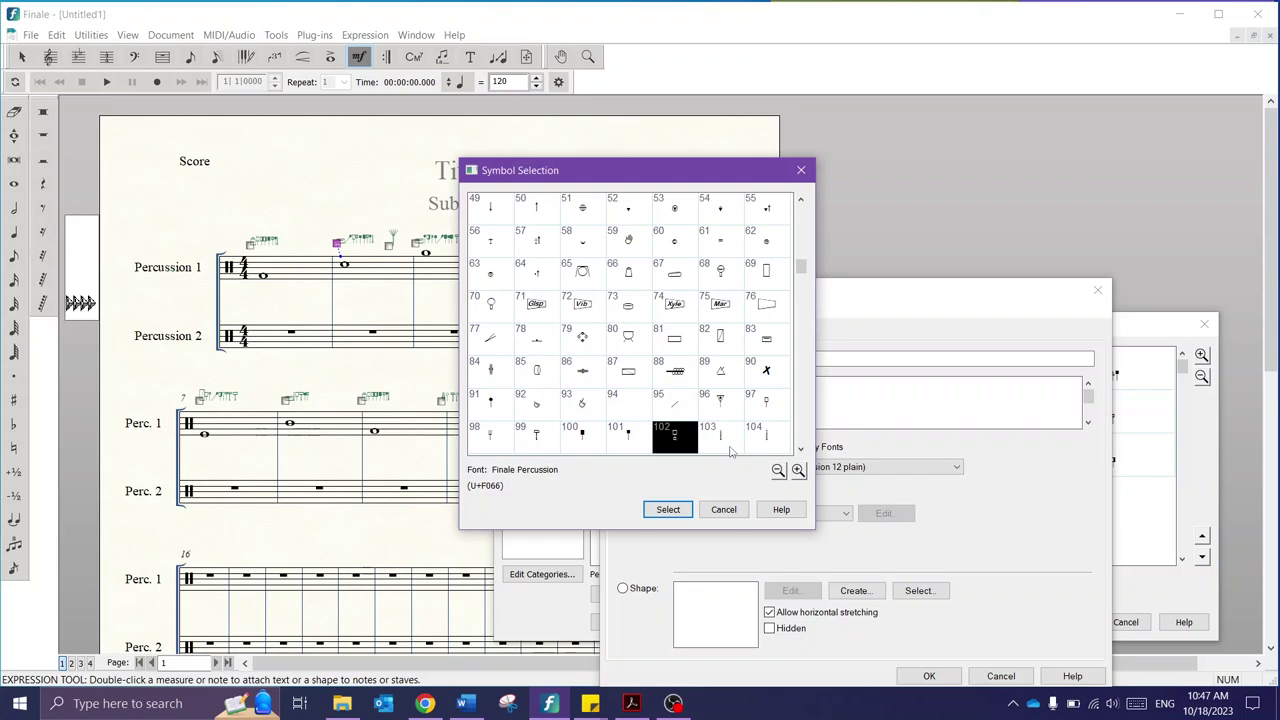
{"action": "key", "text": "Down"}
{"action": "key", "text": "Down"}
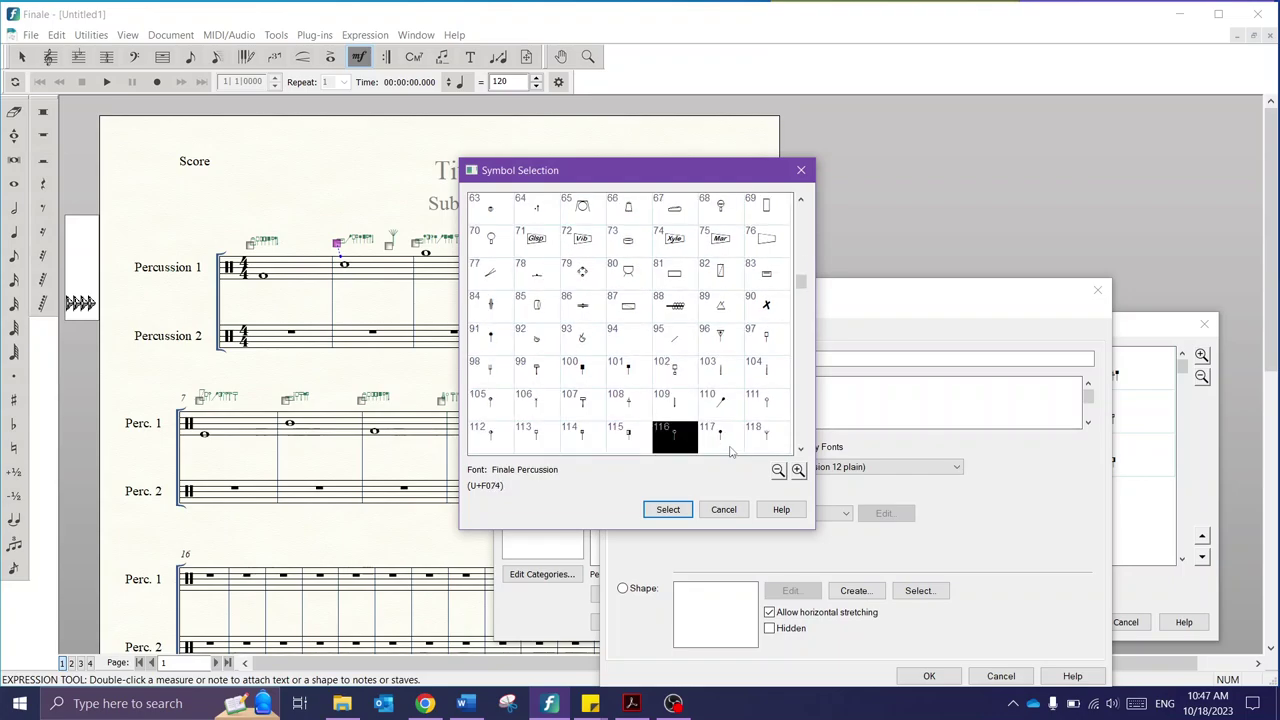
{"action": "key", "text": "Up"}
{"action": "key", "text": "Up"}
{"action": "key", "text": "Up"}
{"action": "key", "text": "Up"}
{"action": "key", "text": "Up"}
{"action": "key", "text": "Up"}
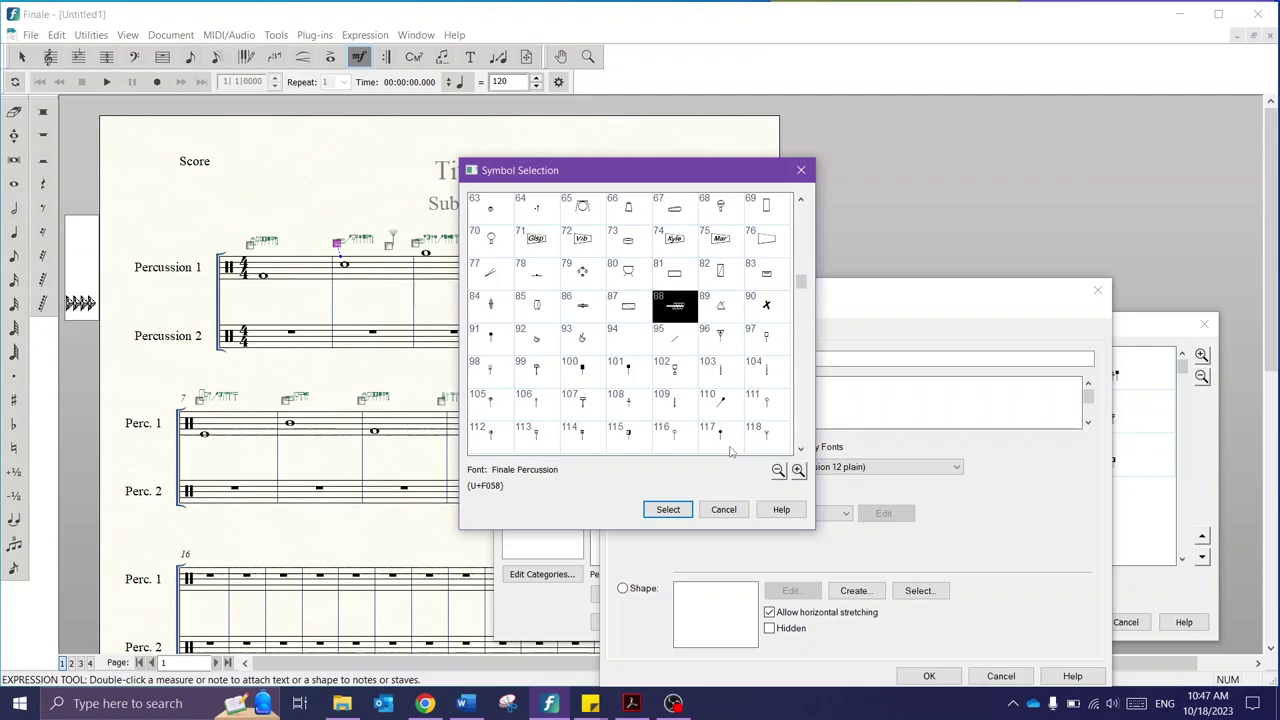
{"action": "key", "text": "Left"}
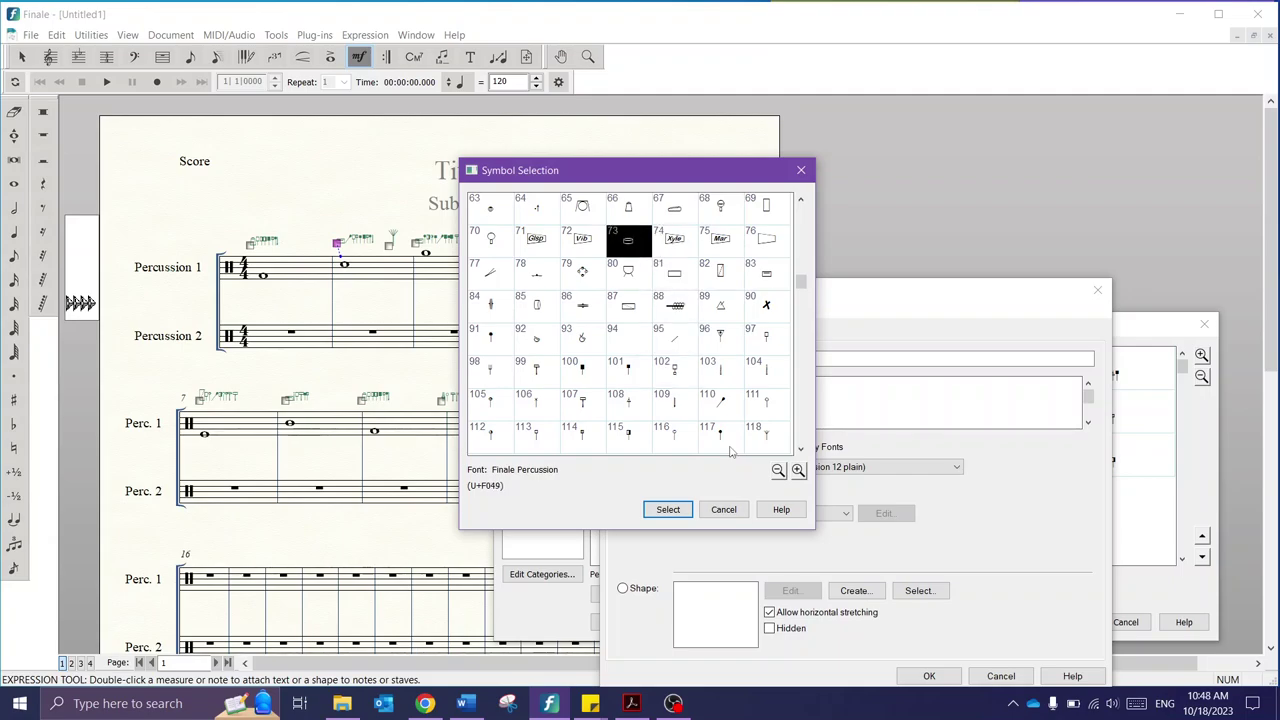
{"action": "left_click", "coordinate": [665, 510]}
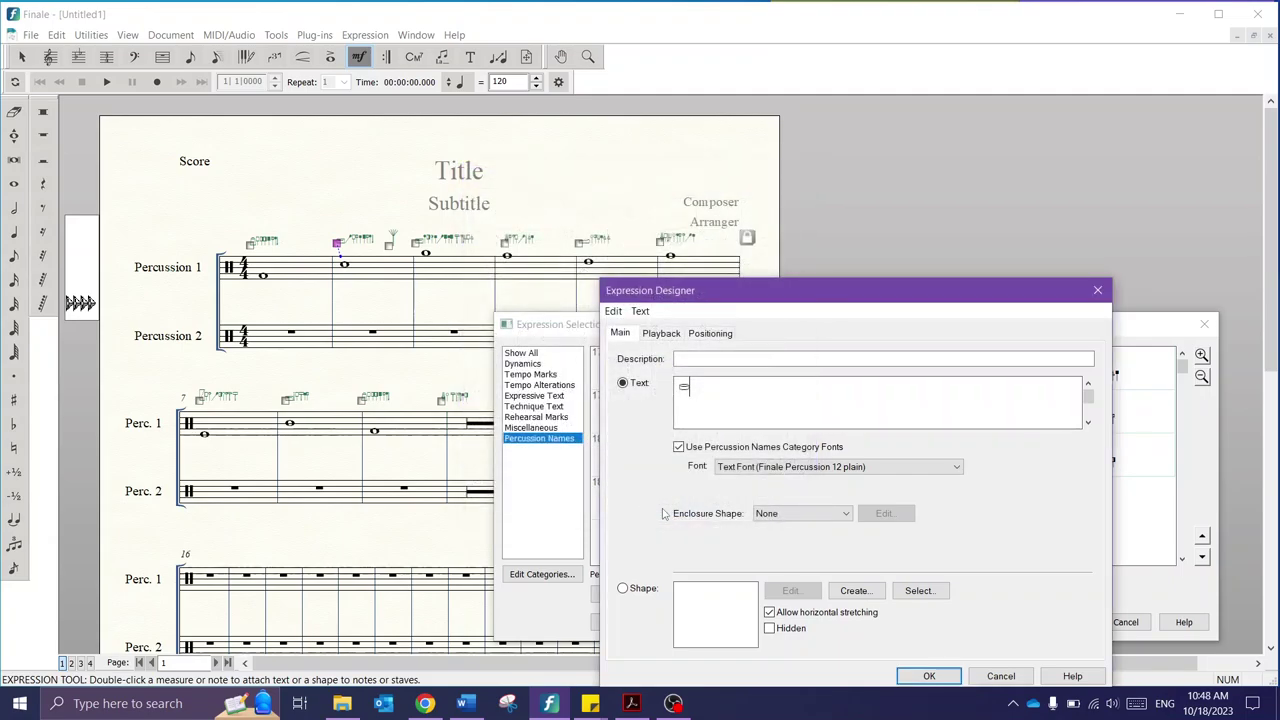
{"action": "double_click", "coordinate": [768, 382]}
Step: Save the snare expression and set the Percussion Names category font size to 24
{"action": "left_click", "coordinate": [999, 678]}
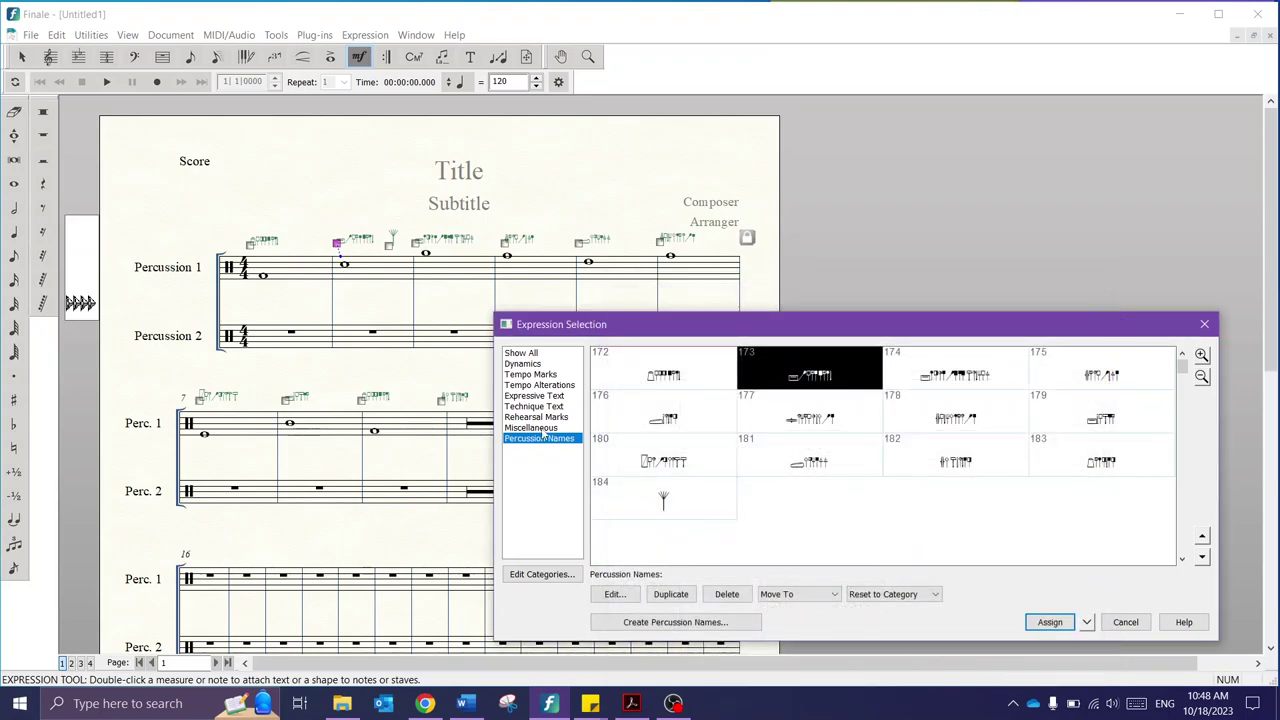
{"action": "left_click", "coordinate": [545, 573]}
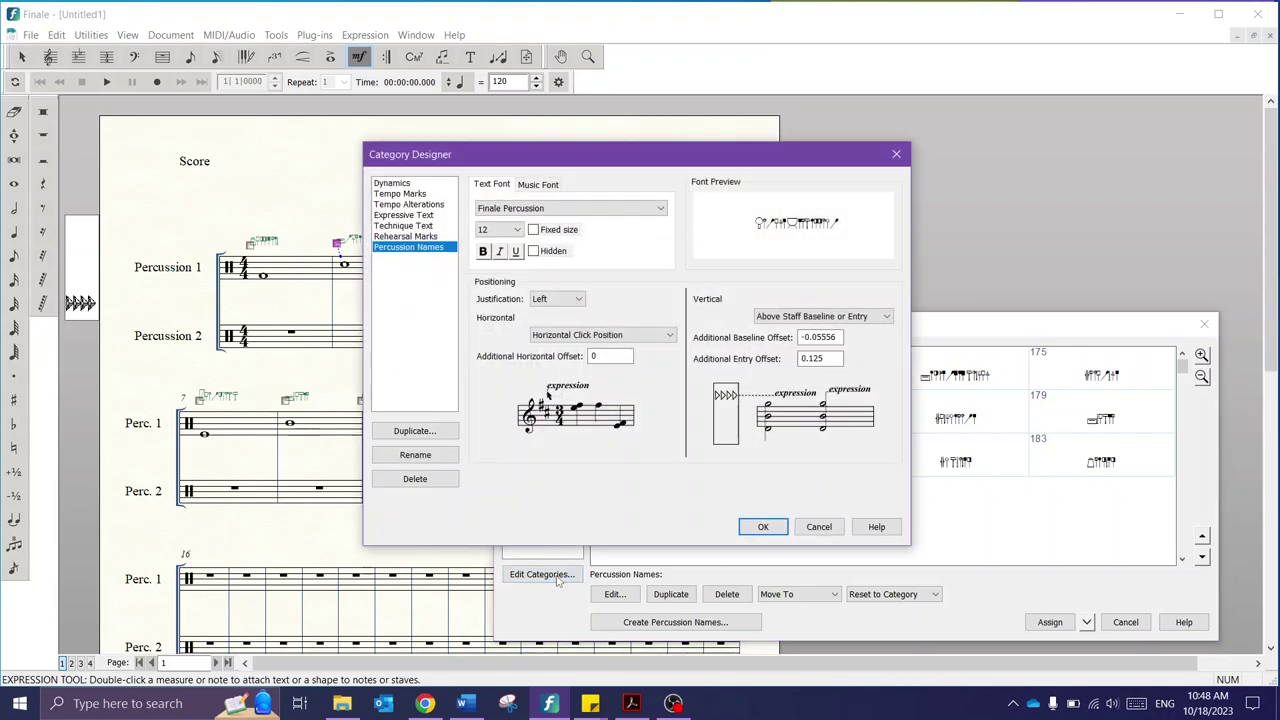
{"action": "left_click", "coordinate": [518, 209]}
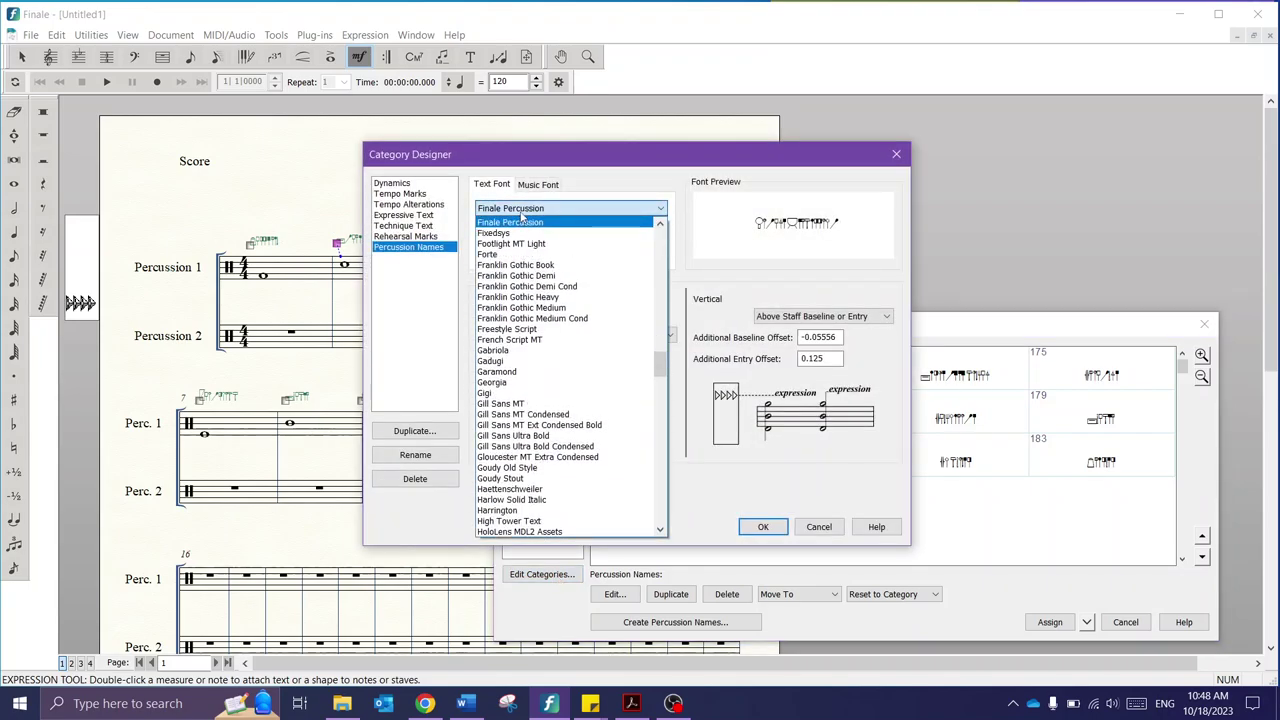
{"action": "left_click", "coordinate": [517, 226]}
{"action": "left_click", "coordinate": [517, 229]}
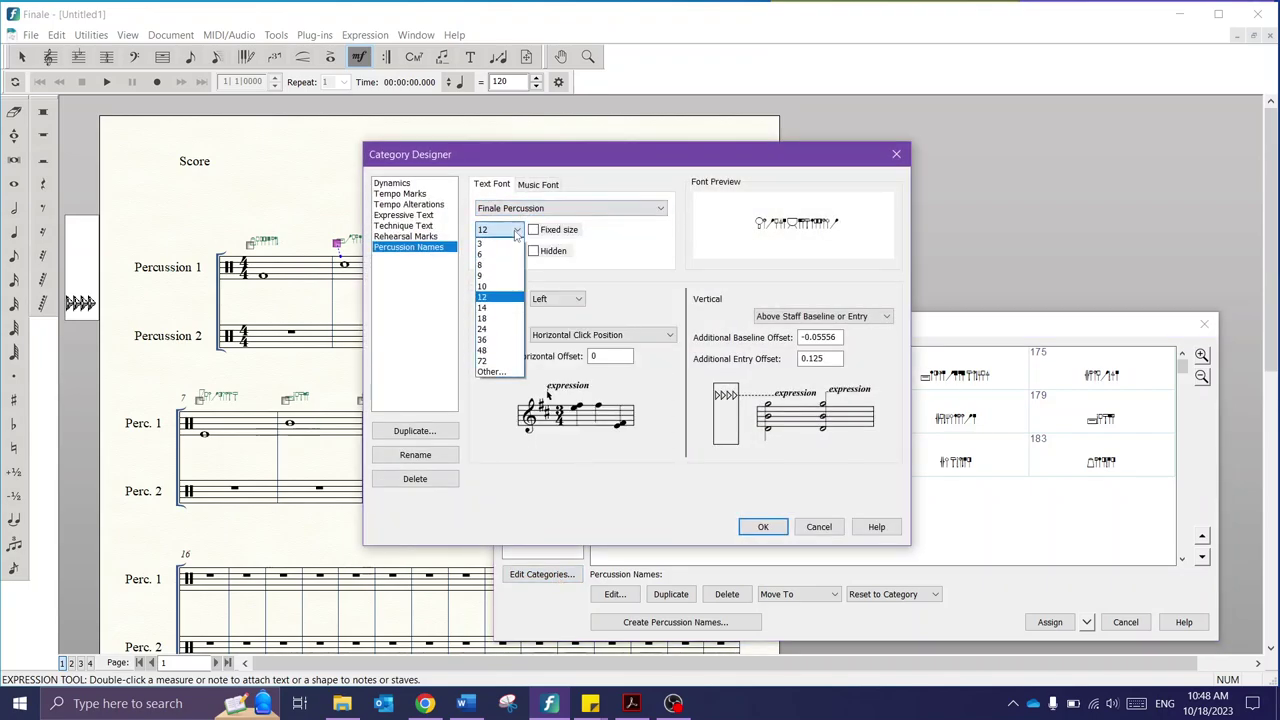
{"action": "left_click", "coordinate": [513, 336]}
{"action": "left_click", "coordinate": [758, 527]}
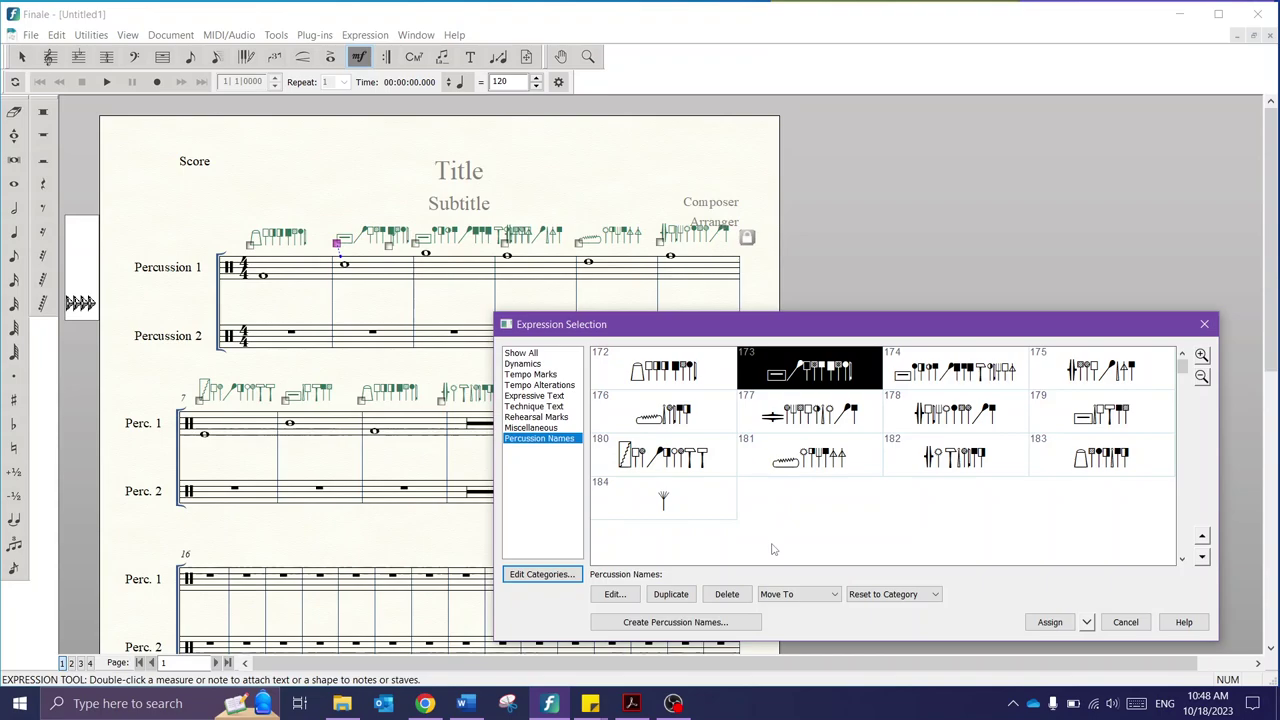
Step: Create a new shape expression and draw a rectangle outline with the Multiline tool
{"action": "left_click", "coordinate": [652, 622]}
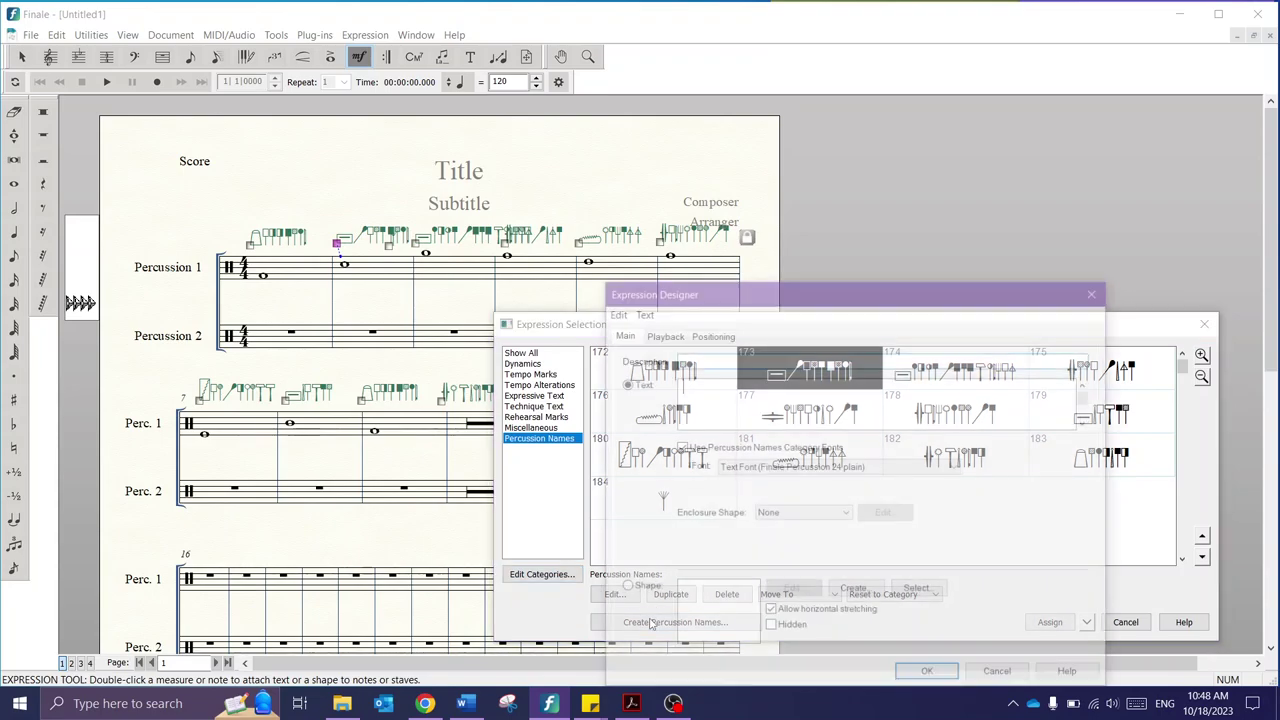
{"action": "left_click", "coordinate": [643, 590]}
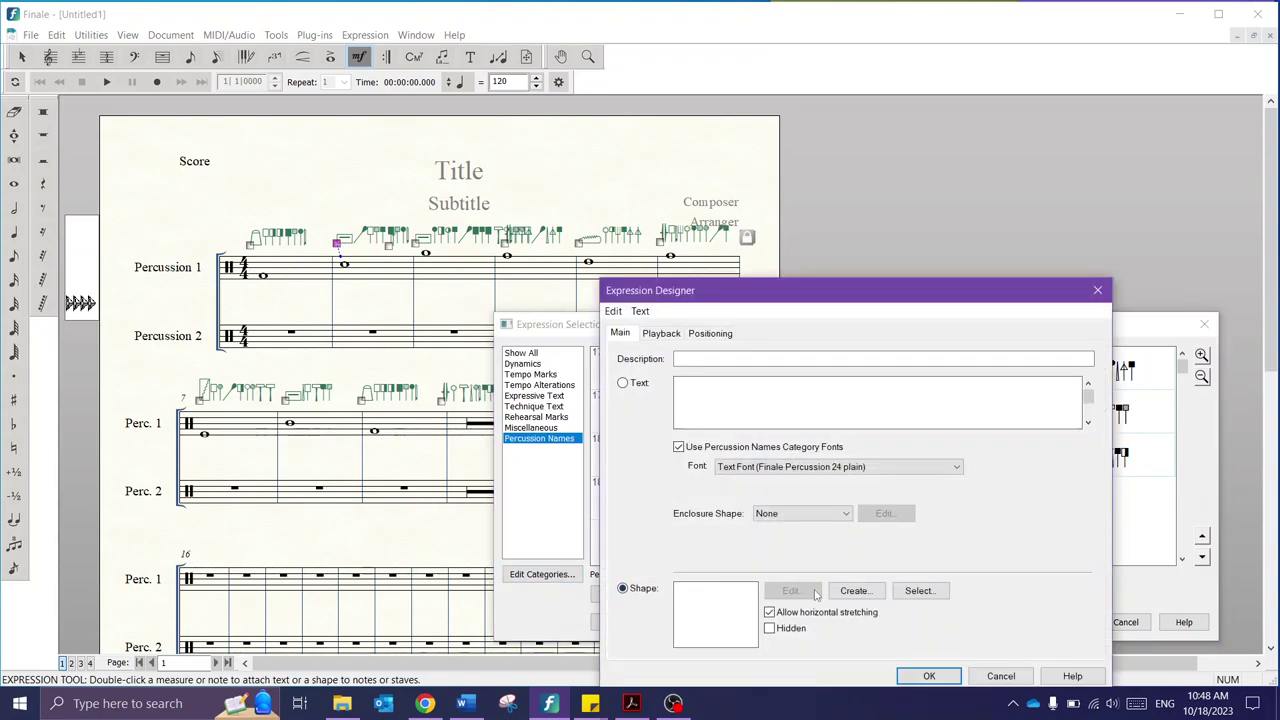
{"action": "left_click", "coordinate": [852, 591]}
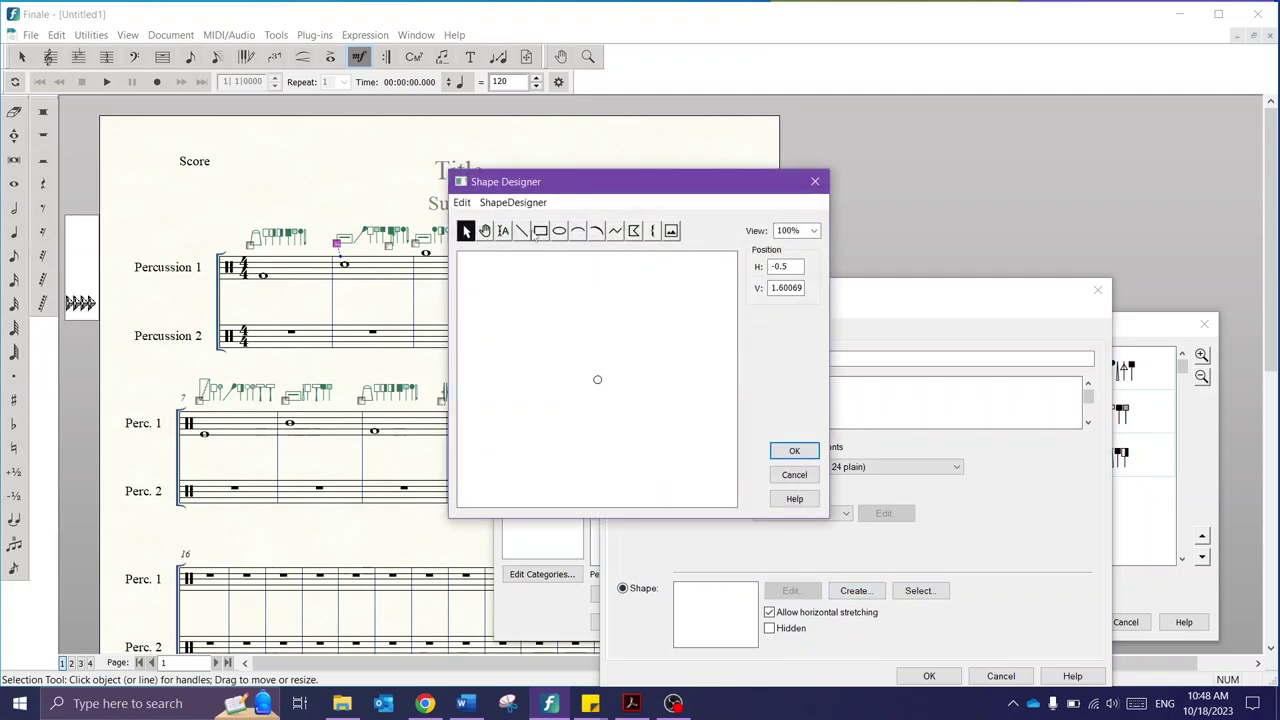
{"action": "left_click", "coordinate": [615, 231]}
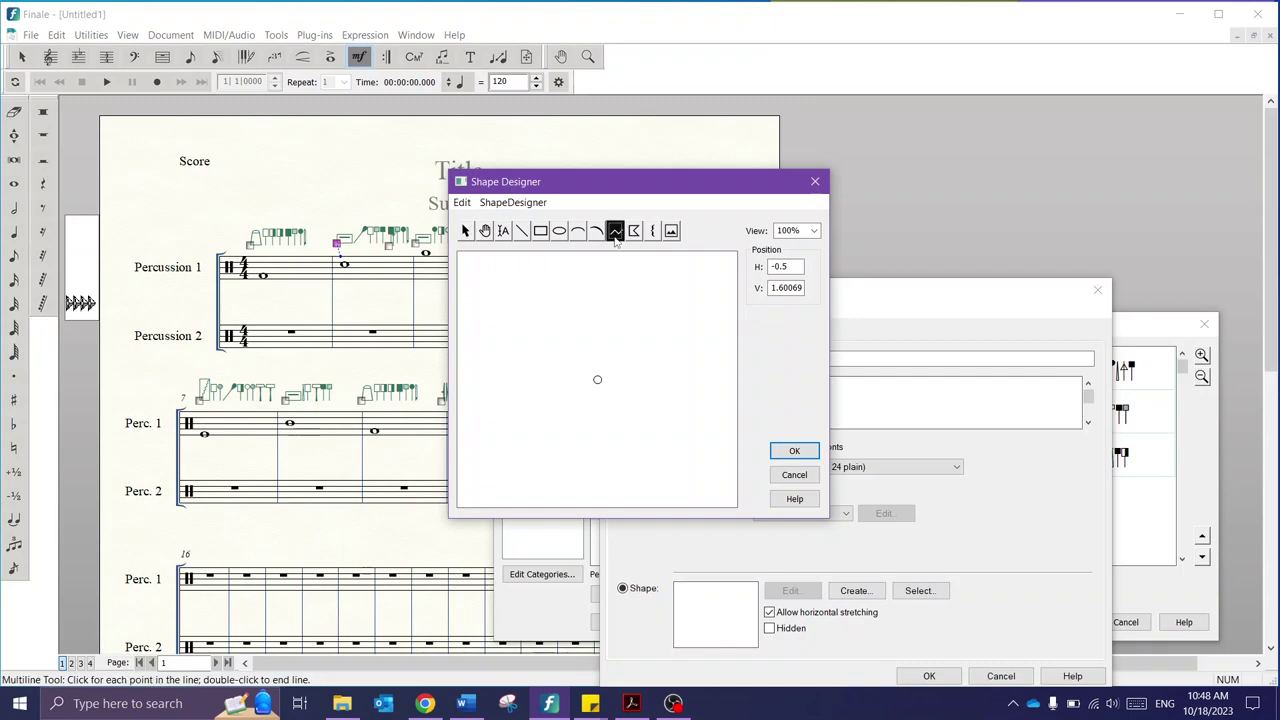
{"action": "left_click", "coordinate": [576, 352]}
{"action": "left_click", "coordinate": [576, 415]}
{"action": "left_click", "coordinate": [619, 416]}
{"action": "left_click", "coordinate": [619, 350]}
{"action": "double_click", "coordinate": [577, 350]}
Step: Draw vertical strokes inside the rectangle, then undo them
{"action": "left_click", "coordinate": [578, 349]}
{"action": "left_click", "coordinate": [589, 353]}
{"action": "left_click", "coordinate": [595, 410]}
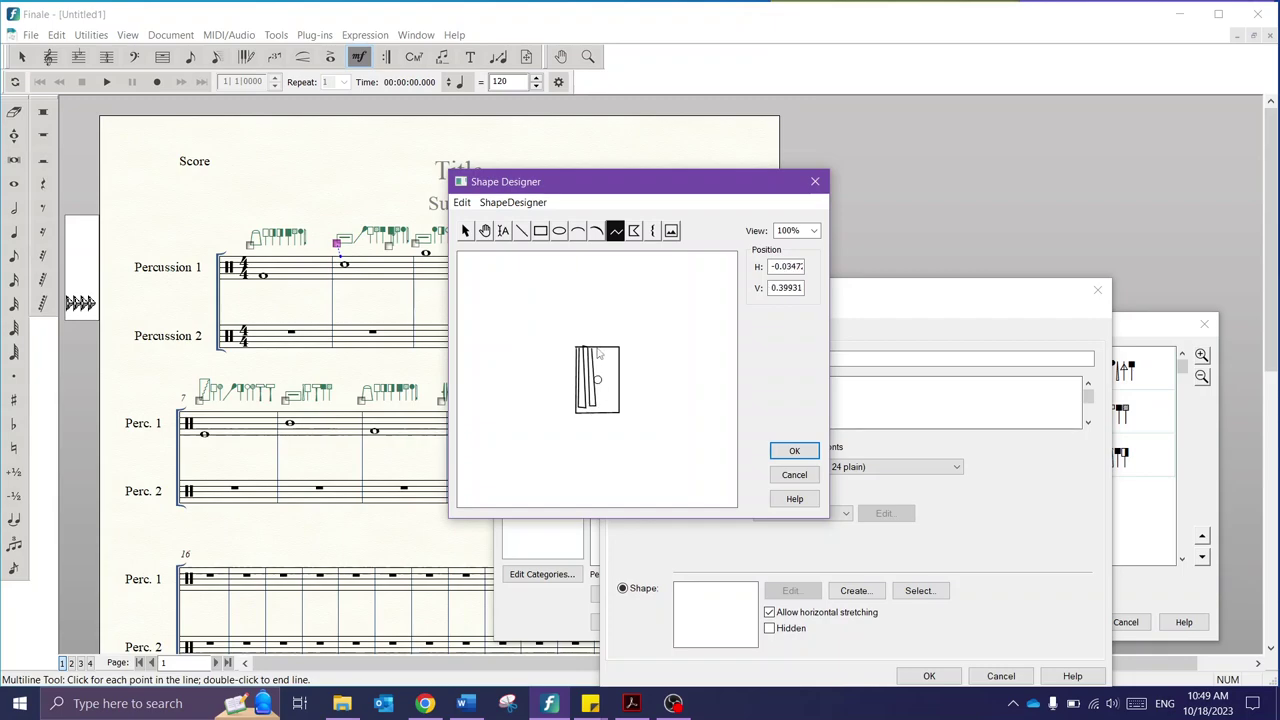
{"action": "left_click", "coordinate": [601, 406]}
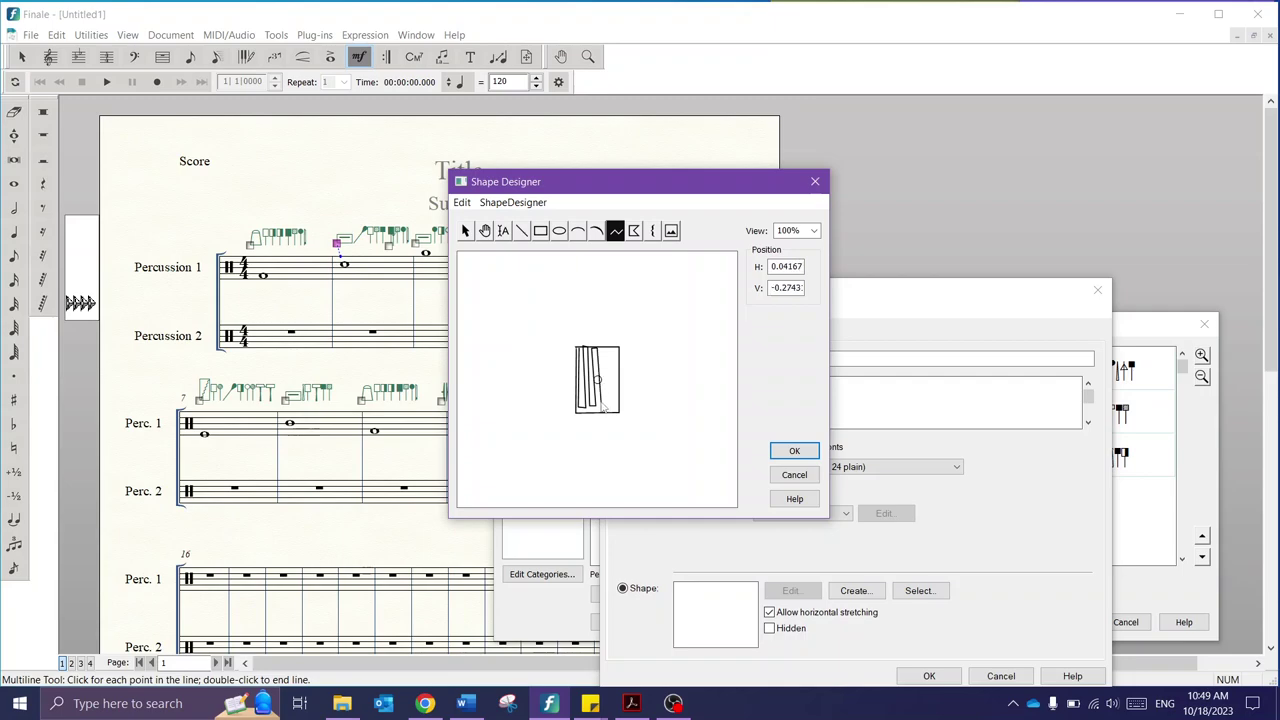
{"action": "left_click", "coordinate": [612, 349]}
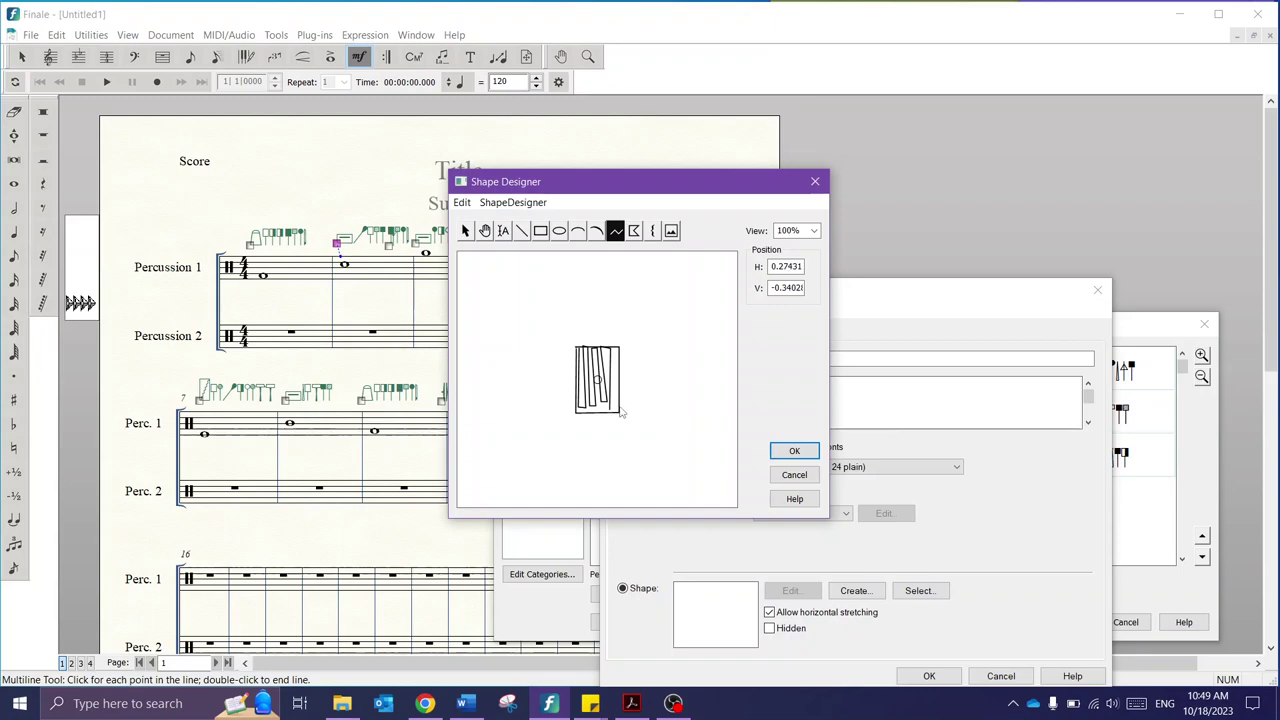
{"action": "left_click", "coordinate": [620, 412]}
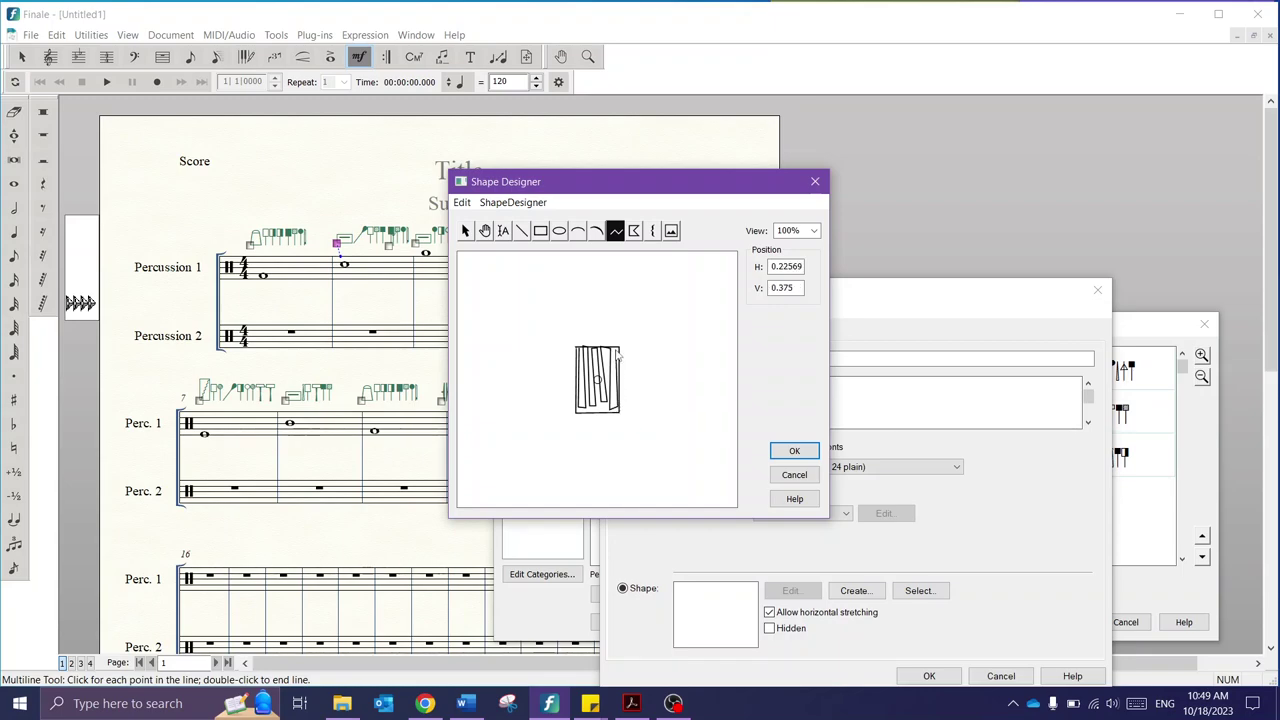
{"action": "key", "text": "ctrl+z"}
{"action": "key", "text": "ctrl+z"}
{"action": "key", "text": "ctrl+z"}
{"action": "key", "text": "ctrl+z"}
{"action": "key", "text": "ctrl+z"}
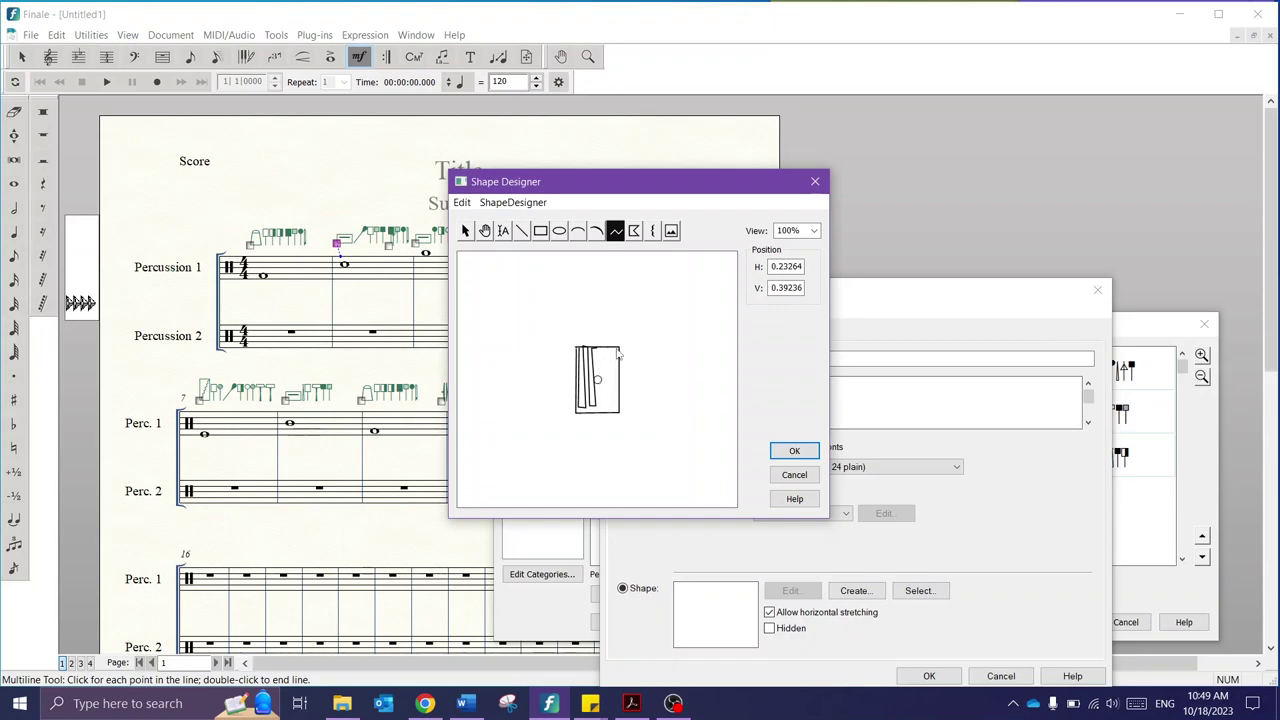
{"action": "key", "text": "ctrl+z"}
{"action": "key", "text": "ctrl+z"}
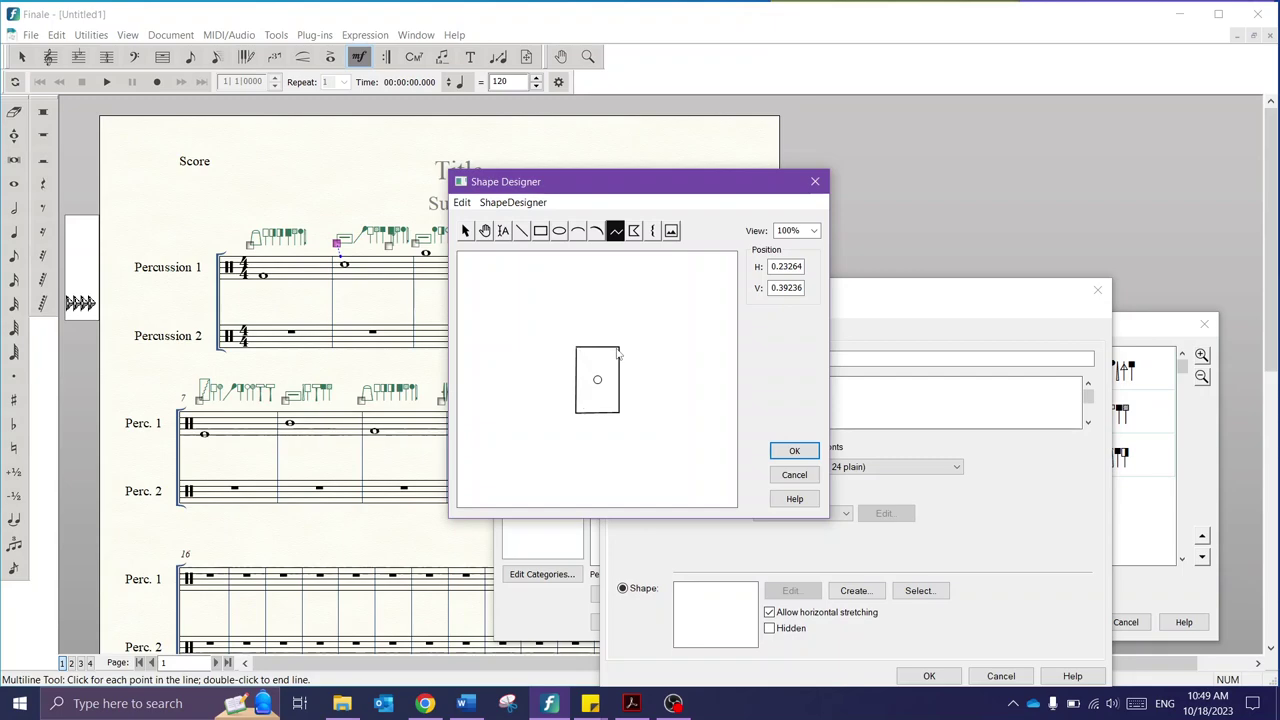
Step: Undo the rectangle, sketch a four-sided outline, then undo that outline too
{"action": "key", "text": "ctrl+z"}
{"action": "key", "text": "ctrl+z"}
{"action": "key", "text": "ctrl+z"}
{"action": "key", "text": "ctrl+z"}
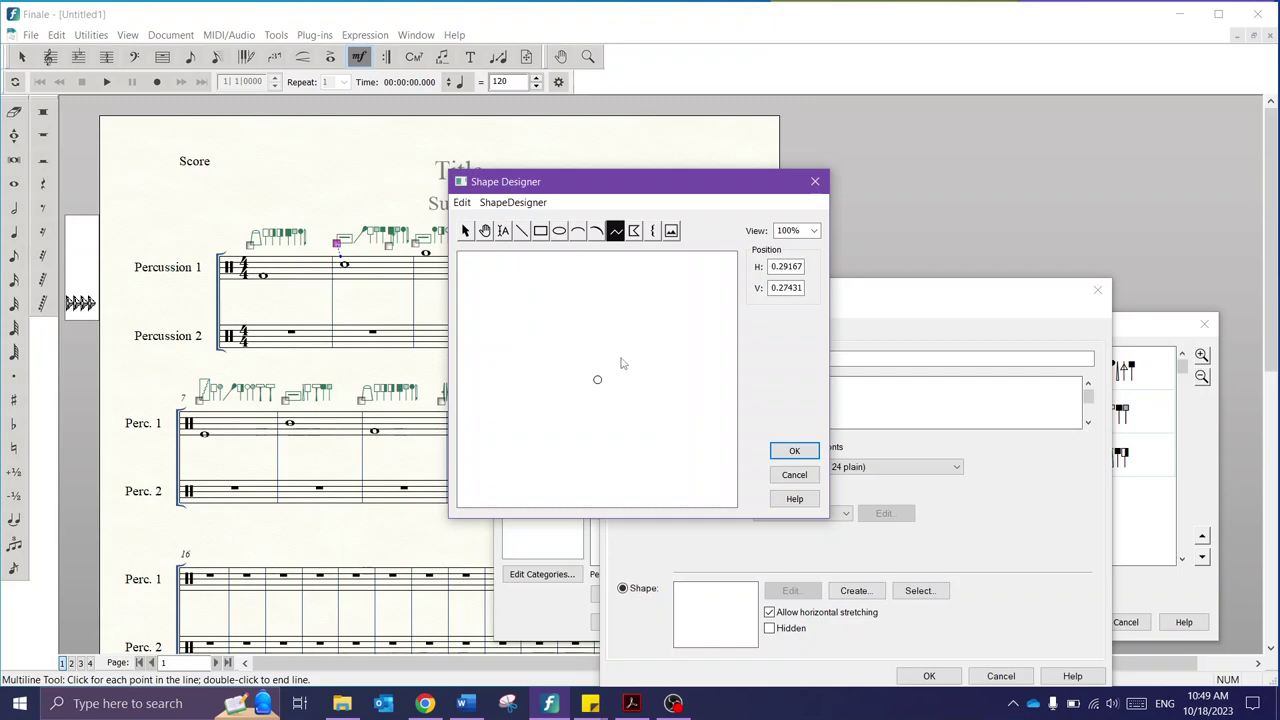
{"action": "left_click", "coordinate": [620, 358]}
{"action": "left_click", "coordinate": [569, 361]}
{"action": "left_click", "coordinate": [573, 401]}
{"action": "left_click", "coordinate": [619, 381]}
{"action": "double_click", "coordinate": [620, 359]}
{"action": "key", "text": "ctrl+z"}
{"action": "key", "text": "ctrl+z"}
{"action": "key", "text": "ctrl+z"}
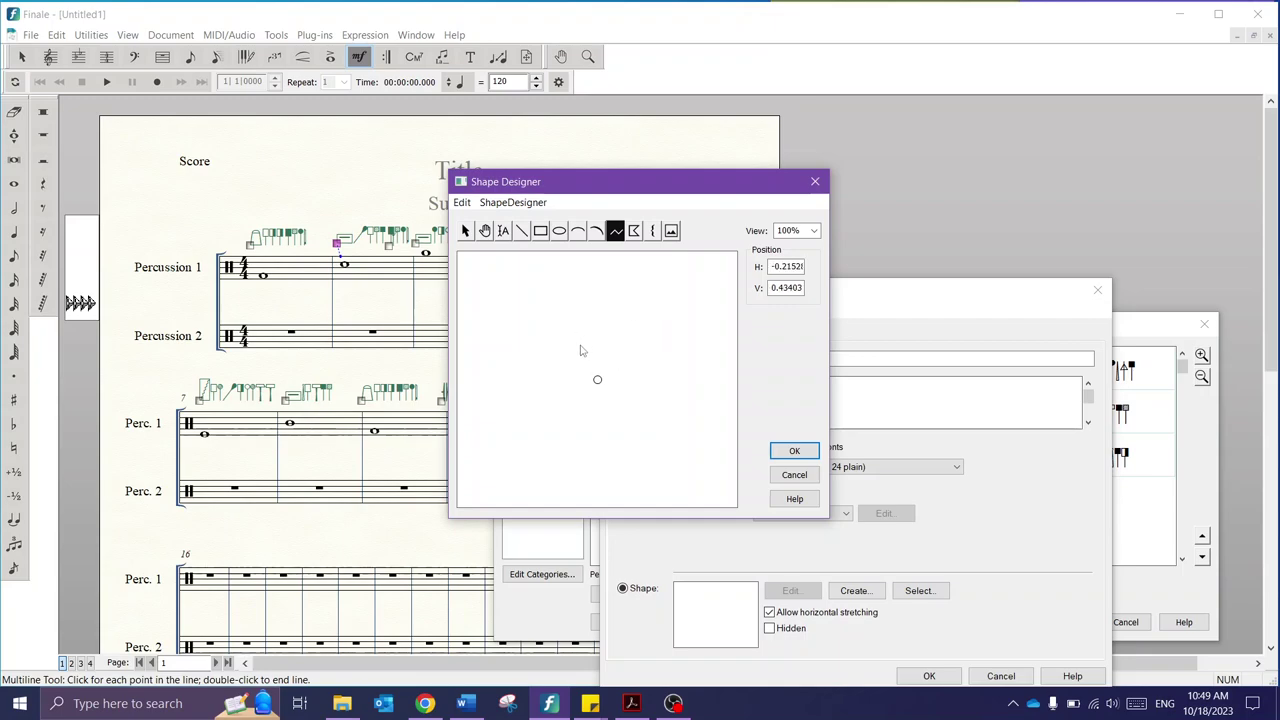
Step: Draw a slanted four-sided box labelled 'Ch', then cancel the shape designer
{"action": "left_click_drag", "start_coordinate": [581, 345], "coordinate": [621, 357]}
{"action": "left_click", "coordinate": [581, 398]}
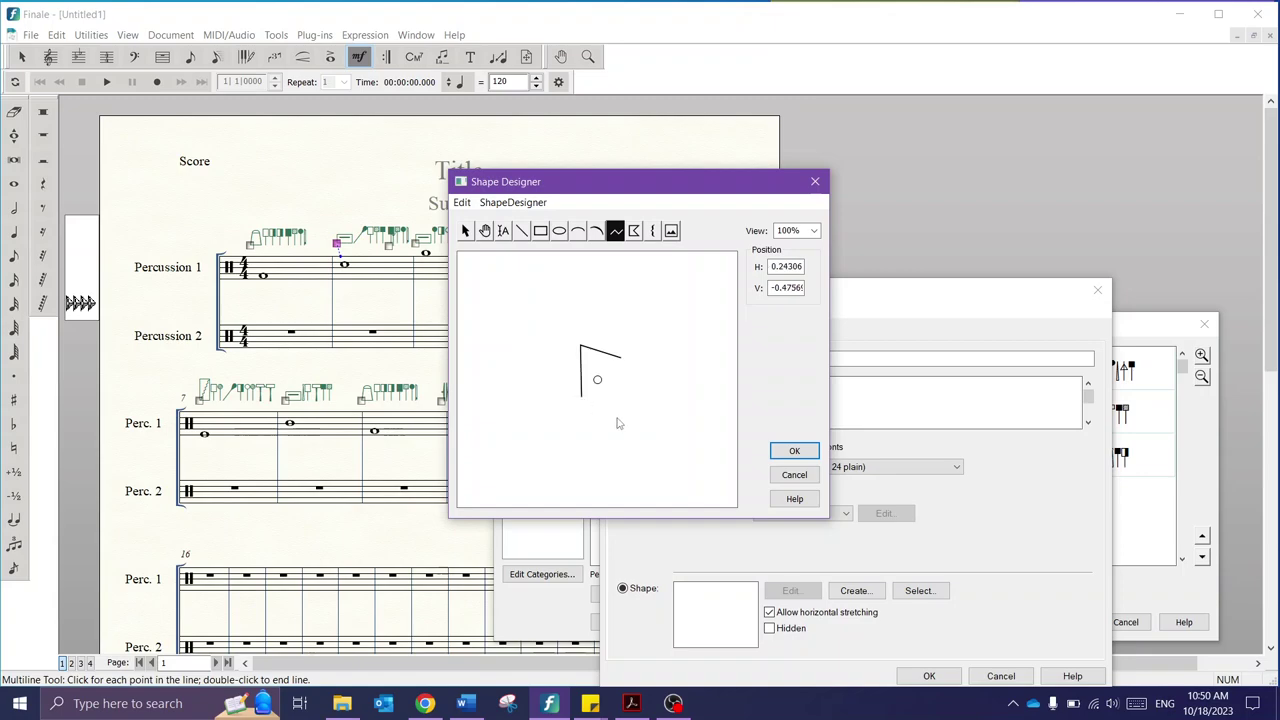
{"action": "left_click", "coordinate": [617, 418]}
{"action": "double_click", "coordinate": [620, 361]}
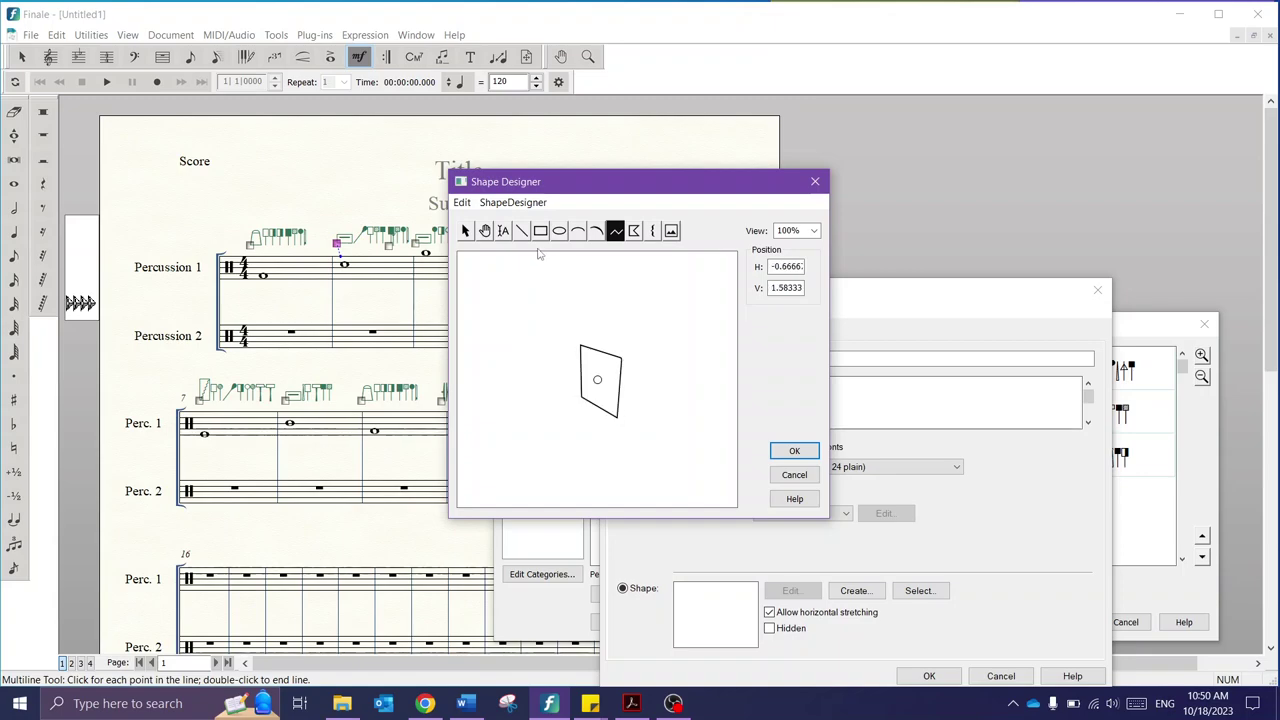
{"action": "left_click", "coordinate": [503, 231]}
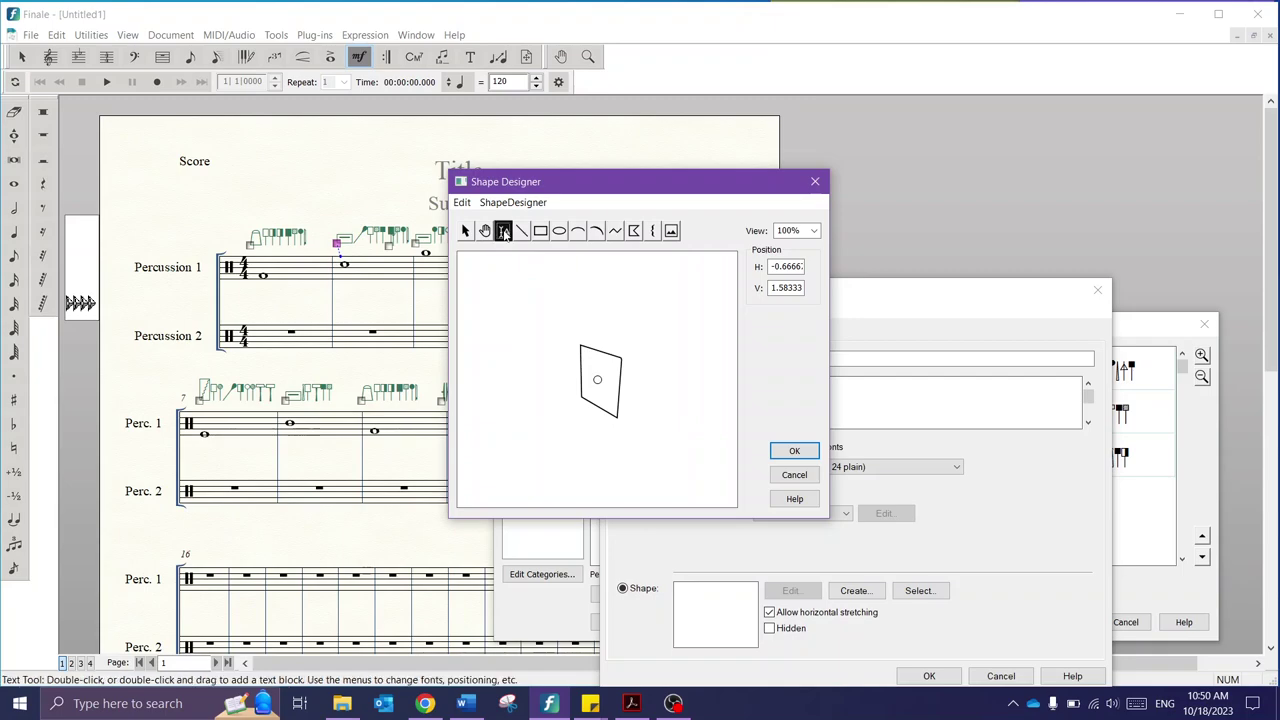
{"action": "left_click", "coordinate": [588, 365]}
{"action": "type", "text": "Ch."}
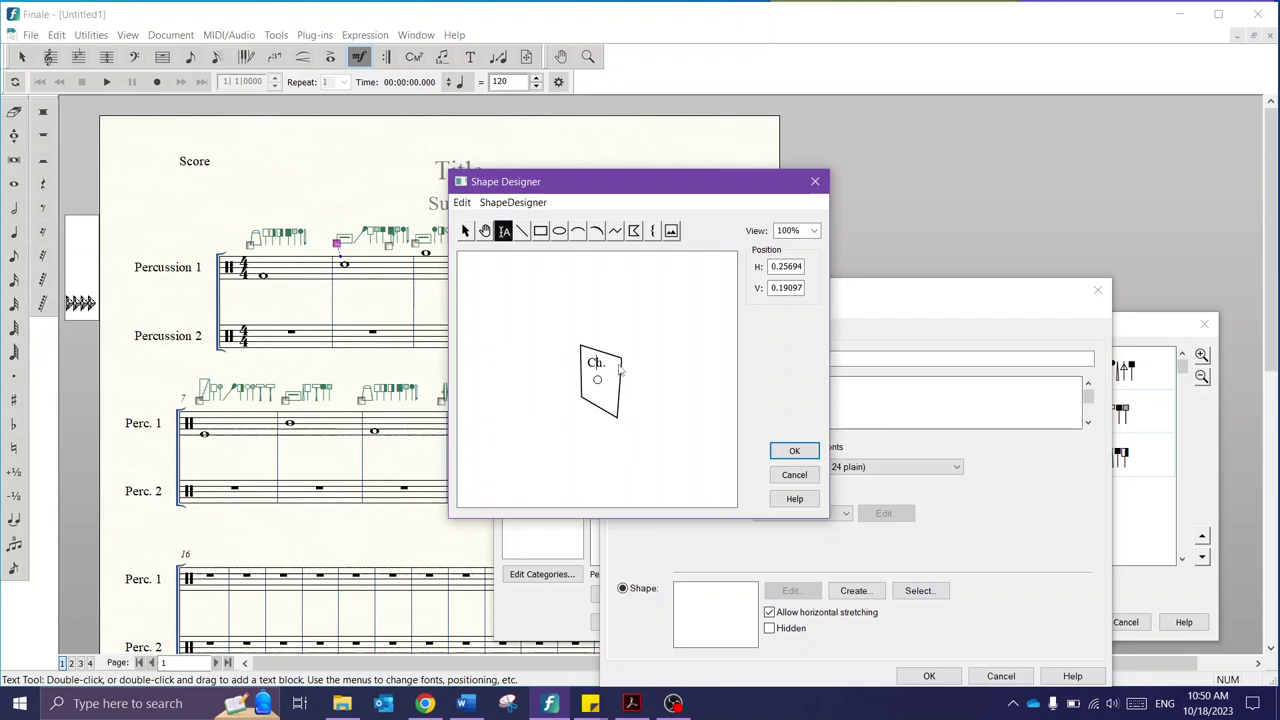
{"action": "left_click", "coordinate": [794, 474]}
Step: Discard the shape changes and cancel out of Expression Designer and Expression Selection
{"action": "left_click", "coordinate": [625, 392]}
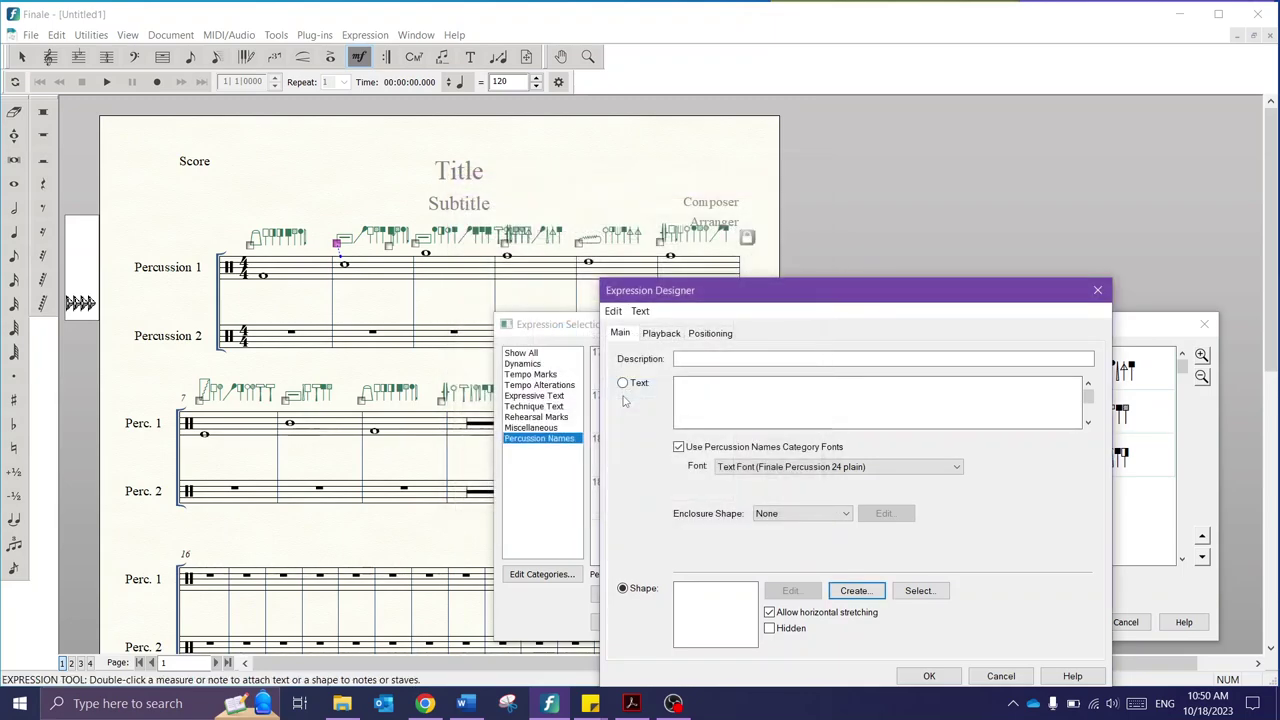
{"action": "left_click", "coordinate": [1001, 677]}
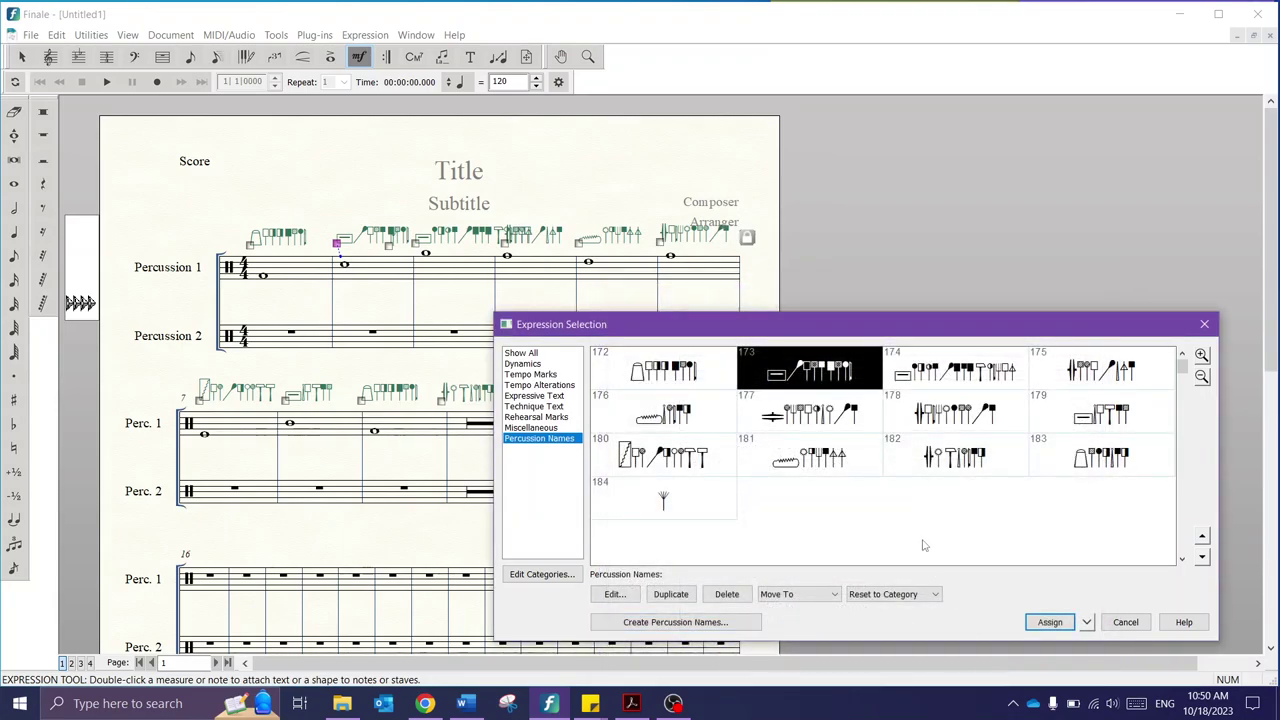
{"action": "left_click", "coordinate": [1135, 626]}
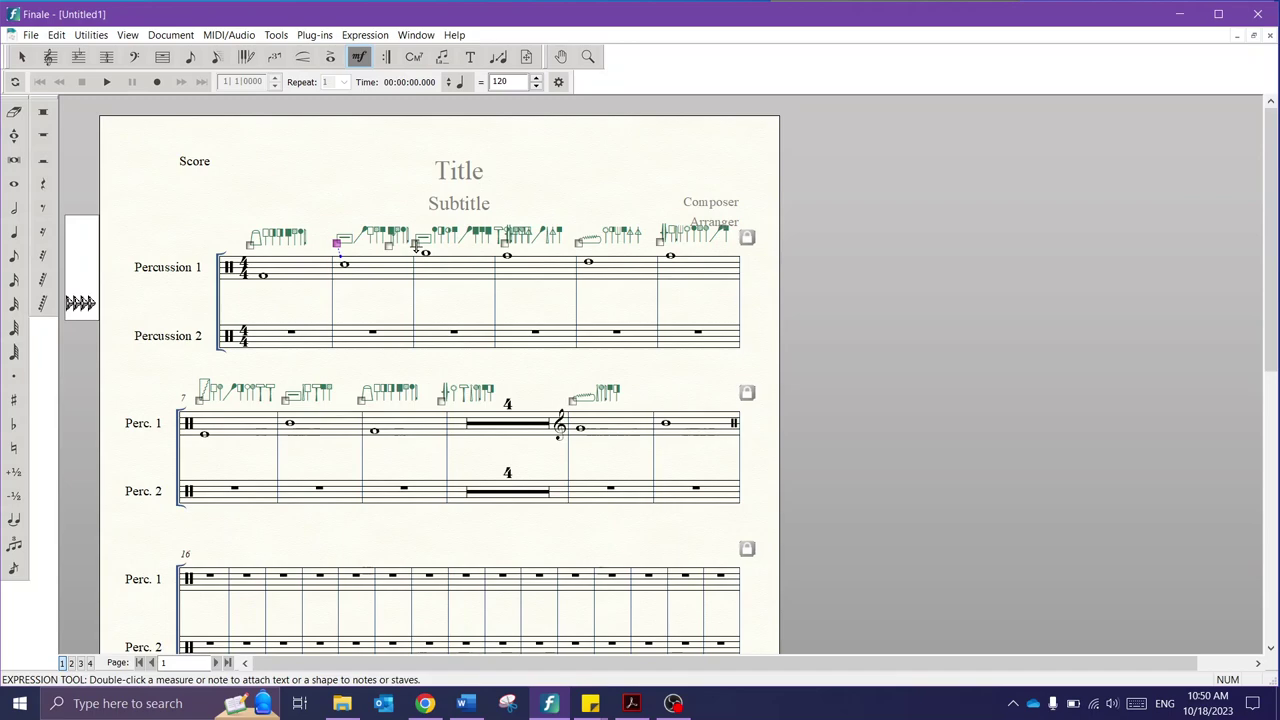
Step: Raise the measure 4 pictogram higher above the staff and bring OBS to the front
{"action": "mouse_move", "coordinate": [503, 244]}
{"action": "left_mouse_down"}
{"action": "mouse_move", "coordinate": [492, 250]}
{"action": "mouse_move", "coordinate": [505, 219]}
{"action": "left_mouse_up"}
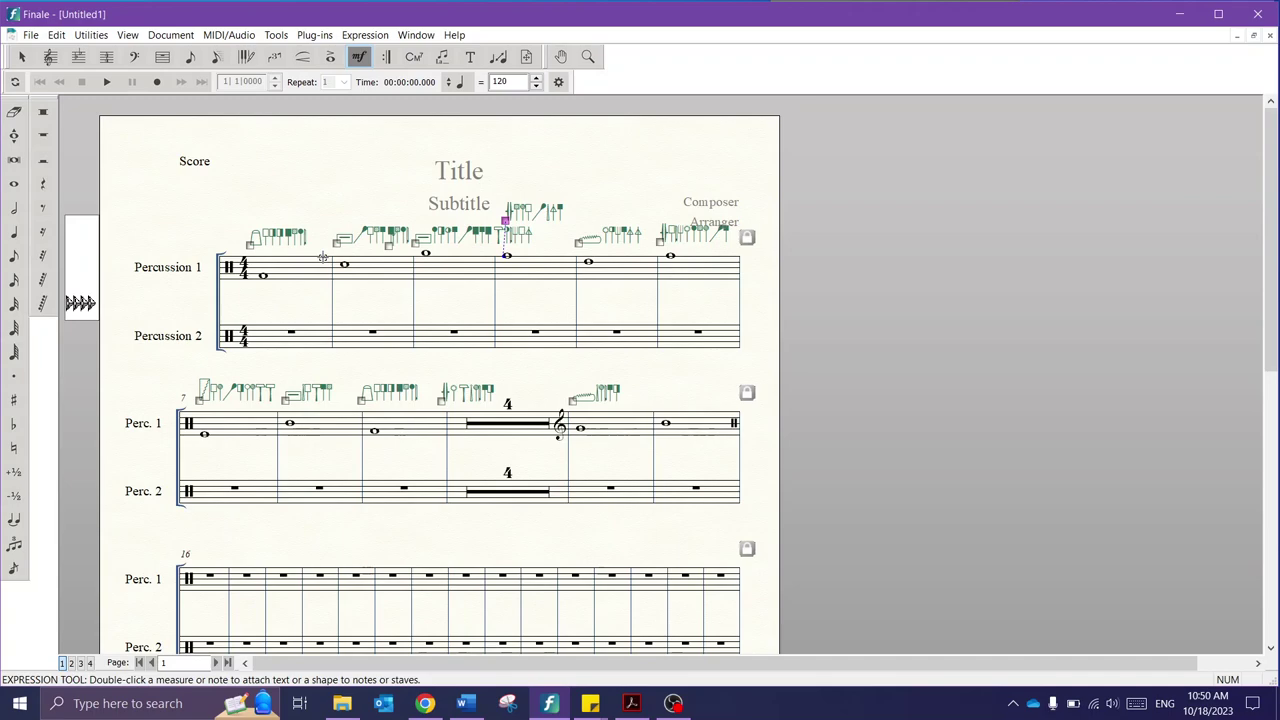
{"action": "mouse_move", "coordinate": [676, 708]}
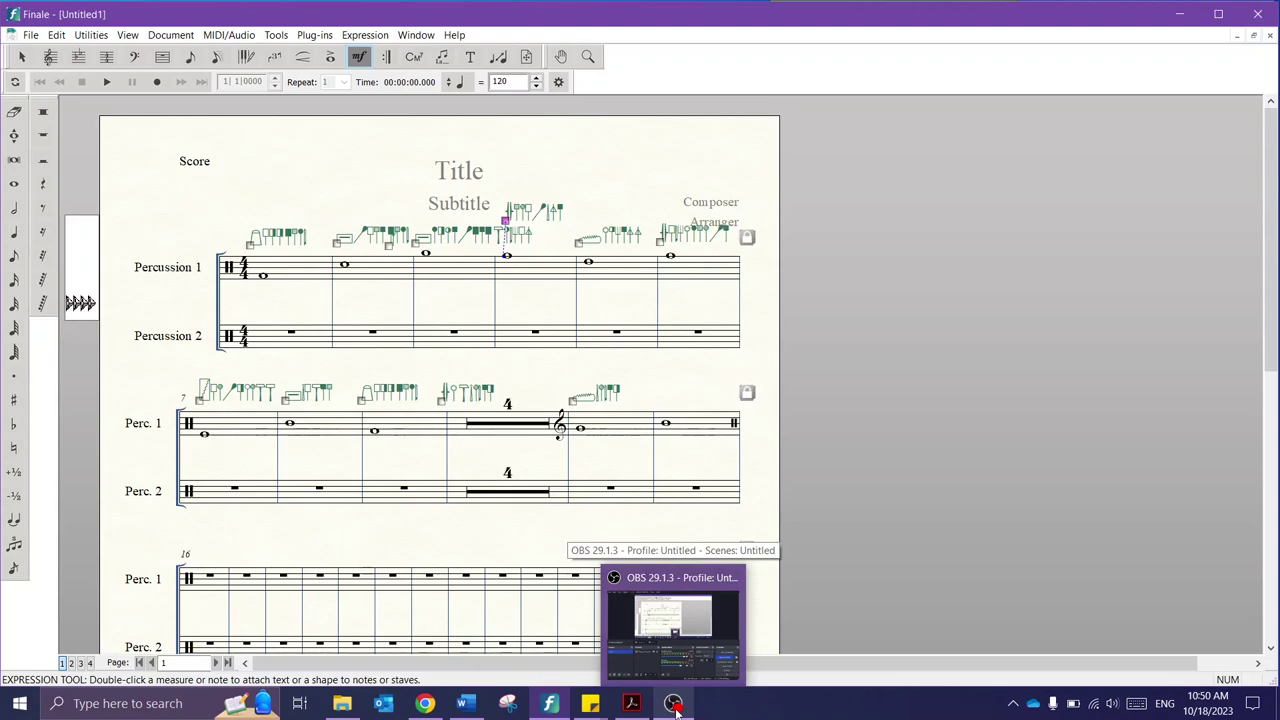
{"action": "left_click", "coordinate": [676, 708]}
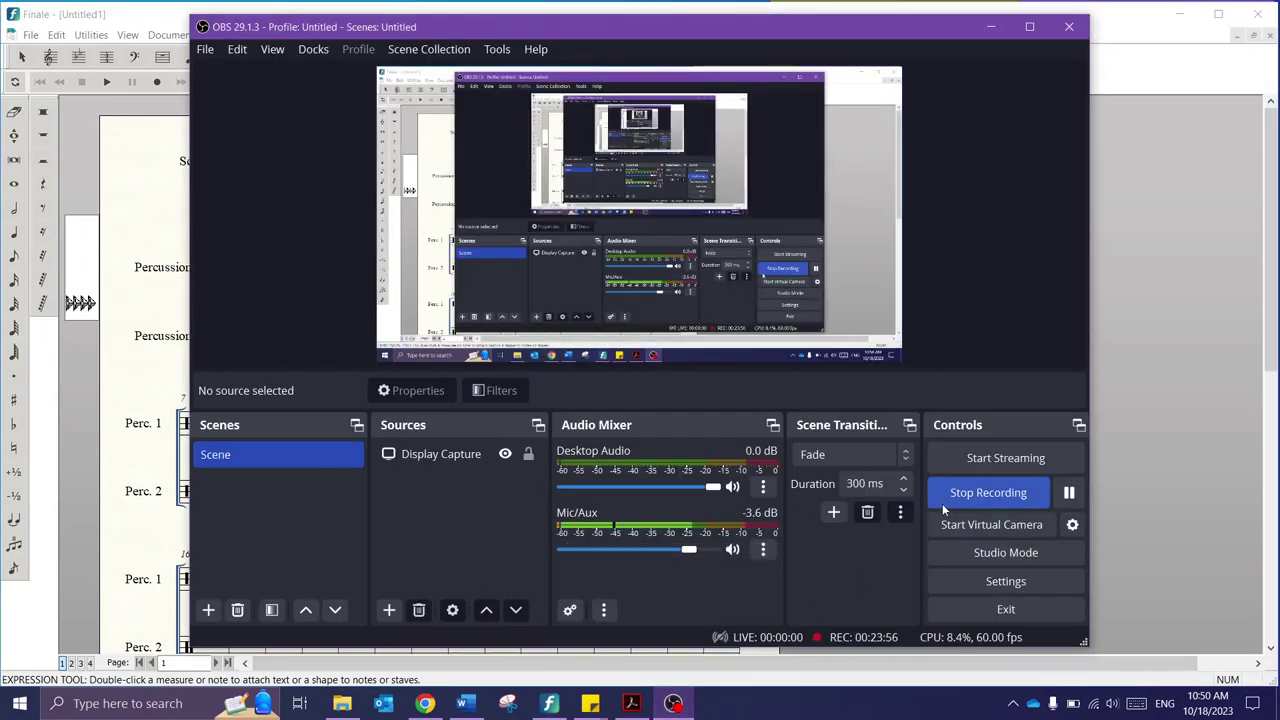